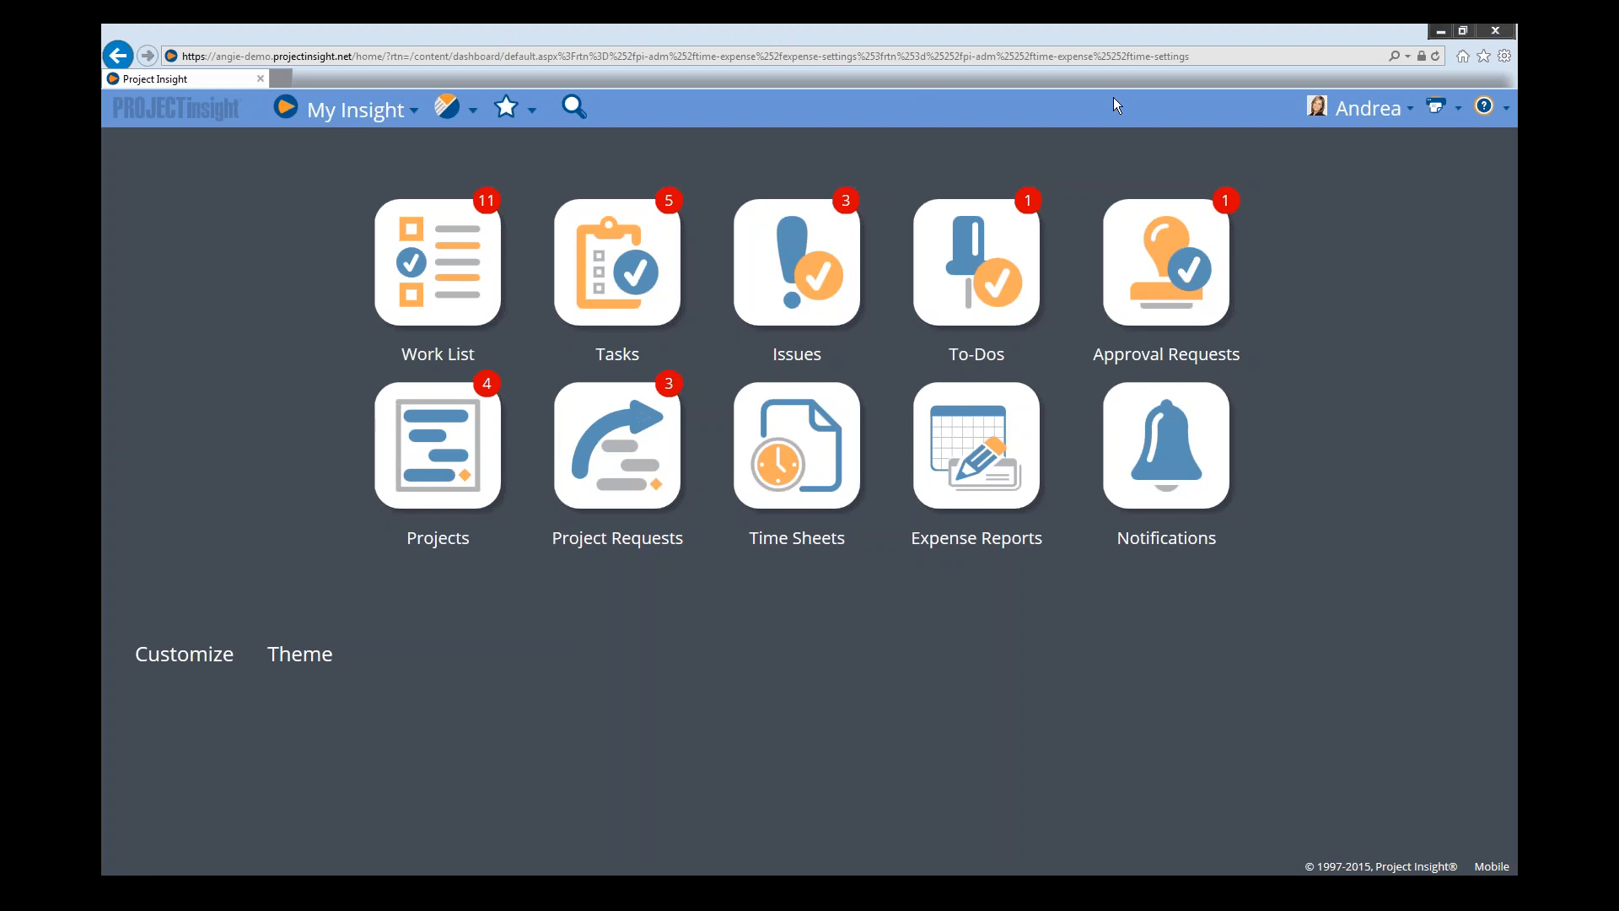
Go to the Home Screen and open the Tasks list
{"action": "mouse_move", "coordinate": [356, 110]}
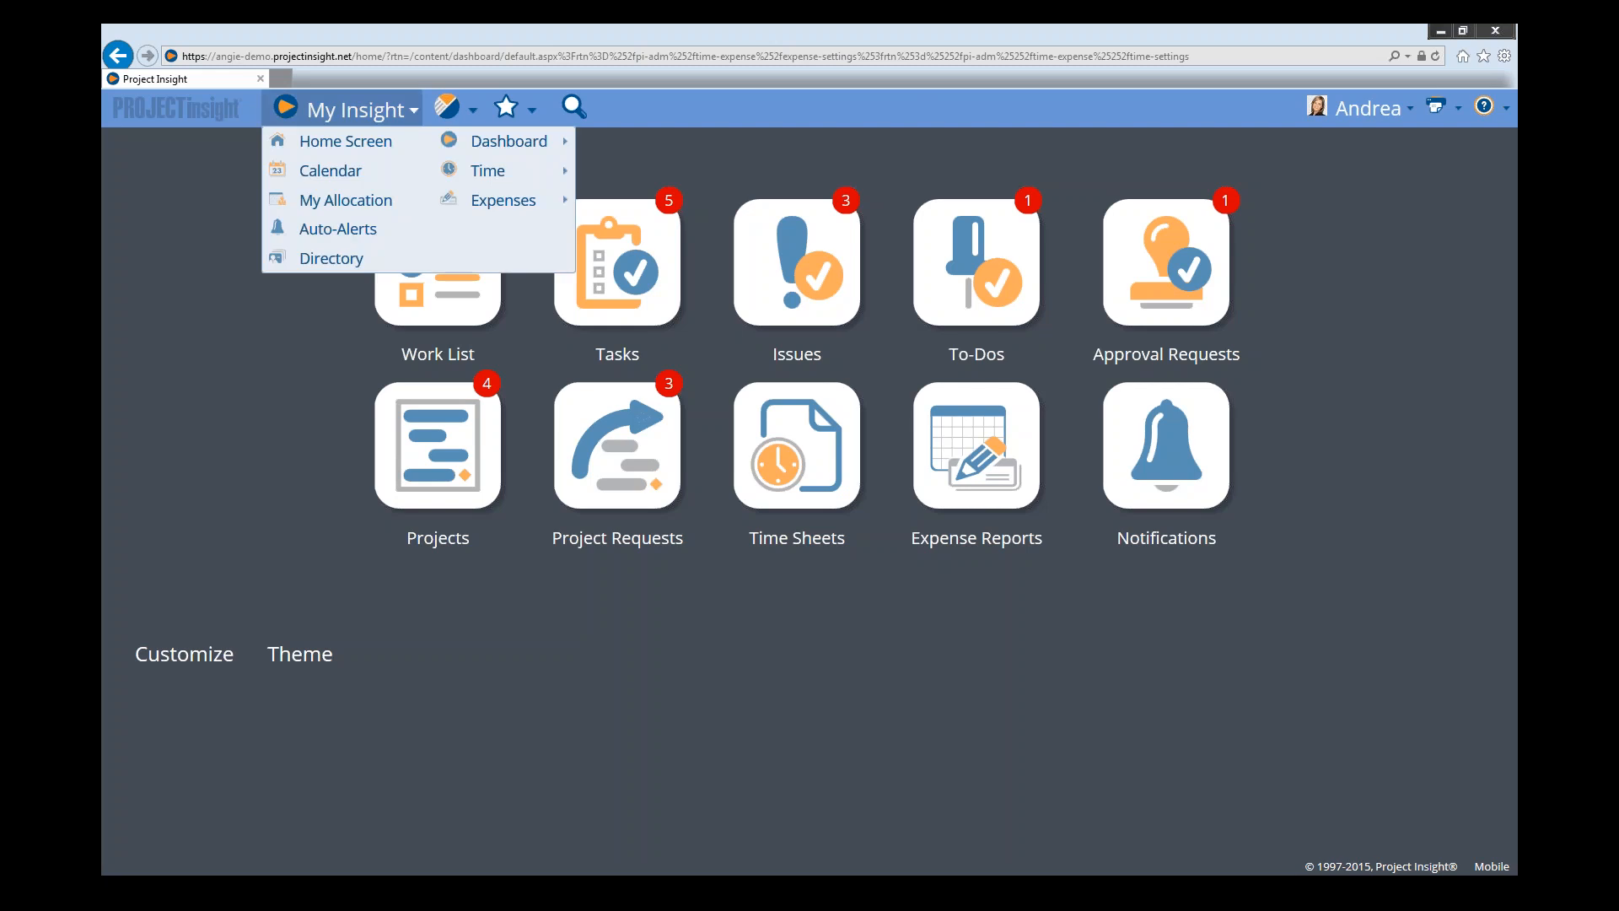
{"action": "left_click", "coordinate": [355, 143]}
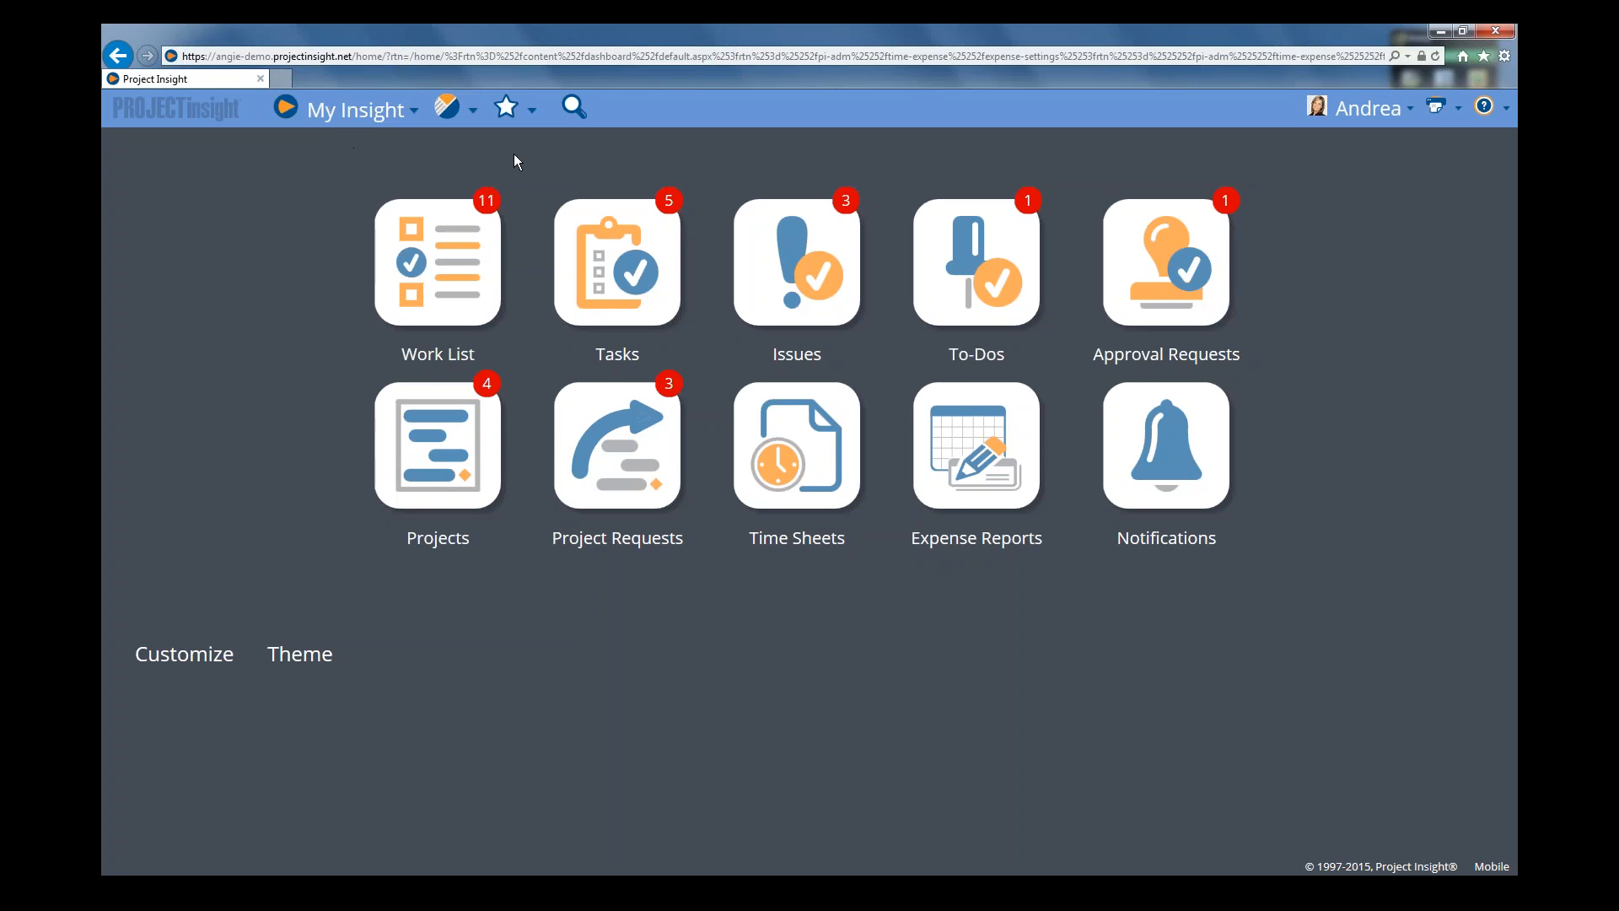
{"action": "mouse_move", "coordinate": [508, 110]}
{"action": "left_click", "coordinate": [636, 270]}
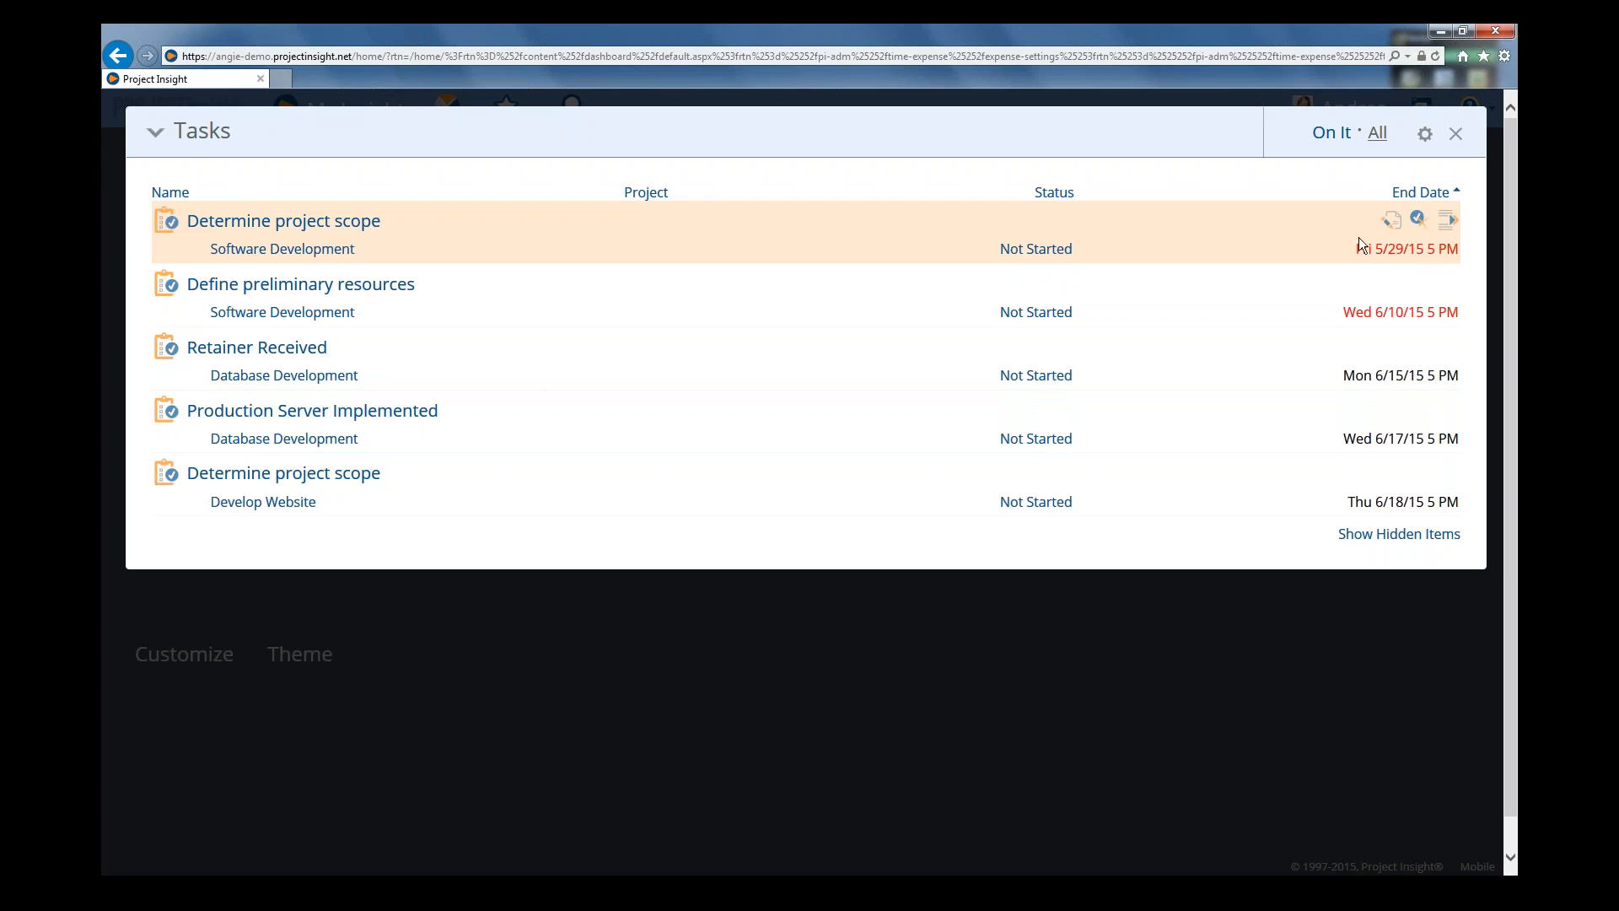
Filter the task list to the On It items, and return it to showing all tasks
{"action": "left_click", "coordinate": [1333, 138]}
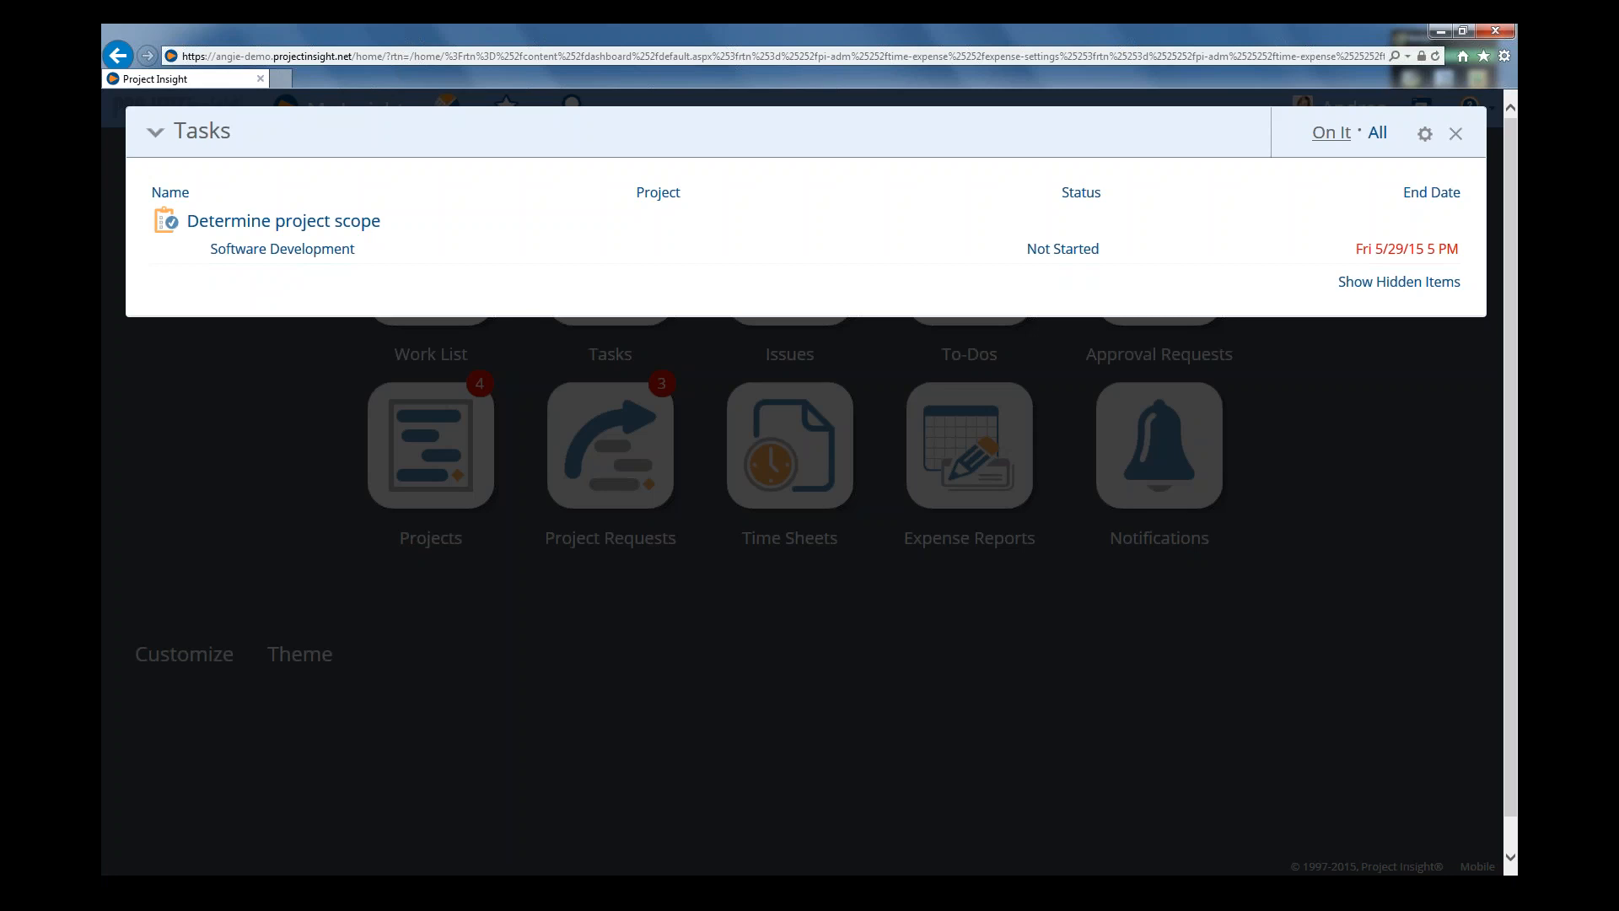
{"action": "mouse_move", "coordinate": [1311, 241]}
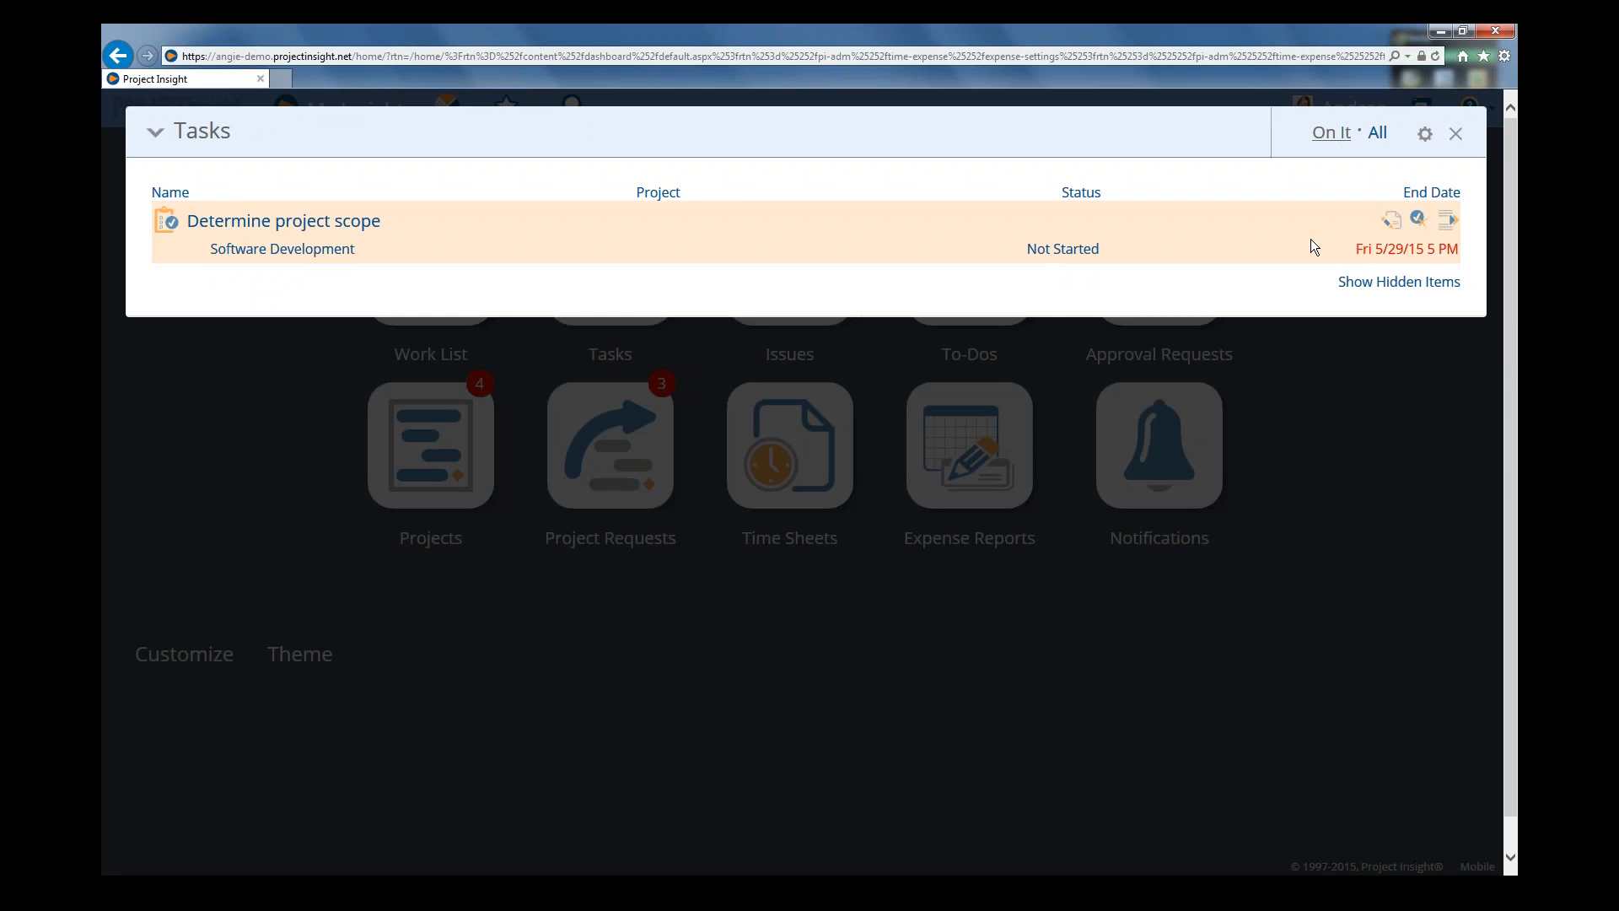
{"action": "left_click", "coordinate": [1377, 135]}
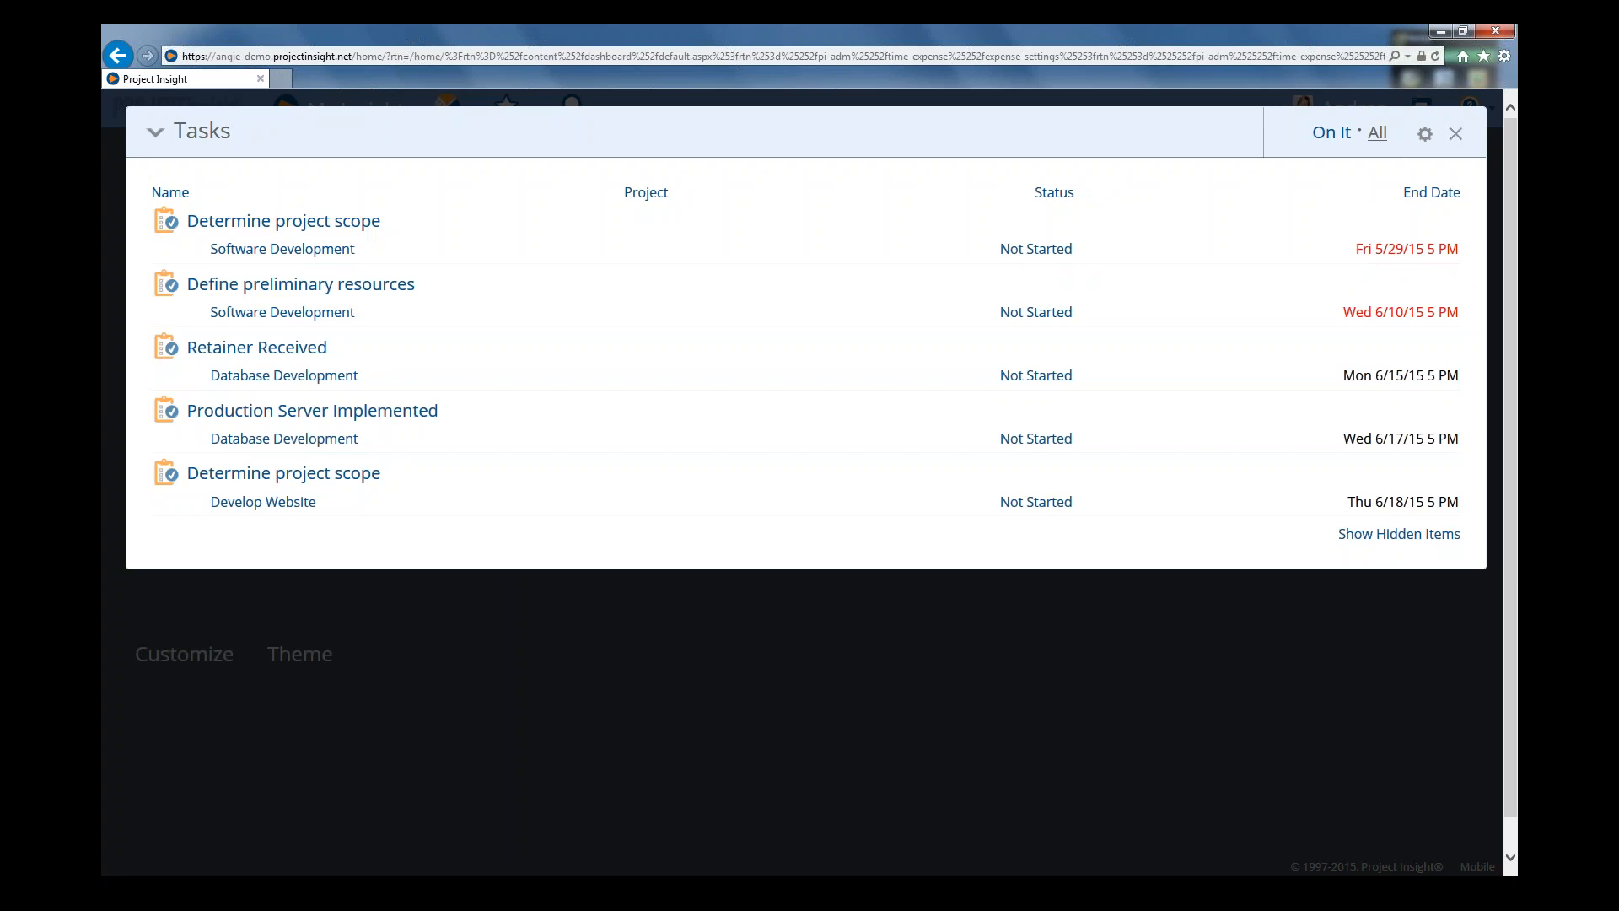
Review the display options of the task list and close them without changes
{"action": "left_click", "coordinate": [1424, 133]}
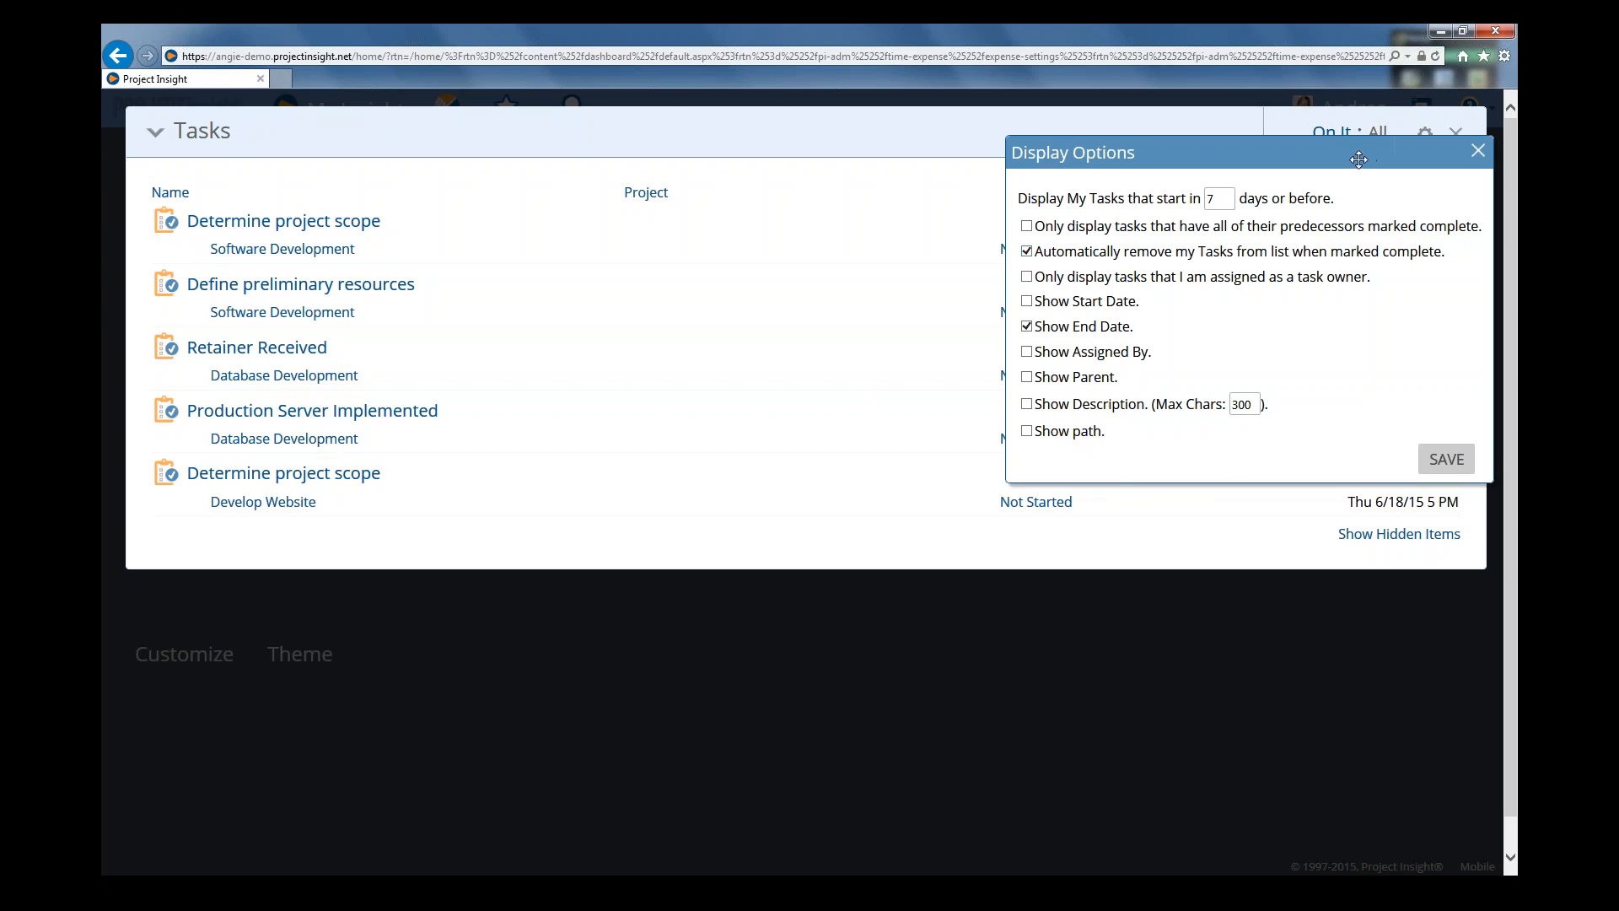
{"action": "left_click_drag", "start_coordinate": [1358, 159], "coordinate": [1256, 156]}
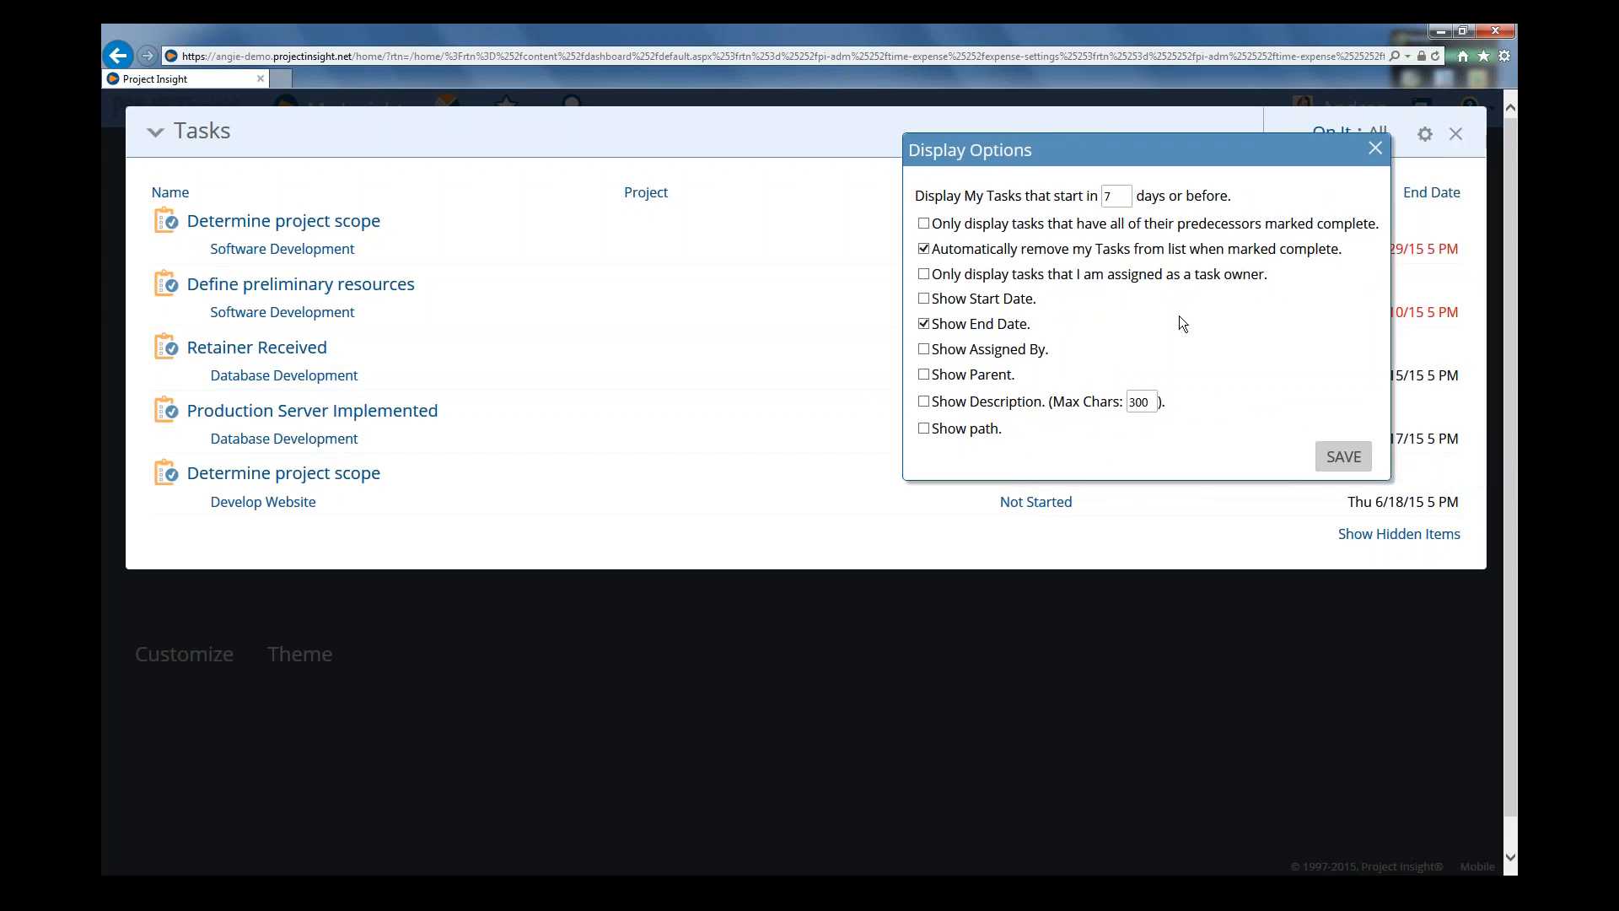
{"action": "left_click", "coordinate": [1376, 150]}
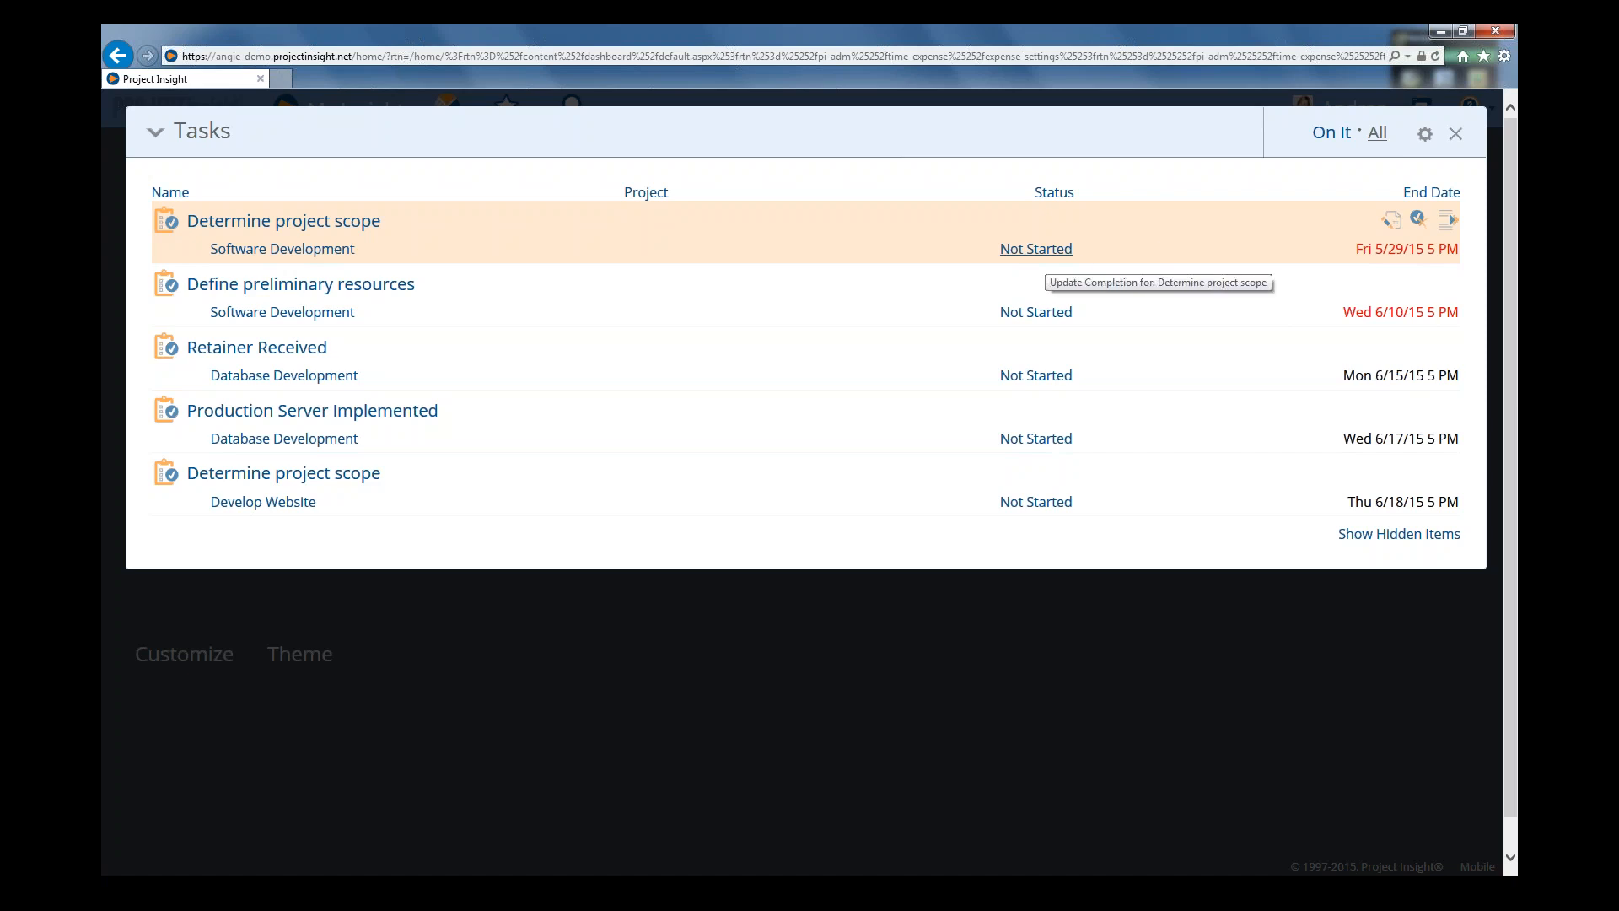
Set the work status of the Software Development task "Determine project scope" to Started and save it
{"action": "left_click", "coordinate": [1043, 246]}
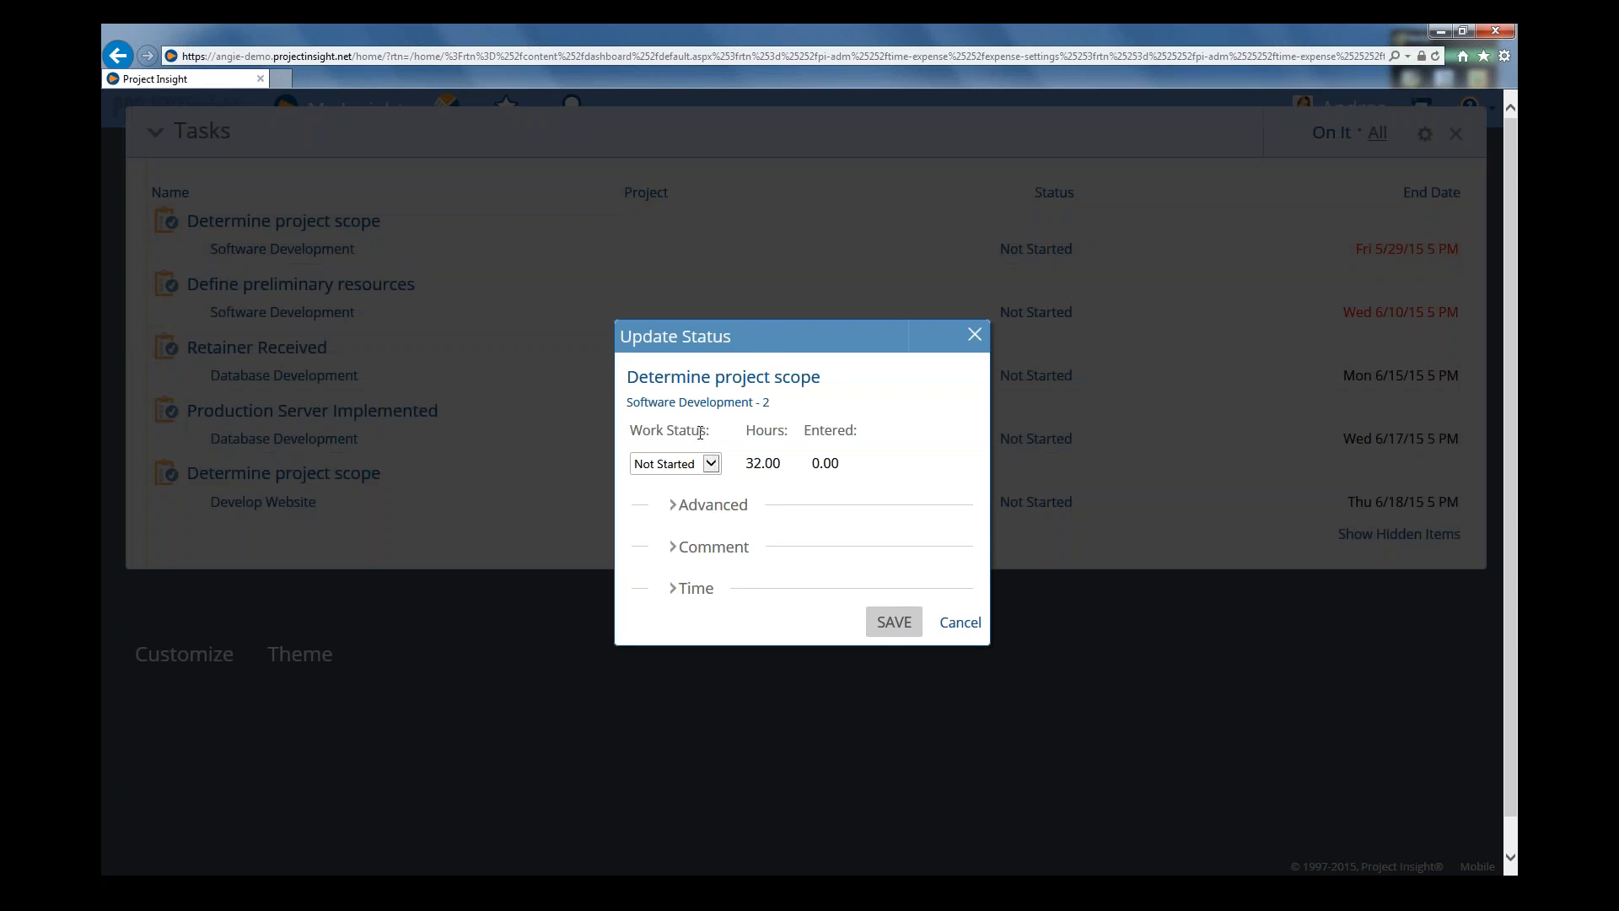
{"action": "left_click", "coordinate": [712, 465]}
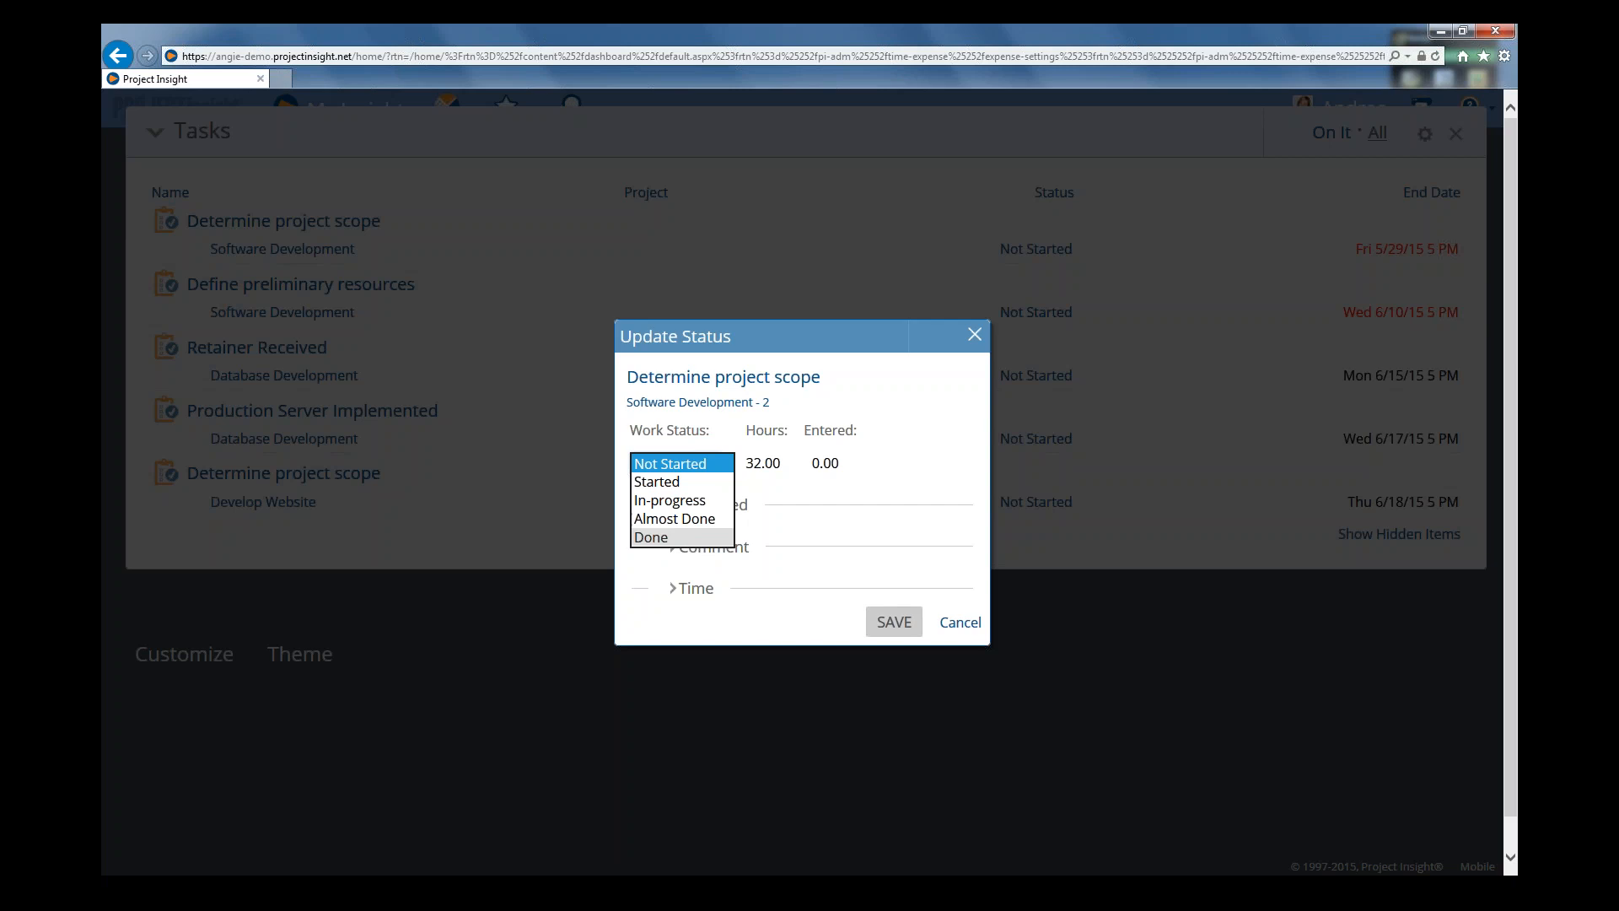
{"action": "left_click", "coordinate": [674, 487]}
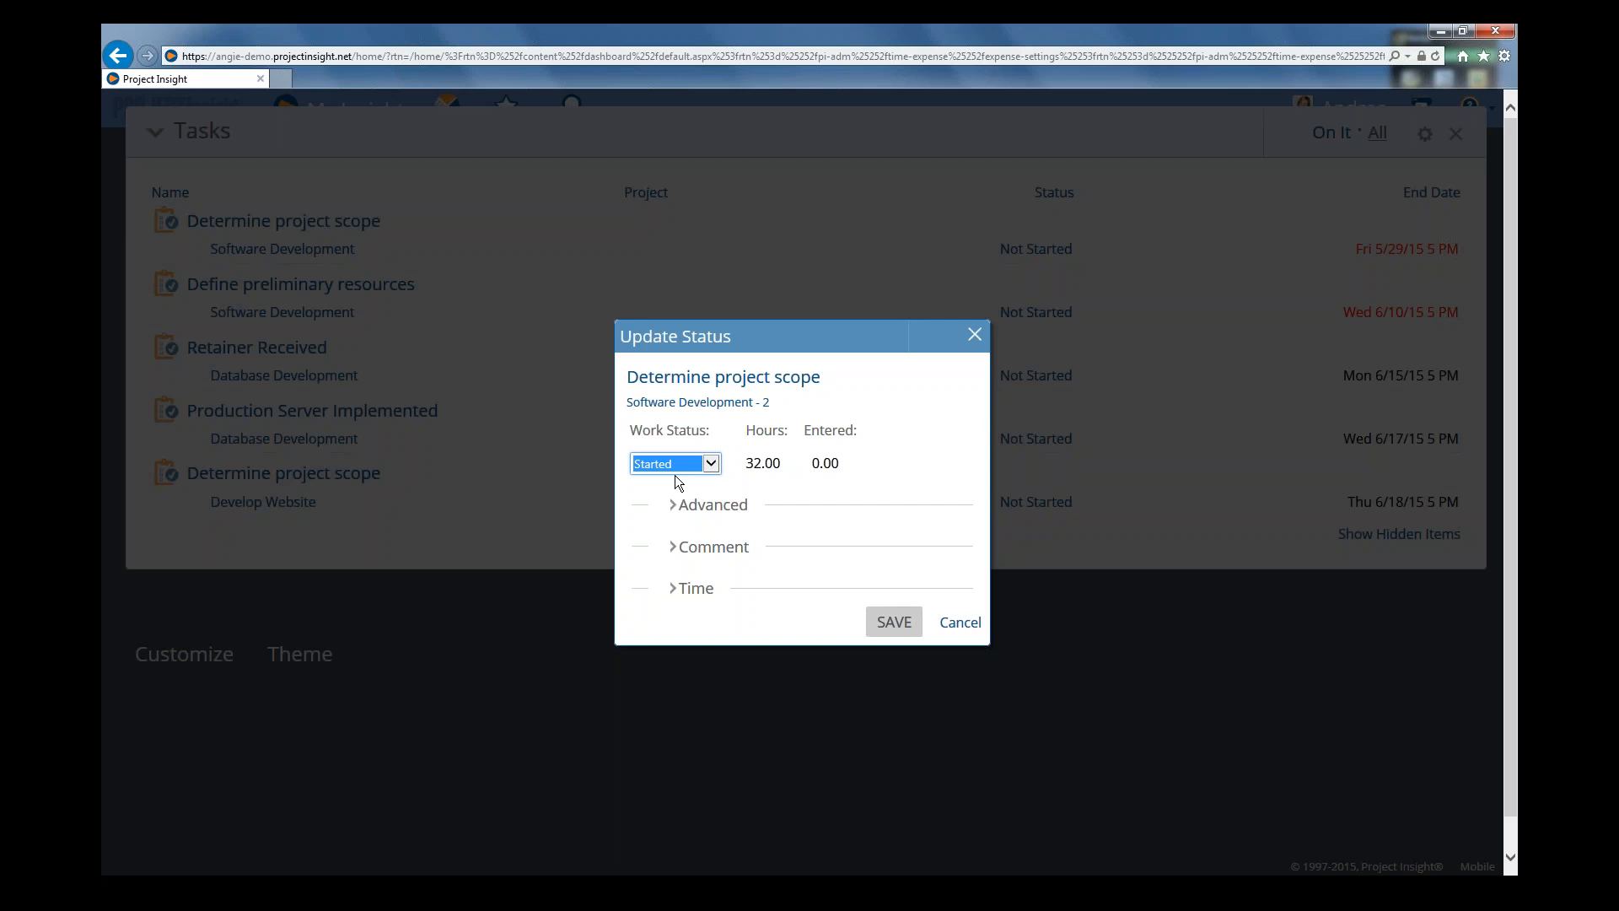
{"action": "left_click", "coordinate": [894, 621]}
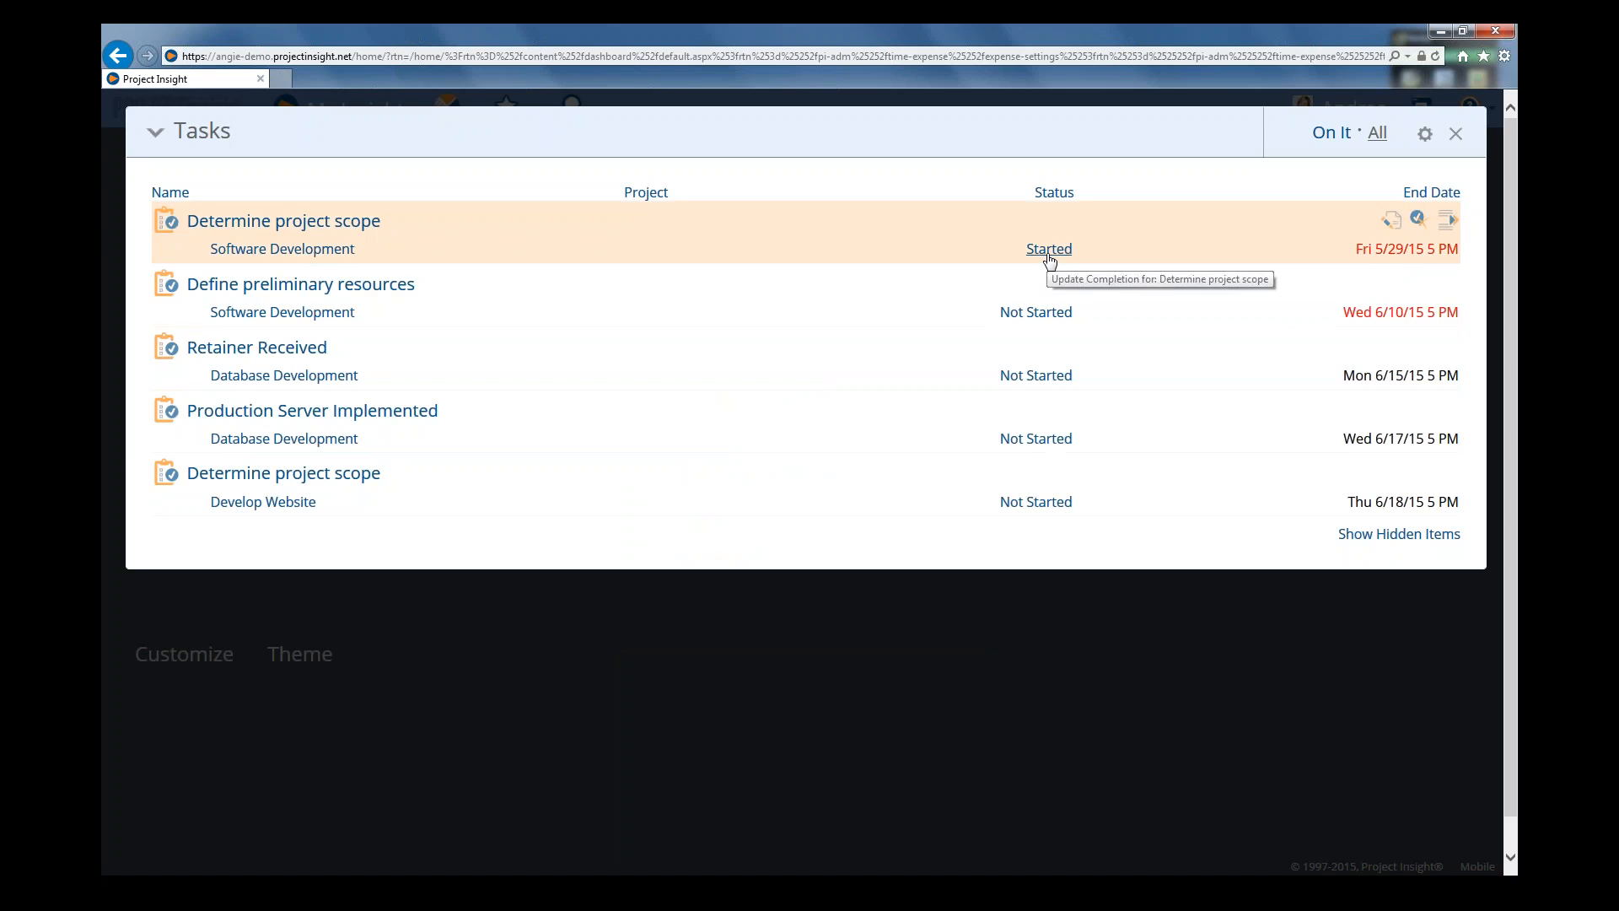
Log 8 actual hours on 6/11/2015 with the Administration time code for the Software Development task "Determine project scope", and save
{"action": "left_click", "coordinate": [1050, 251]}
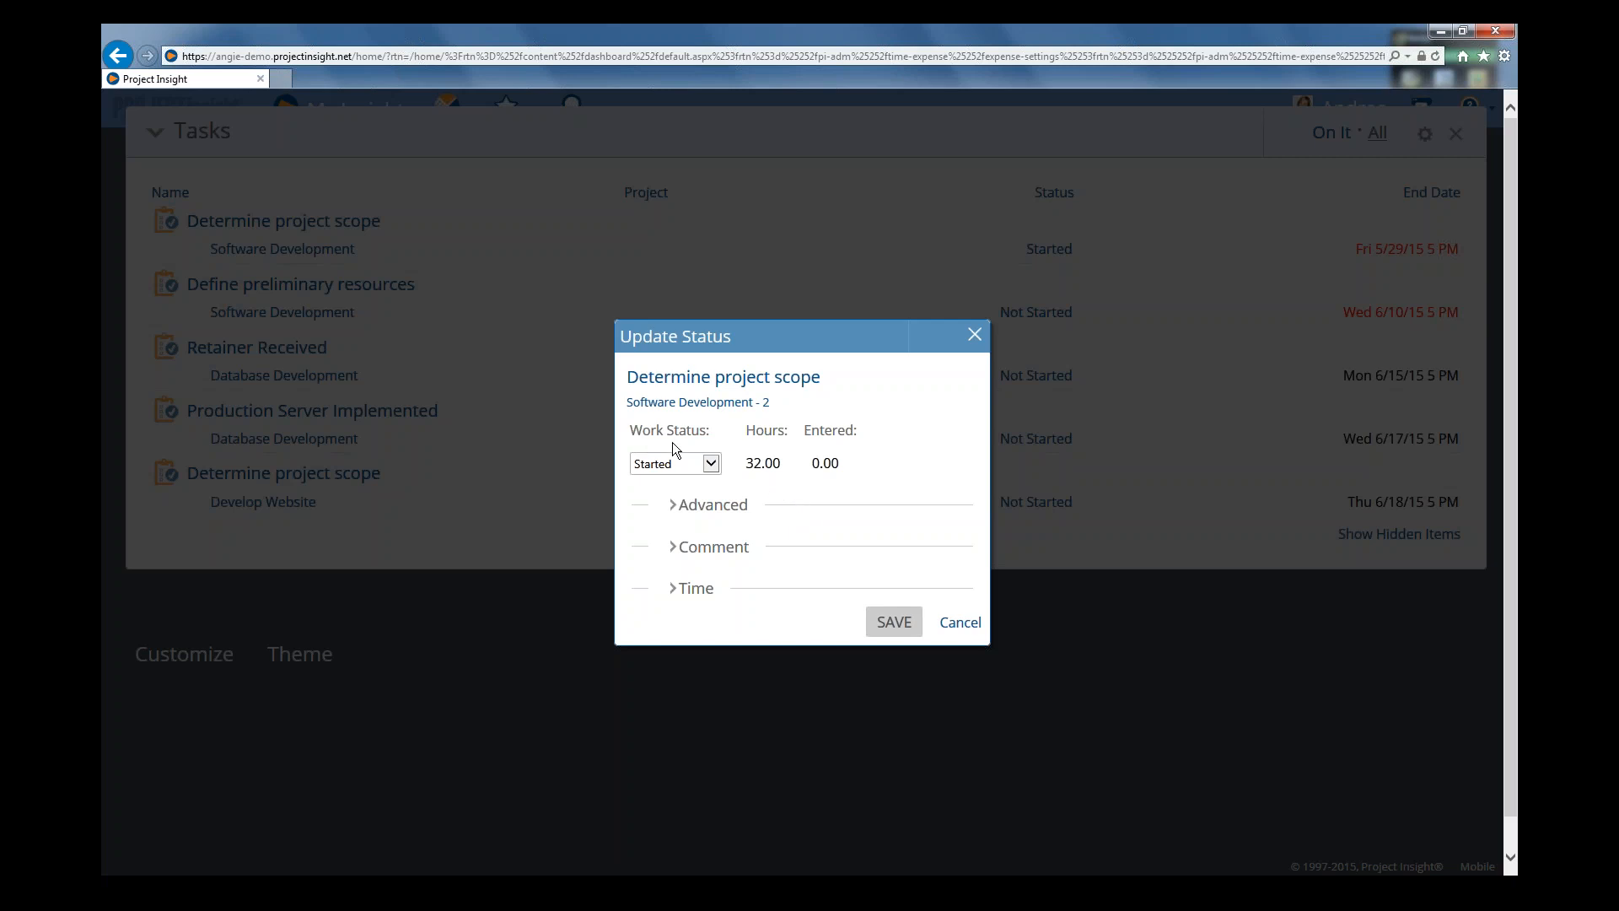
{"action": "left_click", "coordinate": [698, 589]}
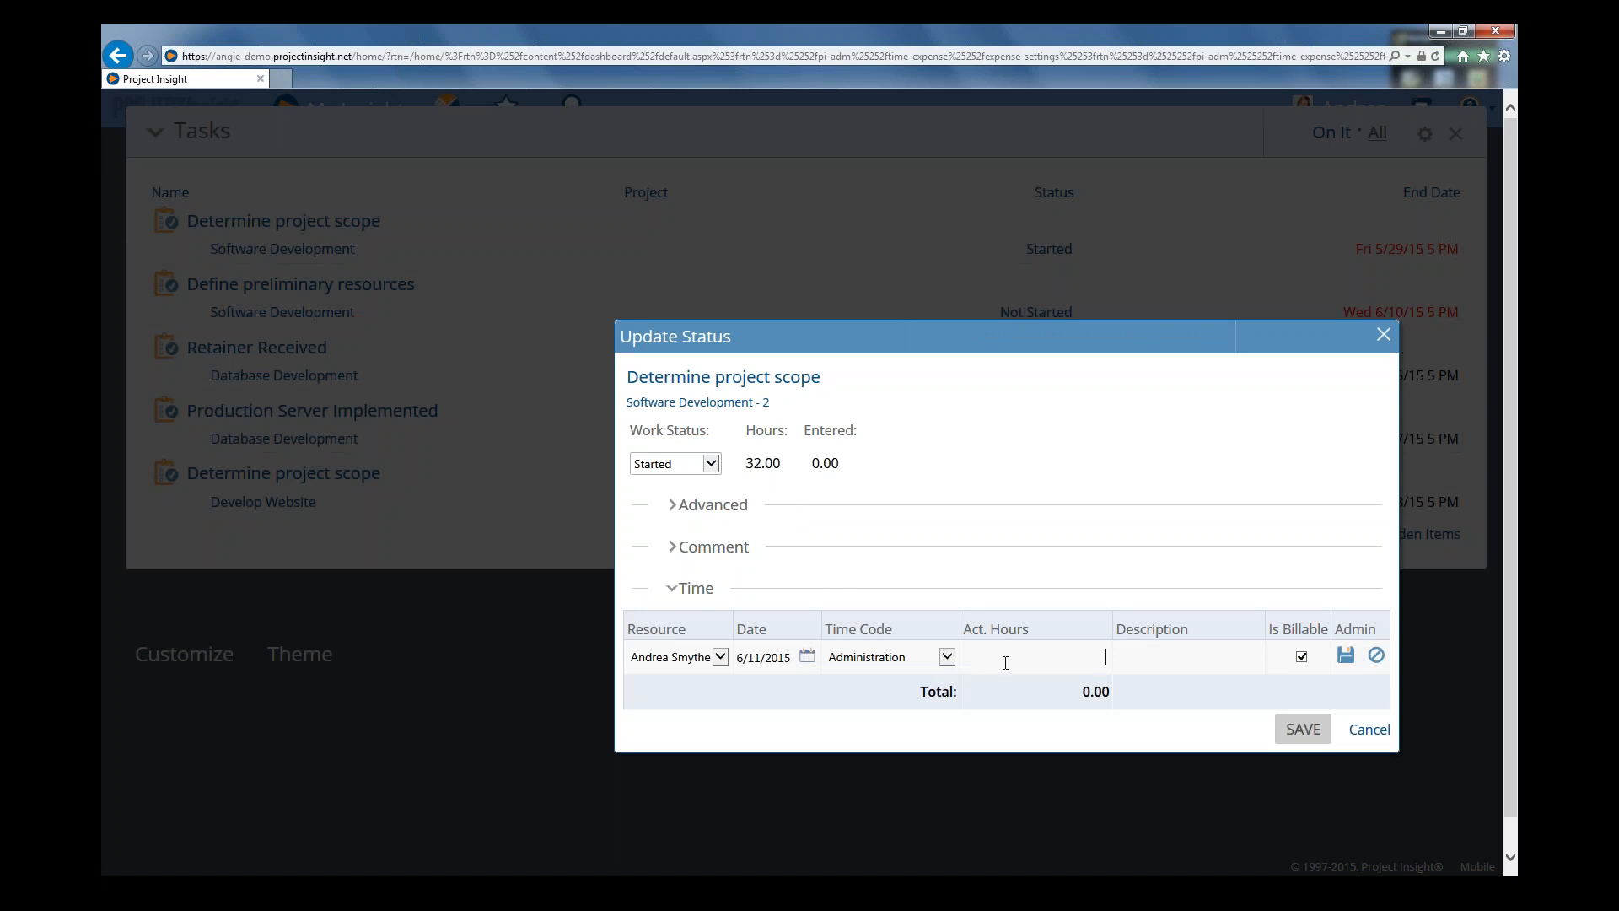
{"action": "type", "text": "8"}
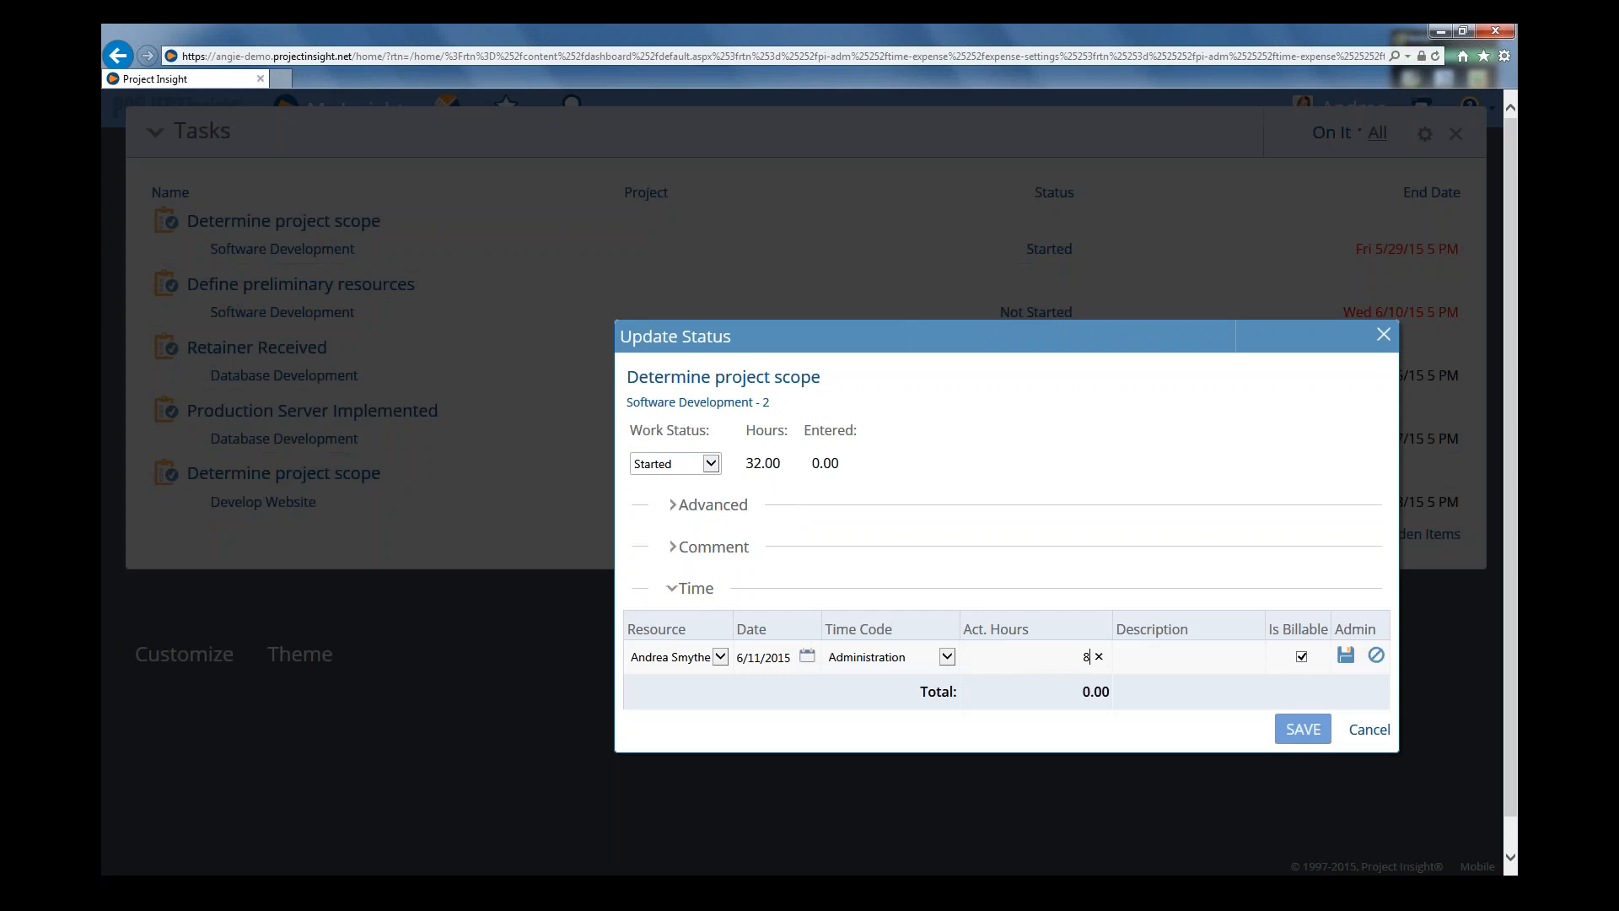
{"action": "left_click", "coordinate": [1346, 656]}
{"action": "left_click", "coordinate": [1303, 766]}
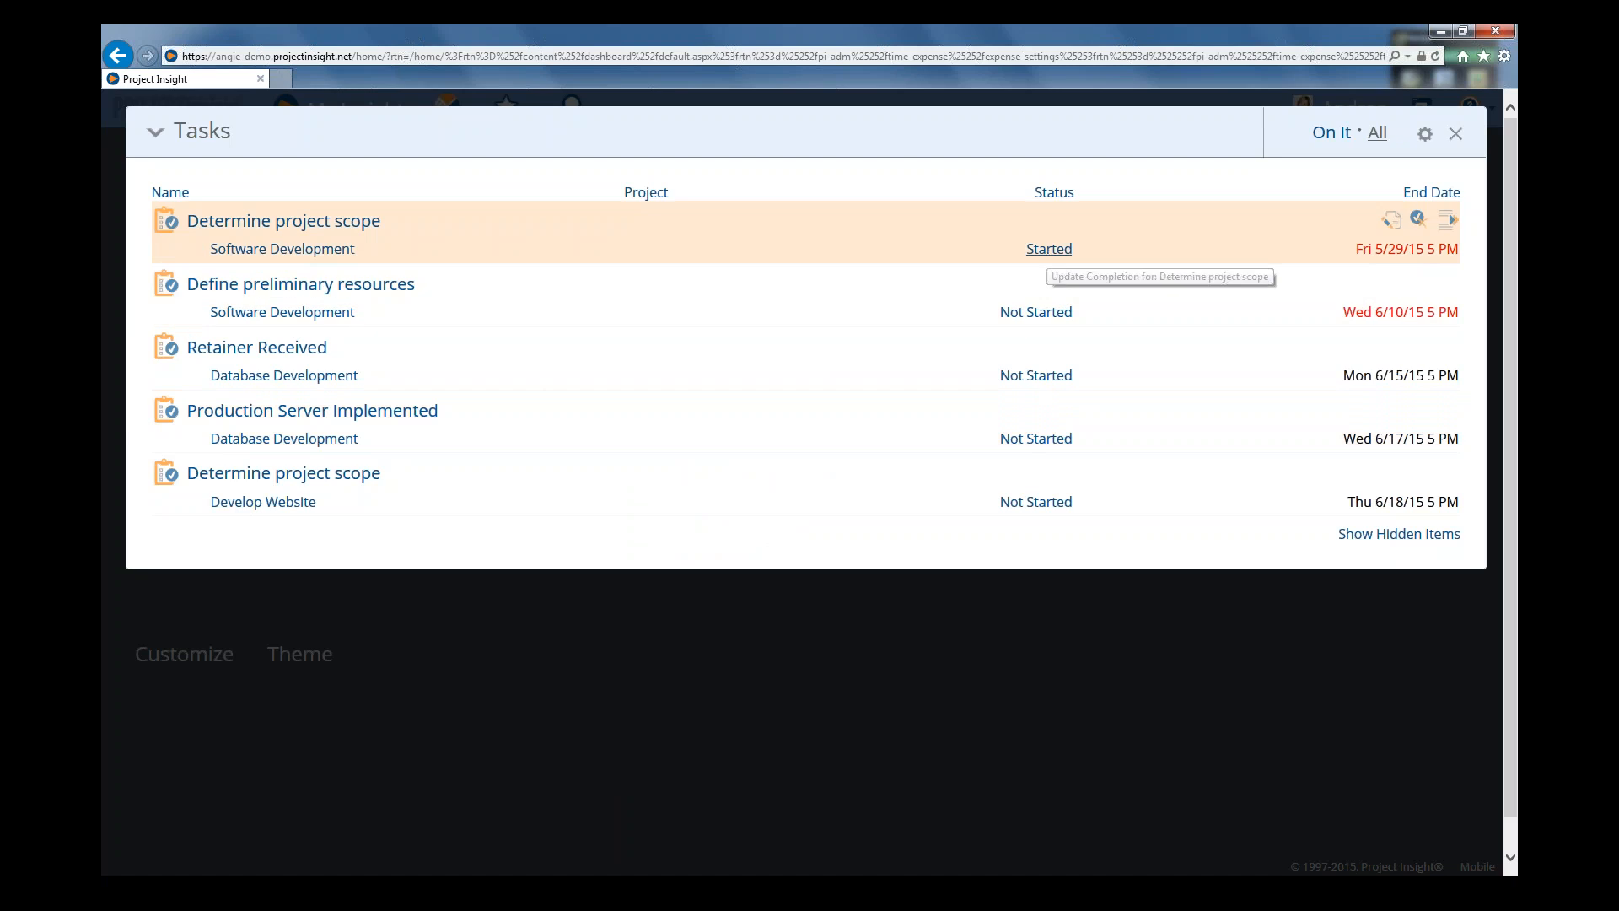
Add a second time entry of 8 actual hours dated 6/10/2015 to the Software Development task "Determine project scope", and save
{"action": "left_click", "coordinate": [1048, 251]}
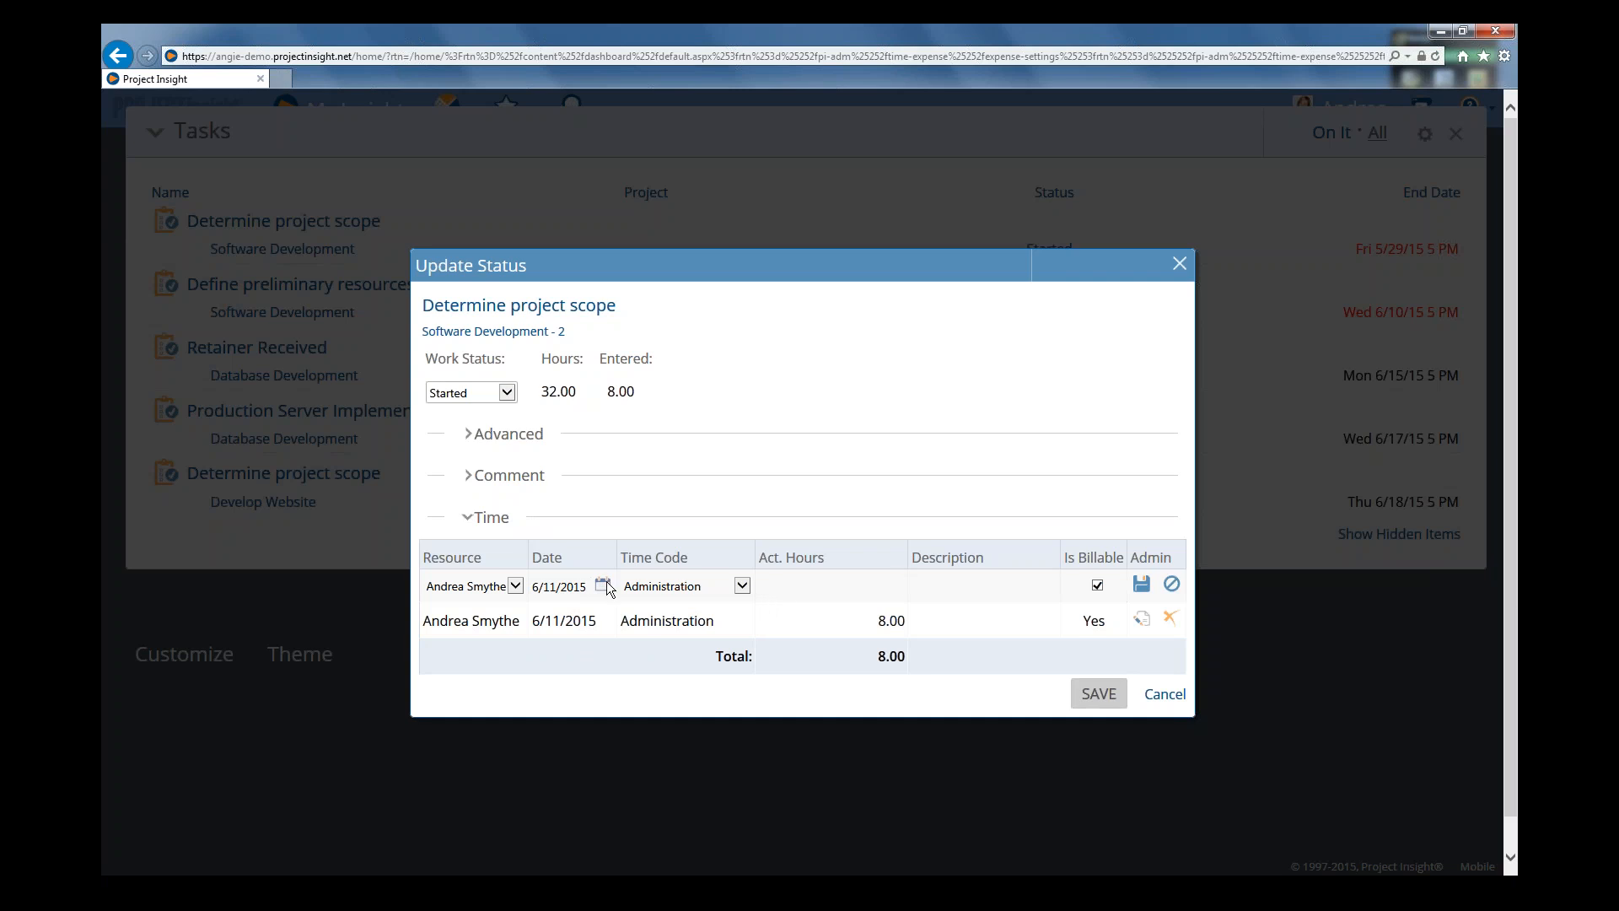
{"action": "left_click_drag", "start_coordinate": [593, 586], "coordinate": [531, 584]}
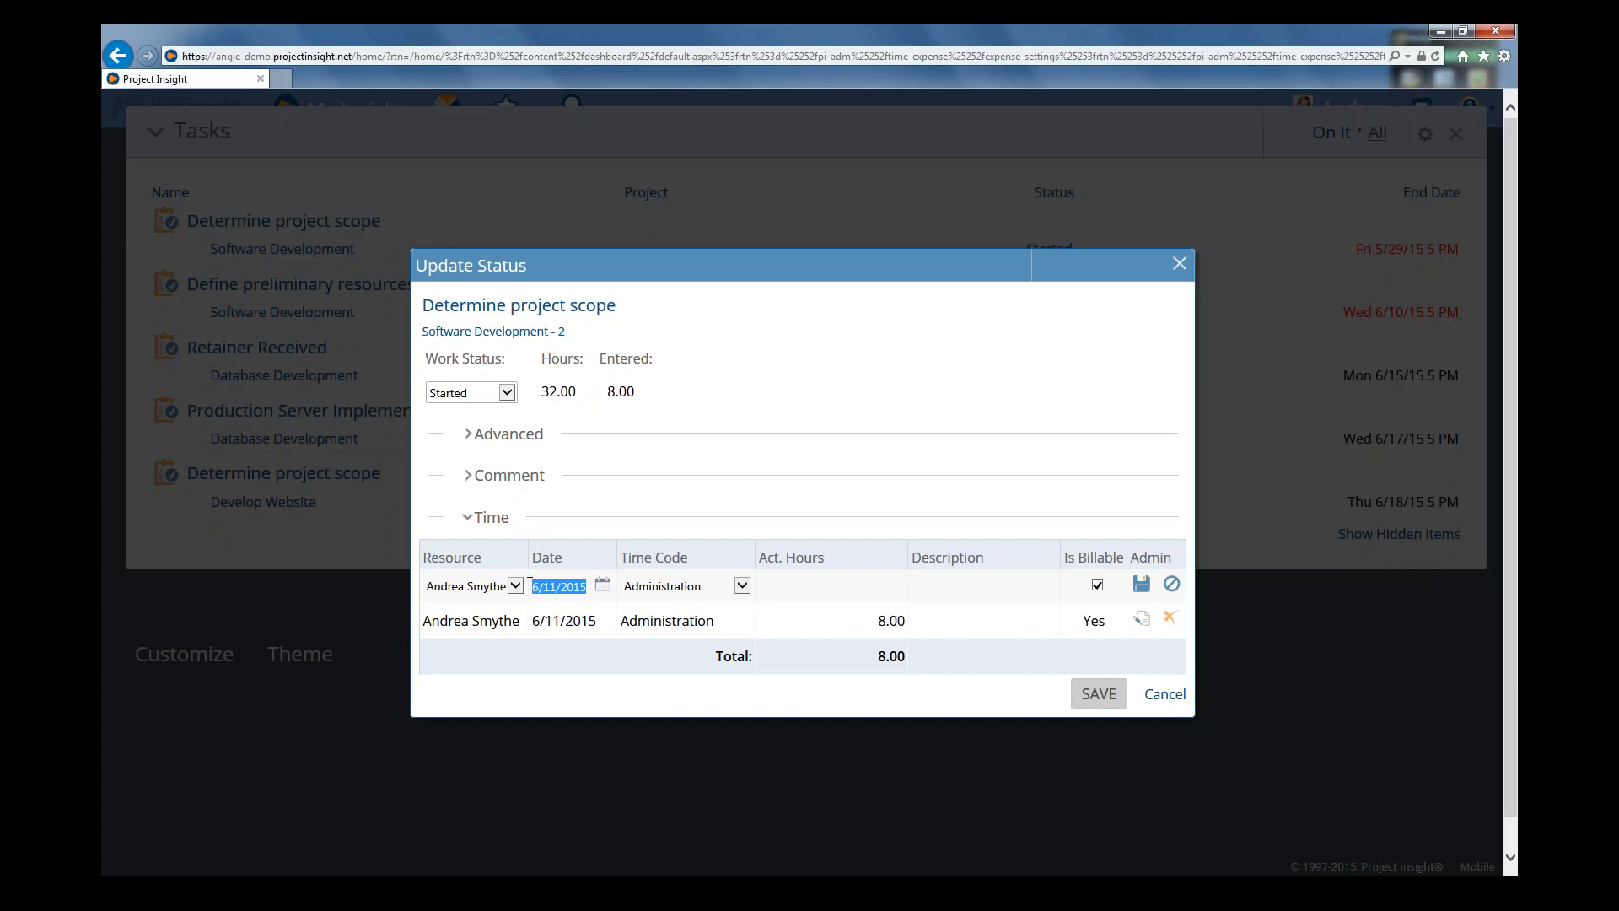
{"action": "left_click", "coordinate": [603, 586]}
{"action": "left_click", "coordinate": [510, 674]}
{"action": "left_click", "coordinate": [854, 587]}
{"action": "type", "text": "8"}
{"action": "left_click", "coordinate": [1142, 584]}
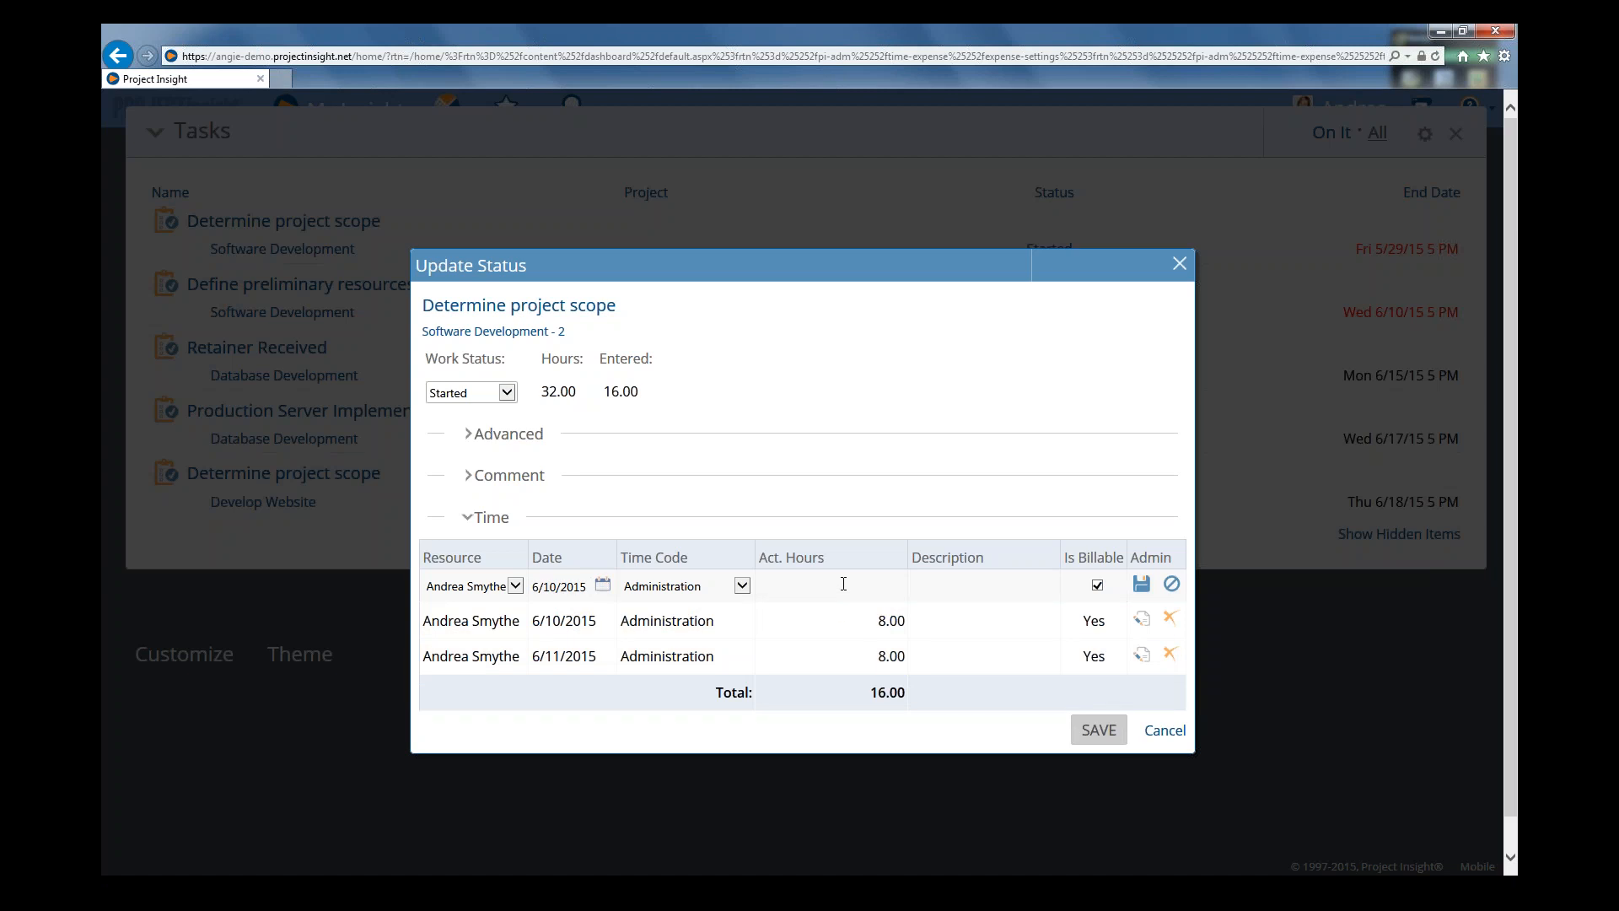
{"action": "left_click", "coordinate": [1095, 732]}
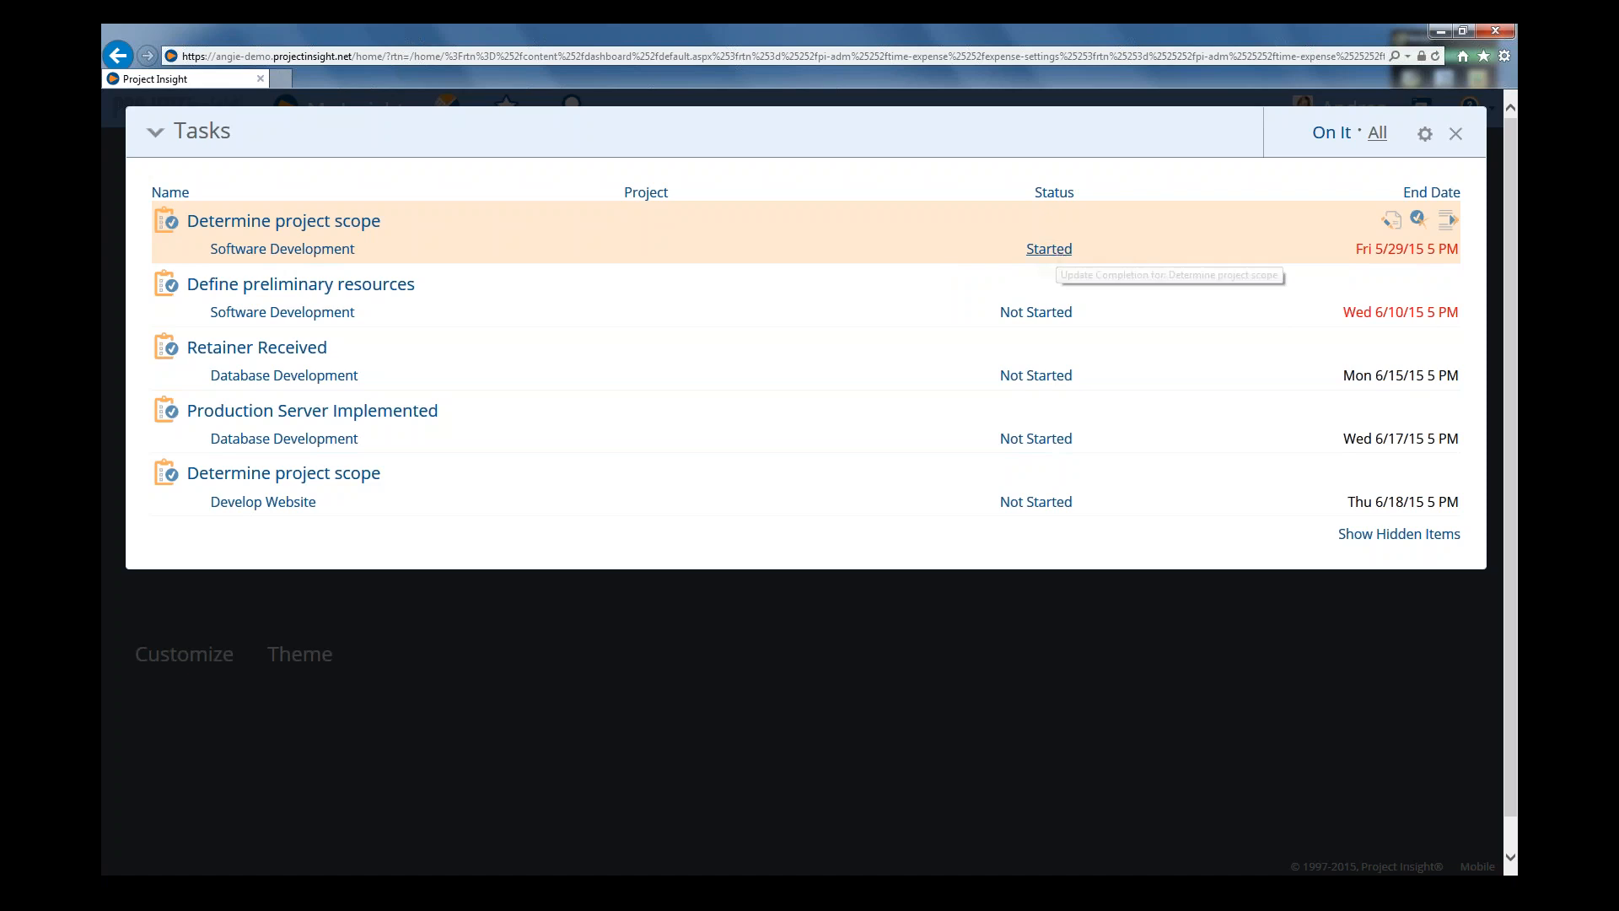
Set the work status of the Software Development task "Determine project scope" to Done and save it
{"action": "left_click", "coordinate": [1057, 252]}
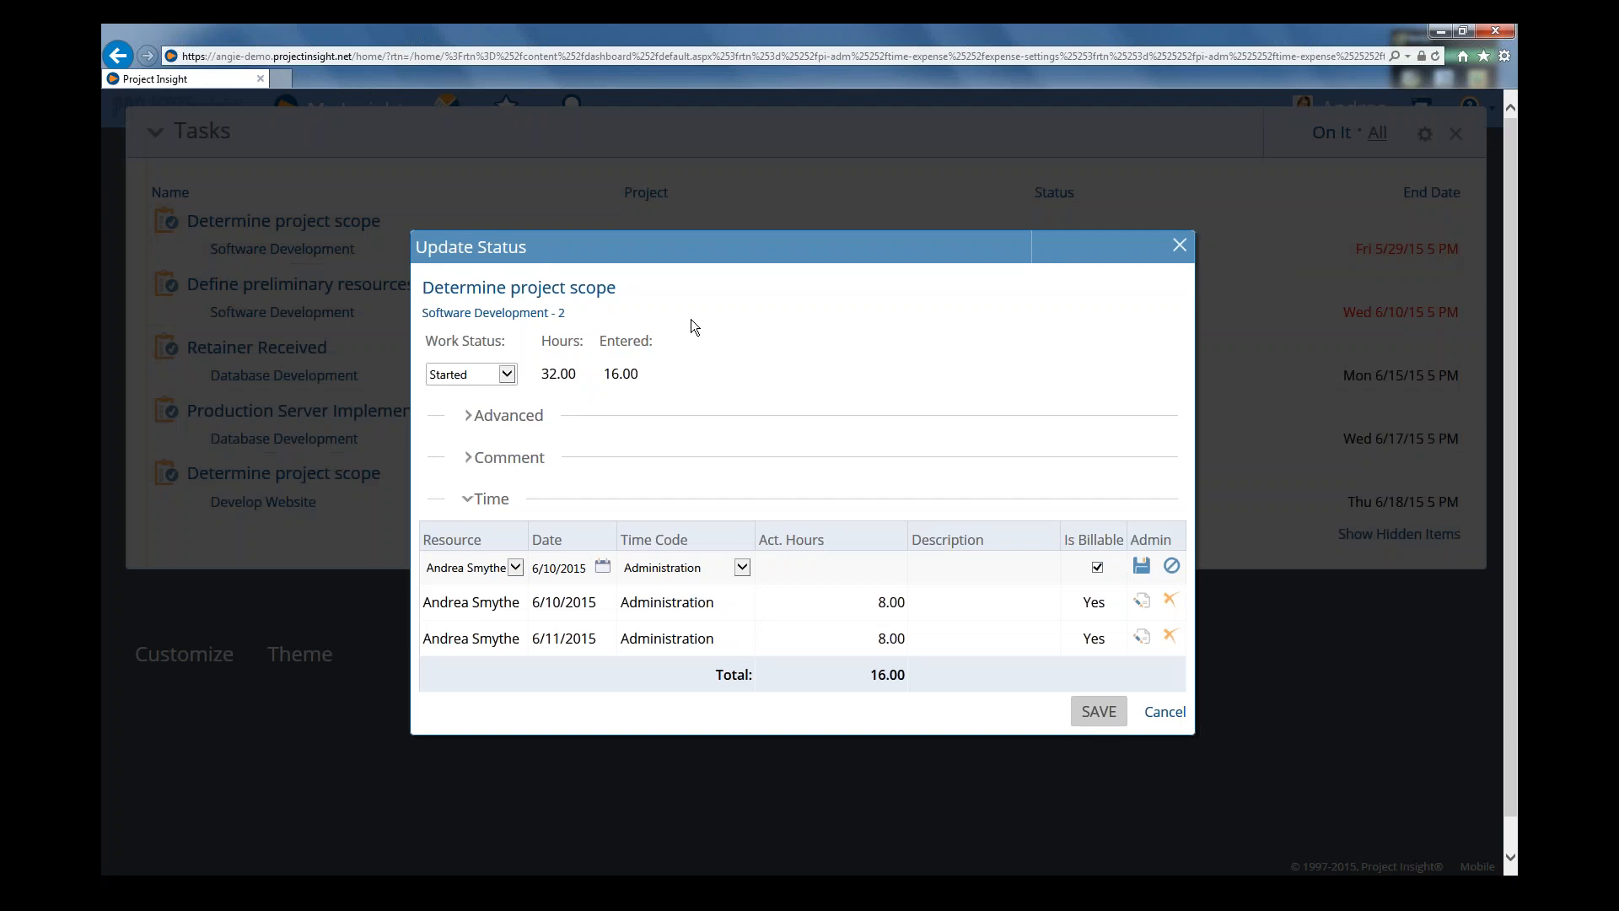
{"action": "left_click", "coordinate": [507, 374]}
{"action": "left_click", "coordinate": [476, 430]}
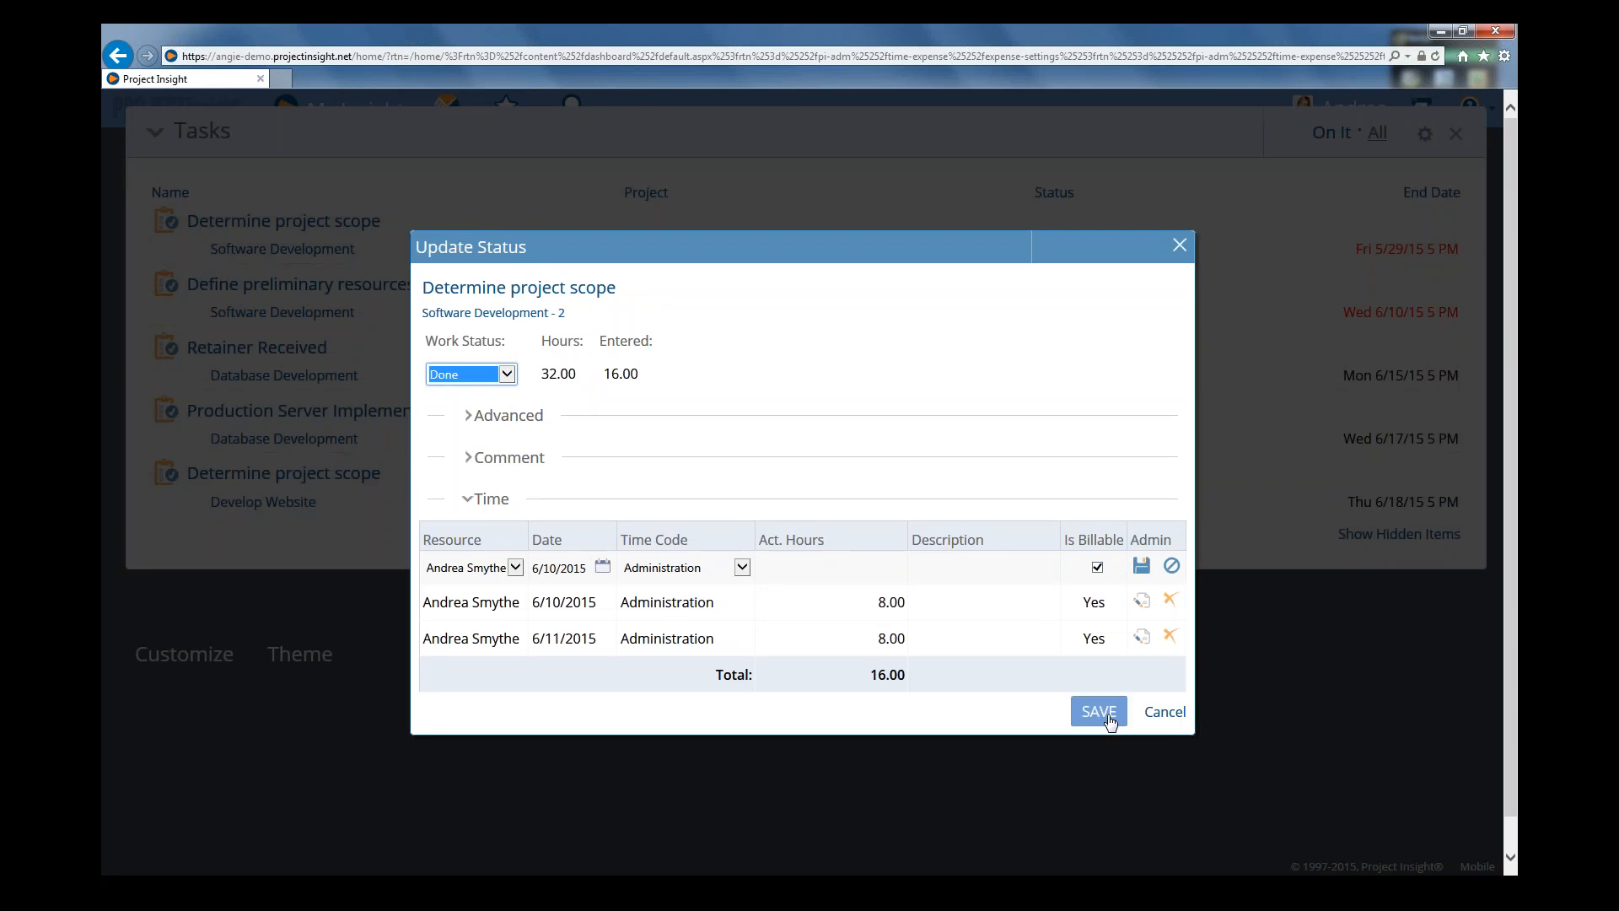
{"action": "left_click", "coordinate": [1097, 713]}
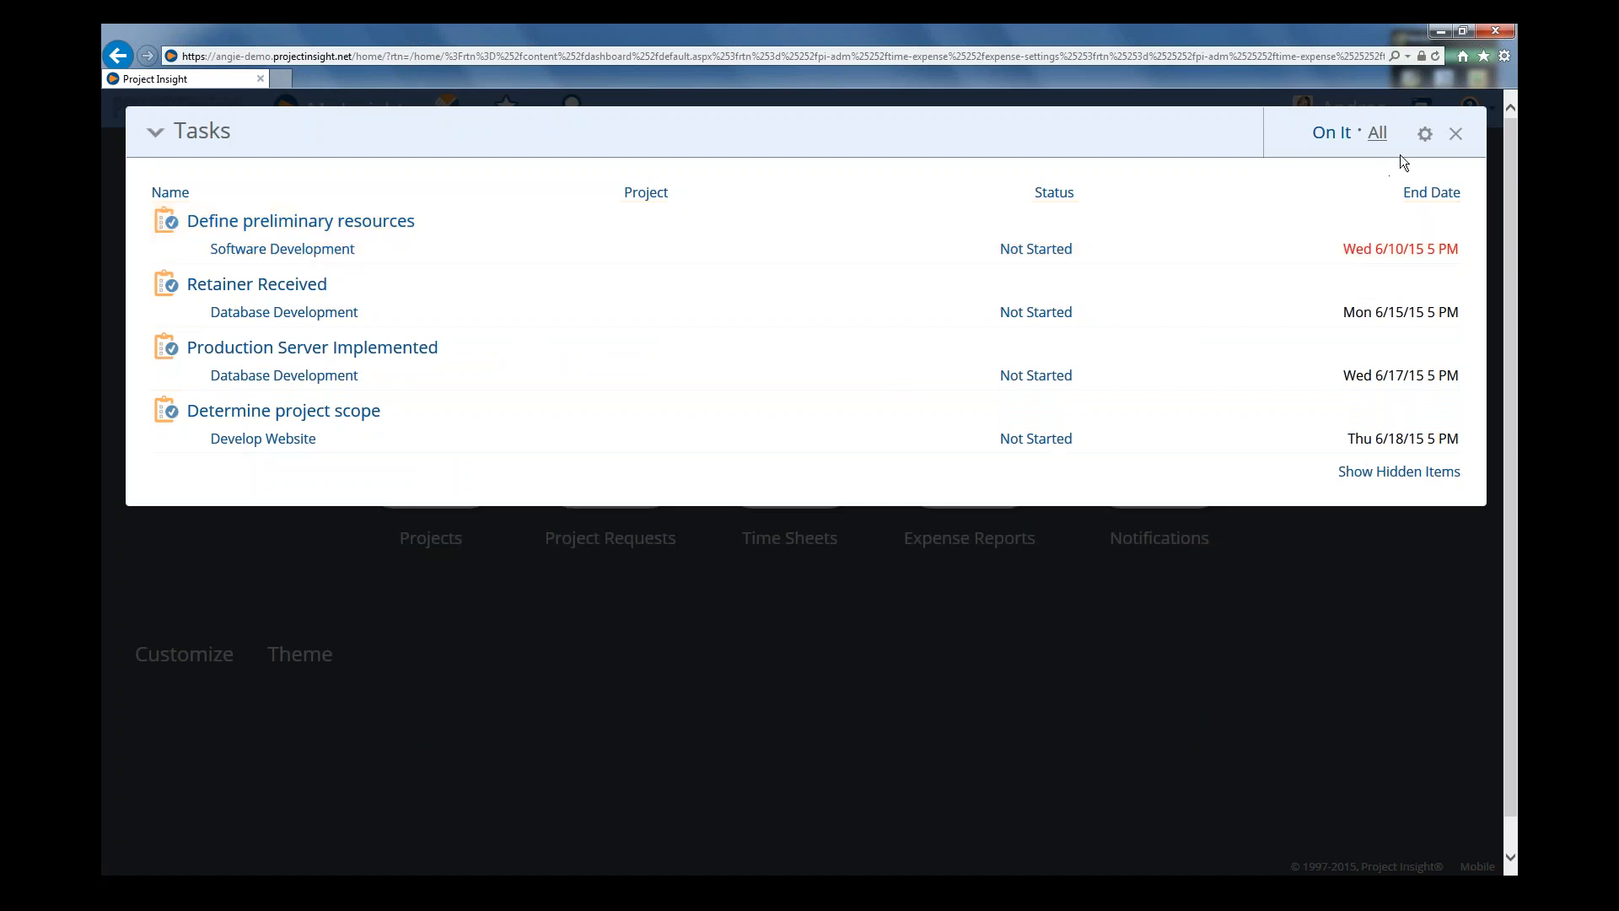
Check the task list's option for automatically removing completed tasks, and close the Tasks list without changes
{"action": "left_click", "coordinate": [1426, 133]}
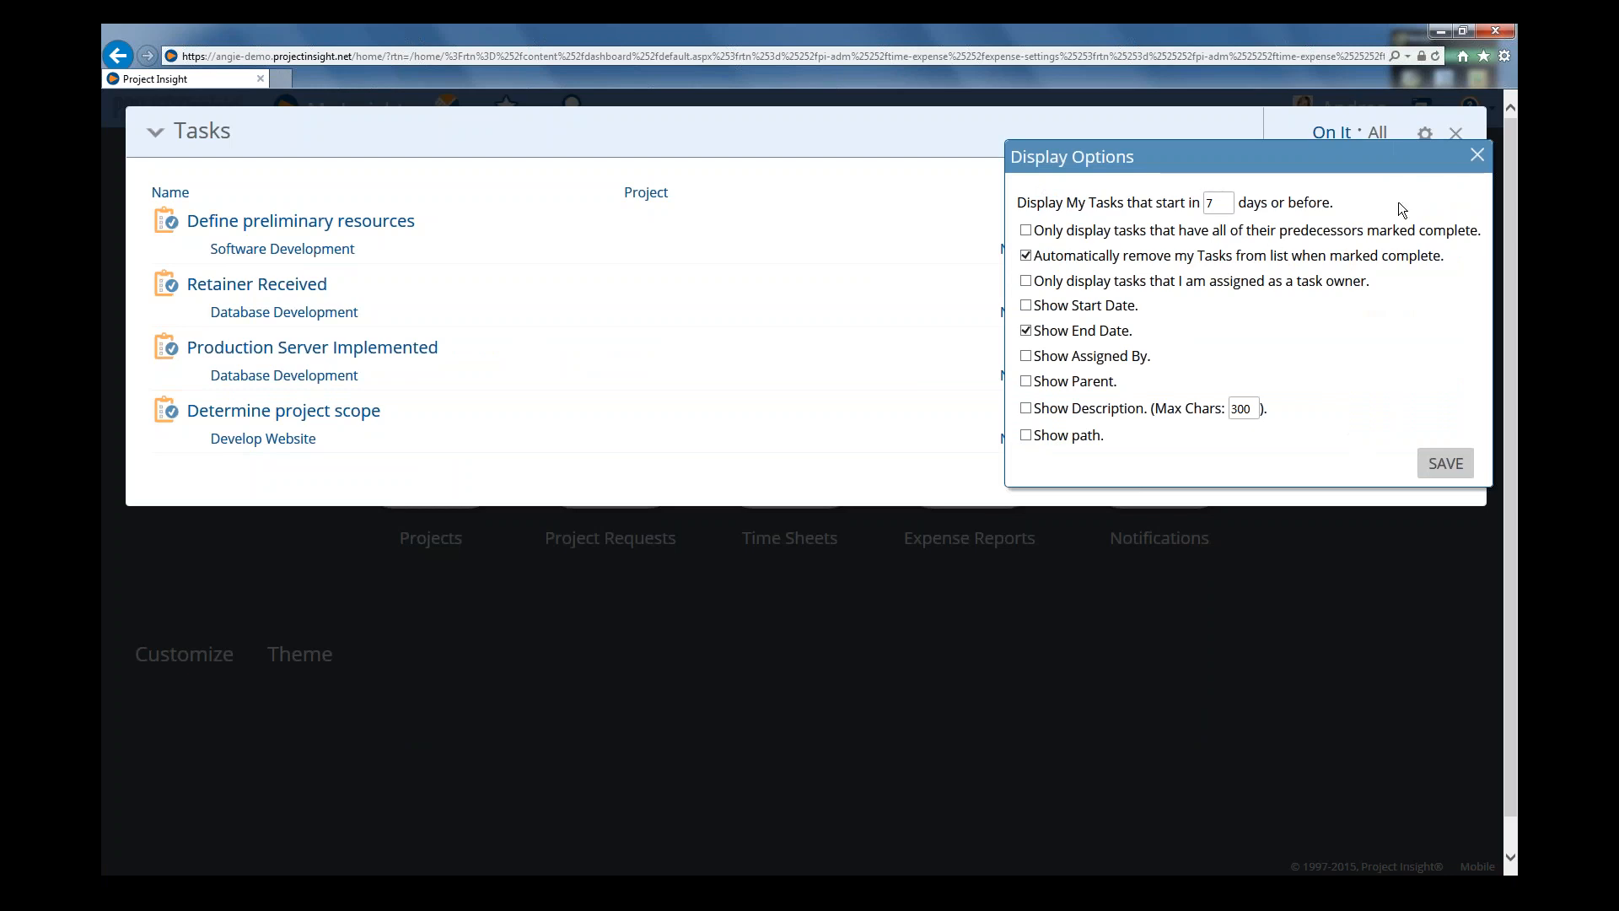
{"action": "left_click", "coordinate": [1476, 156]}
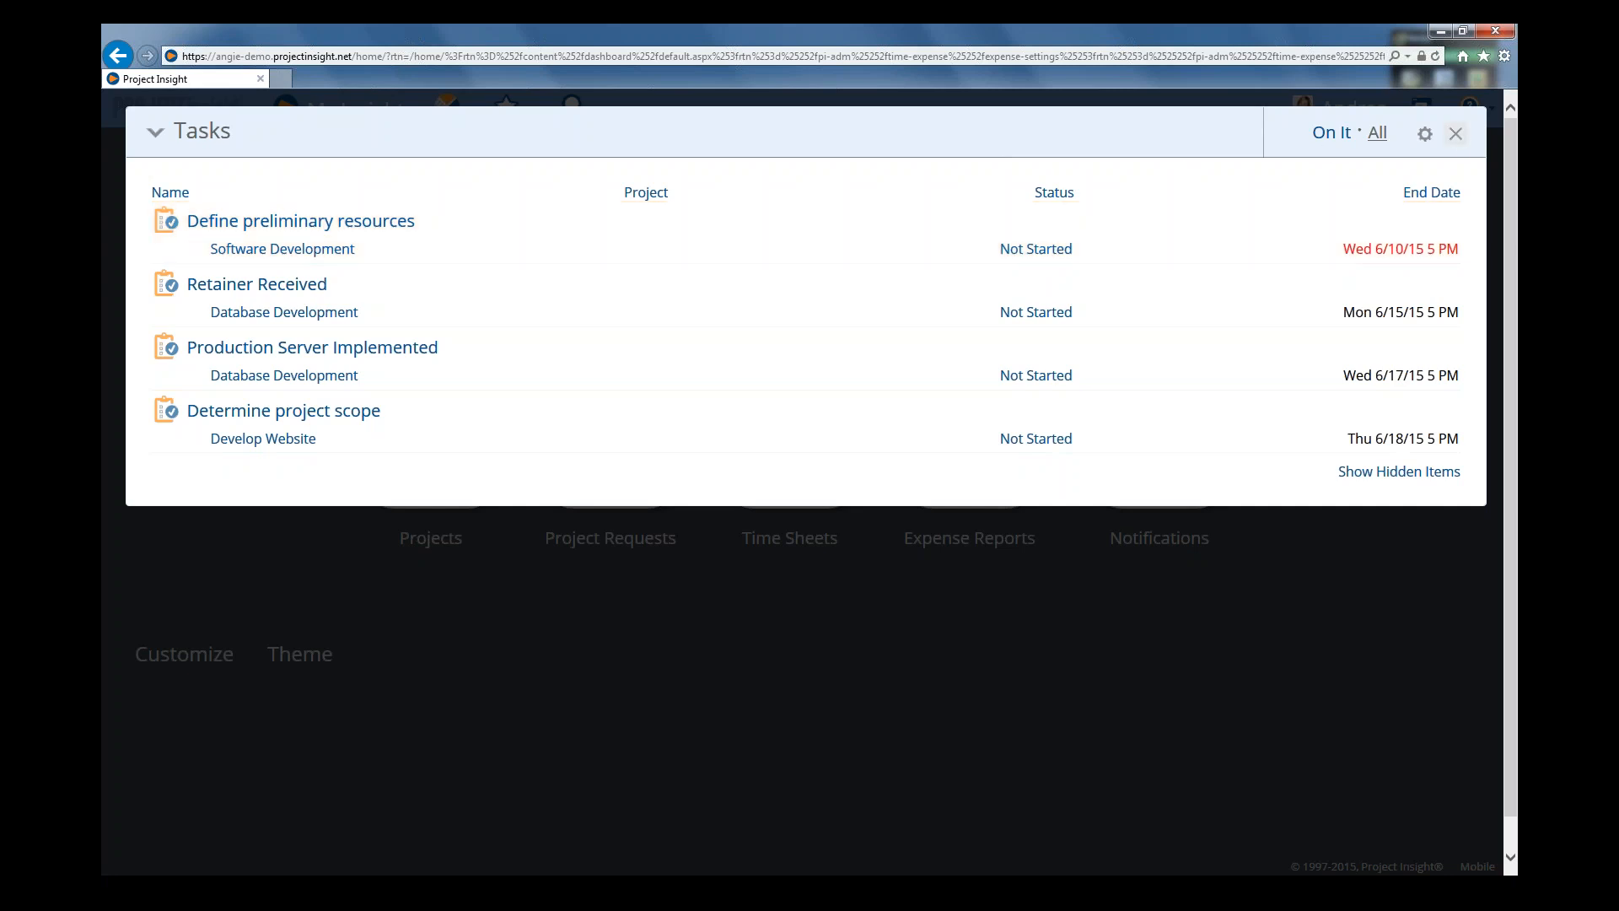
{"action": "left_click", "coordinate": [1457, 135]}
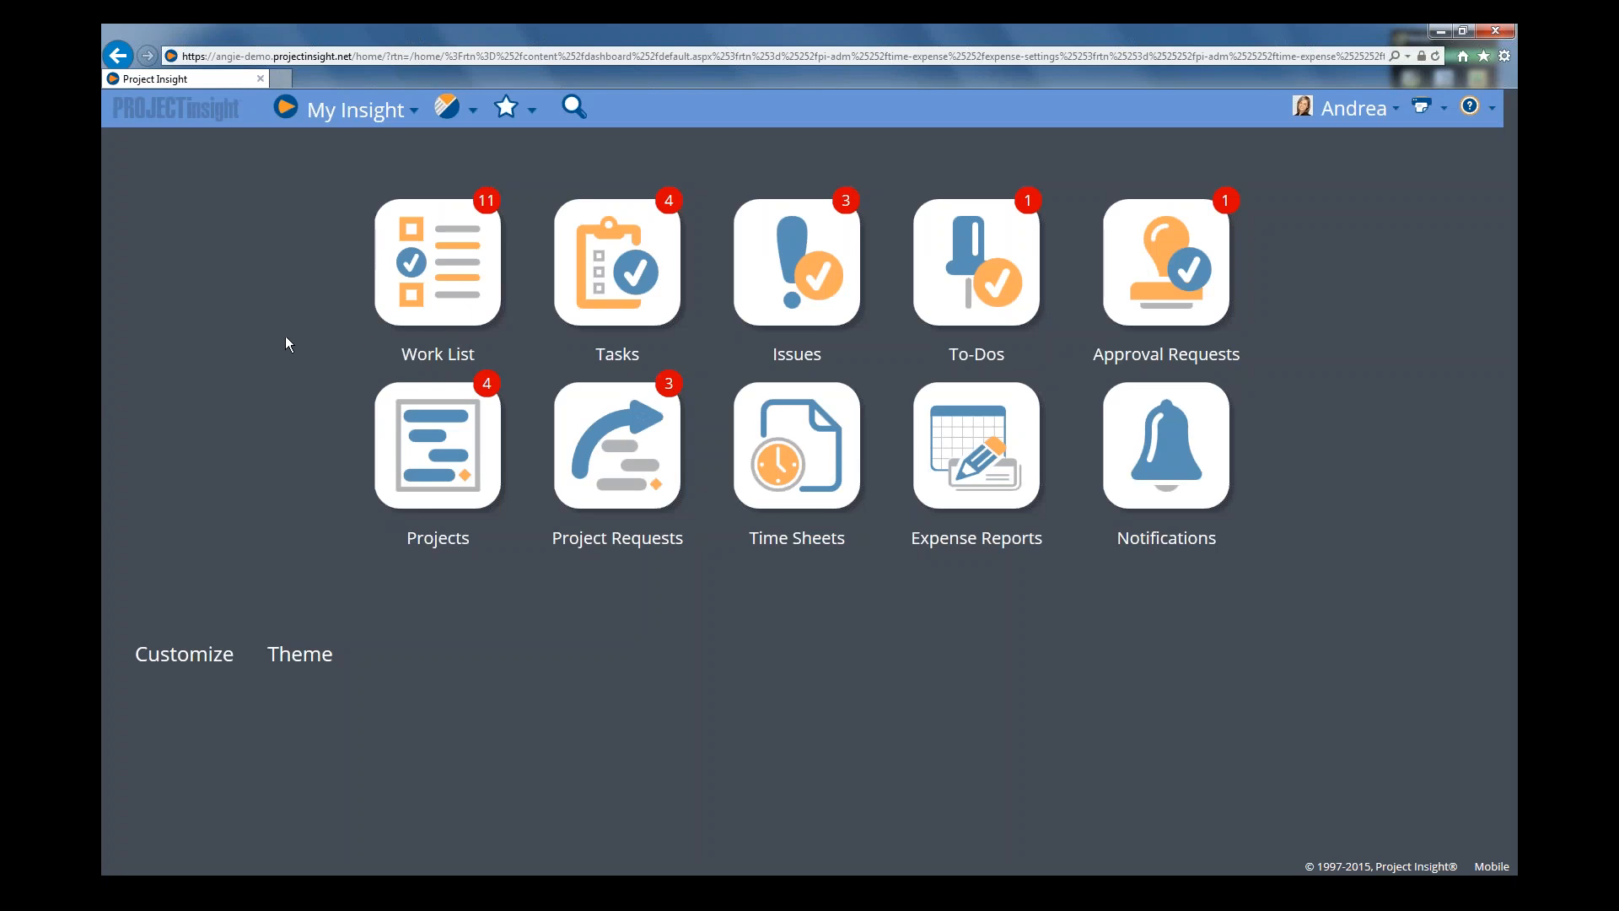
Open the dashboard and check the display options of its Tasks section without changing them
{"action": "left_click", "coordinate": [333, 116]}
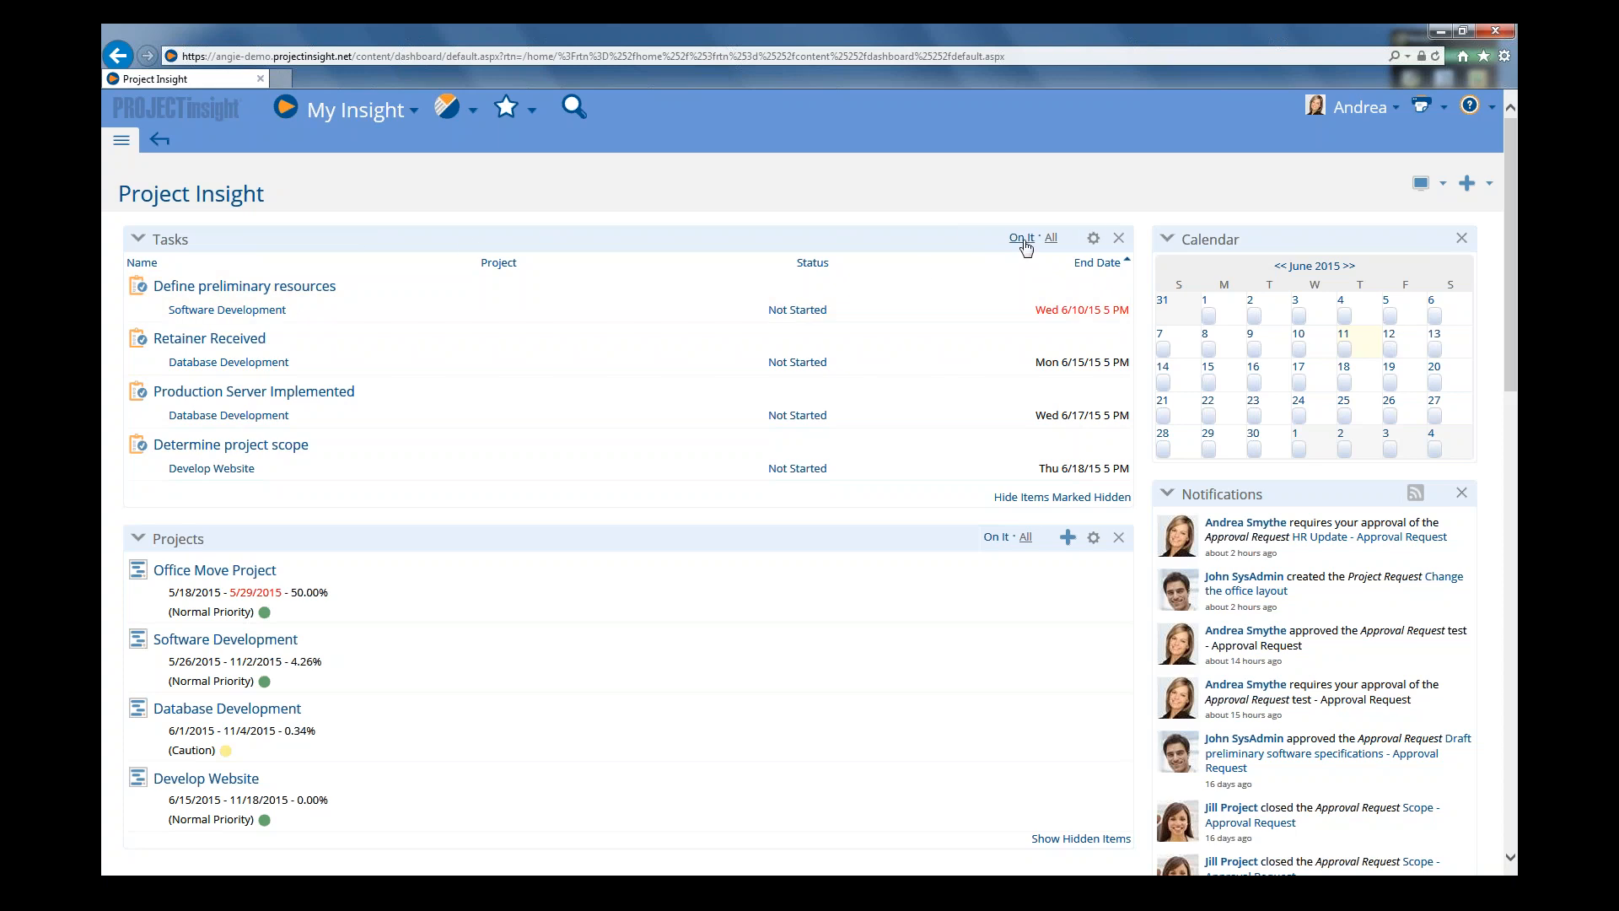
{"action": "left_click", "coordinate": [1093, 239]}
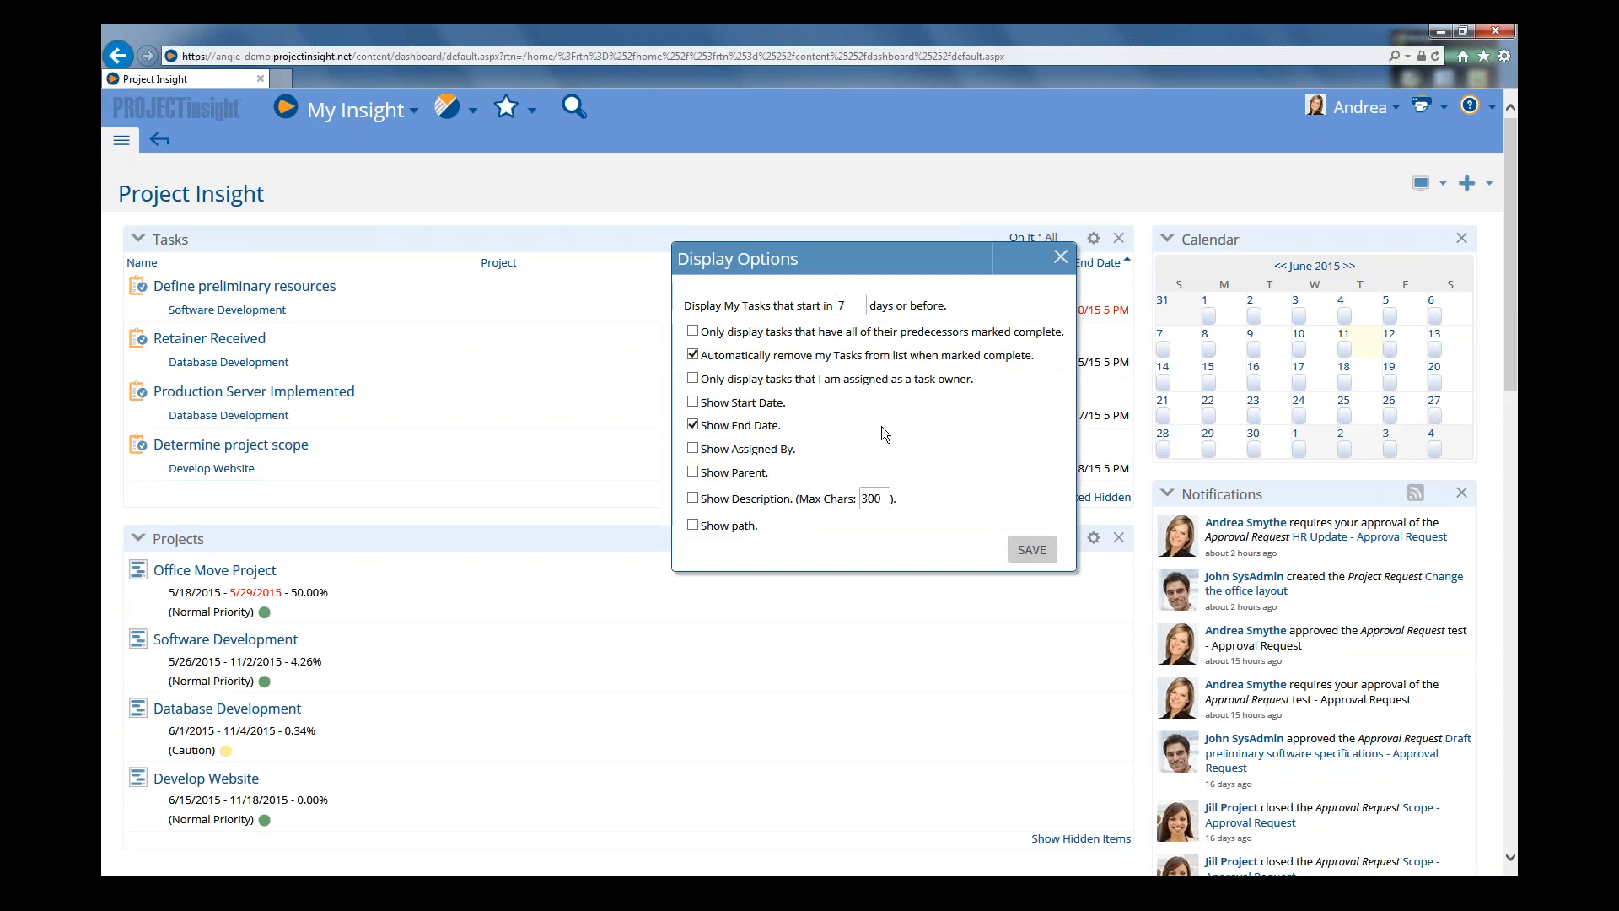
{"action": "left_click", "coordinate": [1061, 258]}
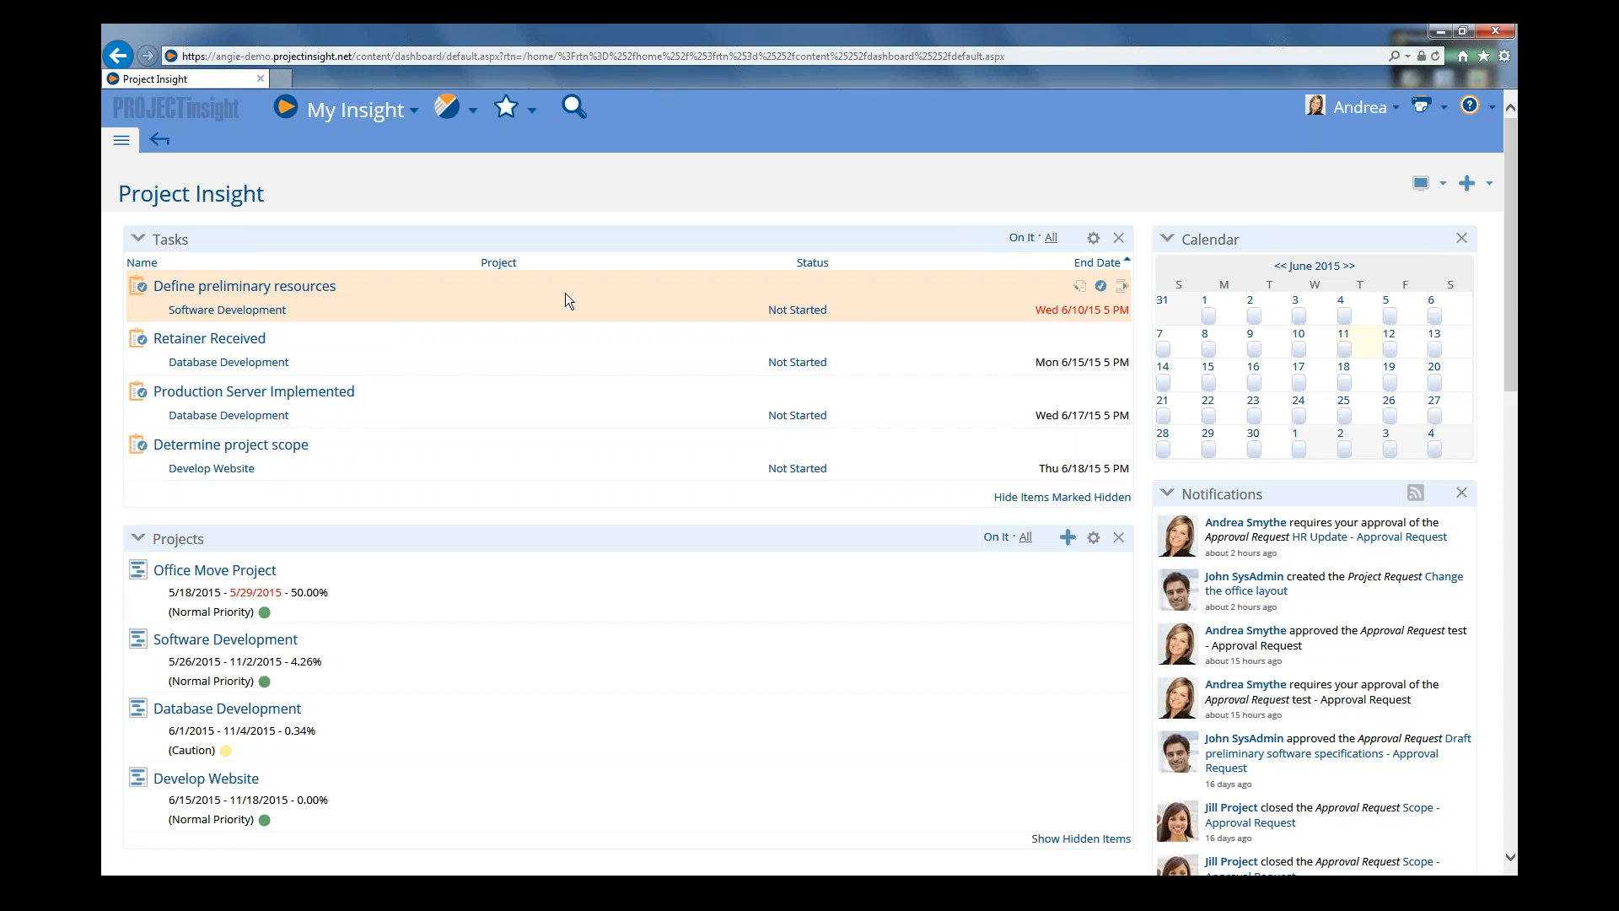
Set the task "Define preliminary resources" to Started, log 6 actual hours on 6/11/2015 with the Administration time code, and save
{"action": "left_click", "coordinate": [800, 312]}
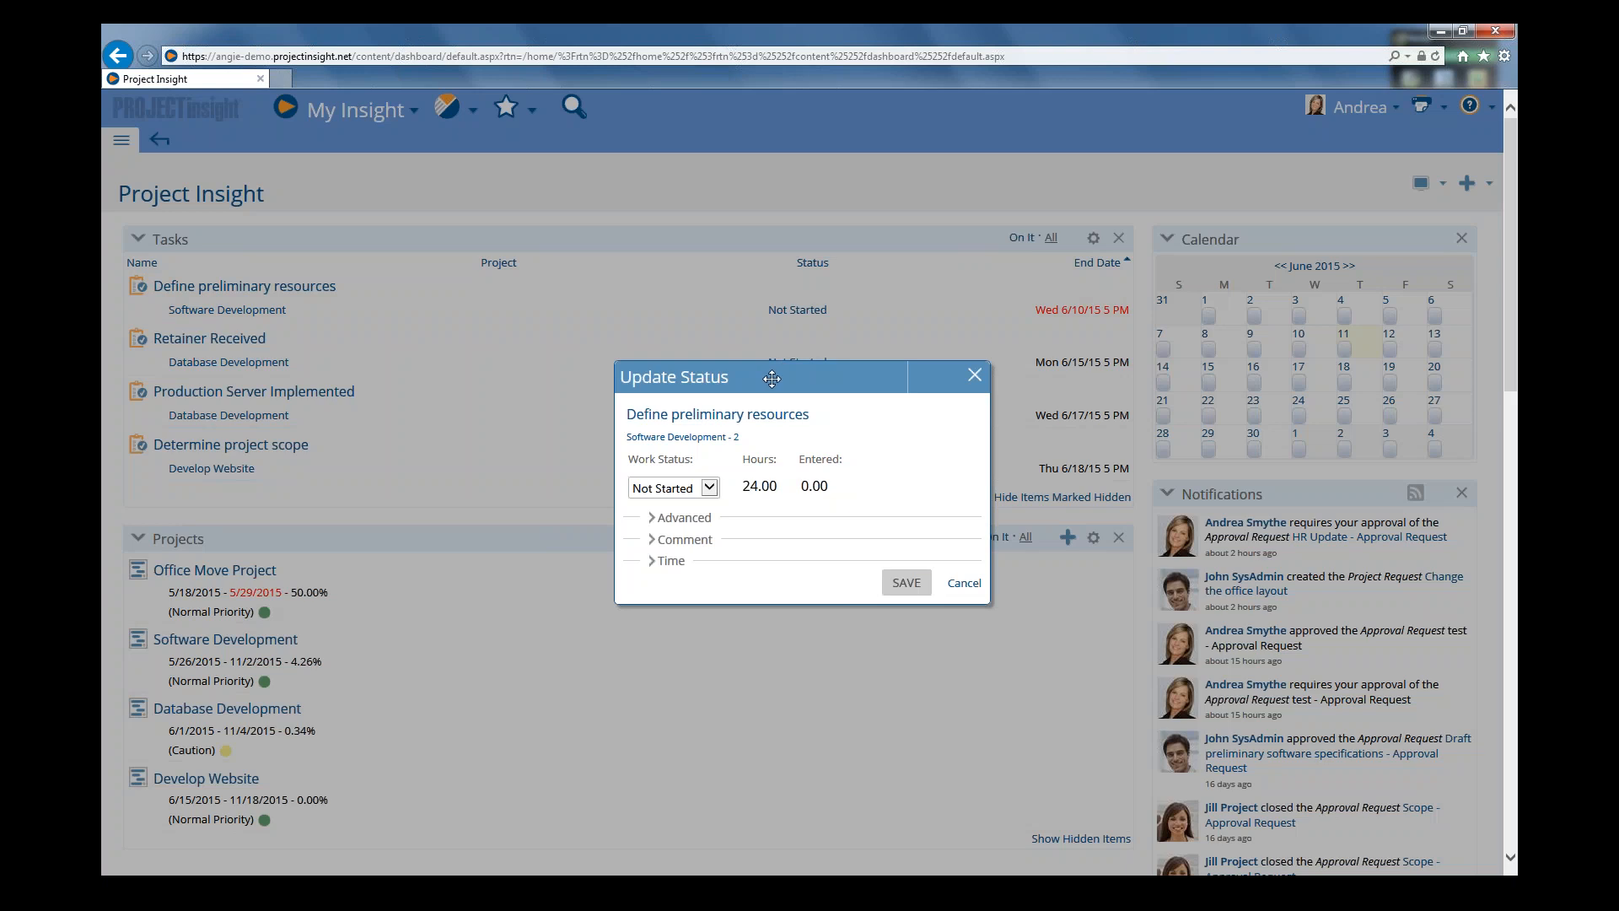
{"action": "left_click", "coordinate": [710, 487]}
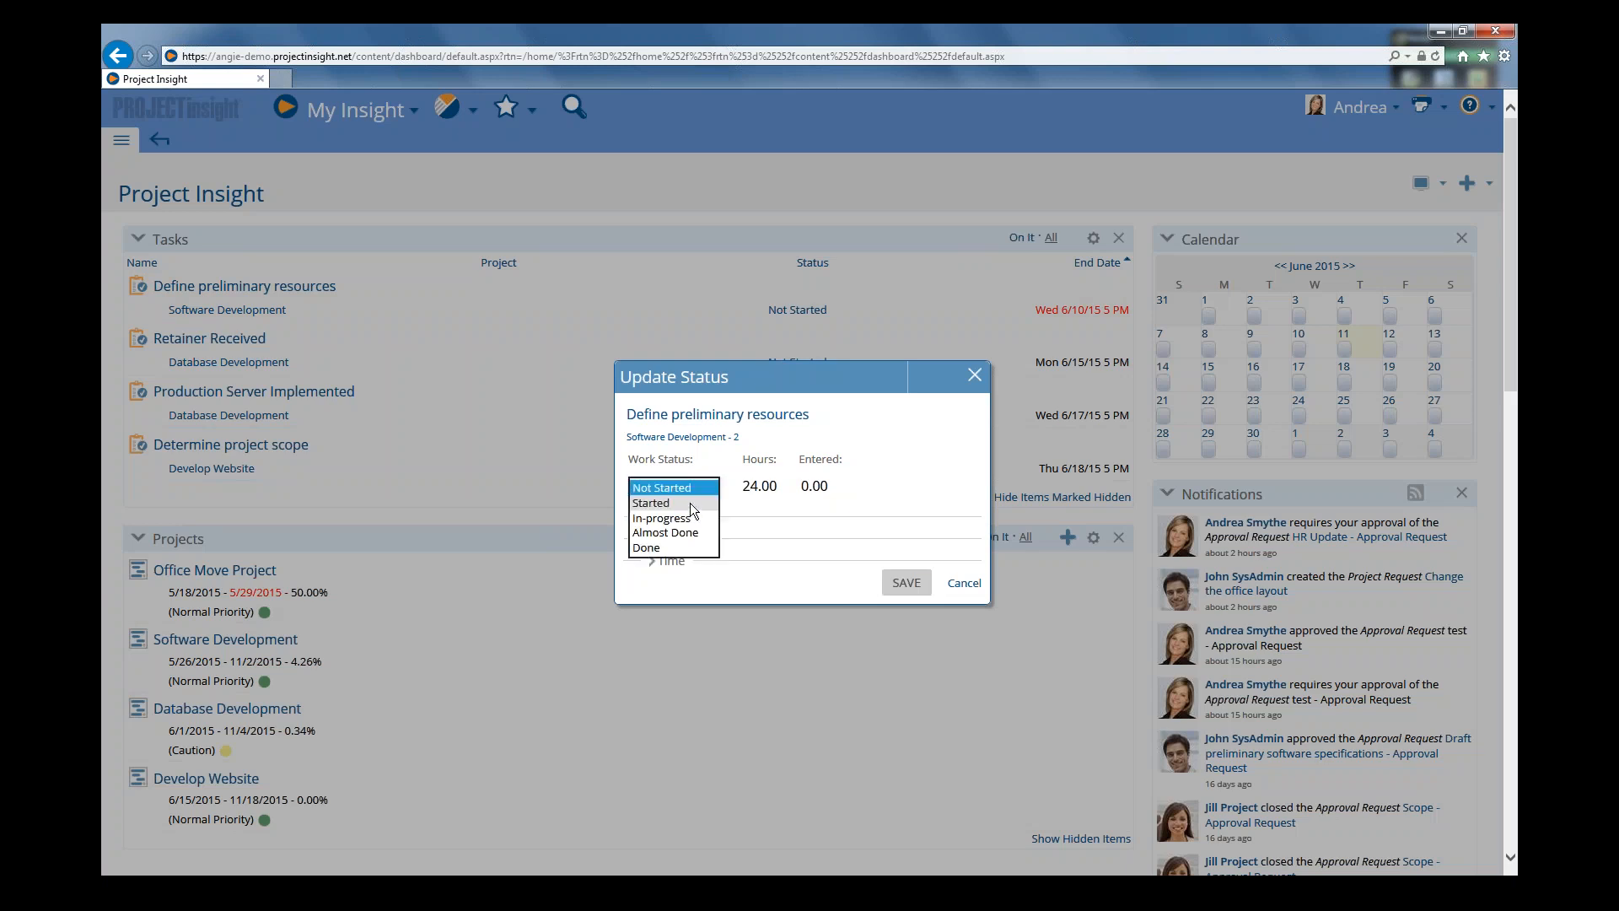
{"action": "left_click", "coordinate": [693, 503]}
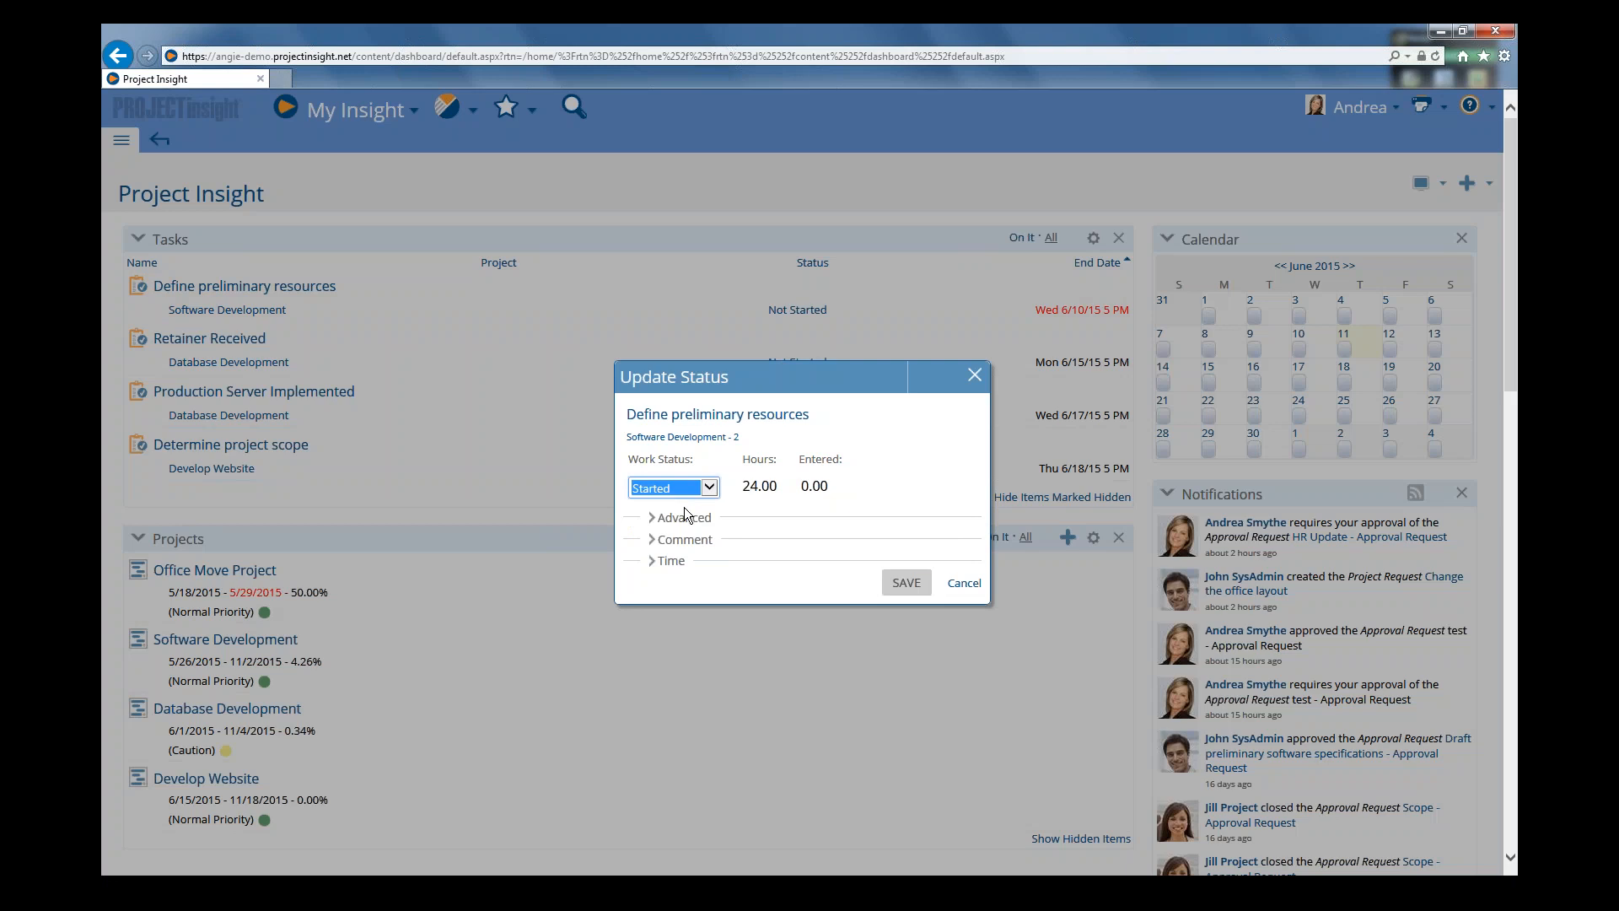
{"action": "left_click", "coordinate": [673, 563]}
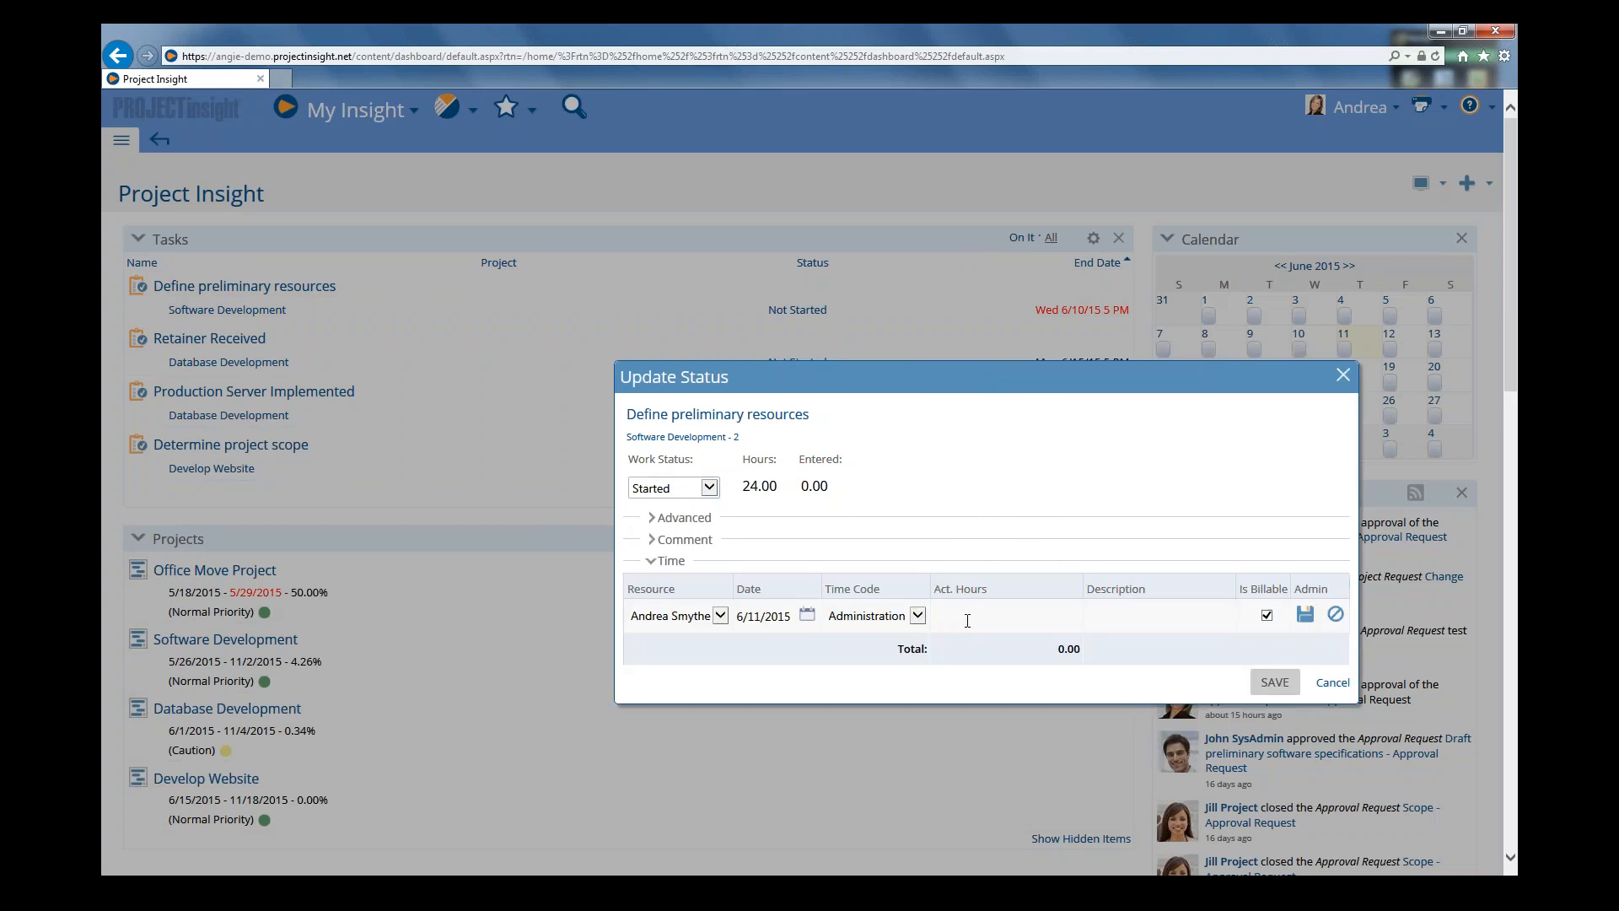
{"action": "type", "text": "6"}
{"action": "left_click", "coordinate": [1275, 682]}
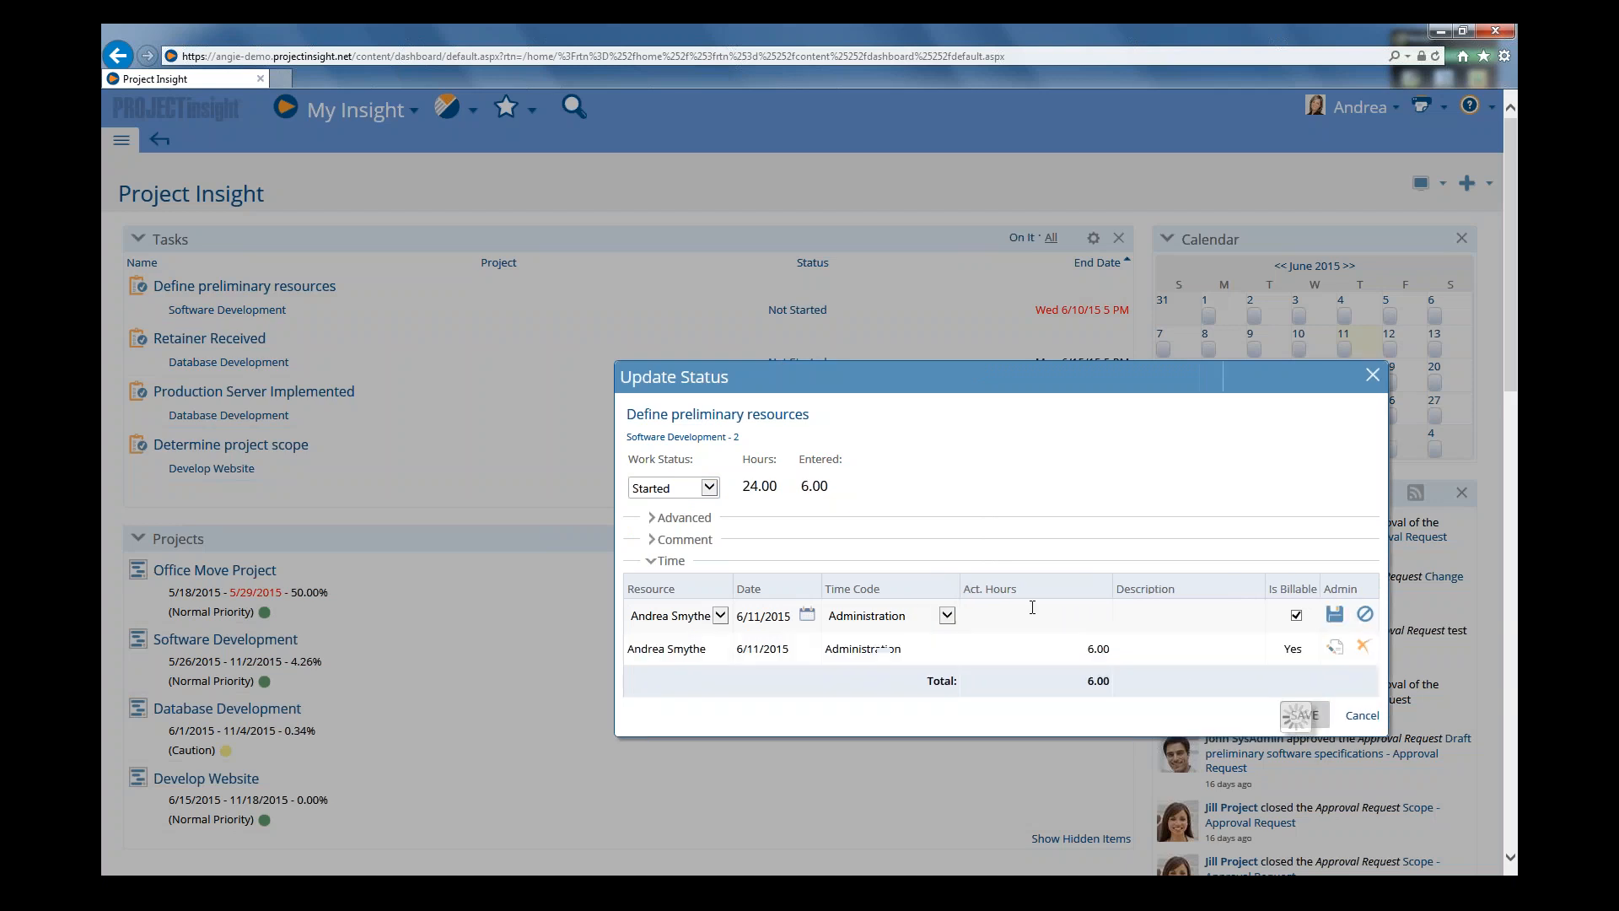
Save the status update, open the task "Define preliminary resources", and check its percent complete update form without changing it
{"action": "left_click", "coordinate": [1303, 717]}
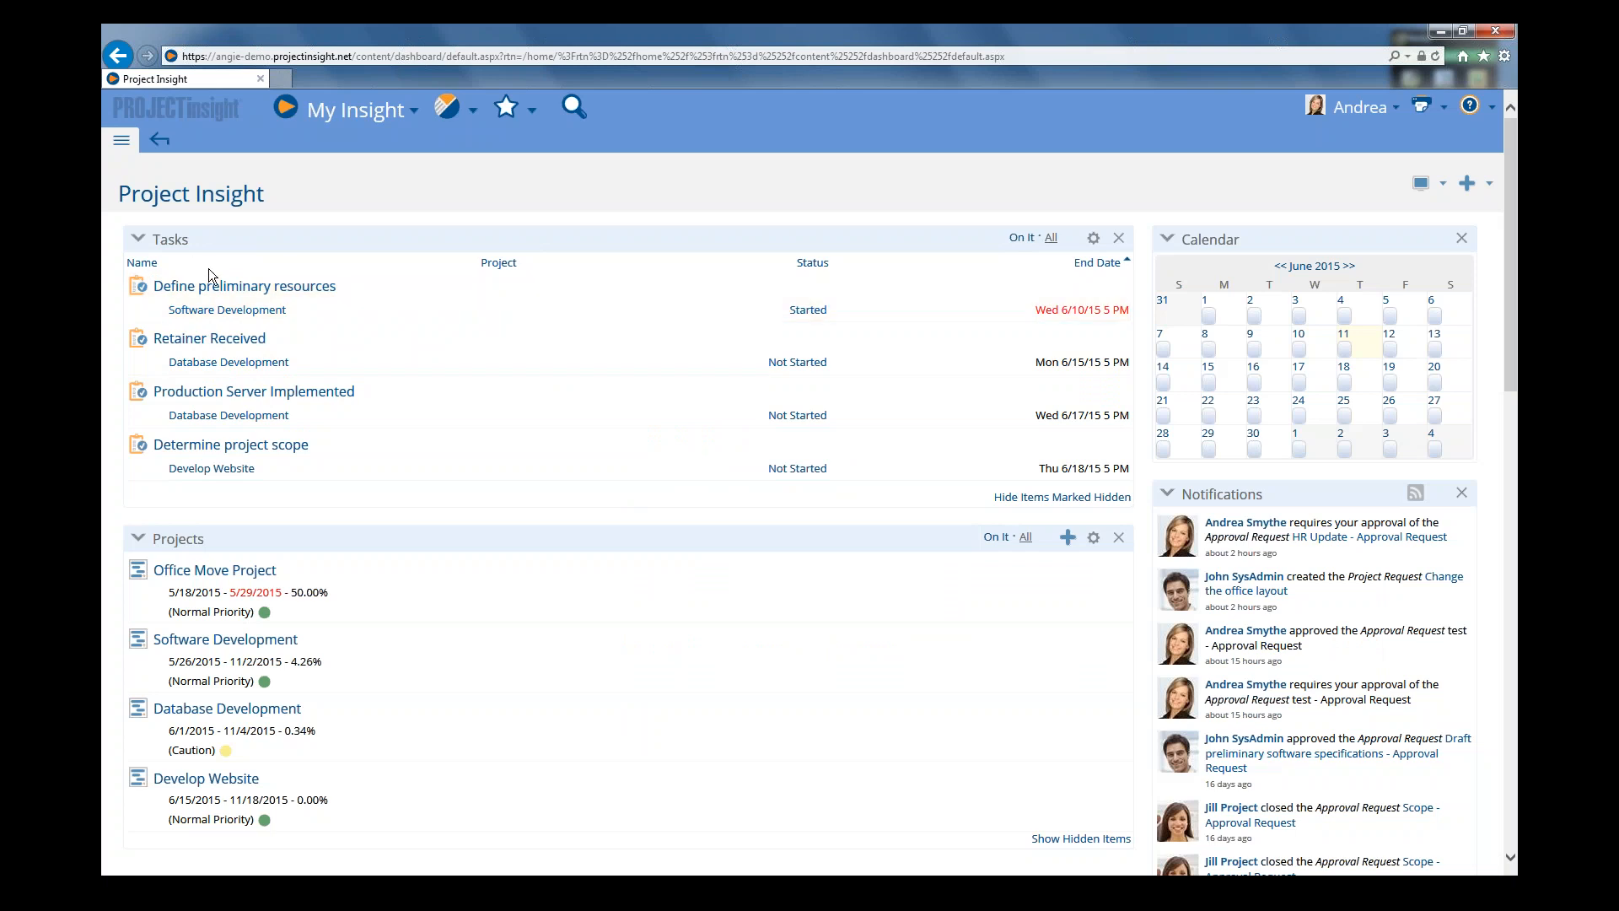
{"action": "left_click", "coordinate": [233, 289]}
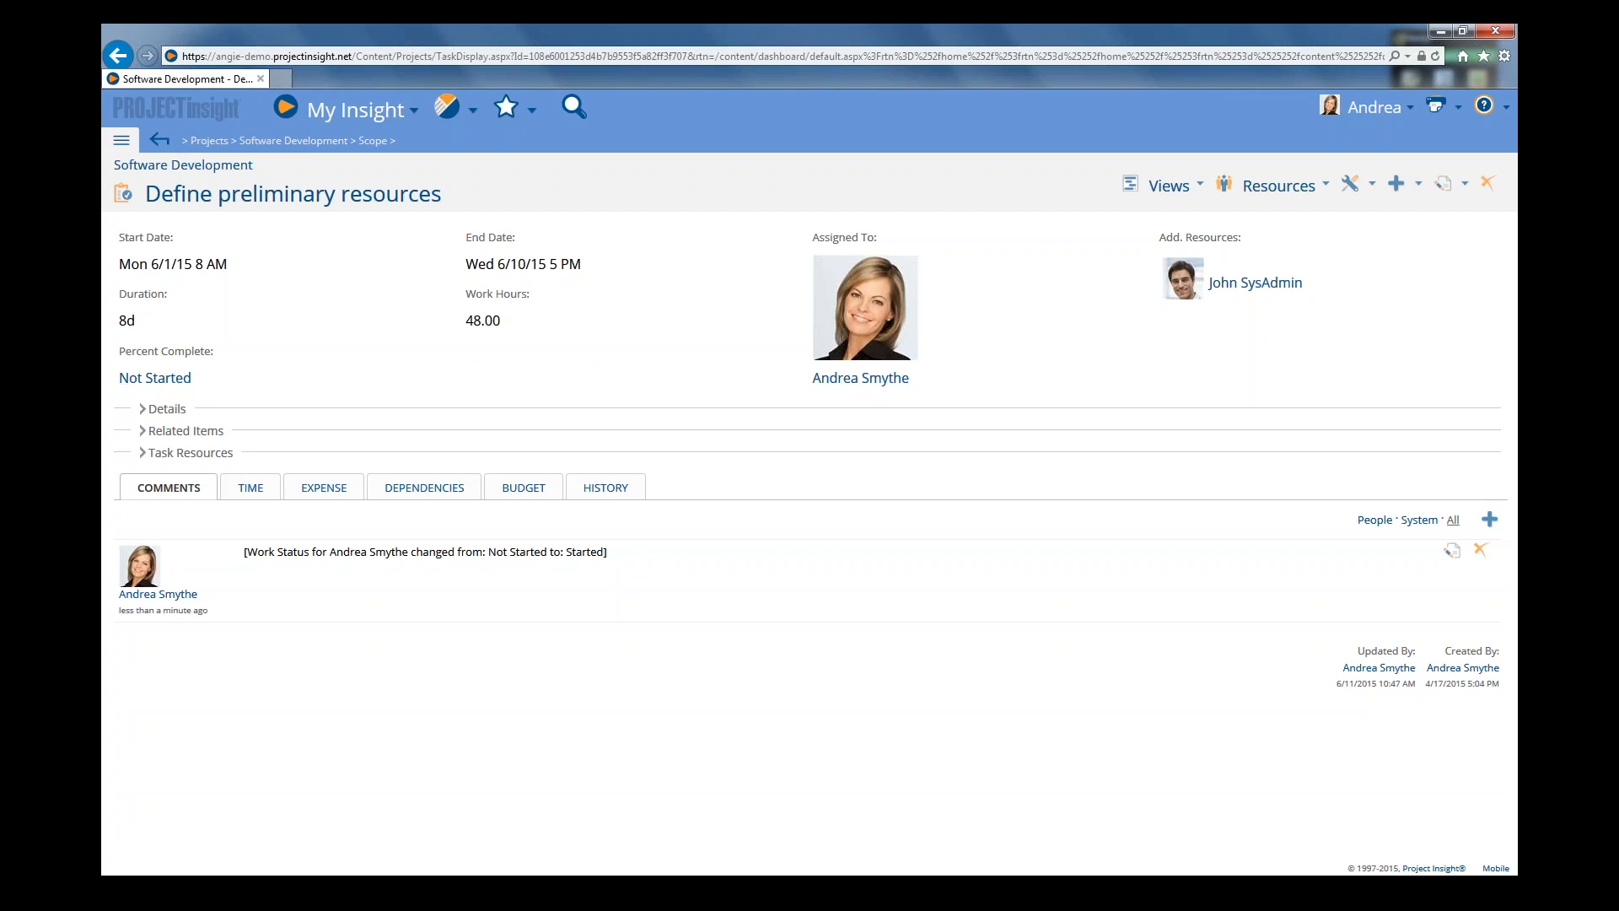
{"action": "left_click", "coordinate": [160, 379]}
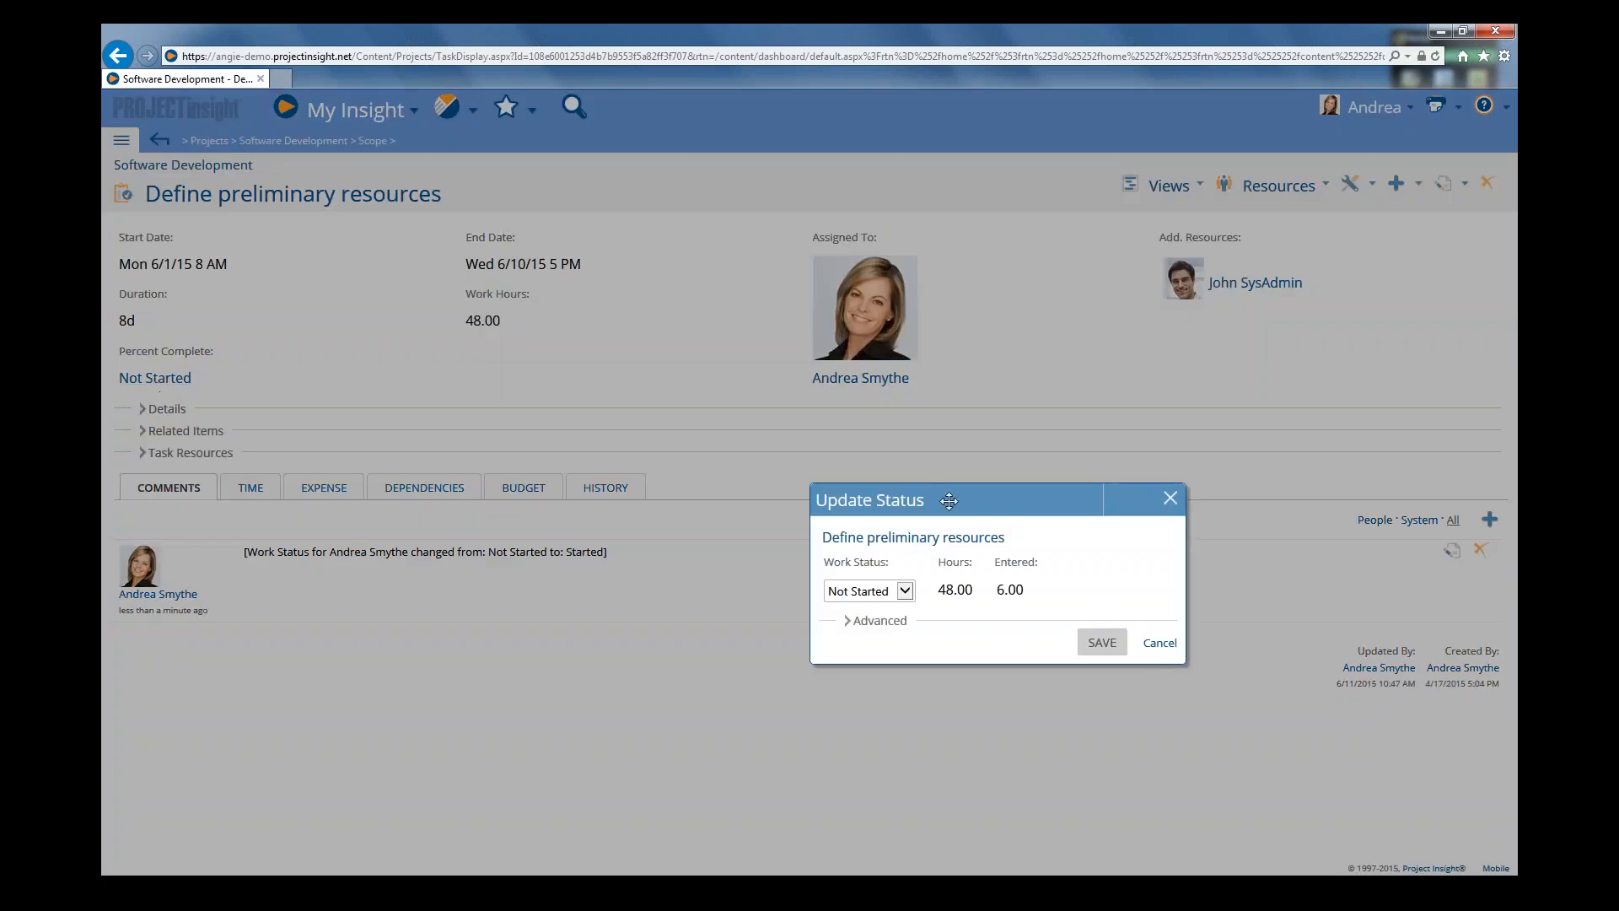
{"action": "left_click", "coordinate": [1169, 499]}
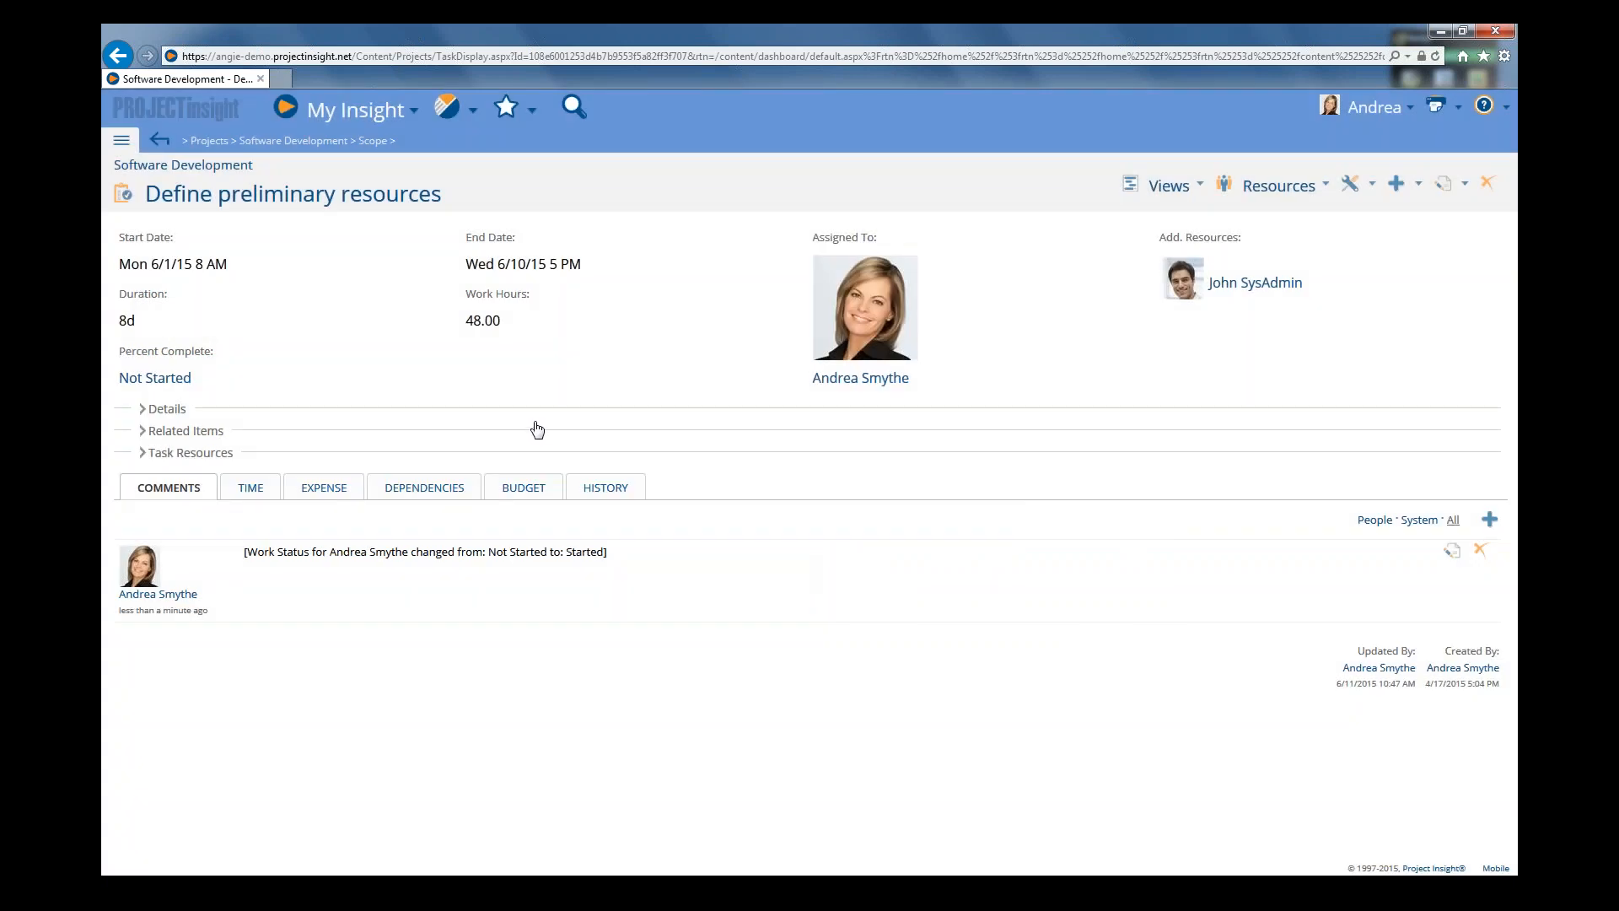
Examine the Details section of the task "Define preliminary resources" and collapse it again
{"action": "left_click", "coordinate": [173, 410]}
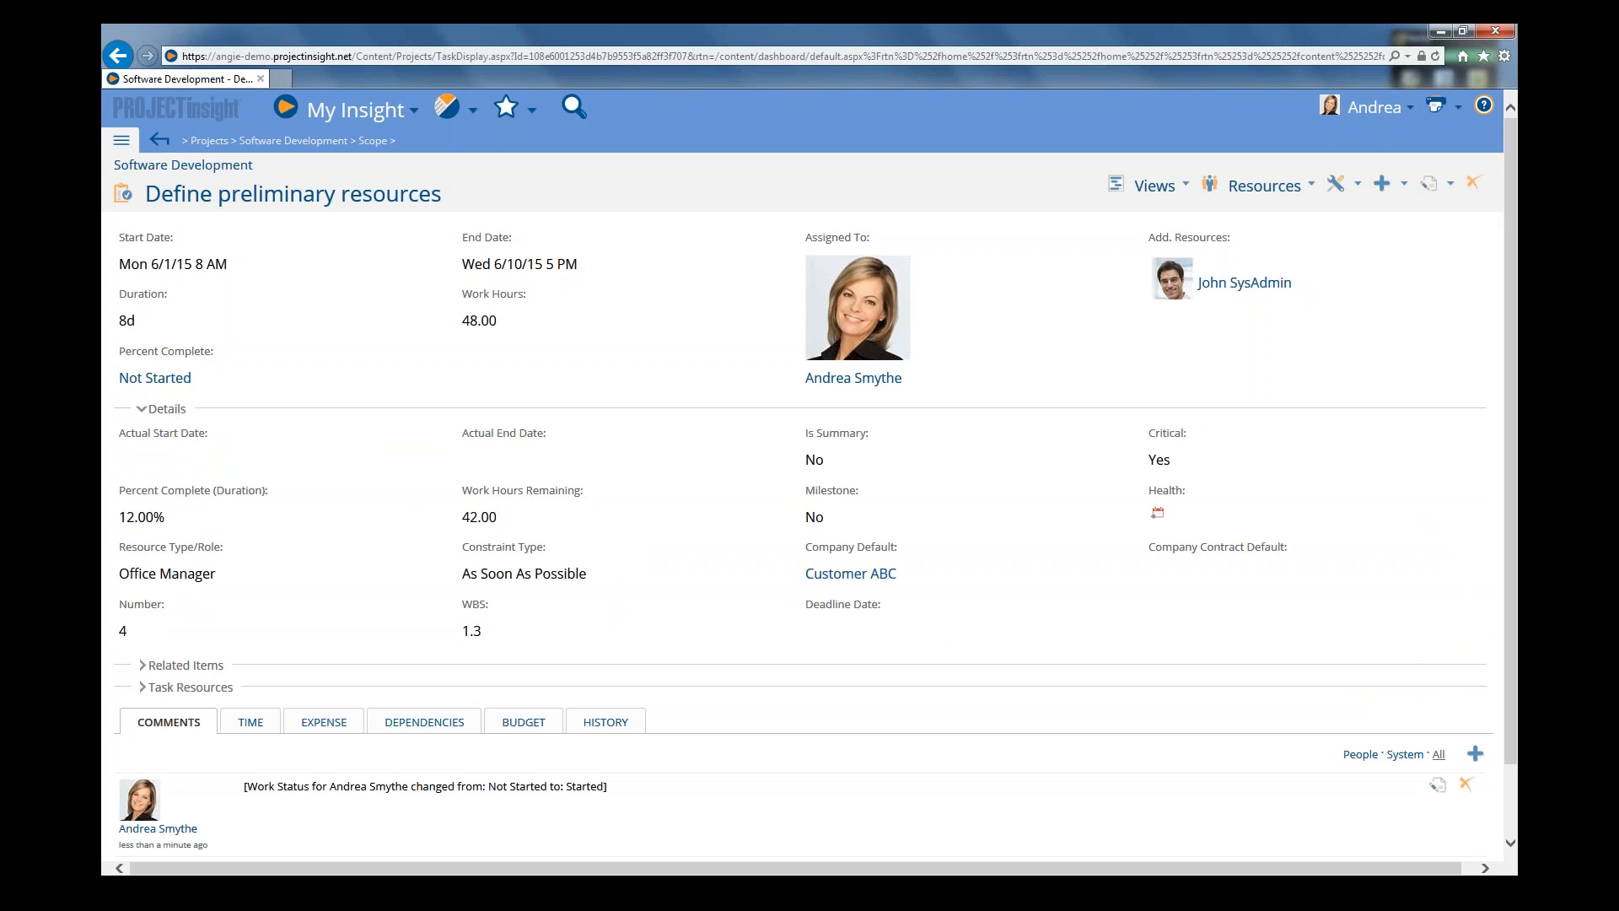
{"action": "left_click", "coordinate": [165, 411]}
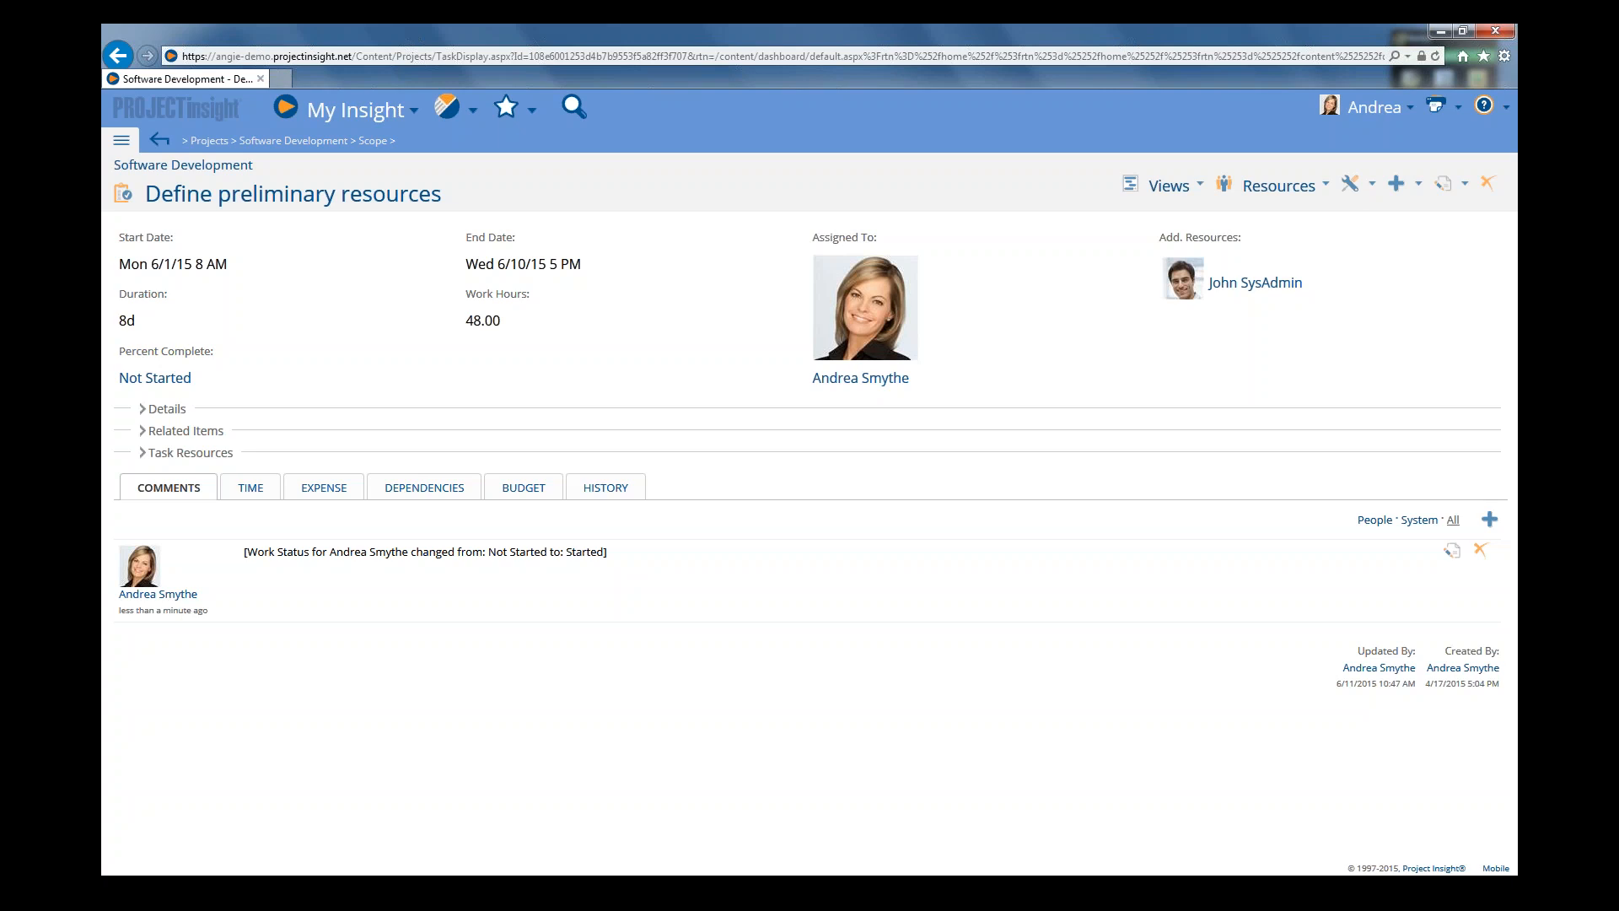
{"action": "left_click", "coordinate": [162, 412]}
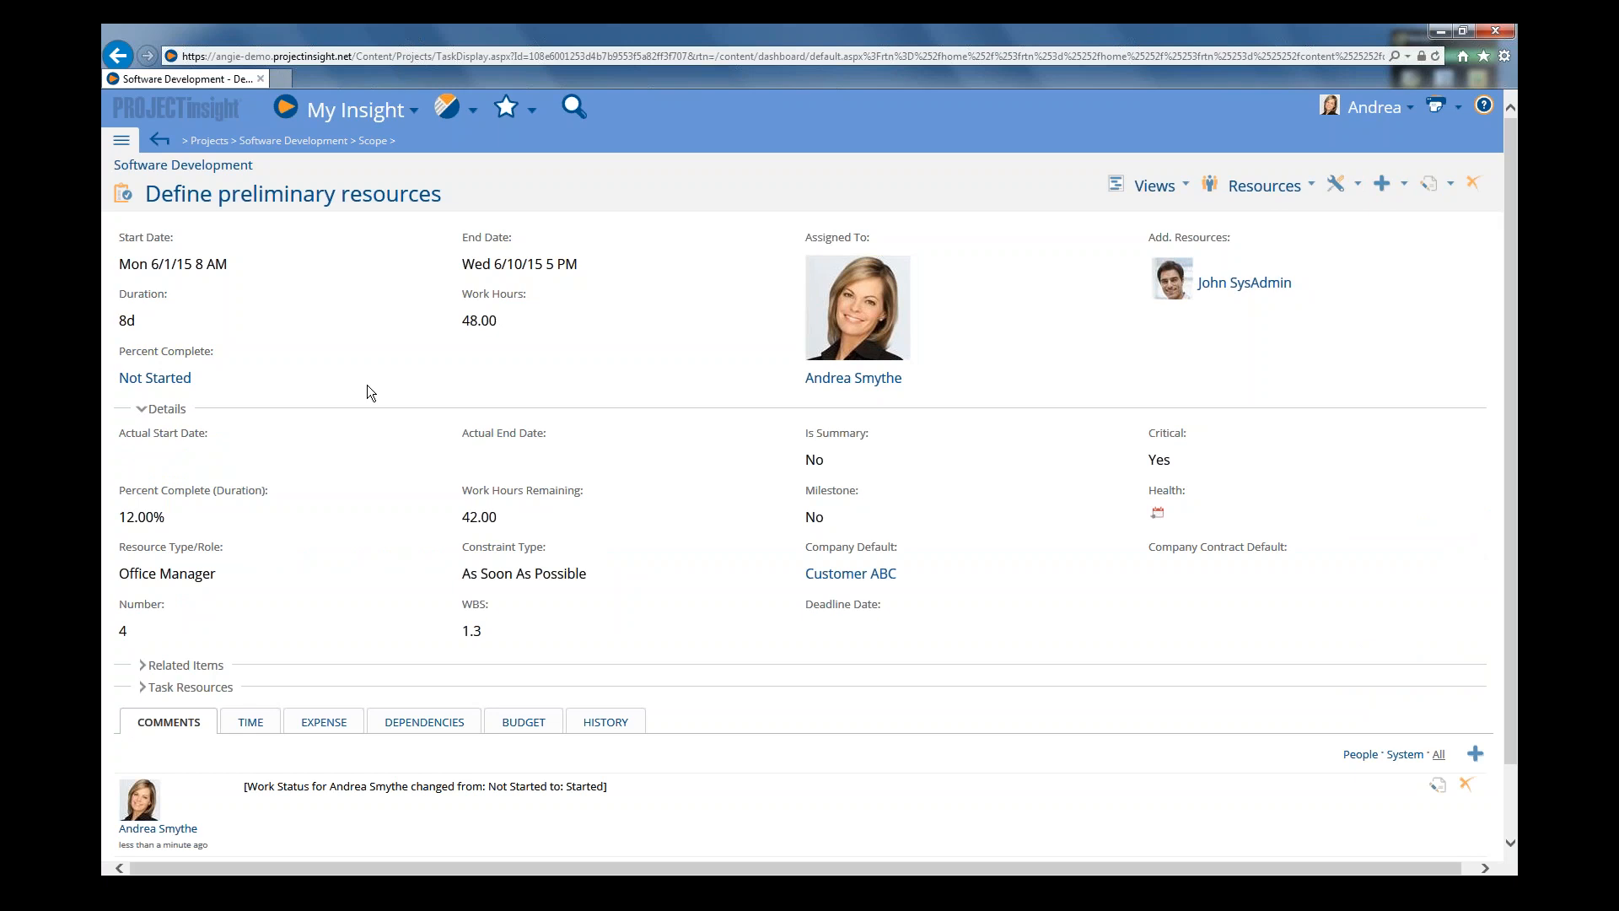
{"action": "left_click", "coordinate": [167, 409]}
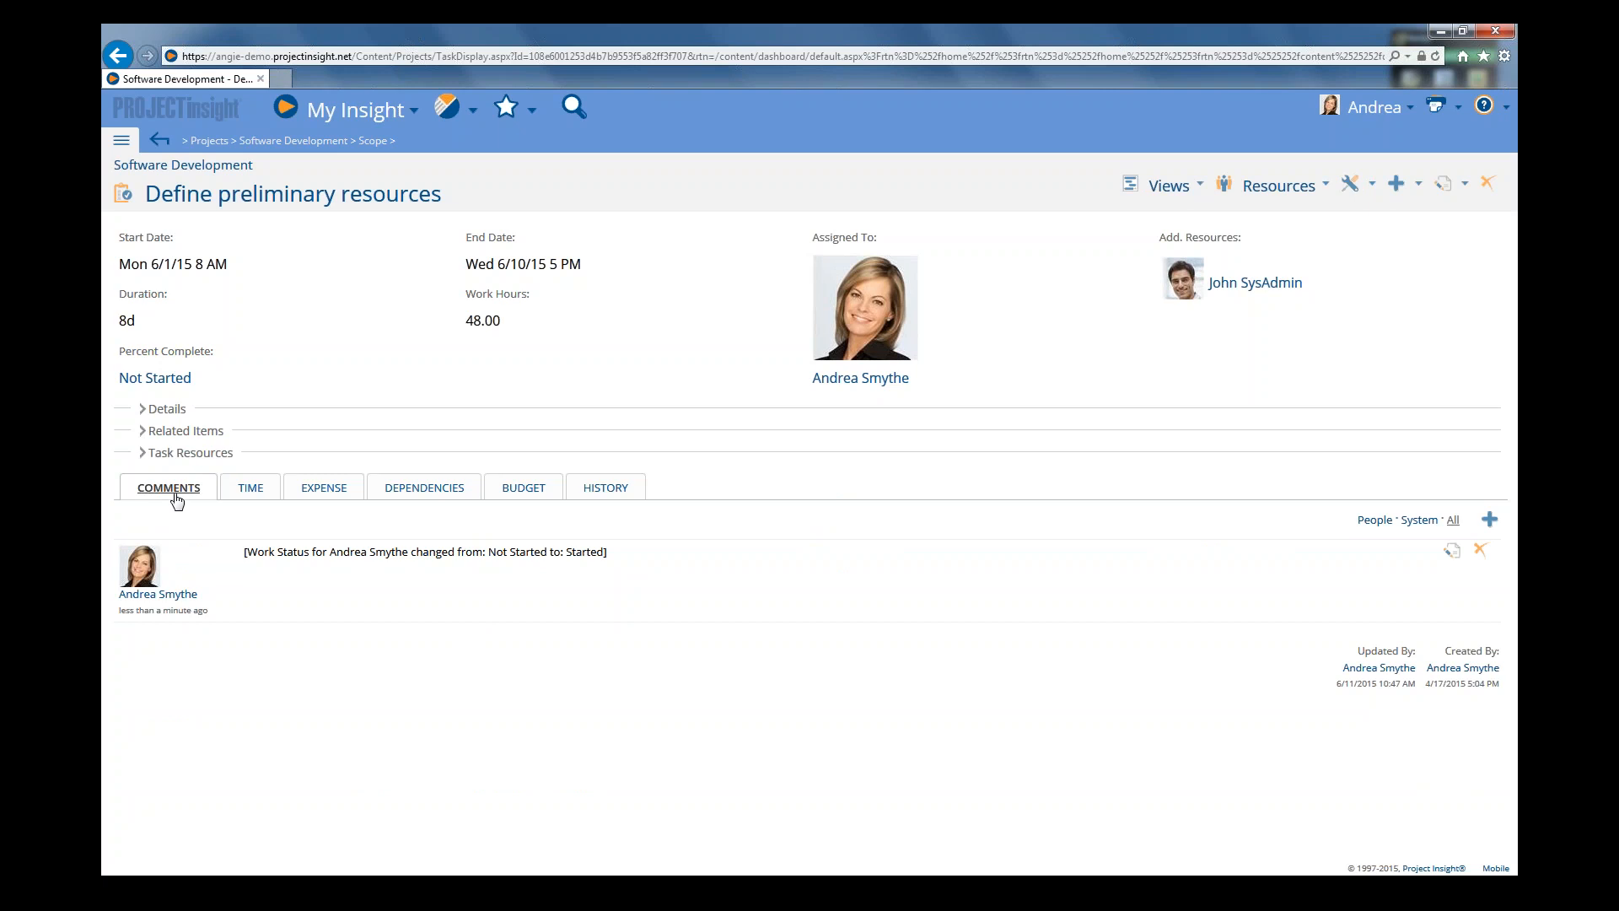
Add the comment "Work is going well" to the task "Define preliminary resources" and save it
{"action": "left_click", "coordinate": [1490, 519]}
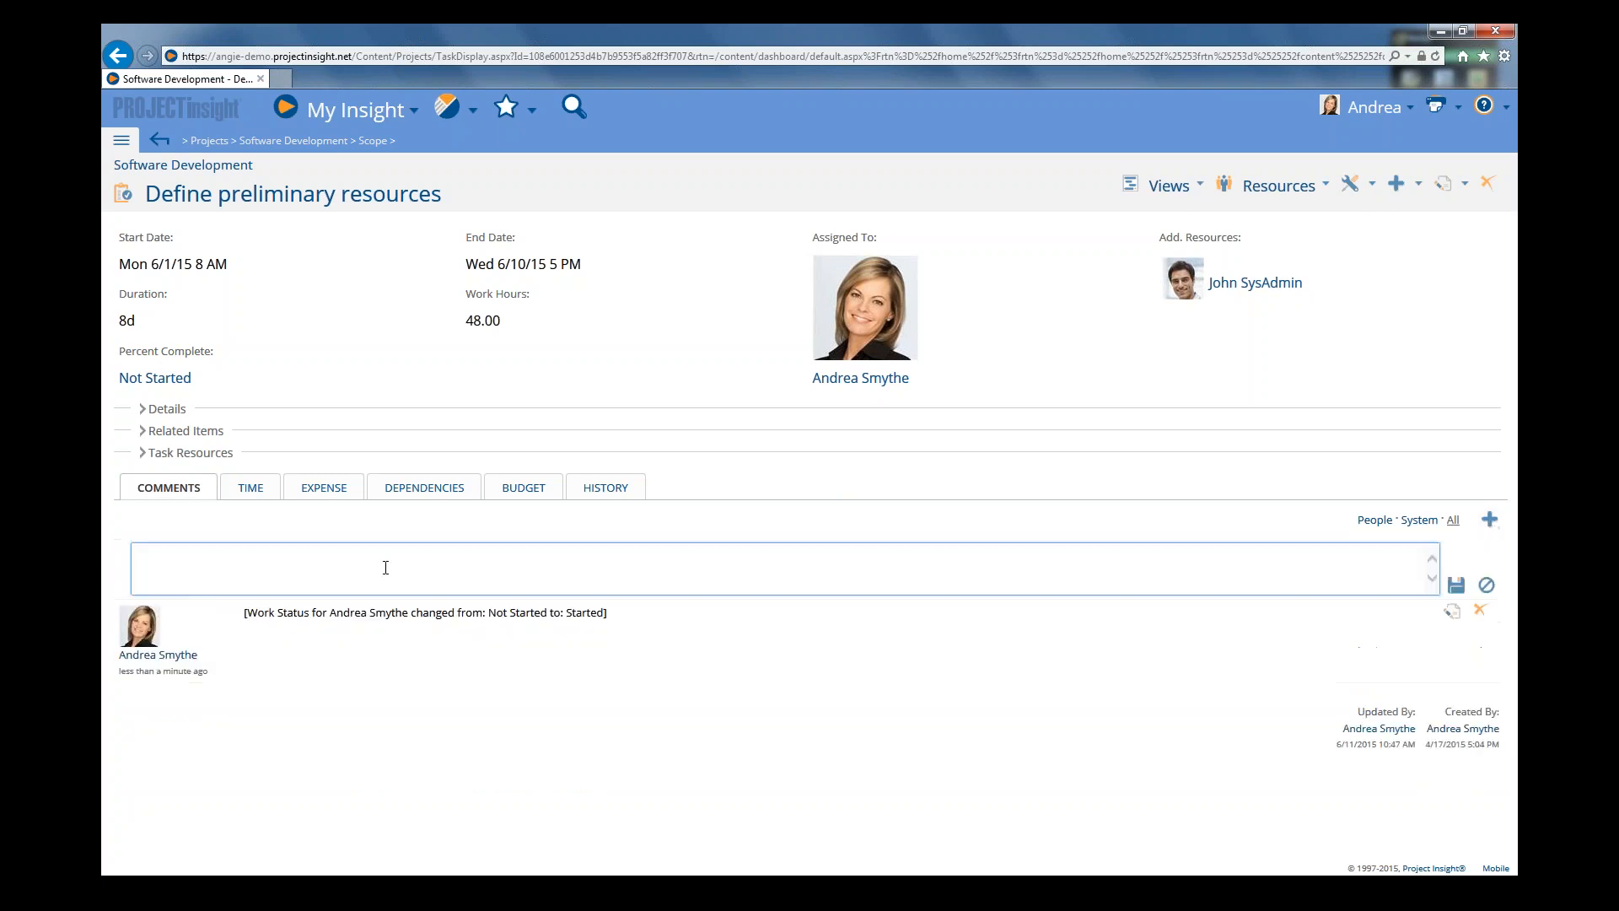
{"action": "left_click", "coordinate": [384, 568]}
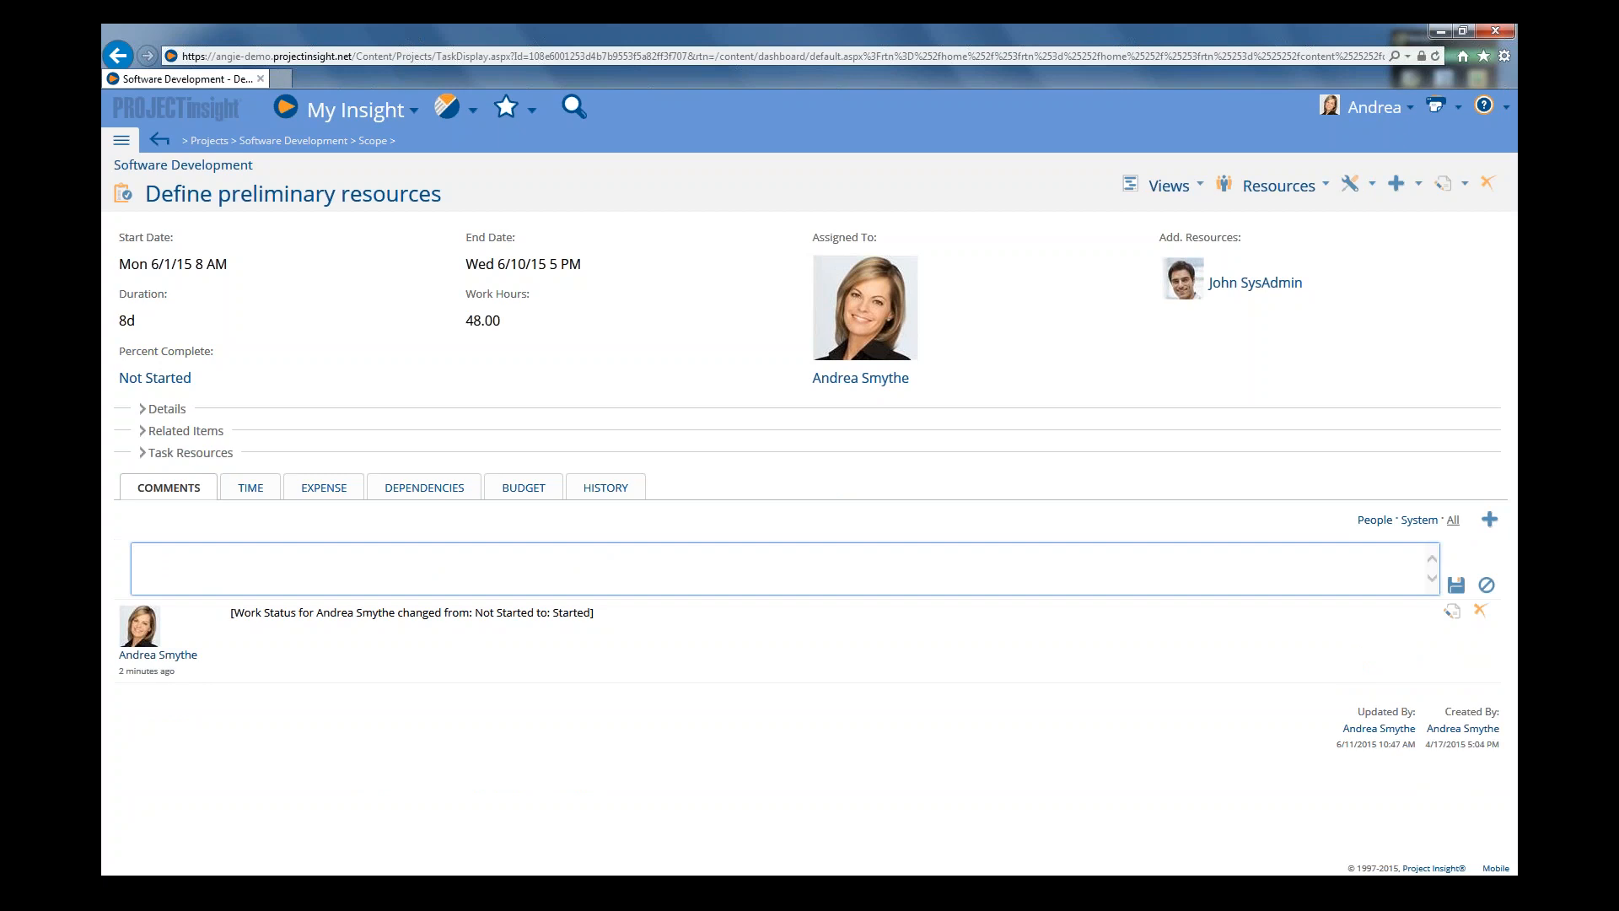
{"action": "type", "text": "Work is going well"}
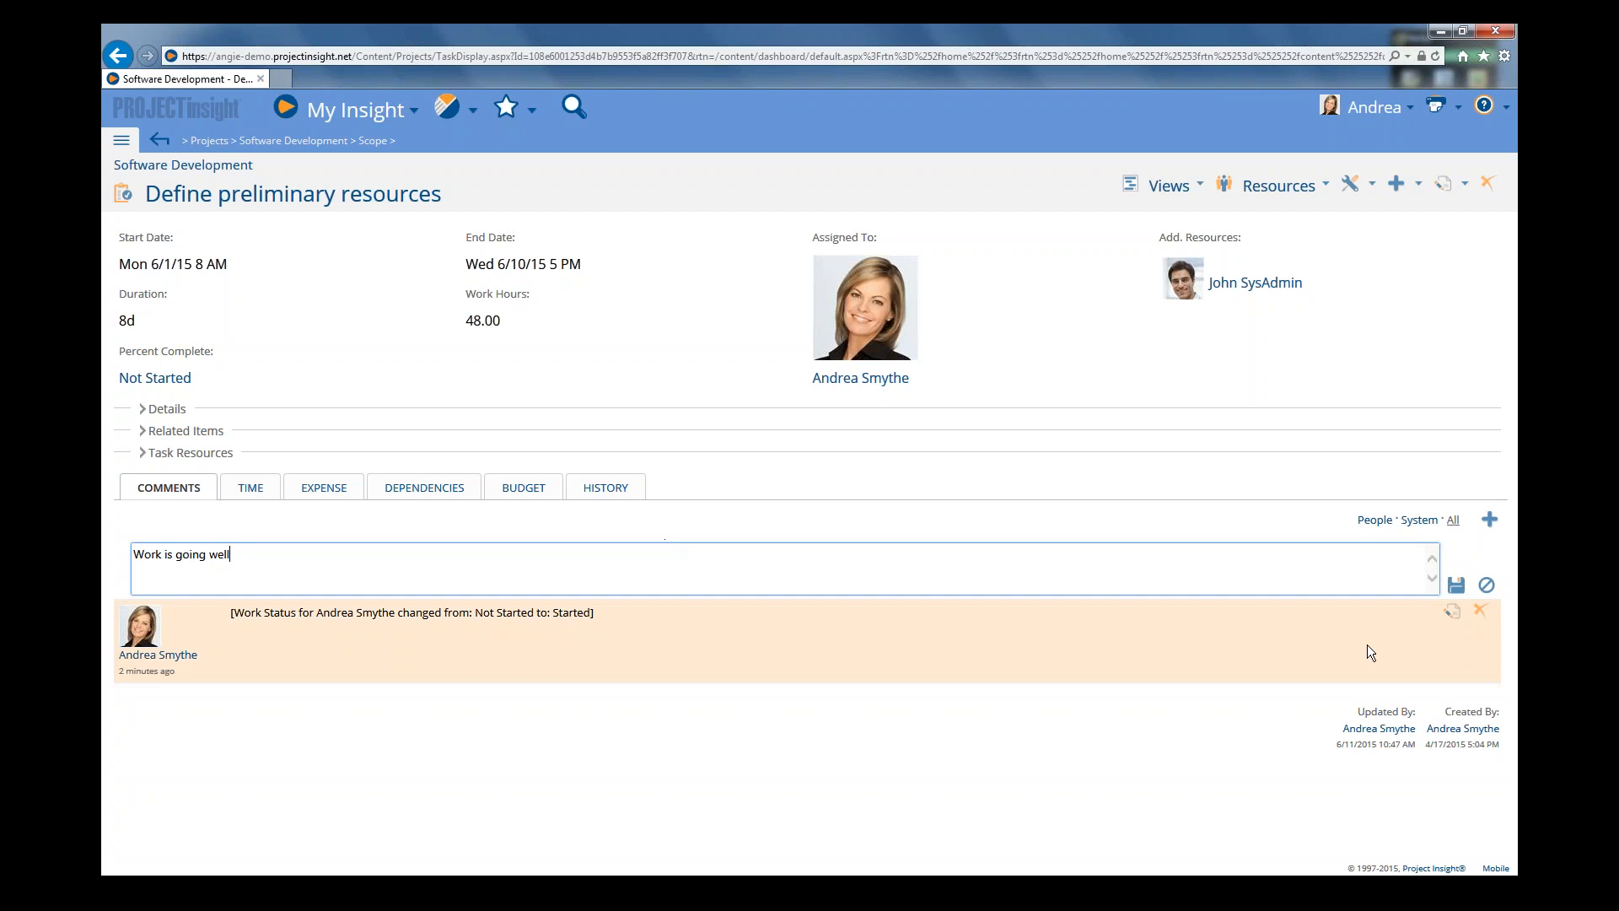
{"action": "left_click", "coordinate": [1457, 585]}
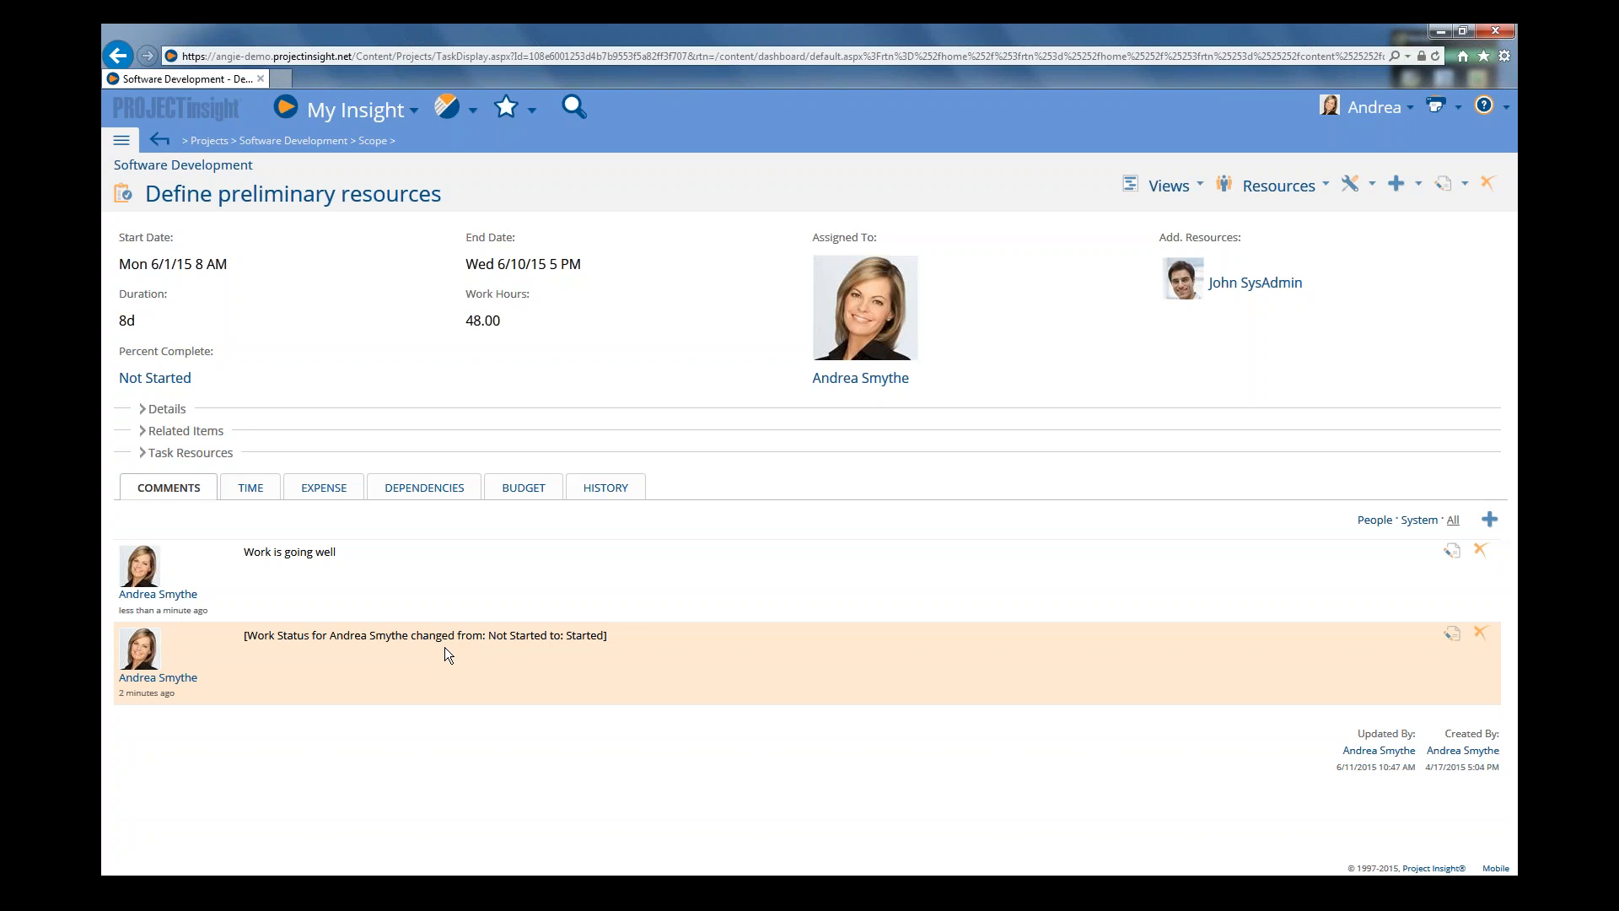
Log 5 actual hours on 6/11/2015 with the Administration time code in the task's time entry form and save the entry
{"action": "left_click", "coordinate": [251, 489]}
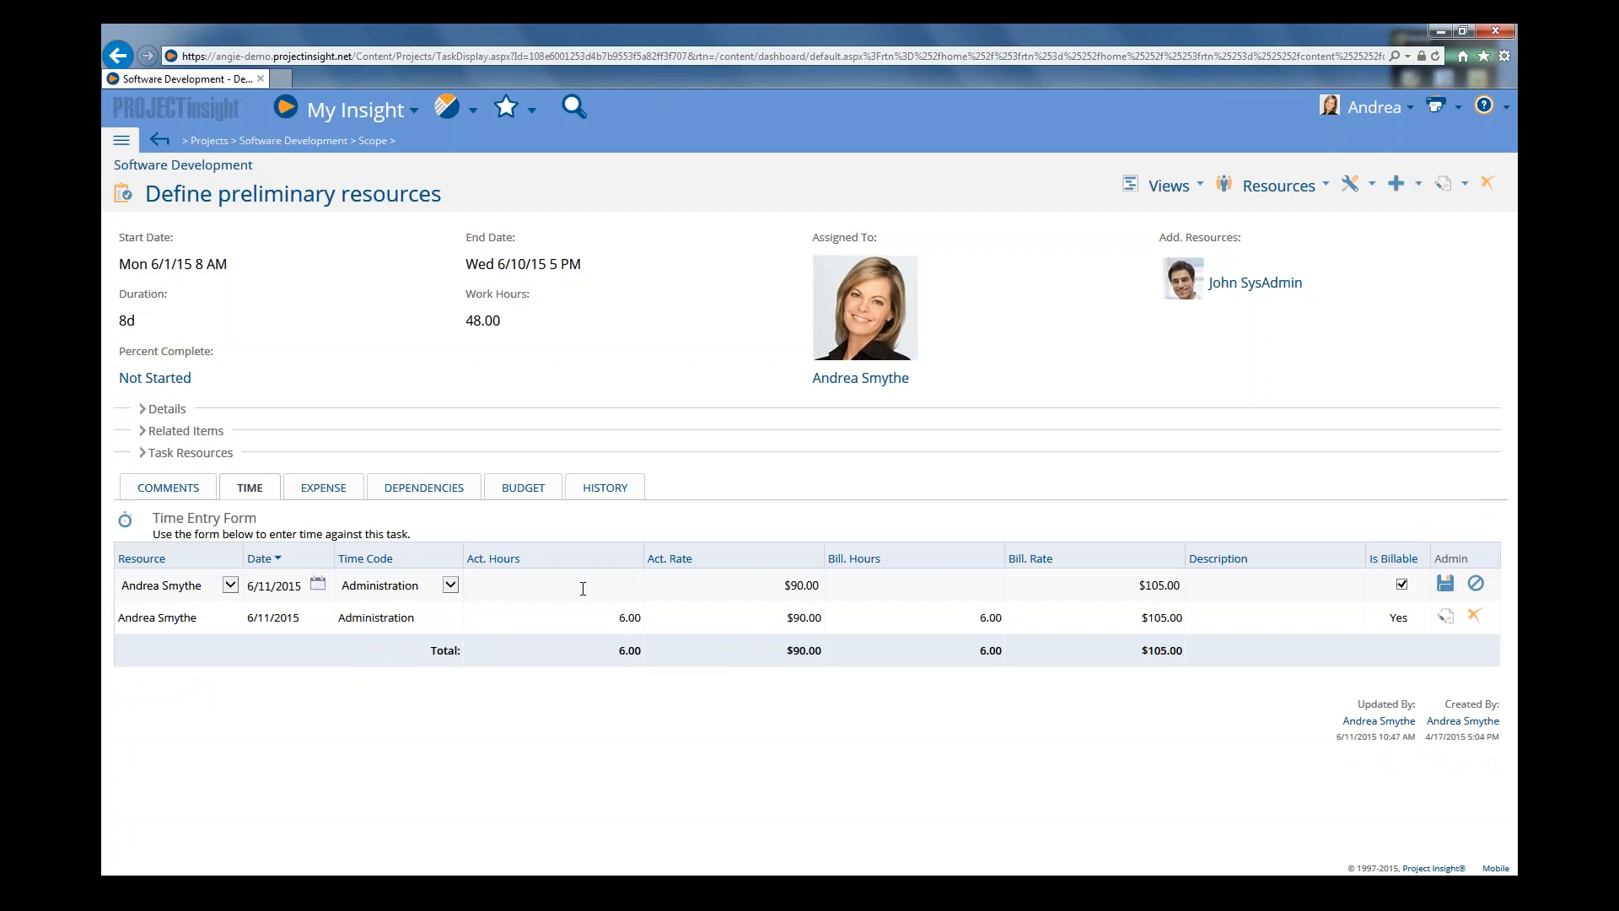
{"action": "type", "text": "5"}
{"action": "left_click", "coordinate": [1445, 585]}
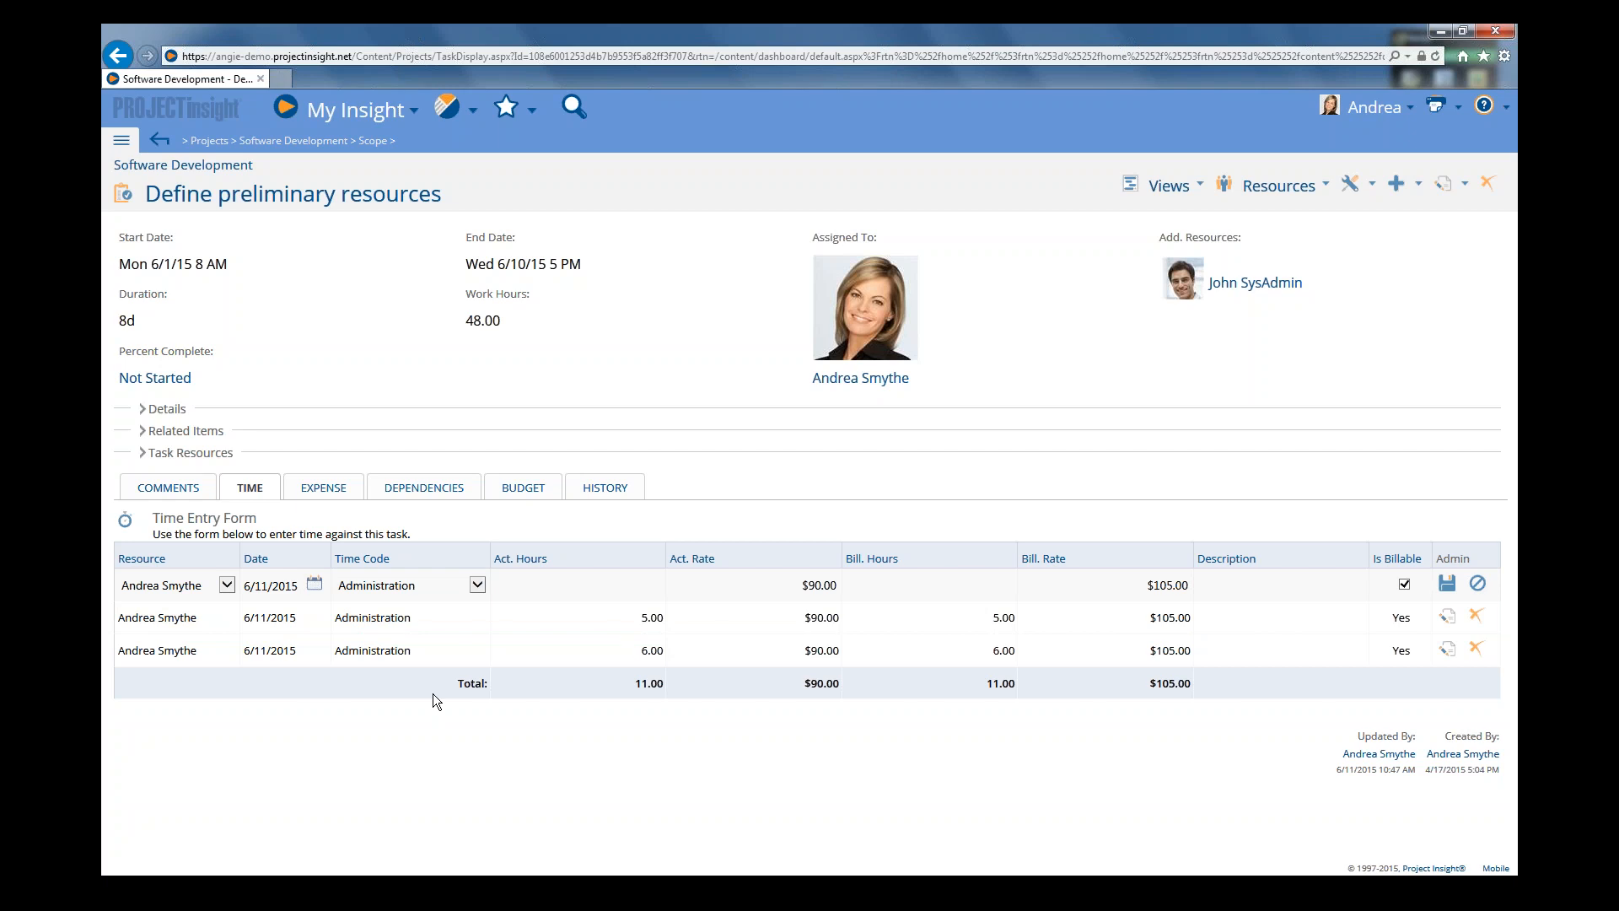
Enter a Travel expense for the task with quantity 10 and unit price $100, dated 6/11/2015, and save it
{"action": "left_click", "coordinate": [333, 492]}
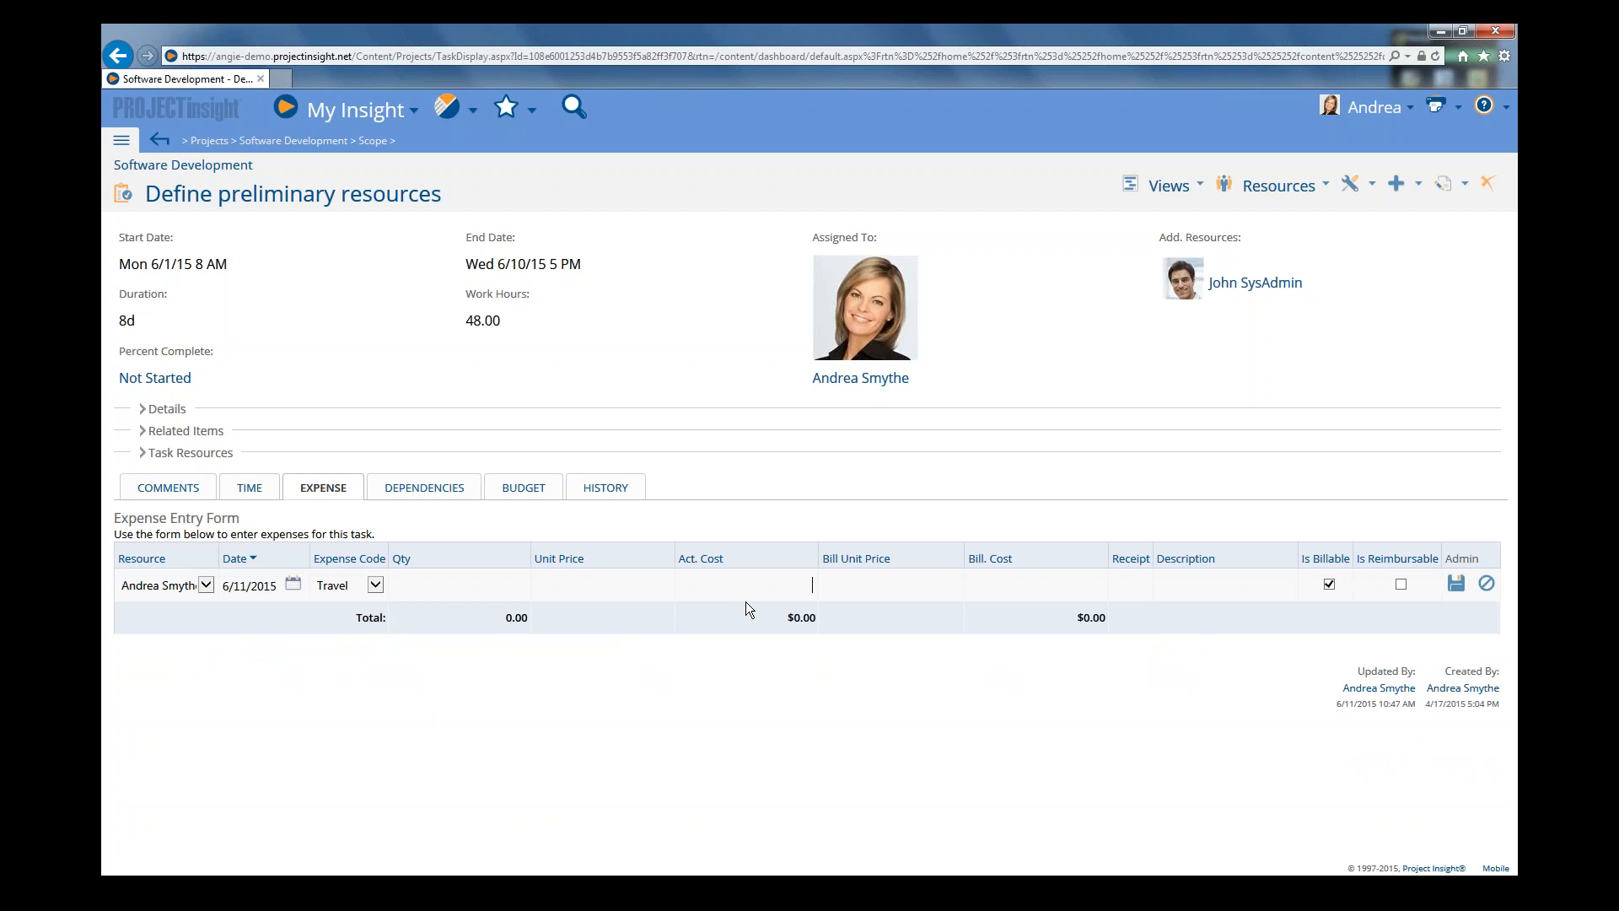
{"action": "type", "text": "1000"}
{"action": "key", "text": "ctrl+a"}
{"action": "type", "text": "10"}
{"action": "key", "text": "Tab"}
{"action": "type", "text": "100"}
{"action": "key", "text": "Tab"}
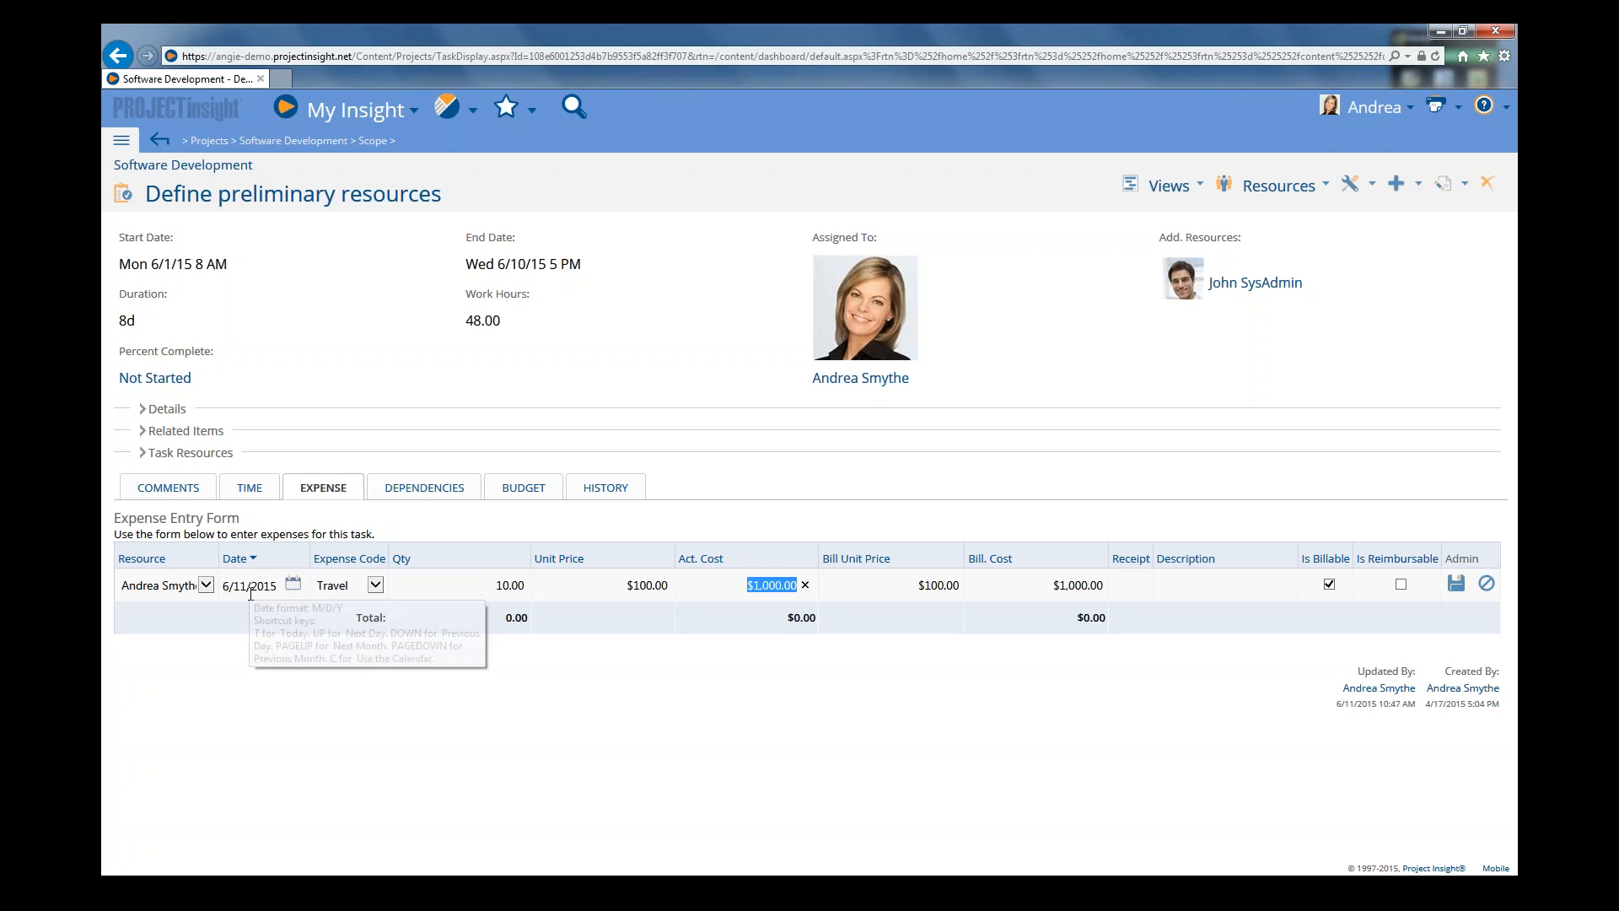
{"action": "left_click", "coordinate": [374, 588]}
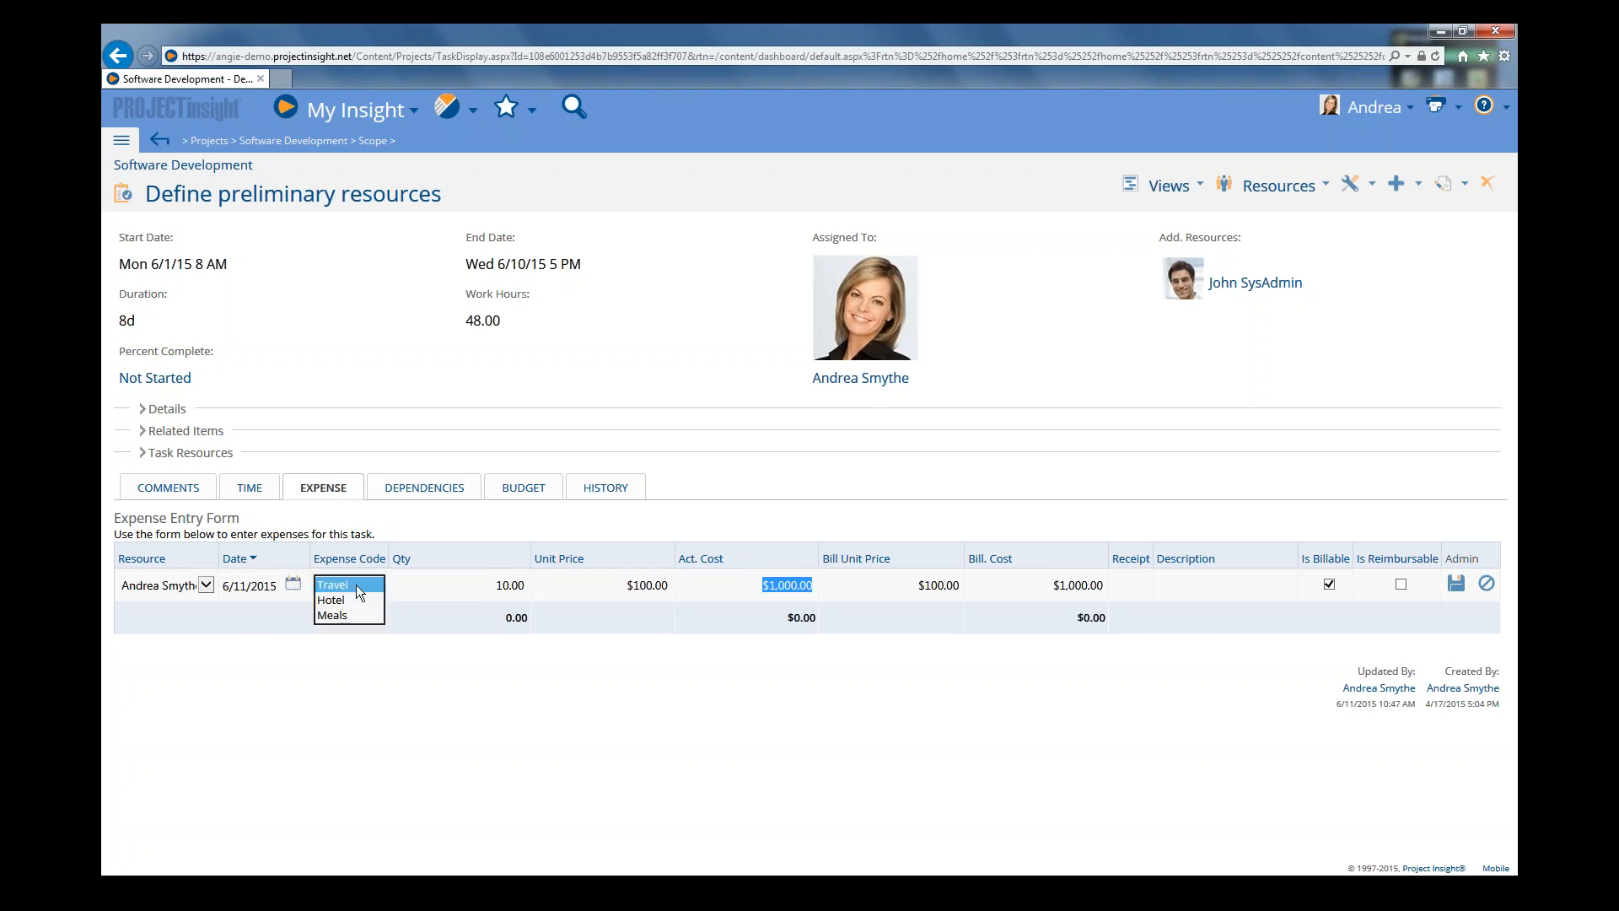
{"action": "left_click", "coordinate": [1187, 585]}
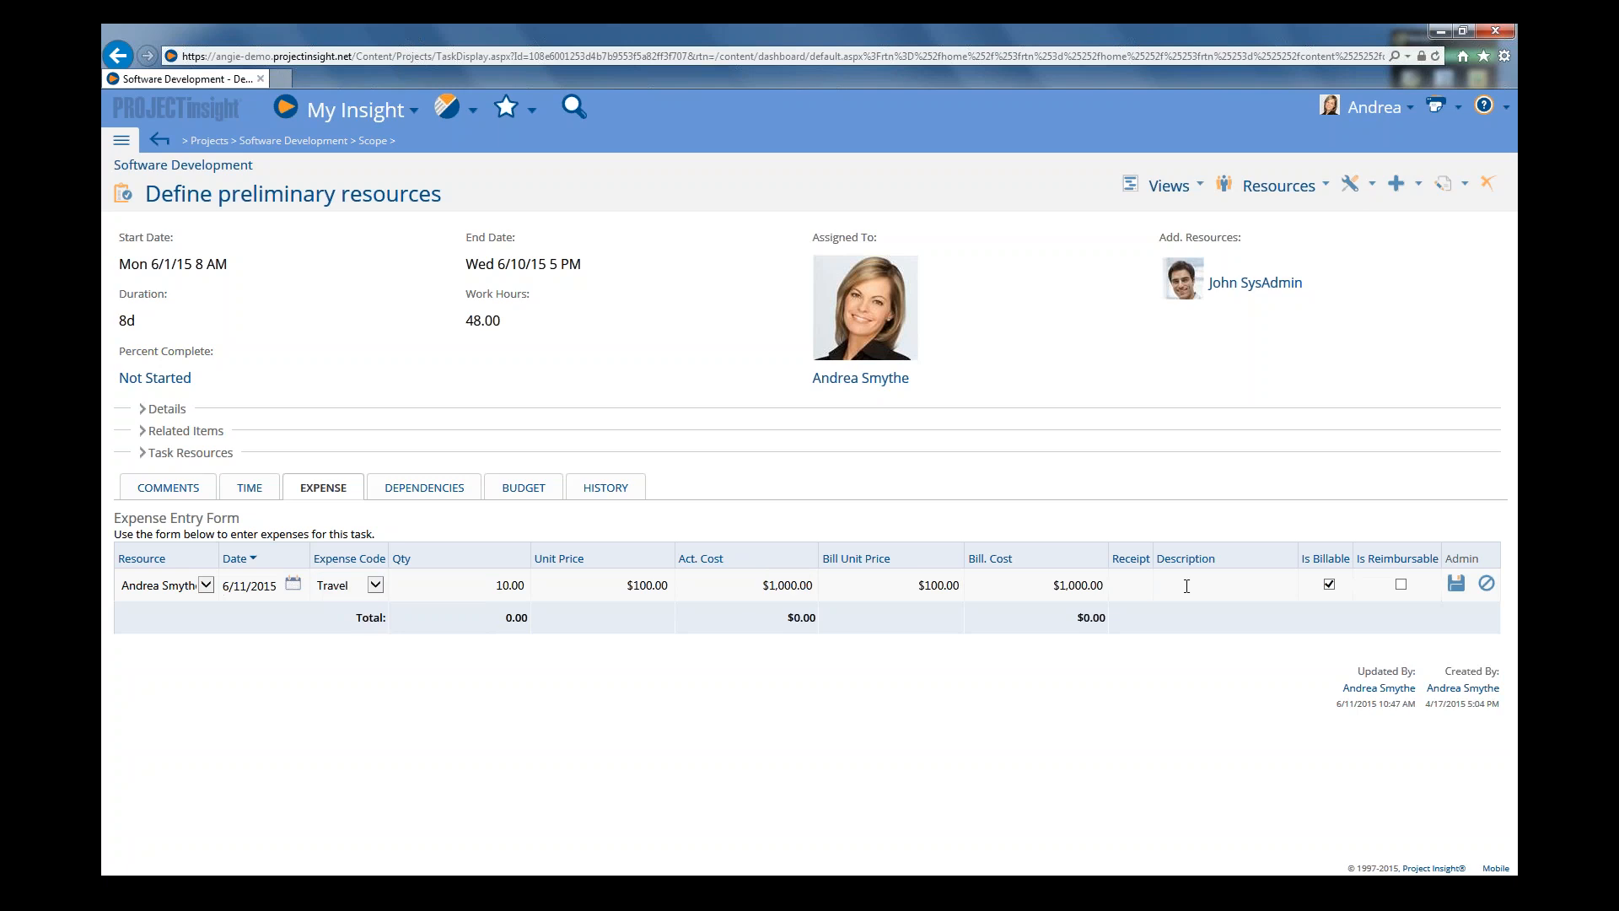
{"action": "left_click", "coordinate": [1457, 584]}
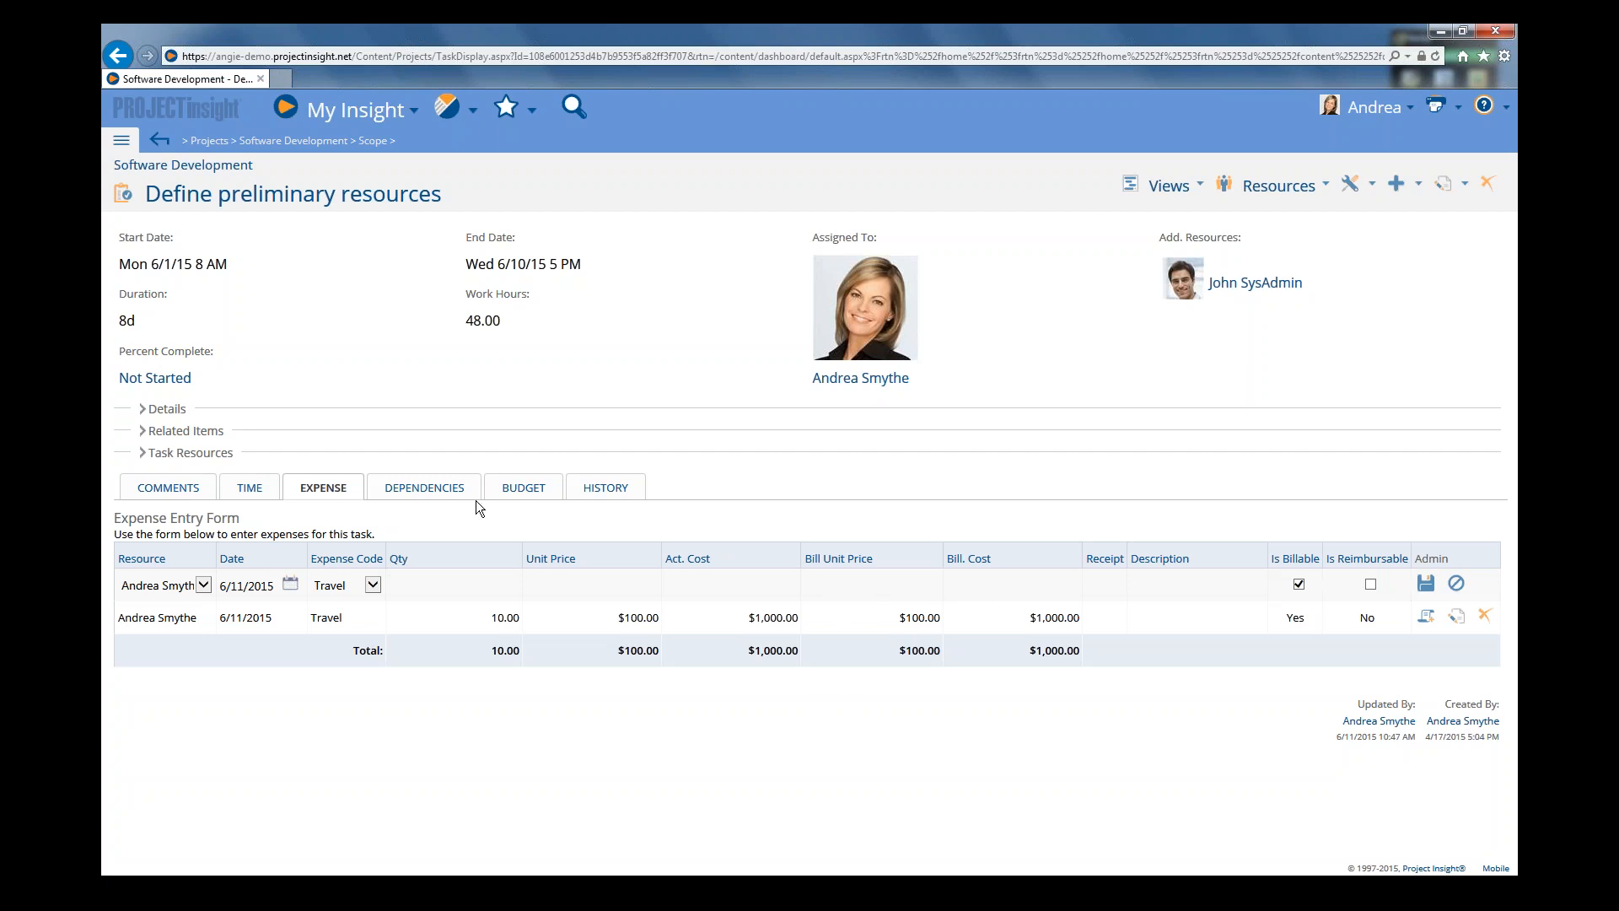
Check the task's time entries, open the Time Entry Grid, and expand the Database Development and Software Development projects
{"action": "left_click", "coordinate": [247, 492]}
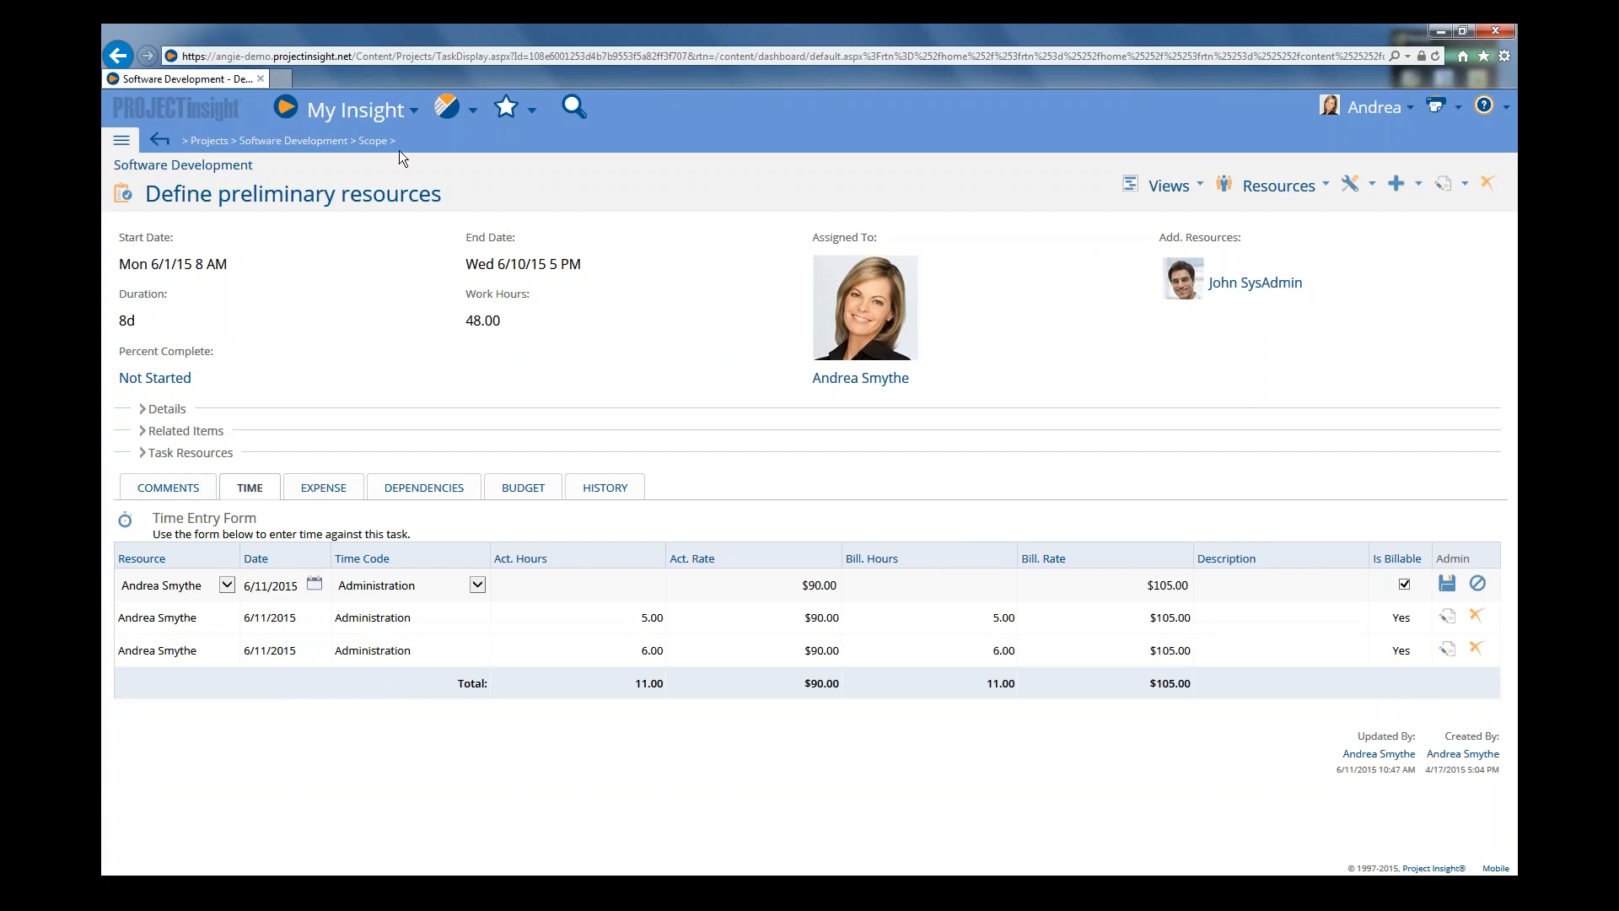
{"action": "left_click", "coordinate": [359, 110]}
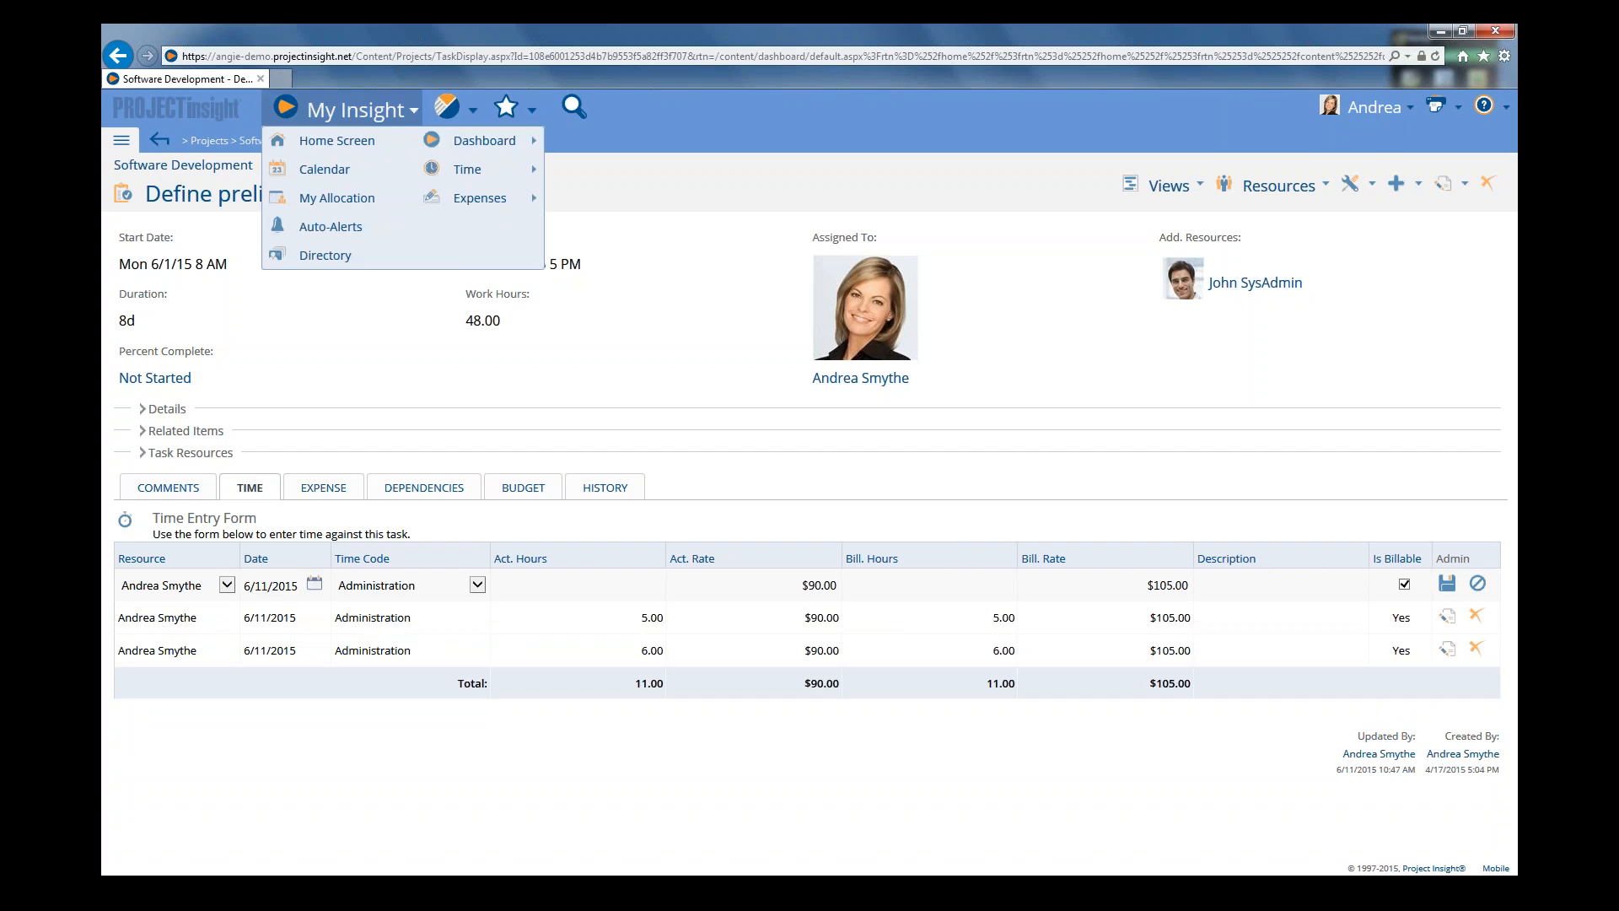
{"action": "mouse_move", "coordinate": [415, 166]}
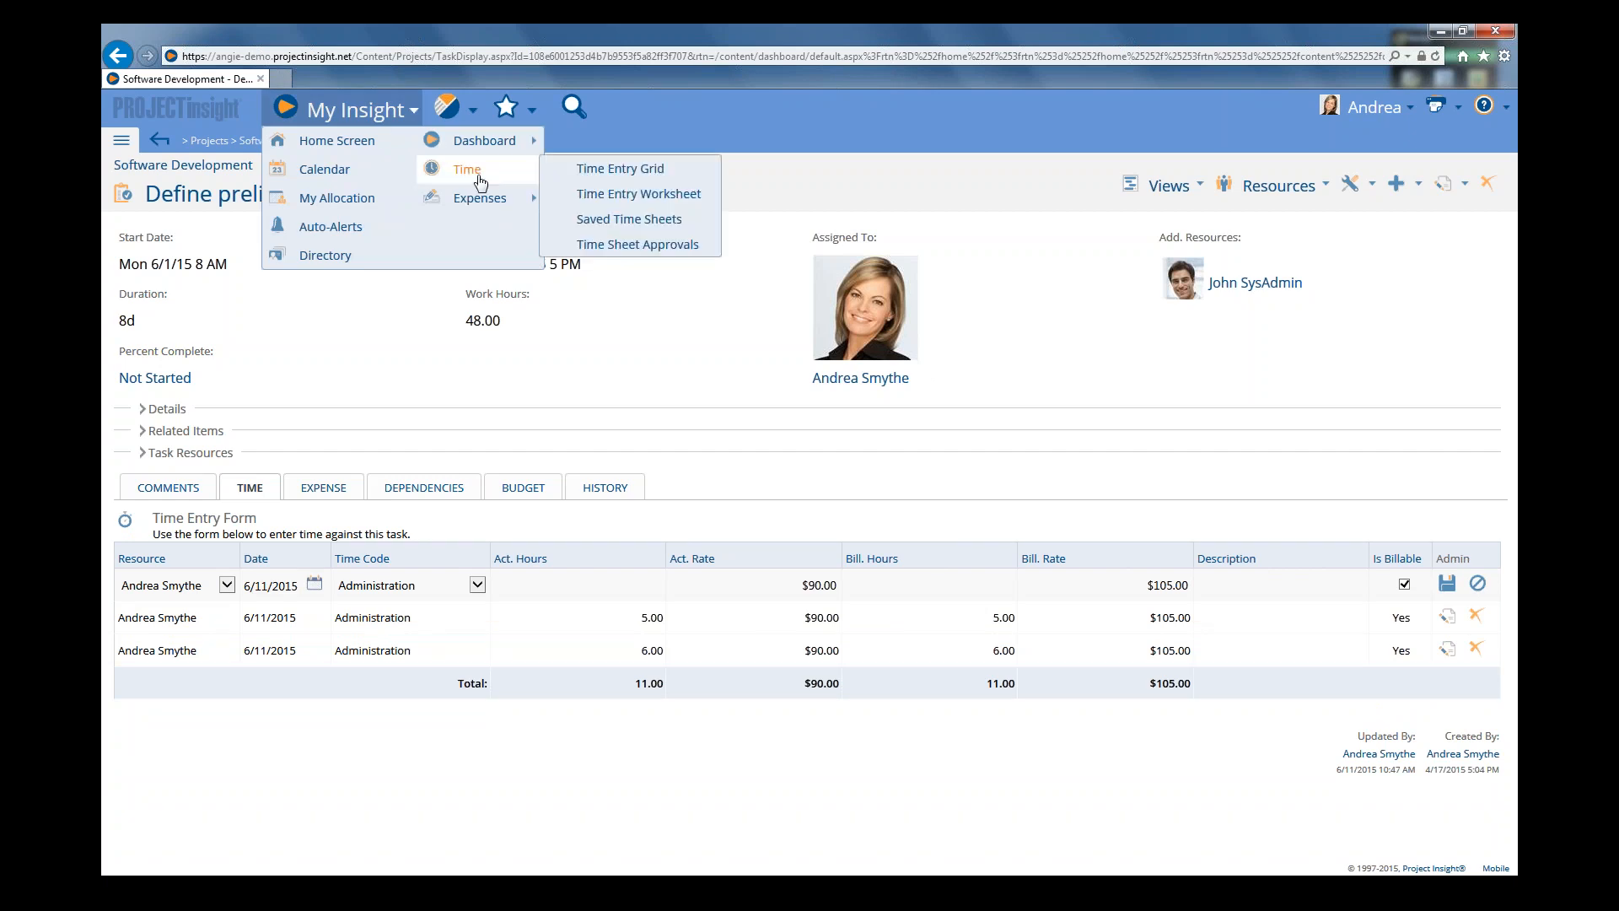
{"action": "left_click", "coordinate": [656, 178]}
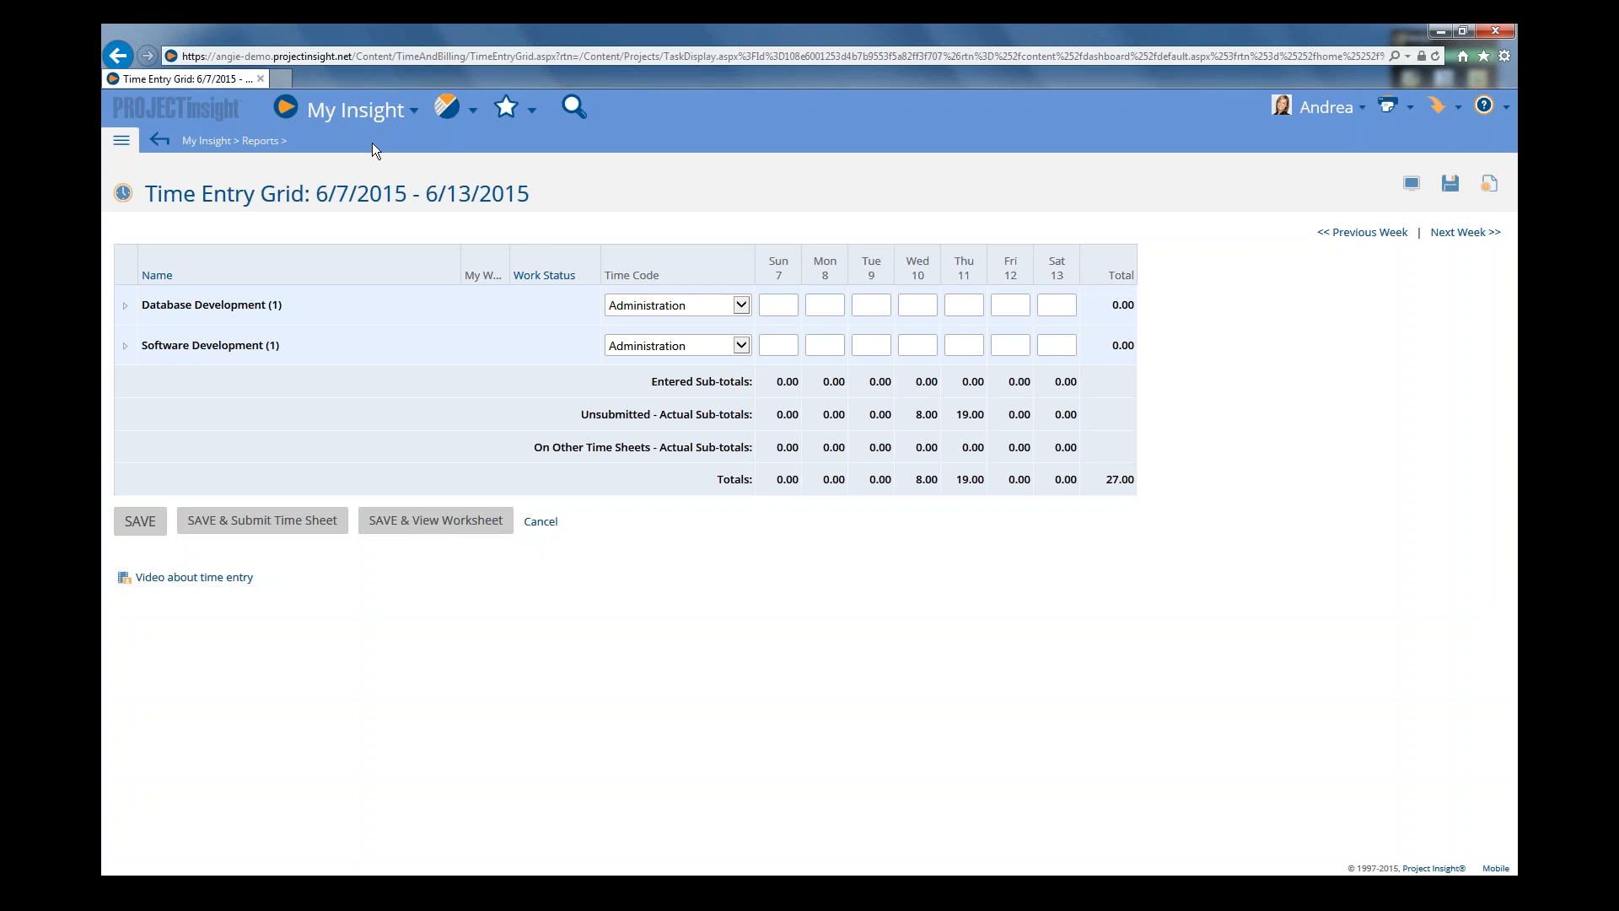
{"action": "mouse_move", "coordinate": [358, 109]}
{"action": "left_click", "coordinate": [125, 308]}
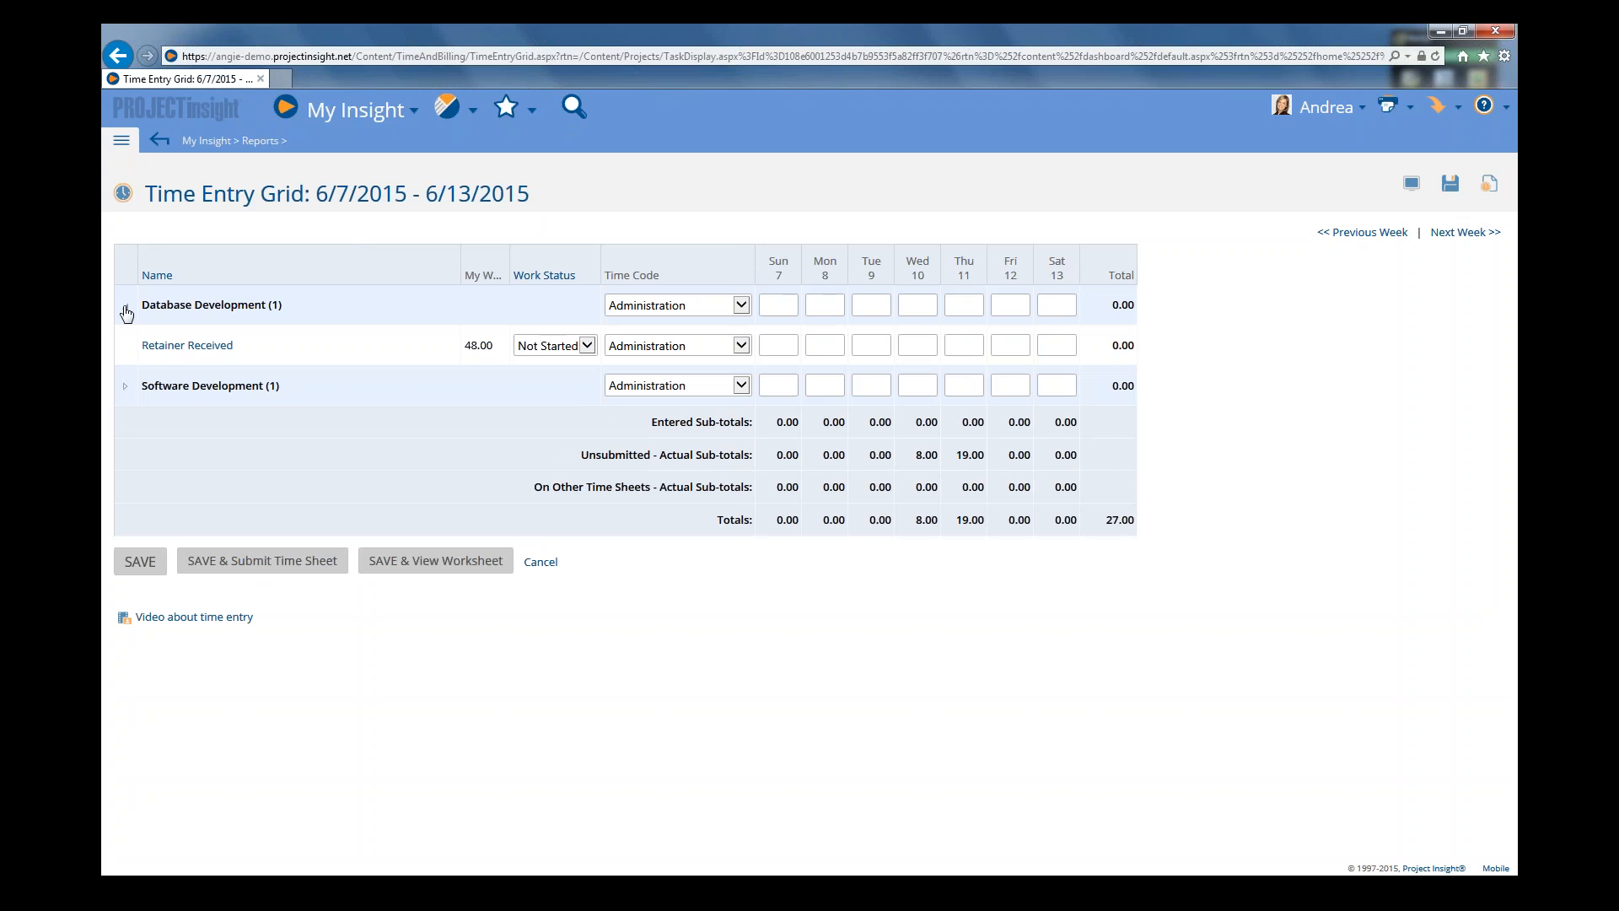
{"action": "left_click", "coordinate": [126, 387]}
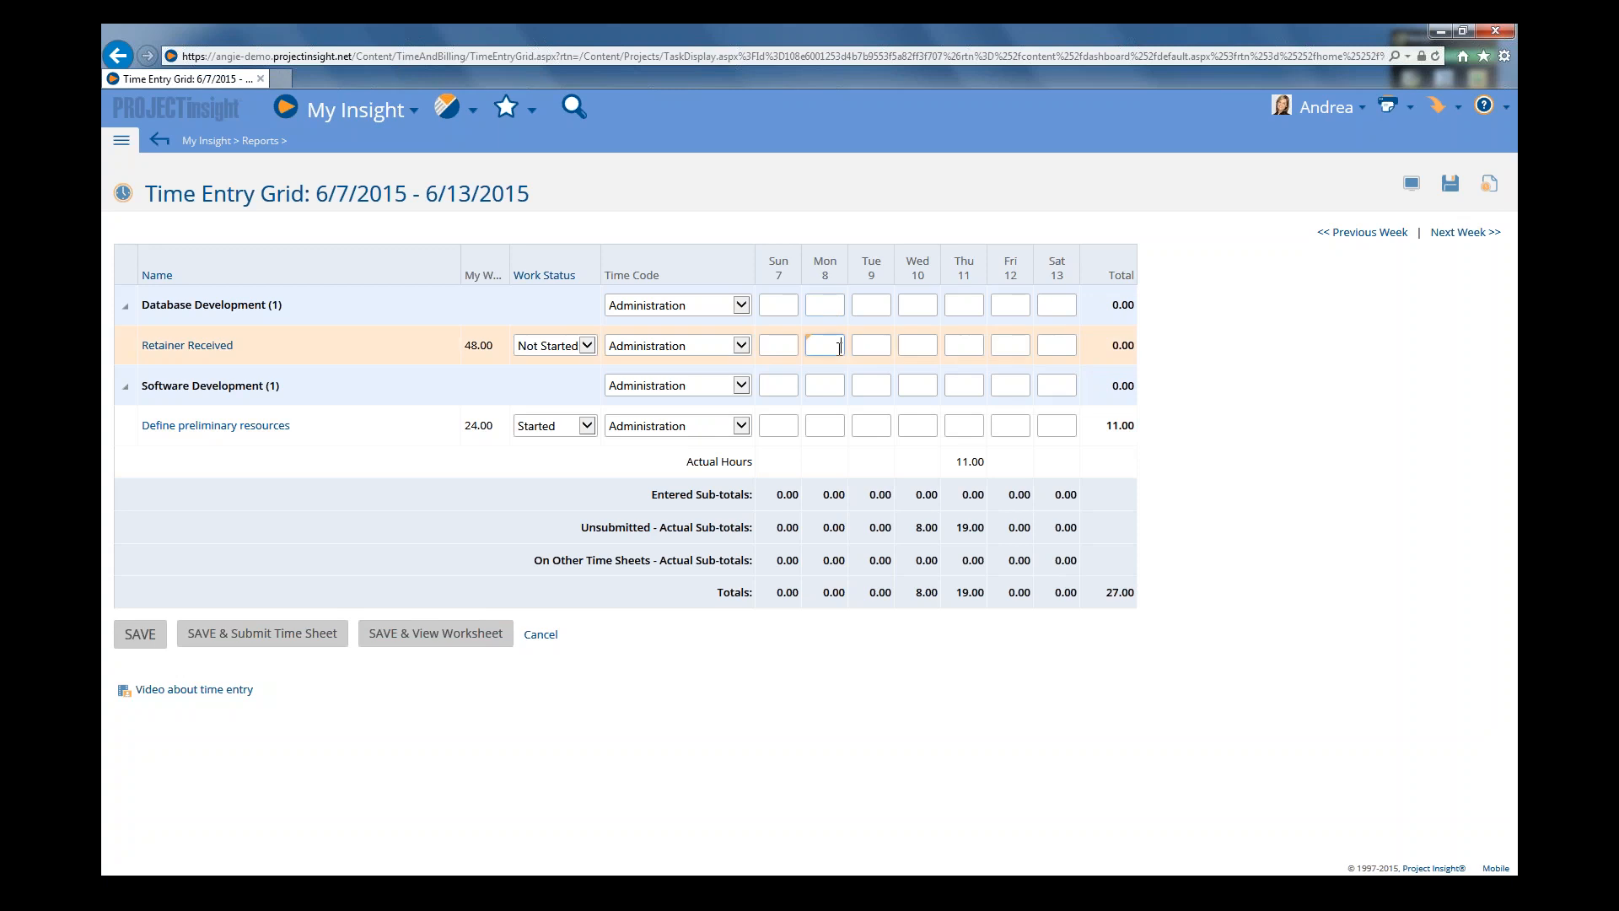
Enter 5 and 3 hours for Retainer Received on Mon 8 and Tue 9, and 3, 2 and 1 for Define preliminary resources on Mon–Wed; save
{"action": "left_click", "coordinate": [873, 347]}
{"action": "type", "text": "3"}
{"action": "left_click", "coordinate": [828, 428]}
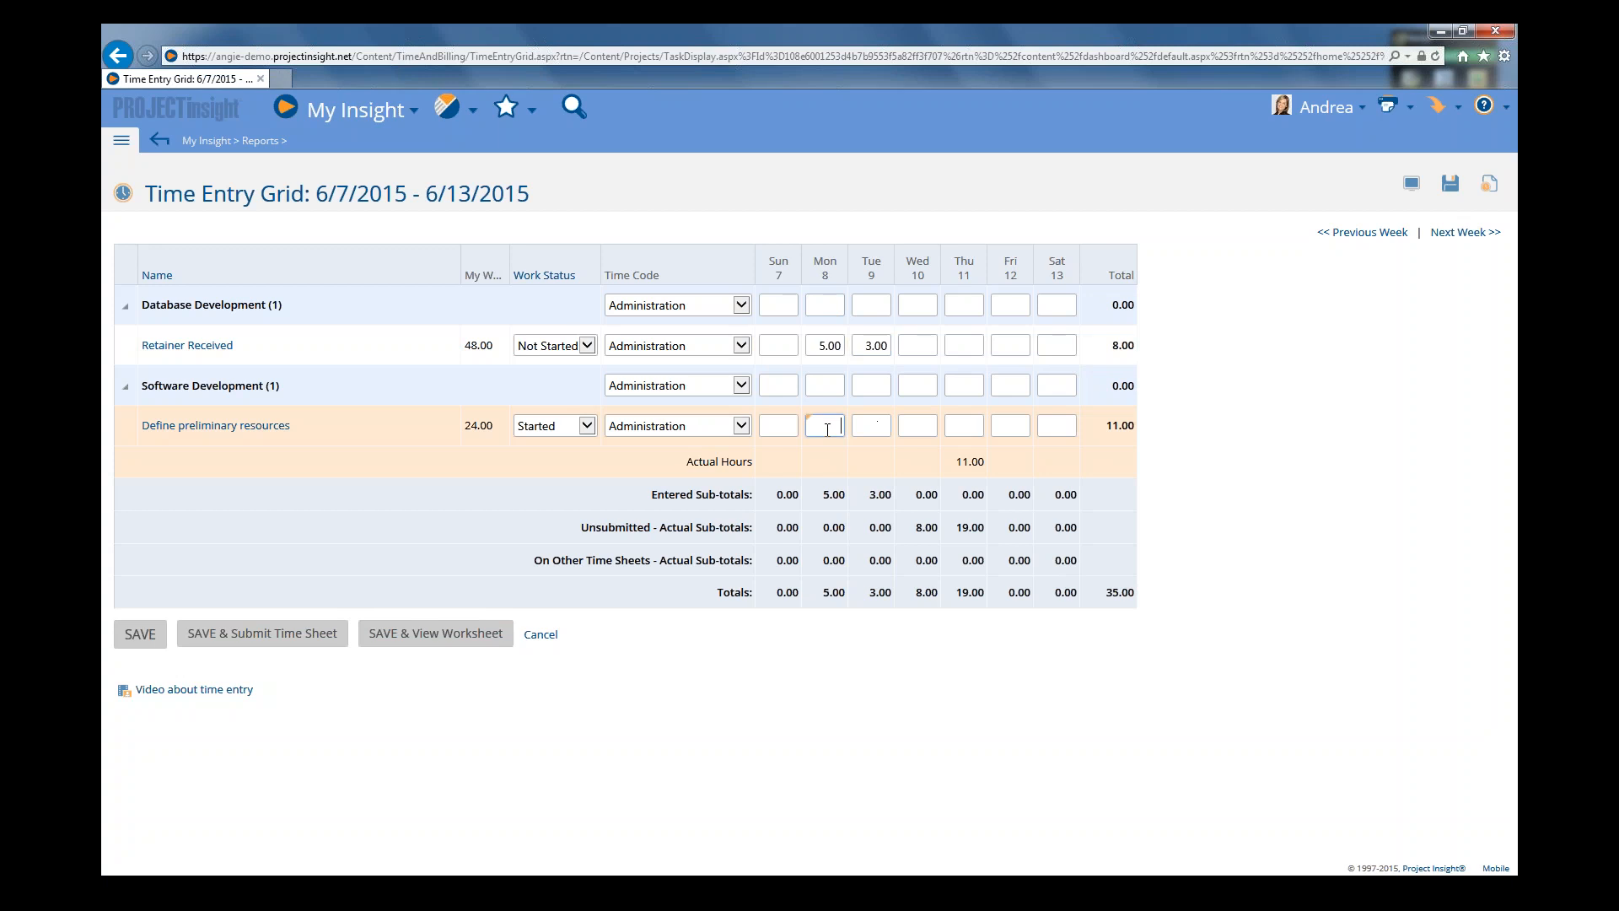
{"action": "left_click", "coordinate": [873, 427]}
{"action": "left_click", "coordinate": [933, 424]}
{"action": "type", "text": "1"}
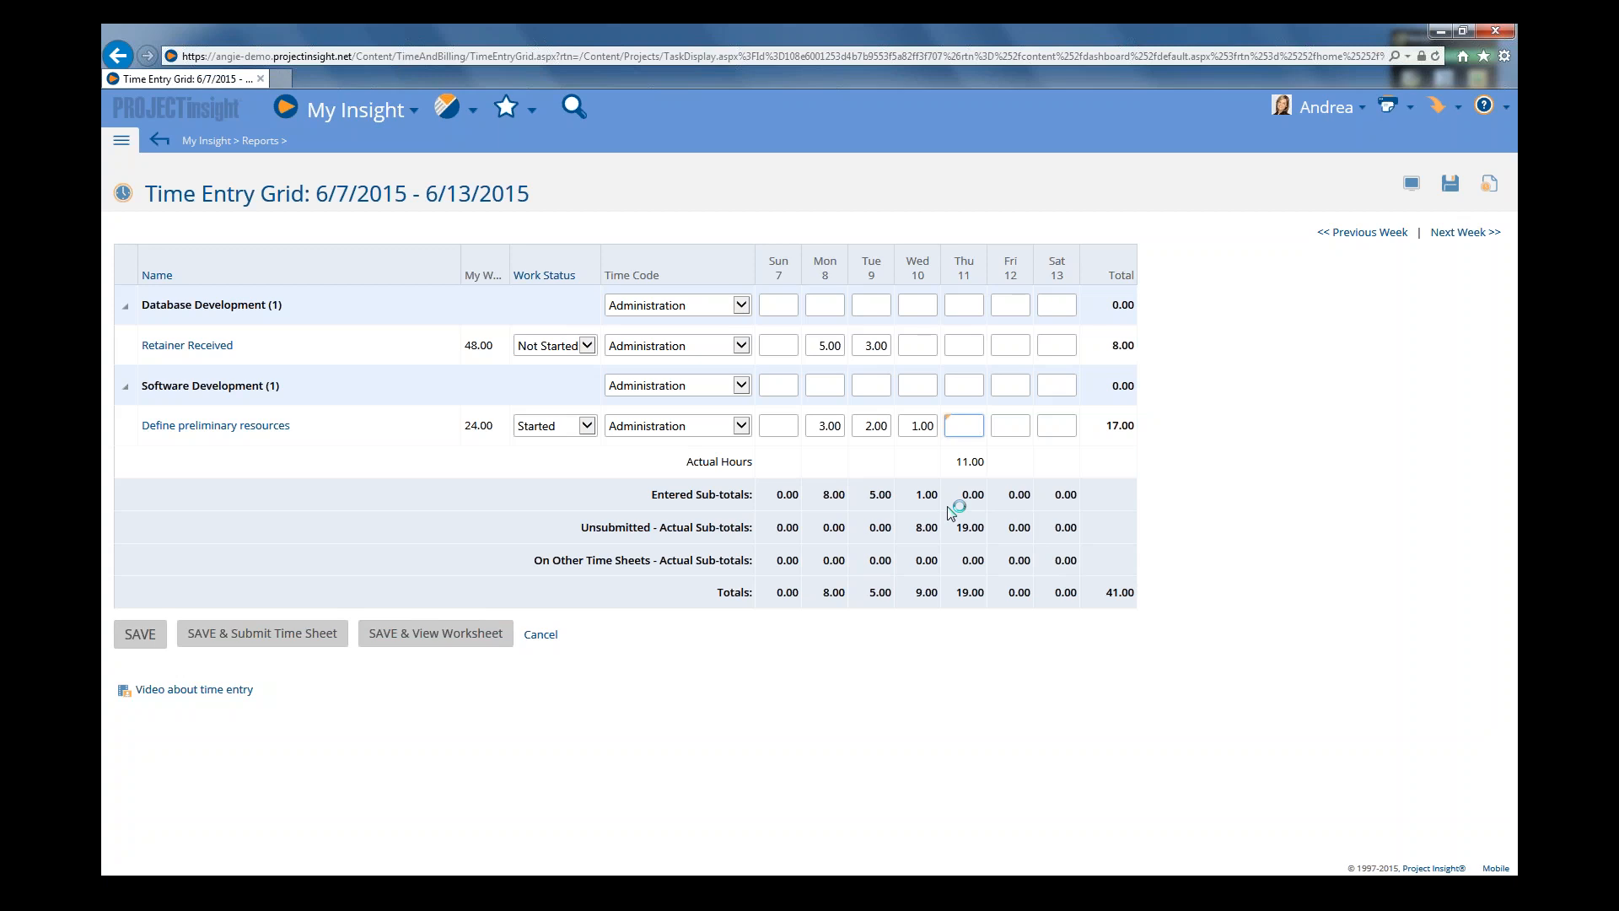
{"action": "mouse_move", "coordinate": [150, 639]}
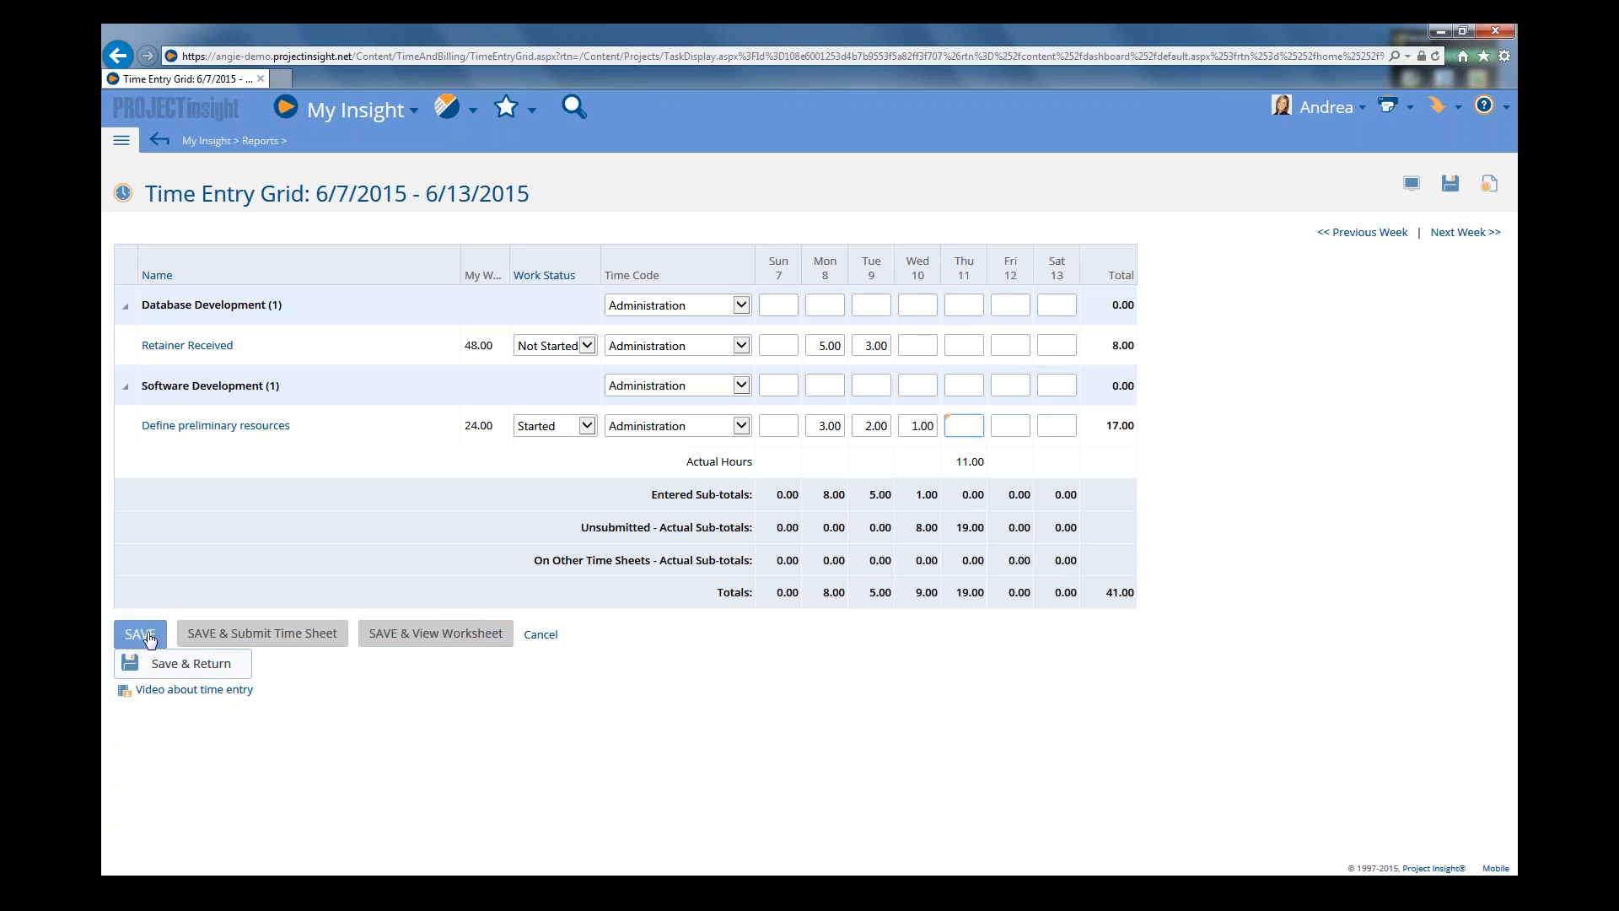
{"action": "left_click", "coordinate": [149, 636]}
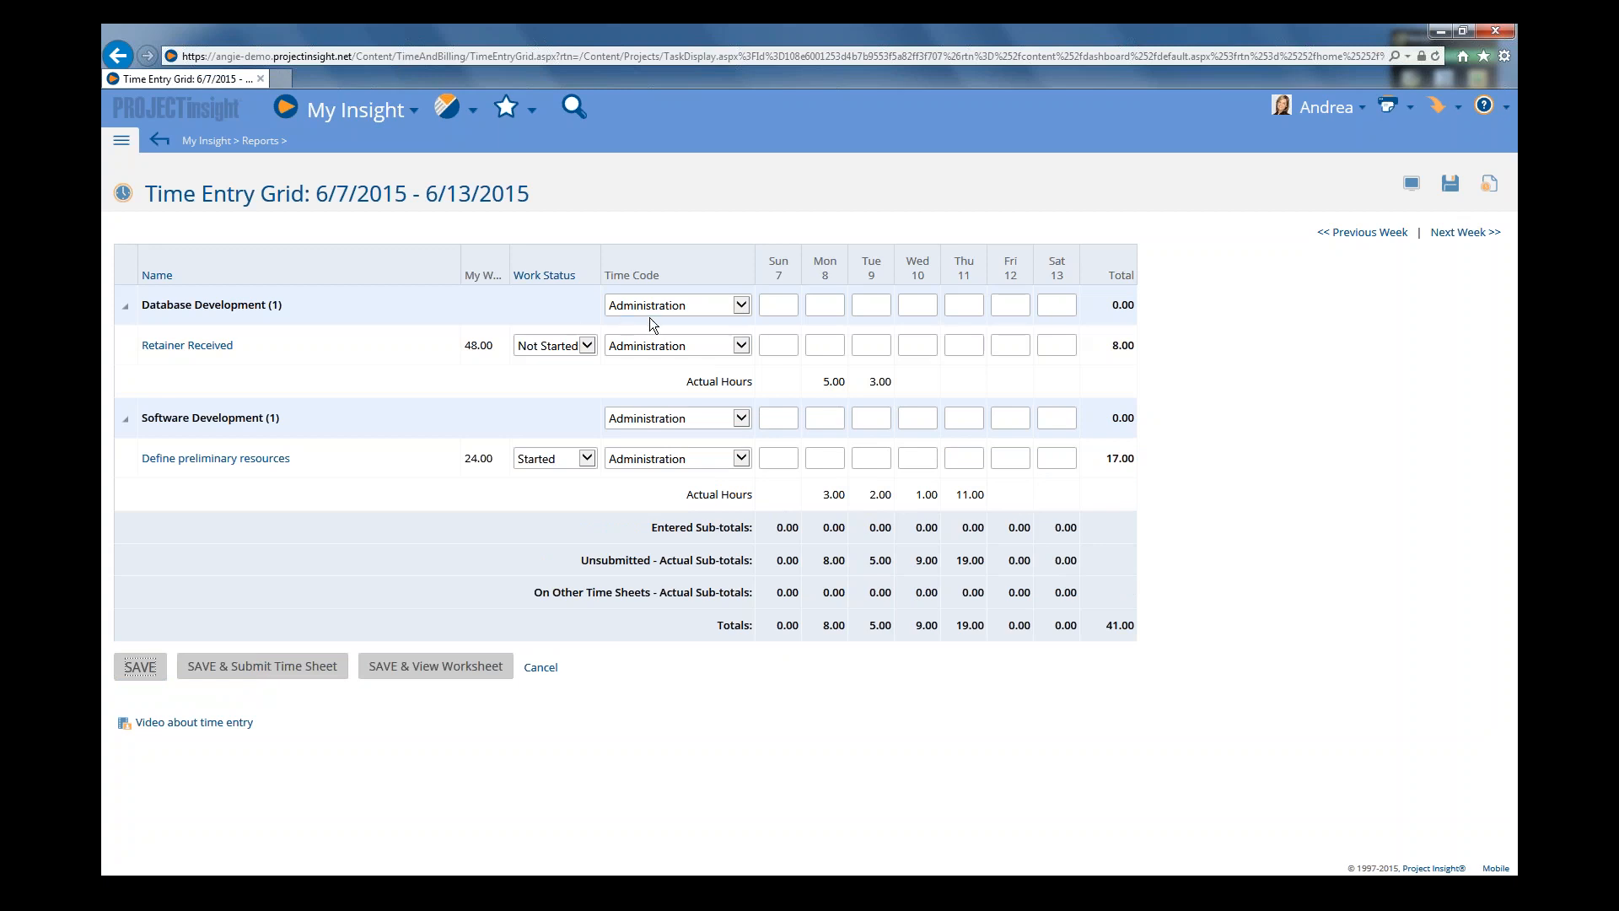
Set the Retainer Received task's work status to Started and its time code to Programming in the grid
{"action": "left_click", "coordinate": [581, 347]}
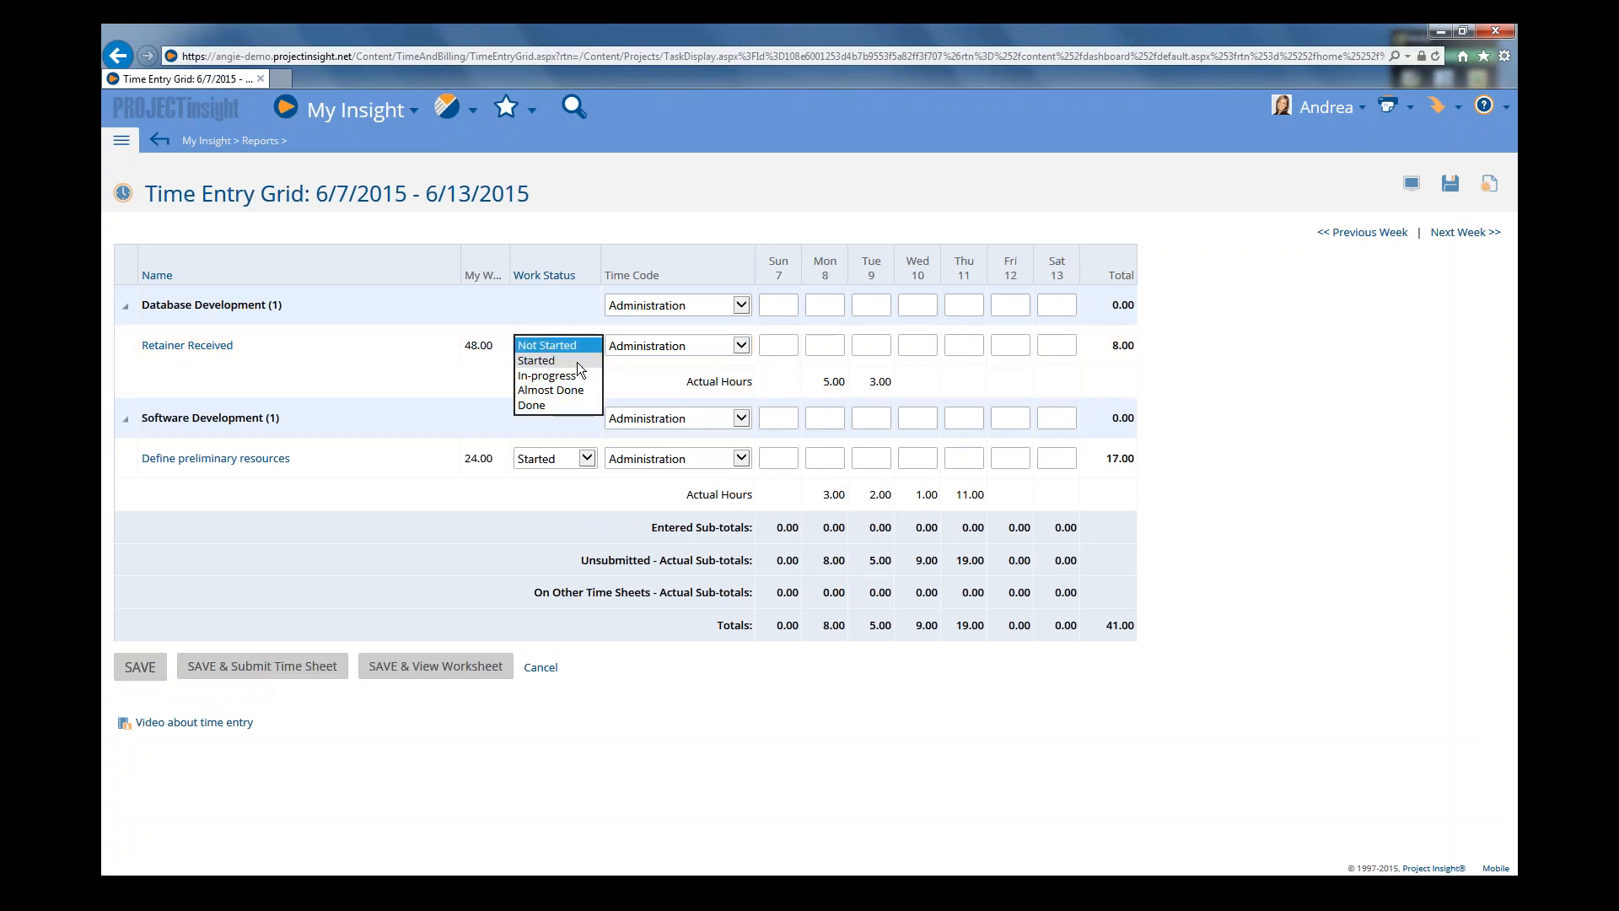
{"action": "left_click", "coordinate": [577, 361]}
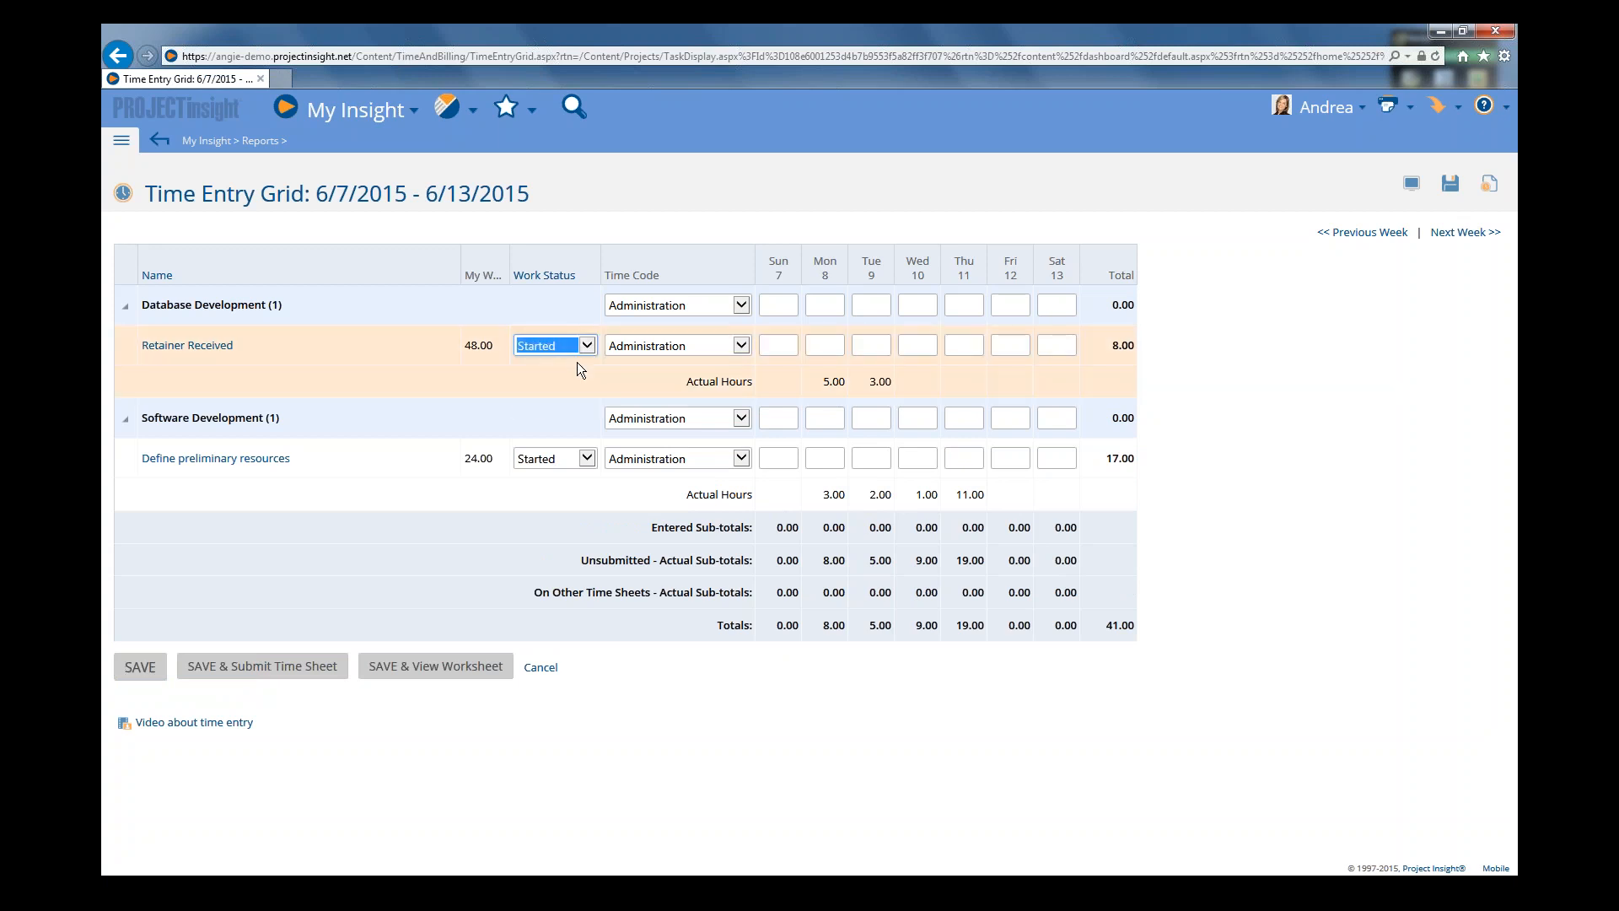
{"action": "left_click", "coordinate": [741, 347]}
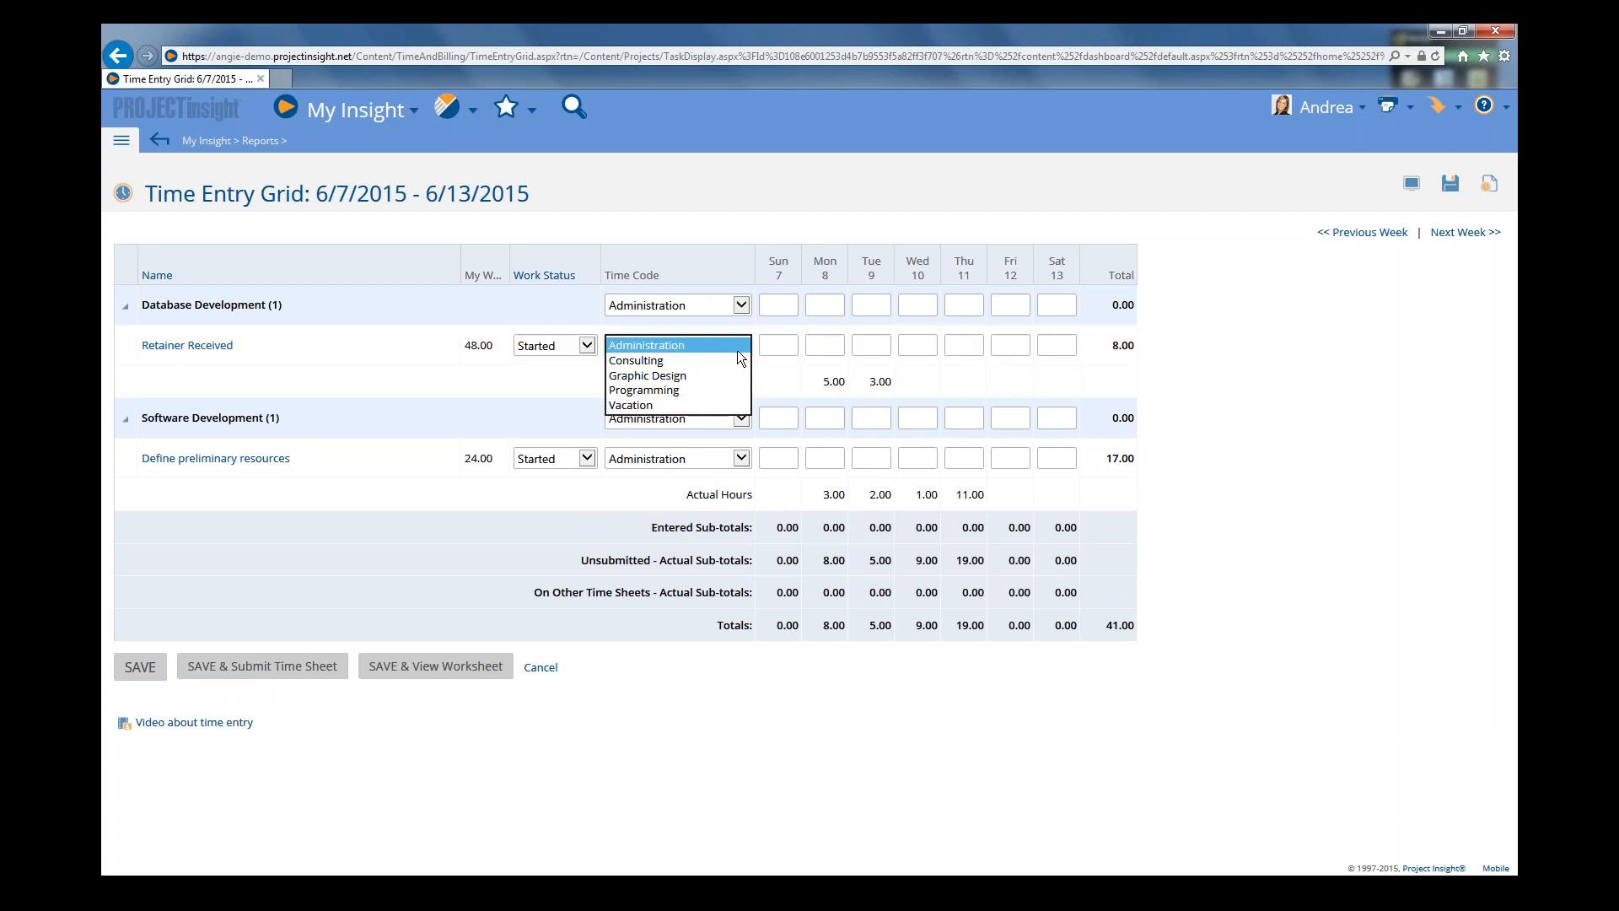
{"action": "left_click", "coordinate": [679, 389]}
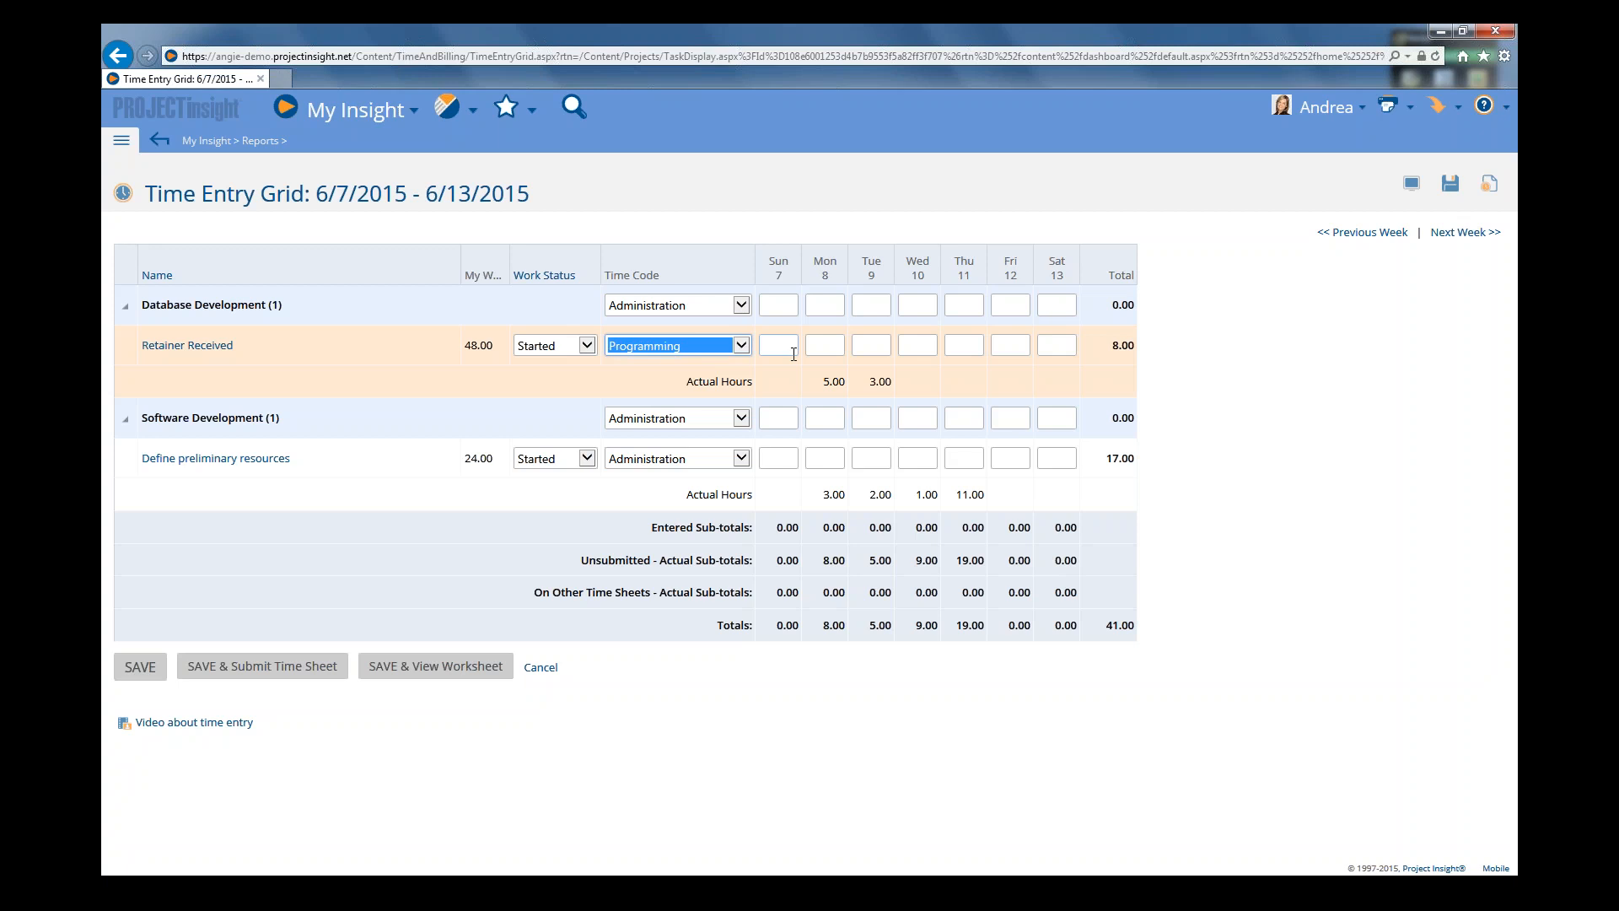
Add the description "talked to customer" to the Retainer Received task's time entry for Mon 8
{"action": "left_click", "coordinate": [834, 353]}
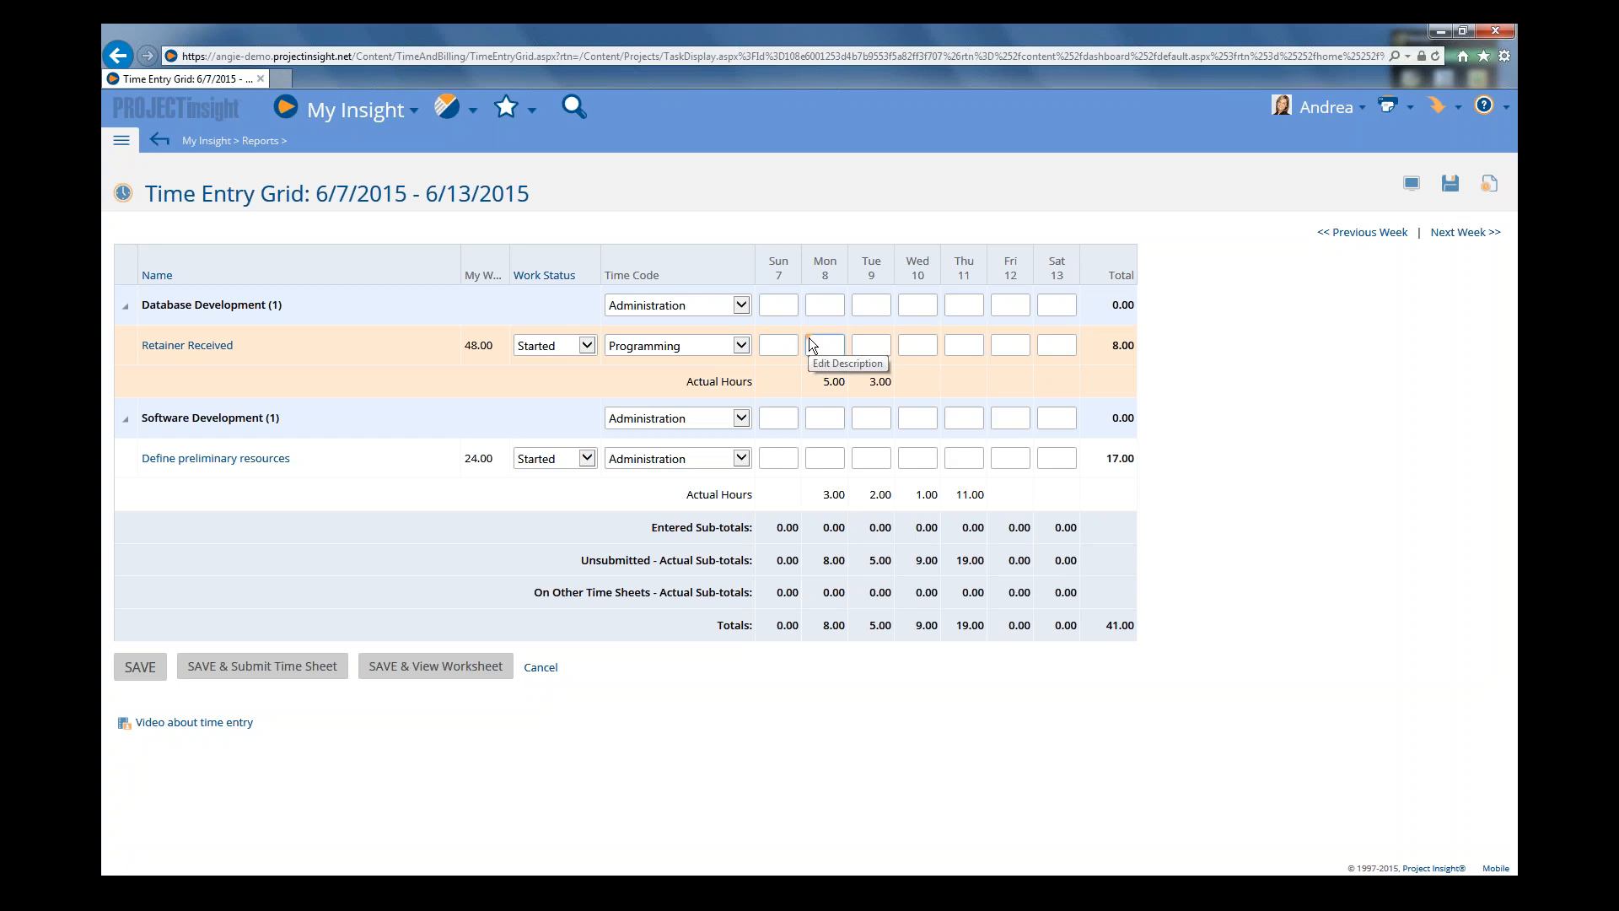
{"action": "left_click", "coordinate": [808, 338]}
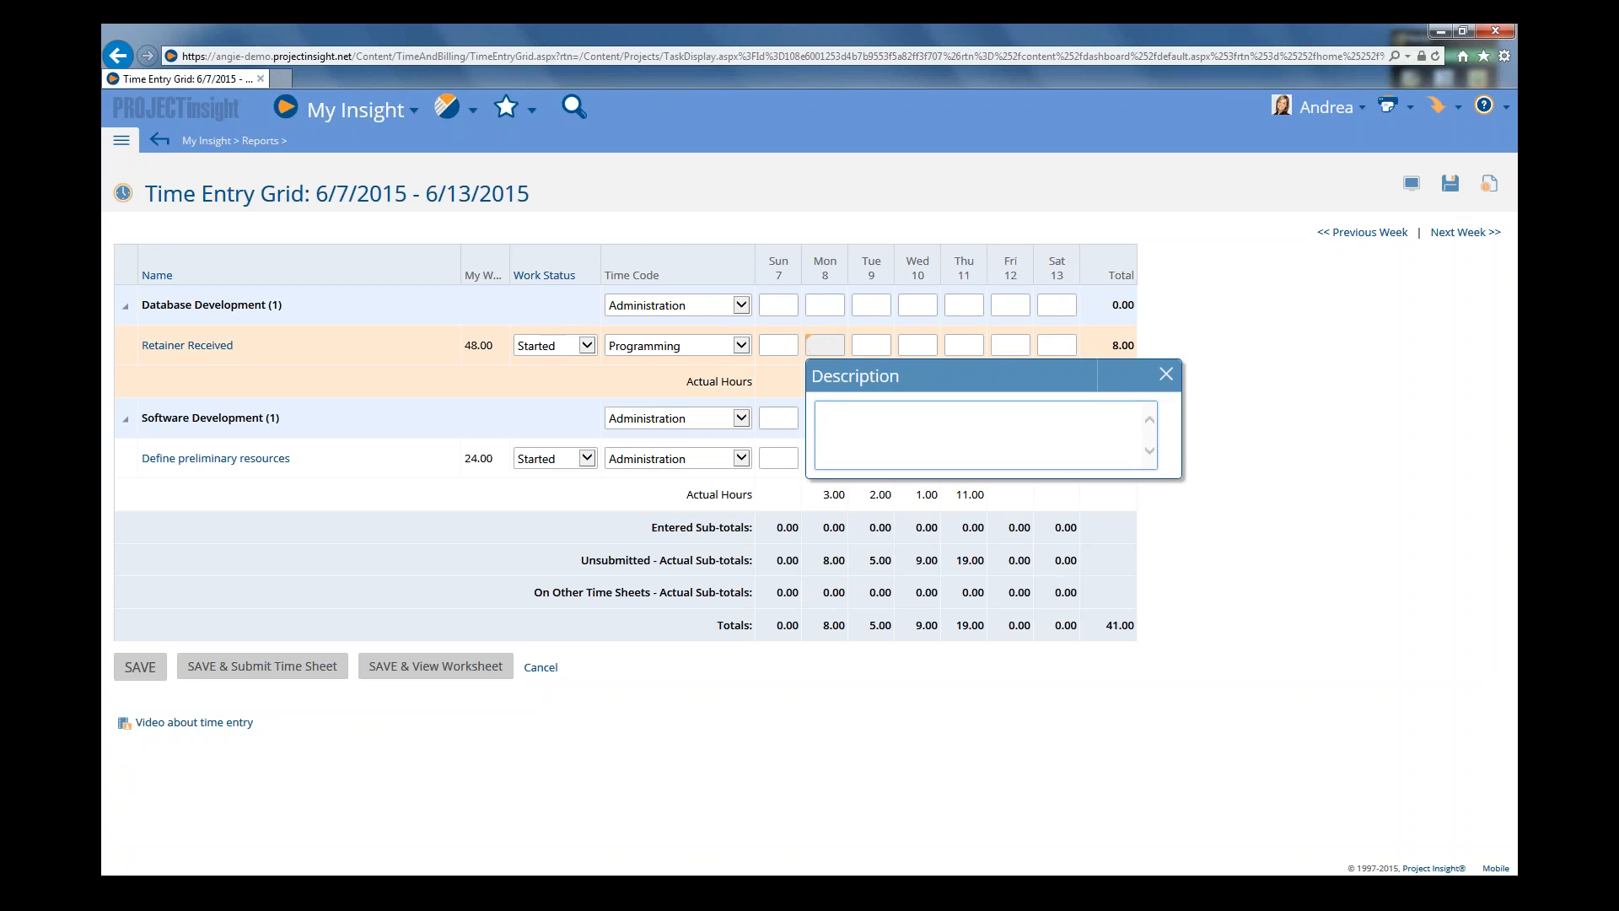
{"action": "left_click", "coordinate": [1166, 375]}
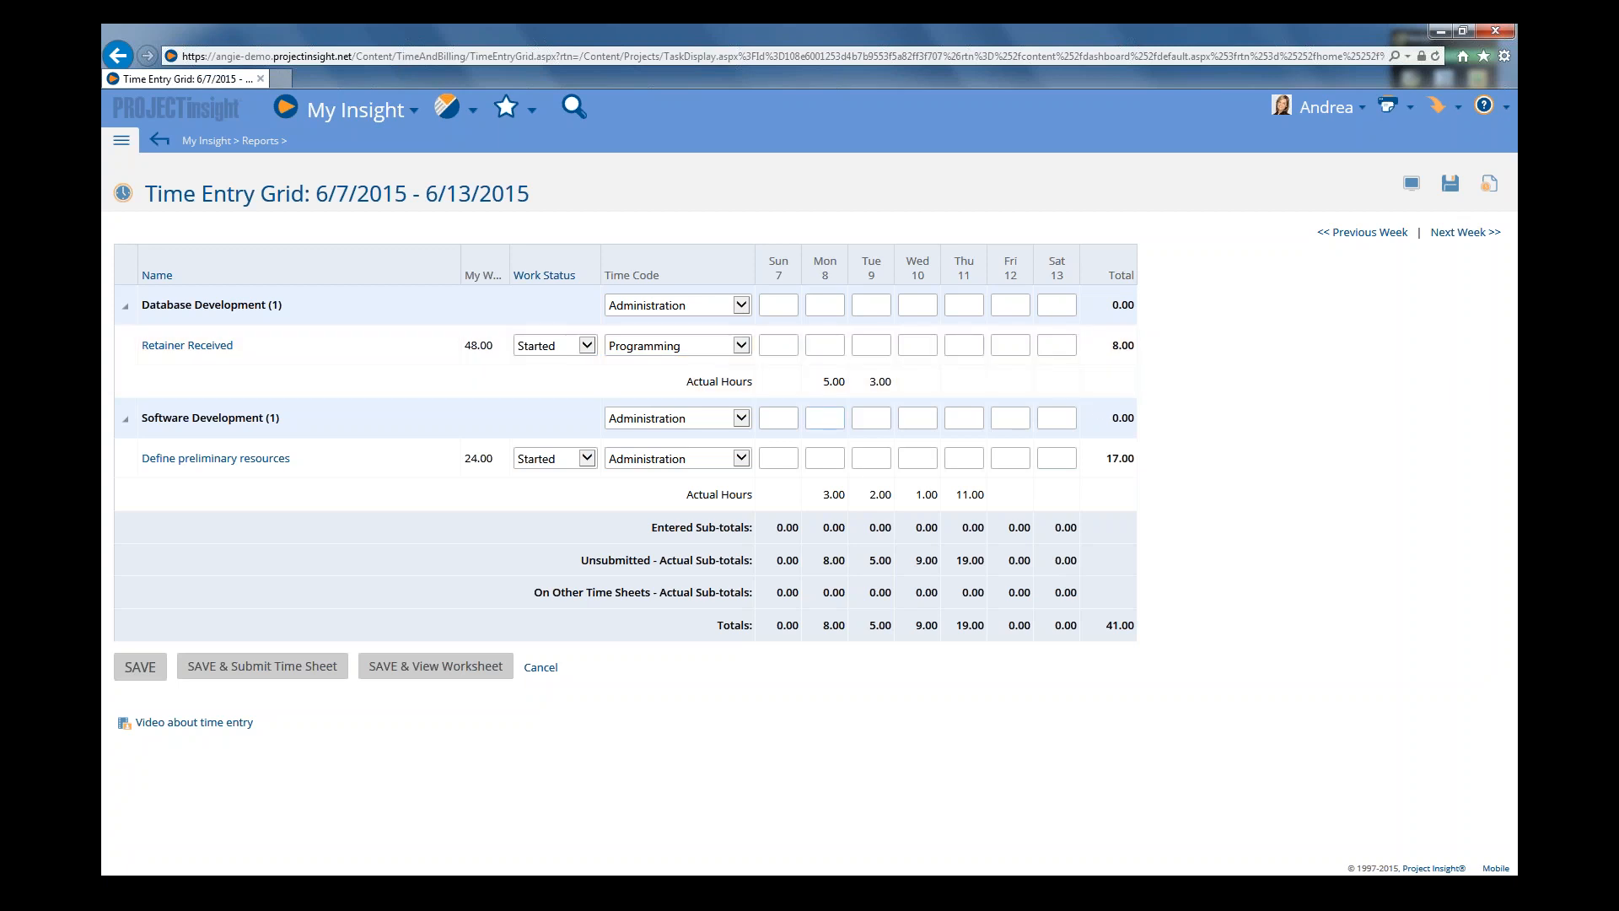
{"action": "left_click", "coordinate": [833, 345]}
{"action": "left_click", "coordinate": [808, 337]}
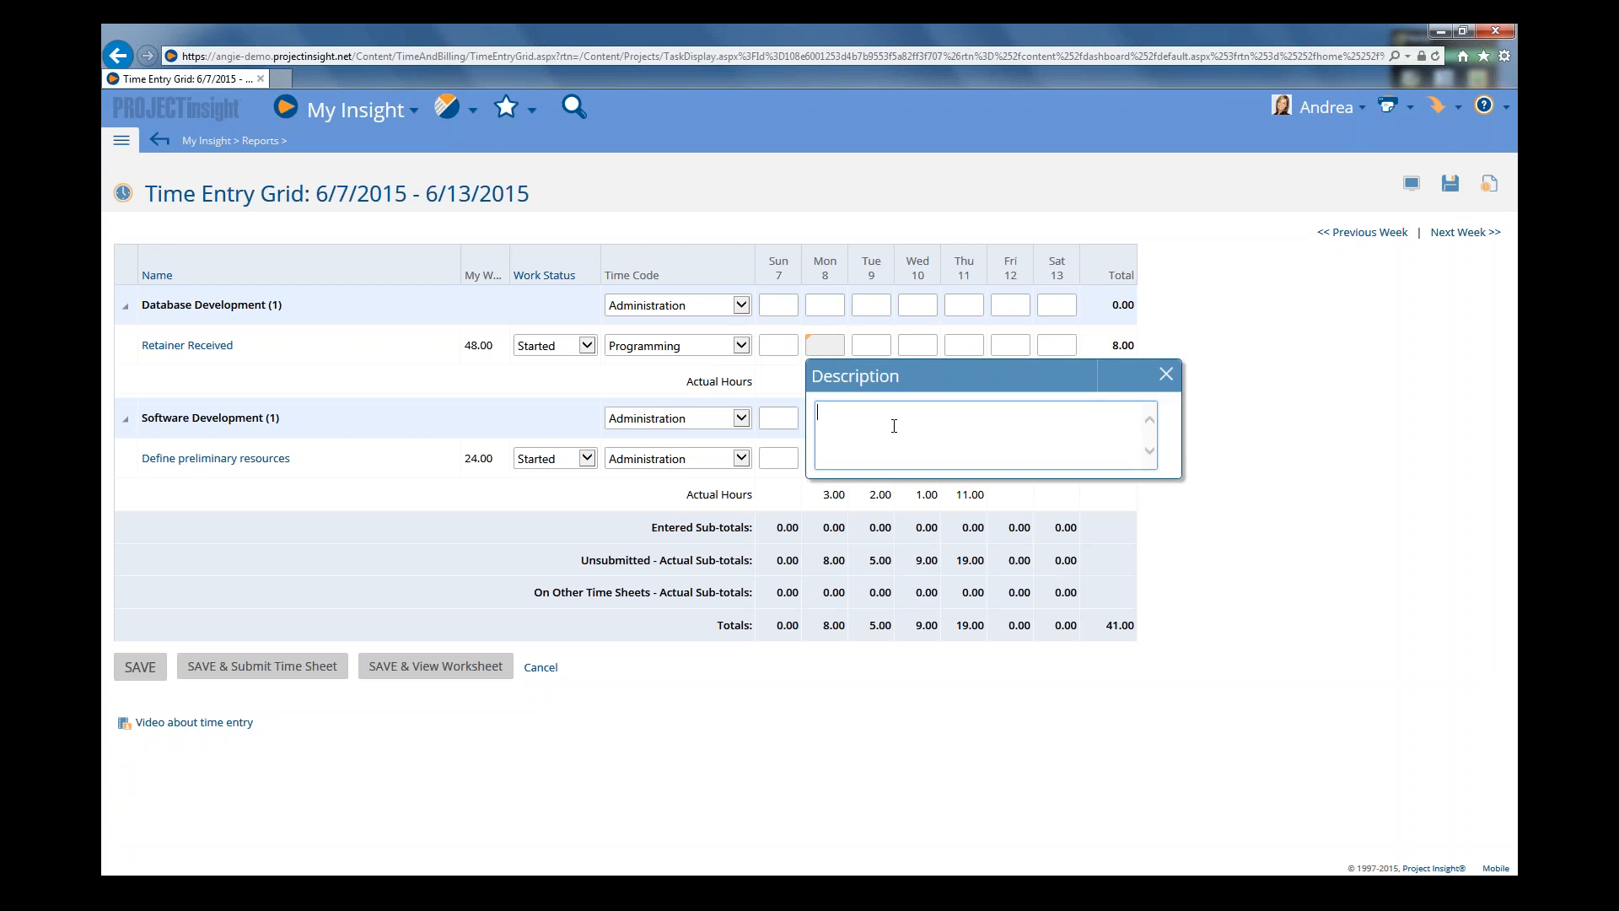
{"action": "type", "text": "talked to customer"}
{"action": "left_click", "coordinate": [1222, 378]}
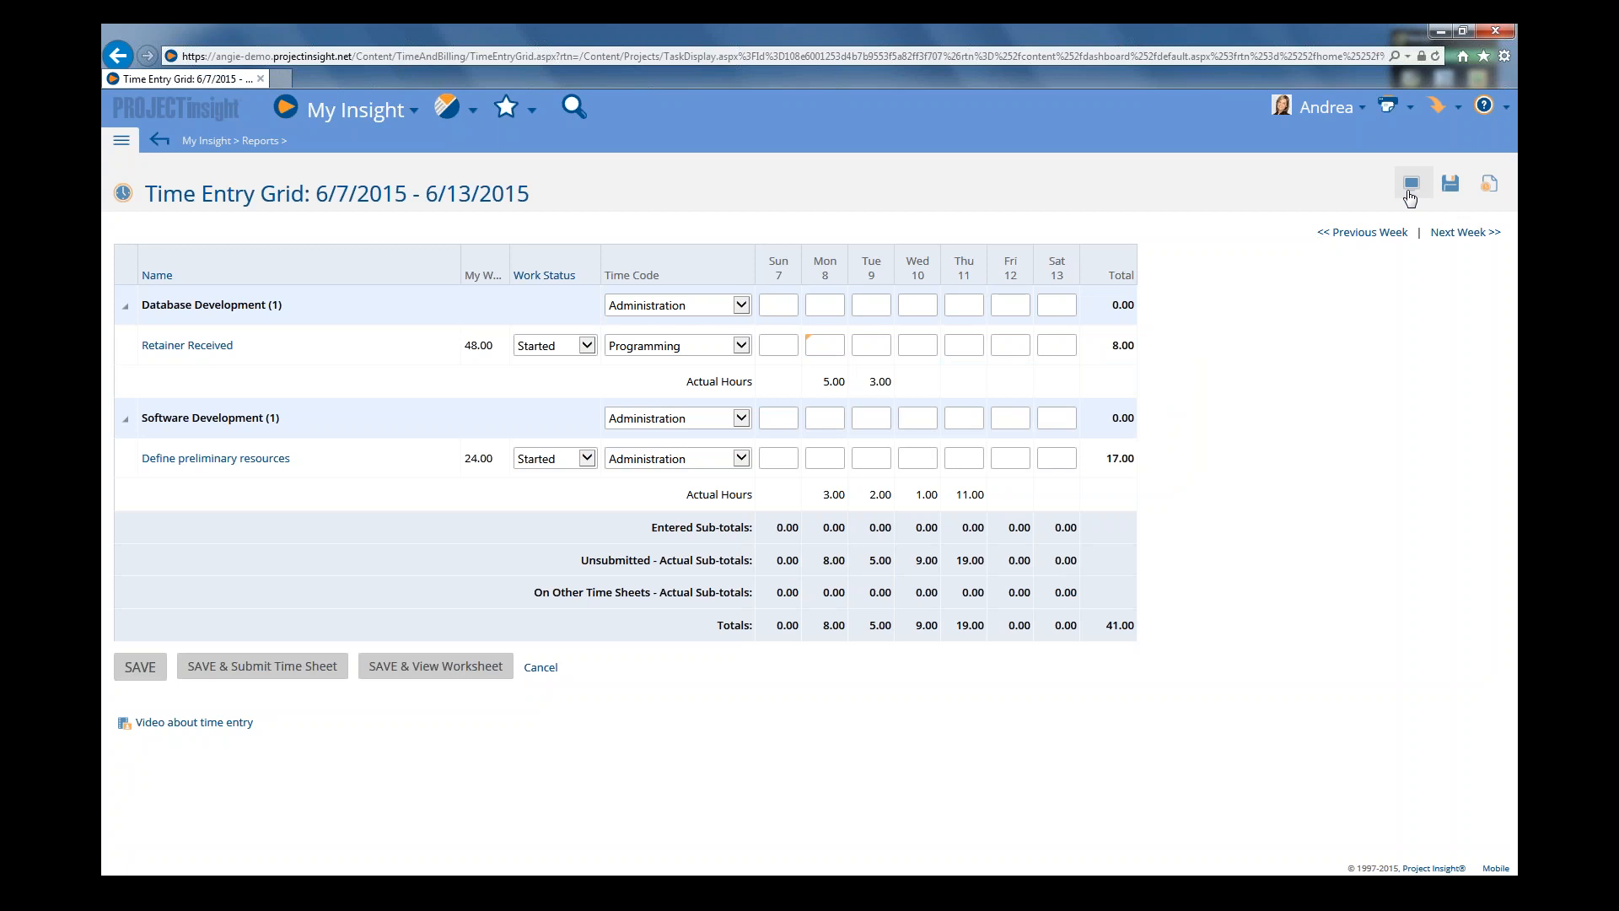
Open the grid's display and filter options, review the columns available for grouping, and move the dialog clear of the Database Development rows
{"action": "left_click", "coordinate": [1411, 197]}
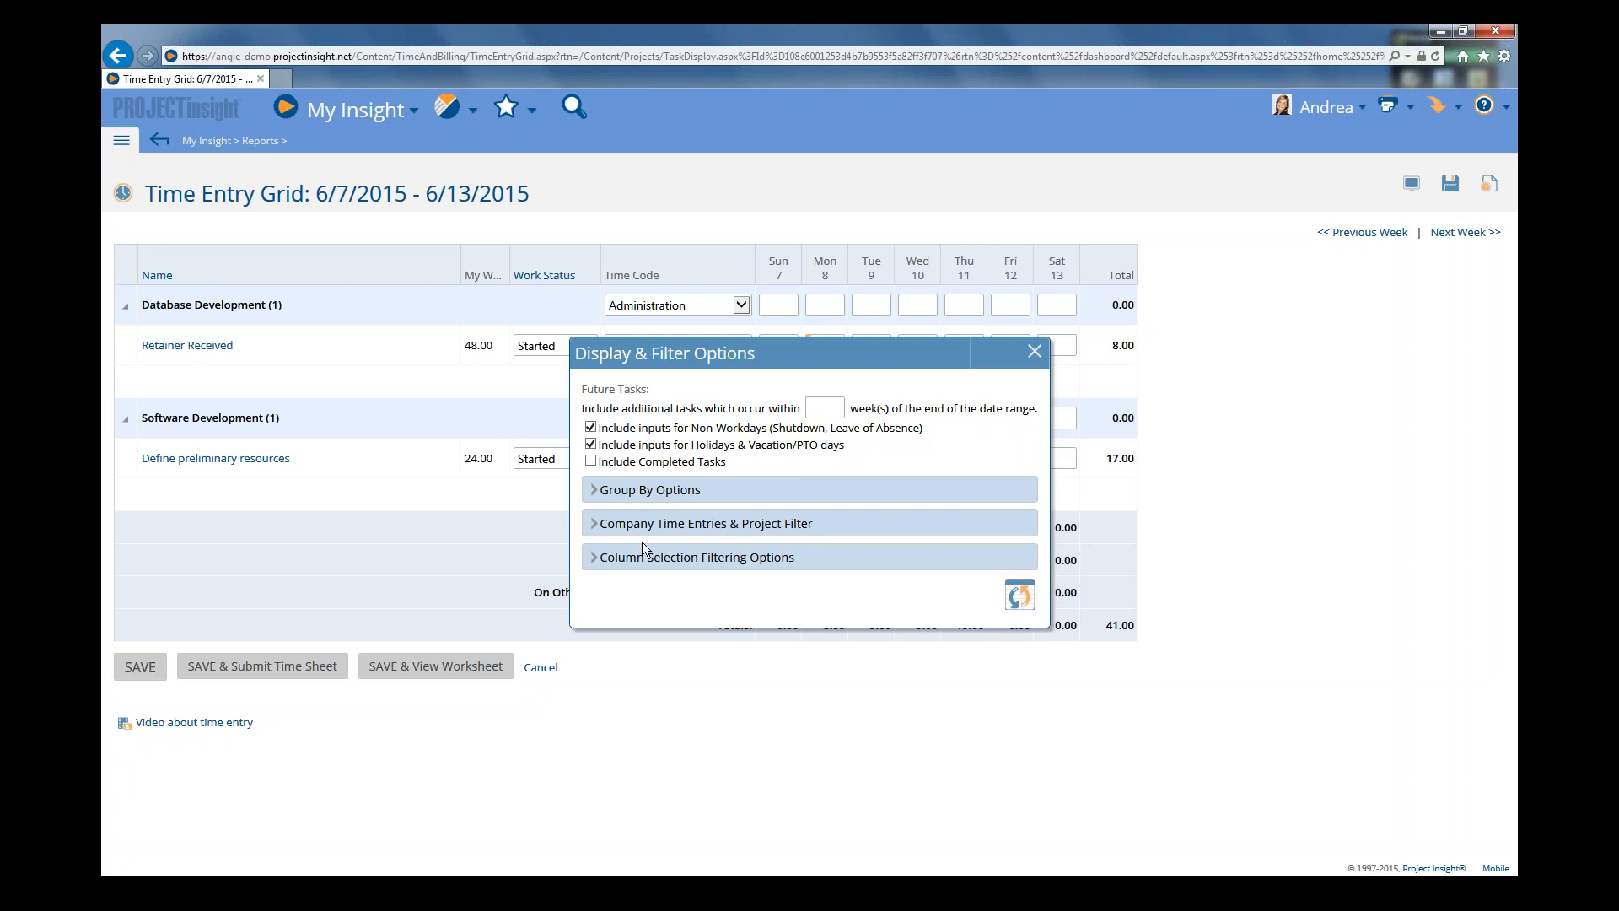
{"action": "left_click", "coordinate": [655, 491]}
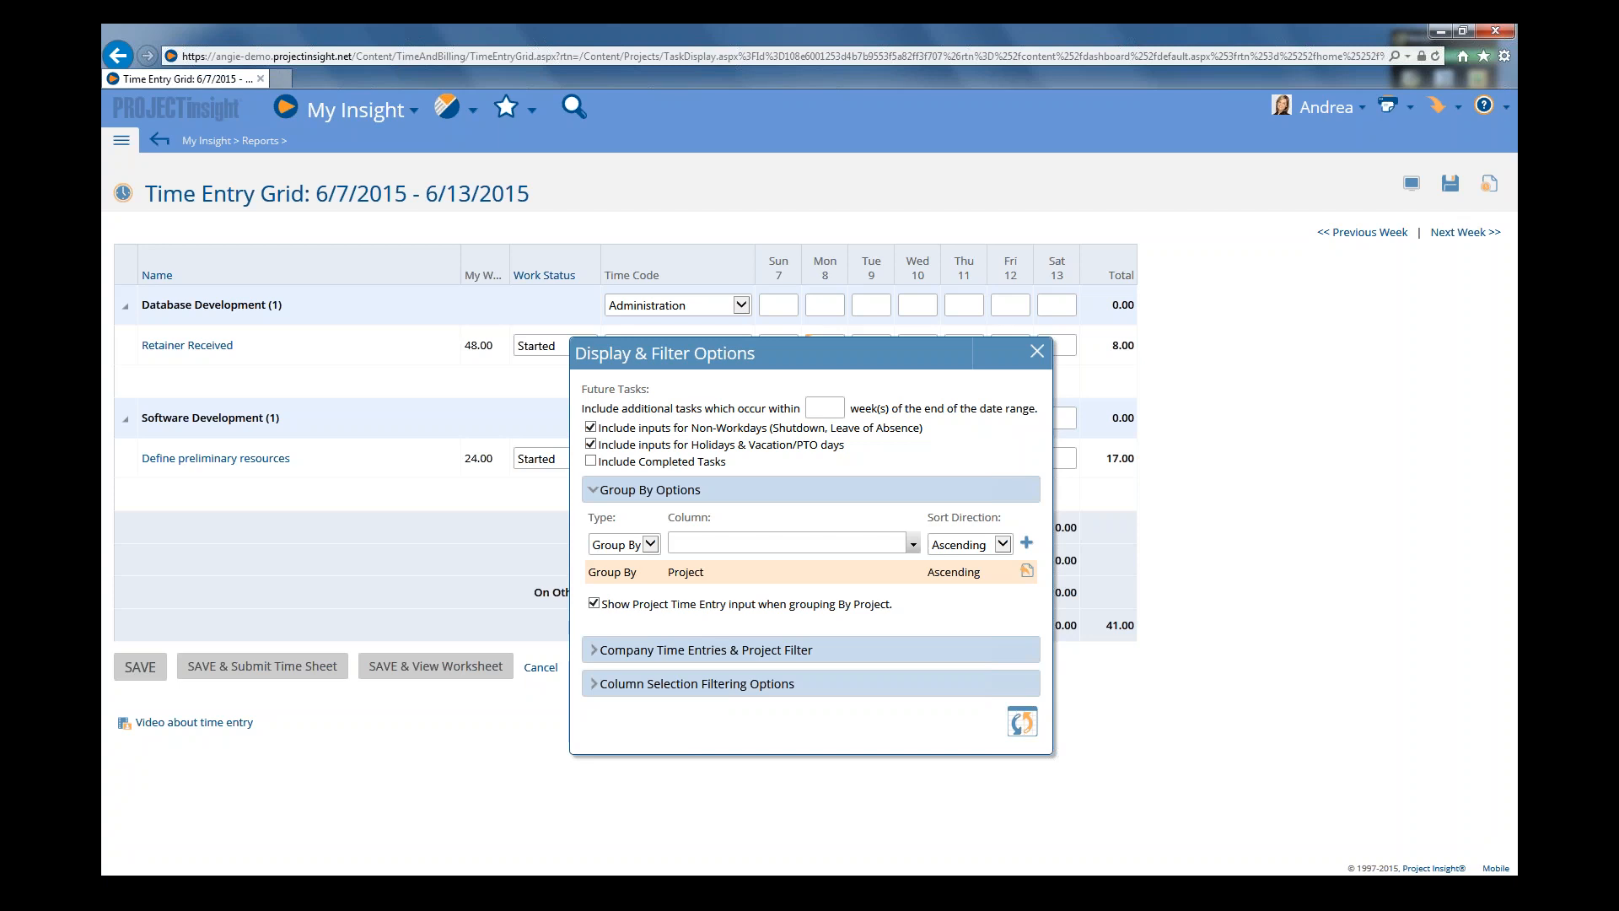
{"action": "left_click", "coordinate": [912, 544]}
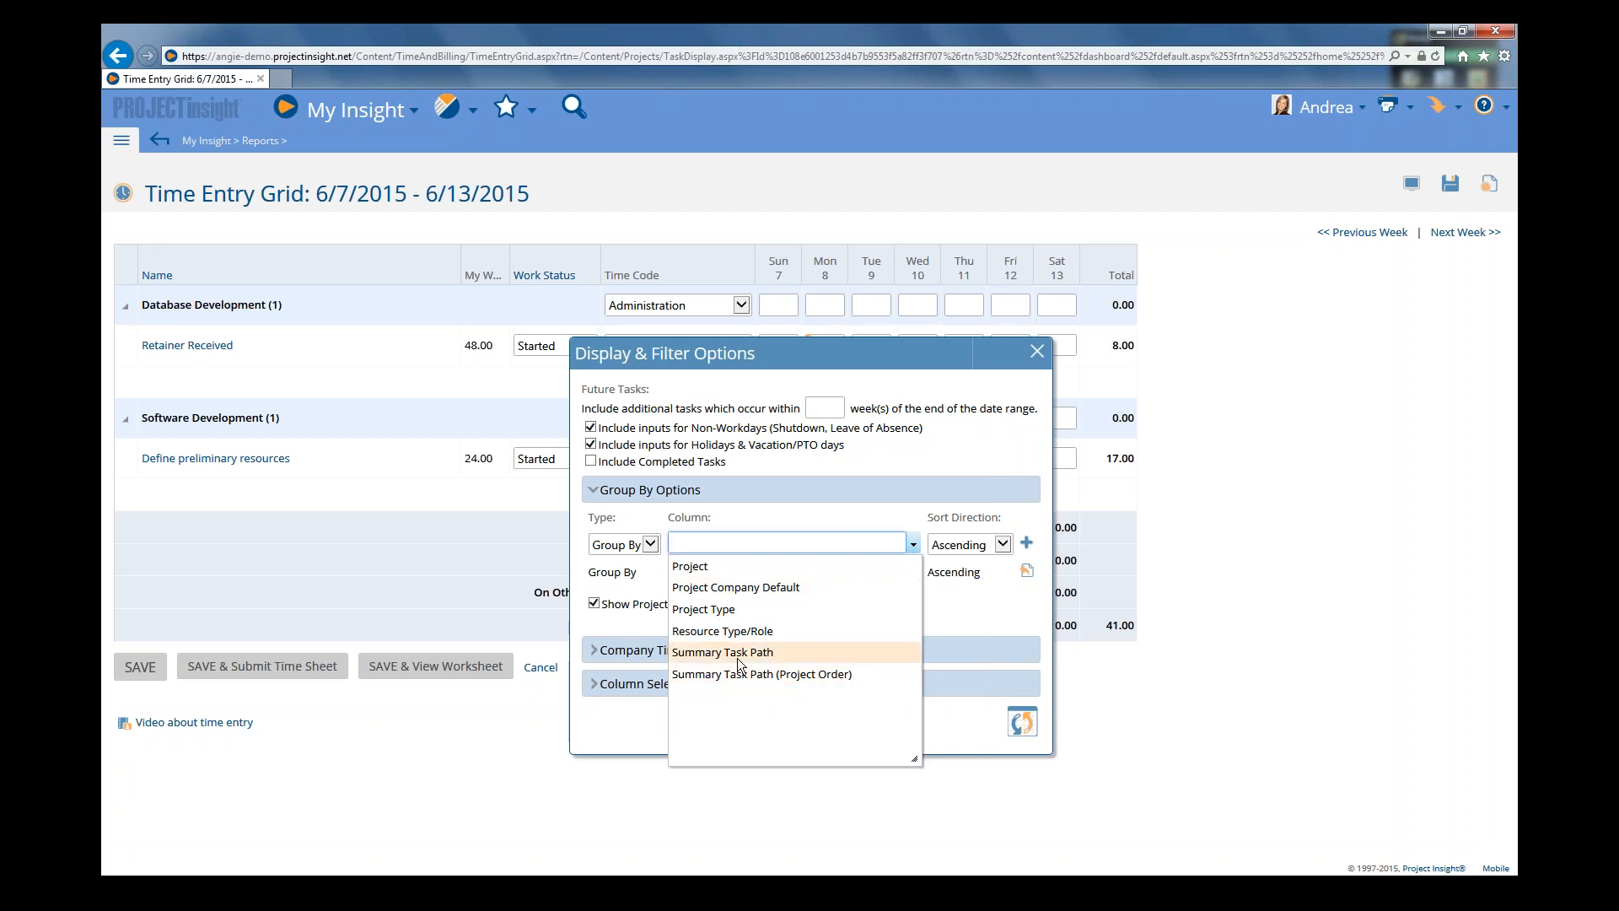
{"action": "left_click", "coordinate": [938, 615]}
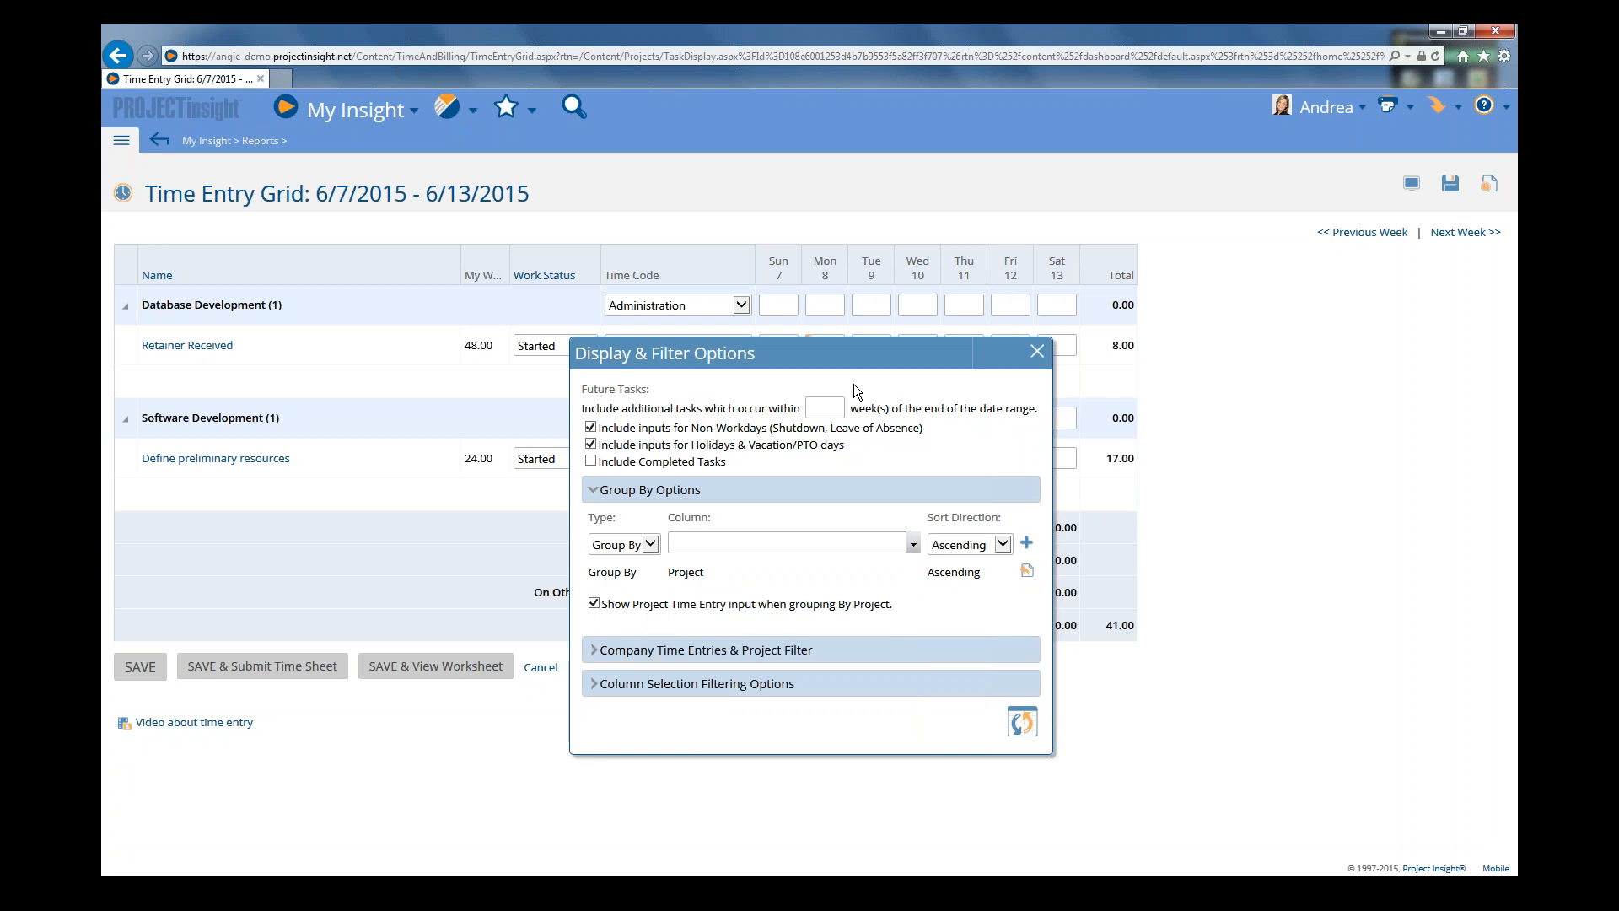
{"action": "left_click_drag", "start_coordinate": [851, 361], "coordinate": [850, 436]}
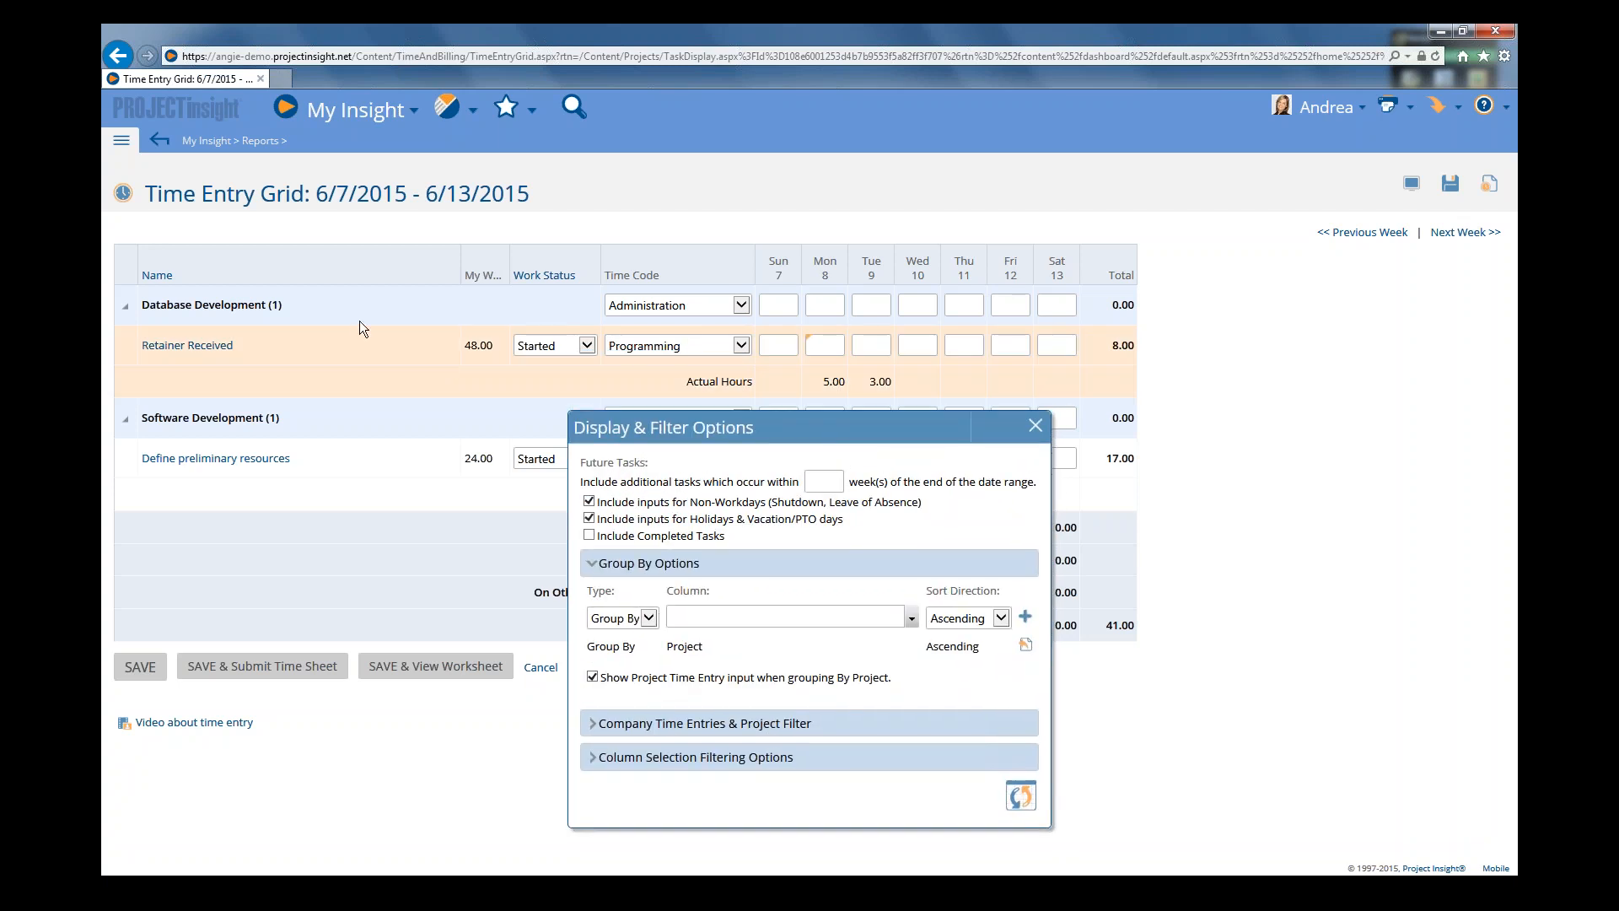
Turn off the project time entry input when grouping by project and refresh the Time Entry Grid
{"action": "left_click", "coordinate": [833, 305]}
{"action": "left_click", "coordinate": [875, 307]}
{"action": "left_click", "coordinate": [928, 306]}
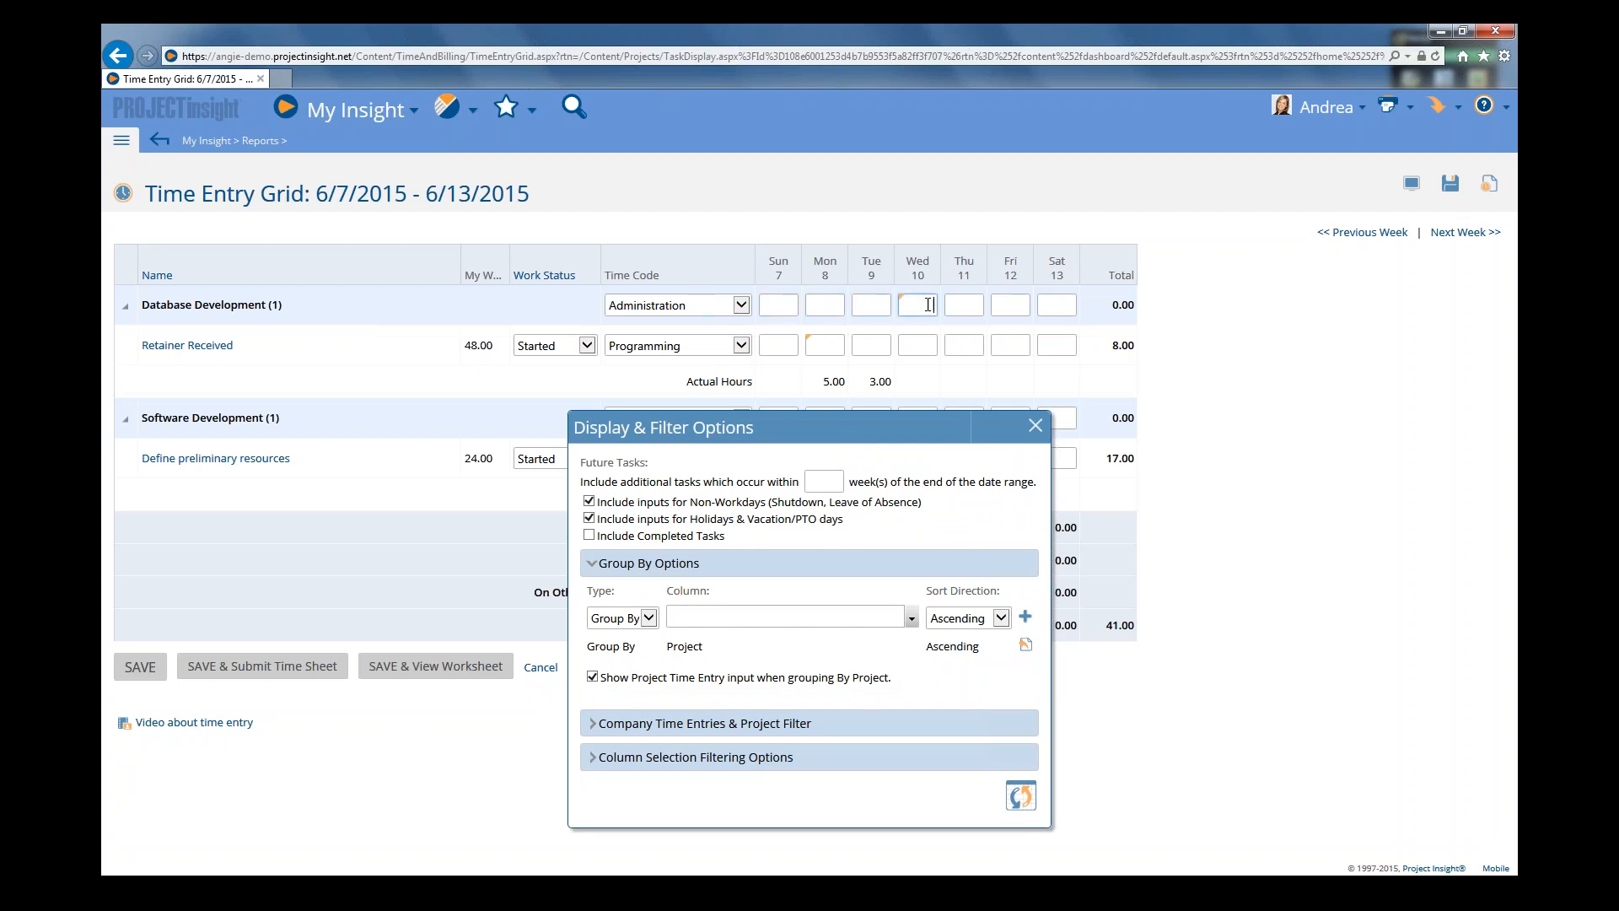
{"action": "left_click", "coordinate": [970, 306]}
{"action": "left_click", "coordinate": [1027, 306]}
{"action": "left_click", "coordinate": [1056, 304]}
{"action": "left_click", "coordinate": [604, 677]}
{"action": "left_click", "coordinate": [1020, 796]}
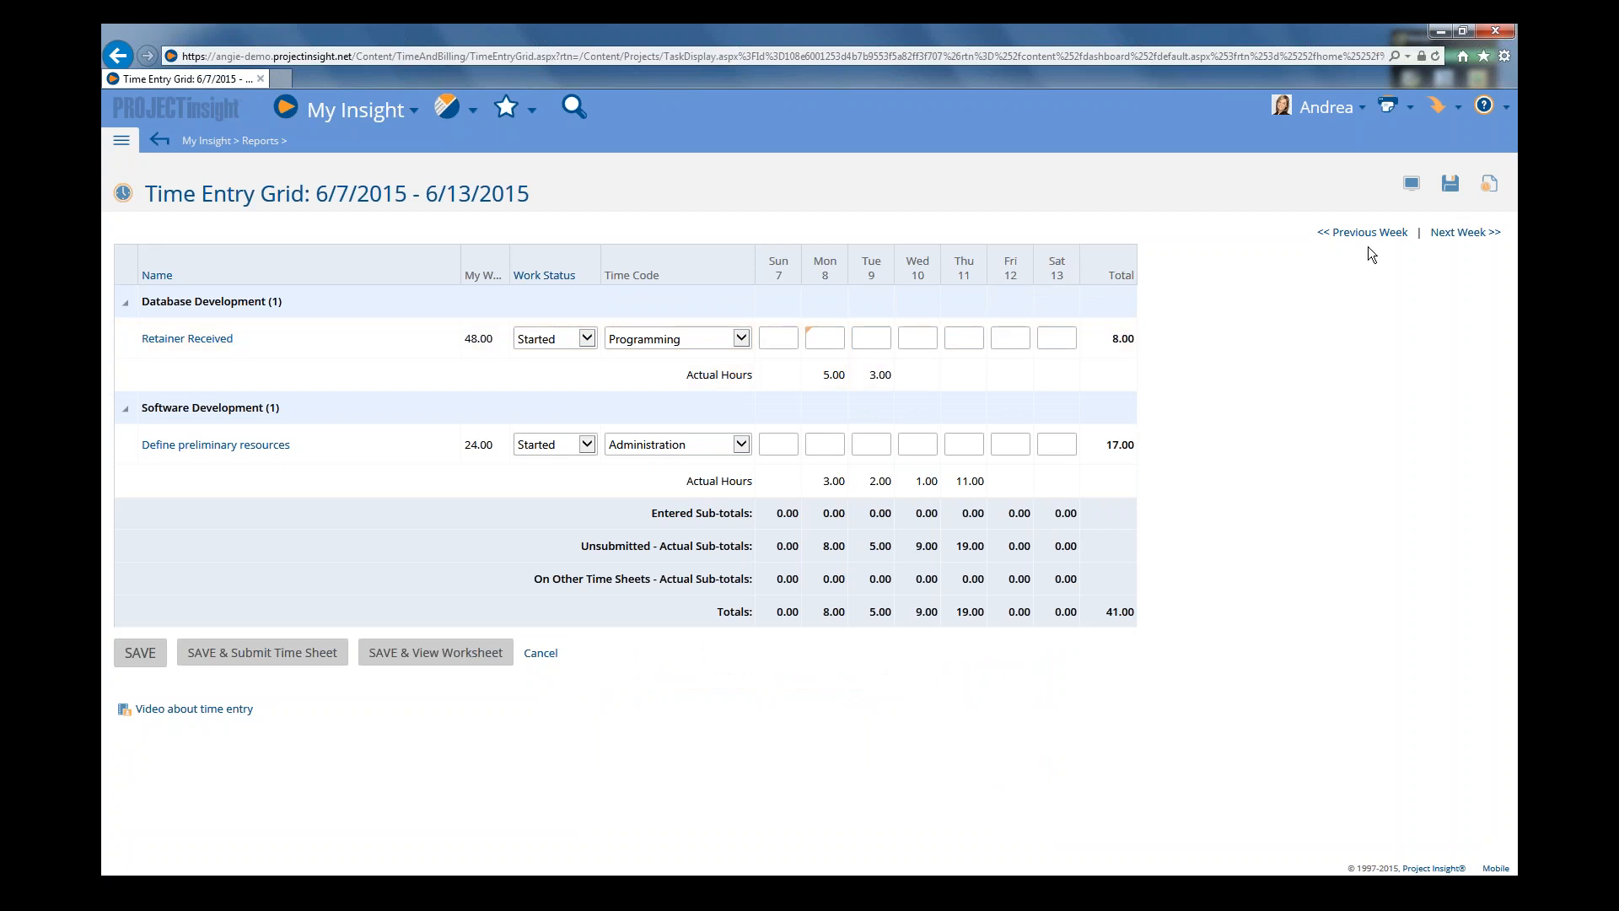
Reopen the display and filter options, review the project filters, and add My Company to the company entries
{"action": "left_click", "coordinate": [1413, 185]}
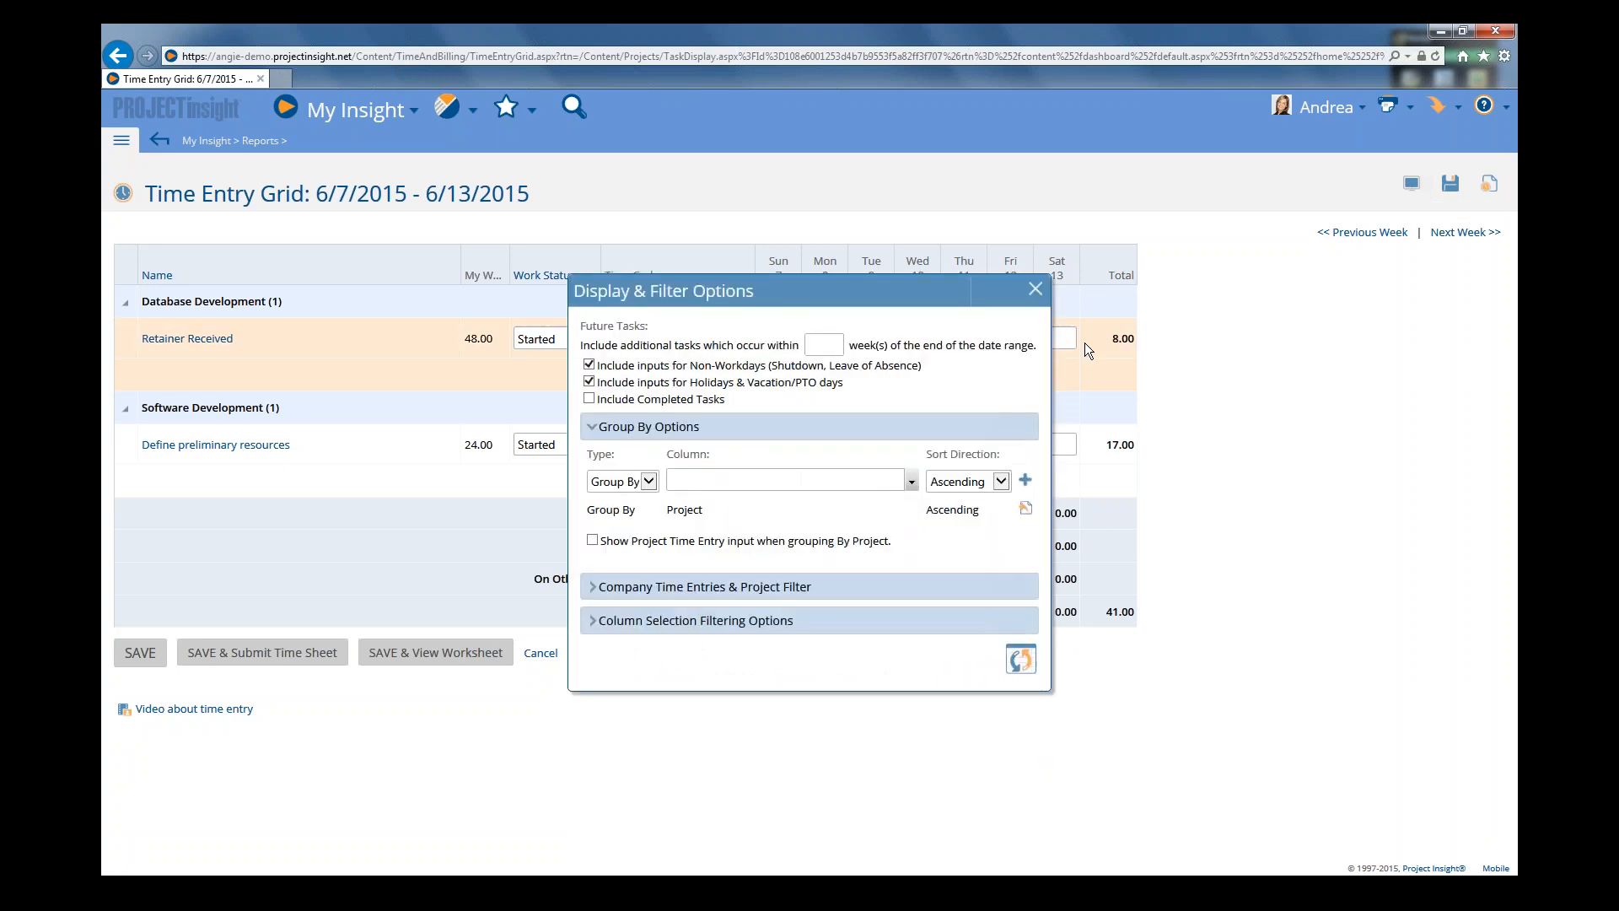
{"action": "left_click", "coordinate": [594, 430]}
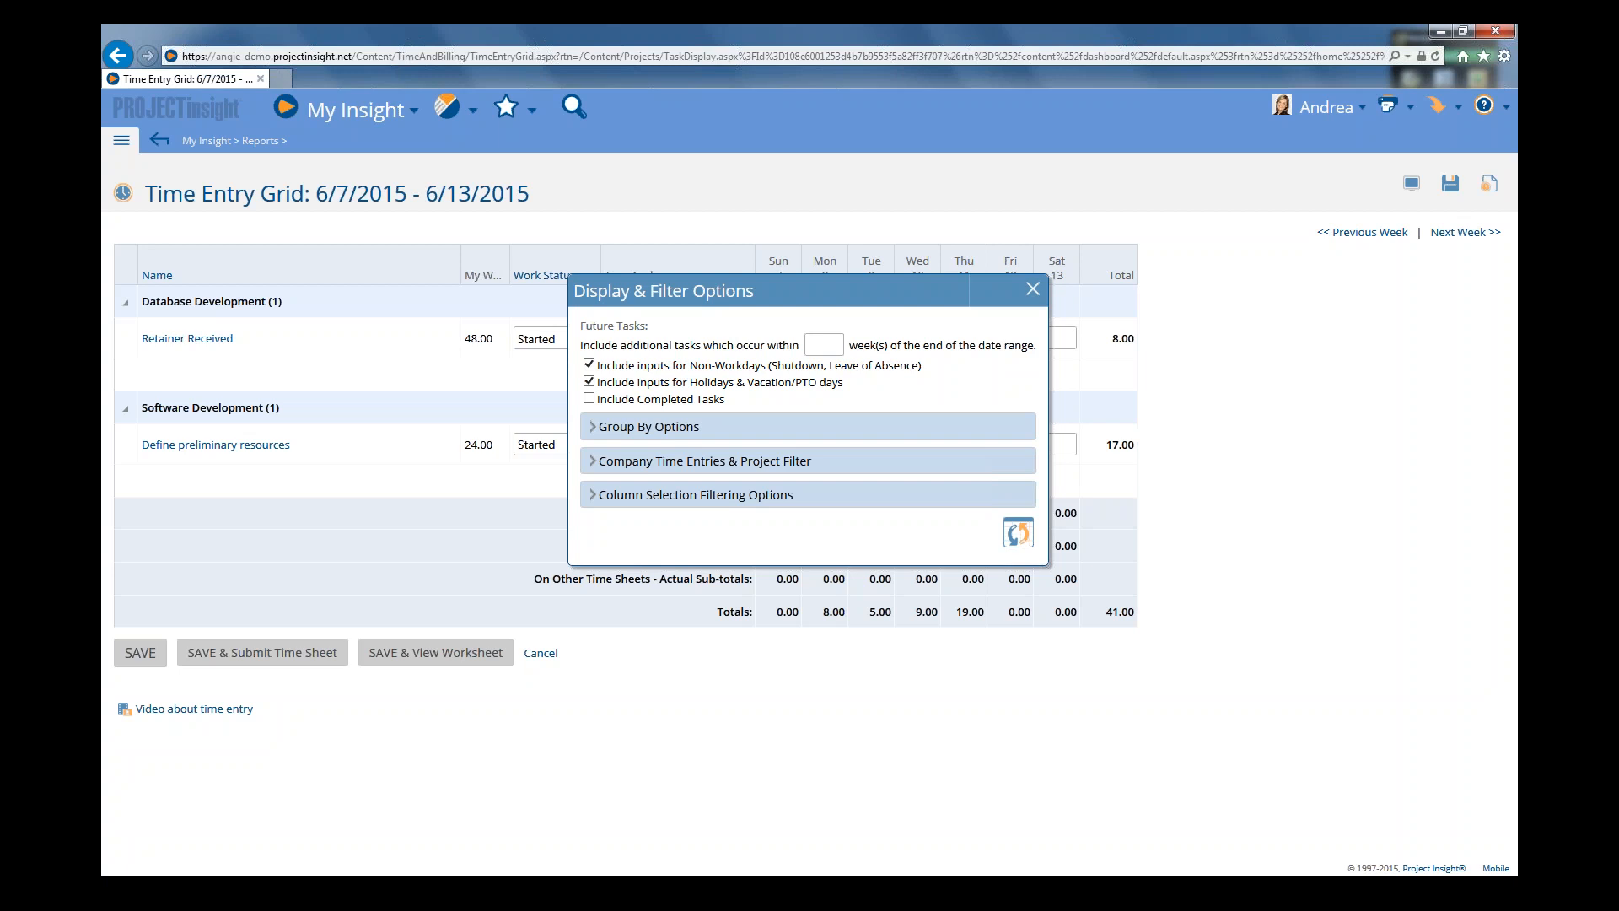
{"action": "left_click", "coordinate": [670, 469]}
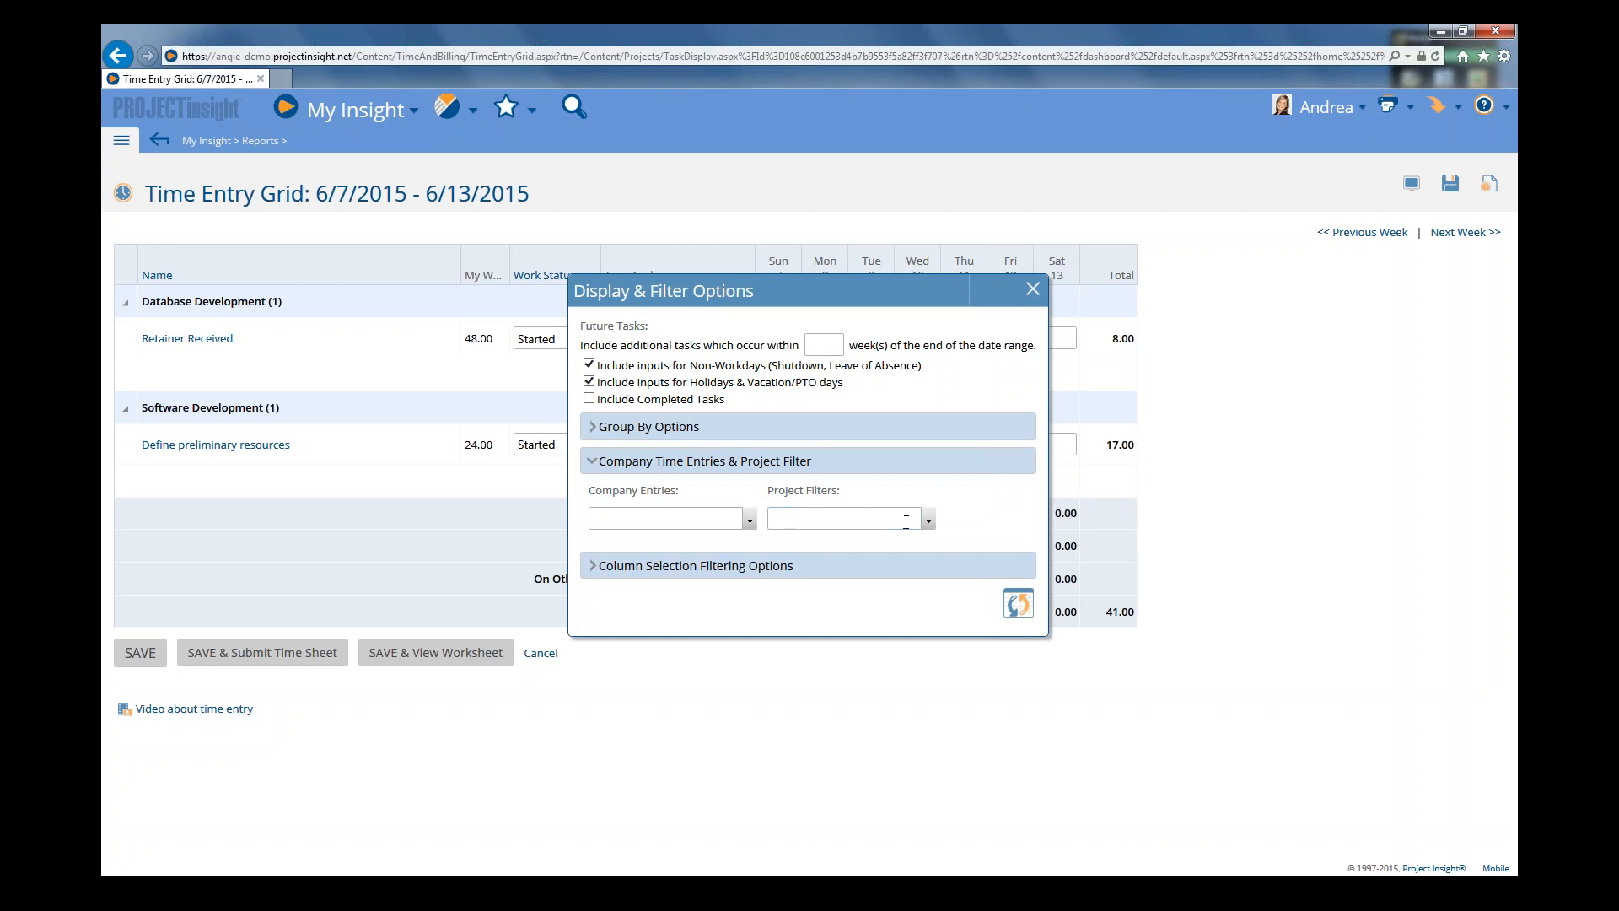
{"action": "left_click", "coordinate": [928, 523]}
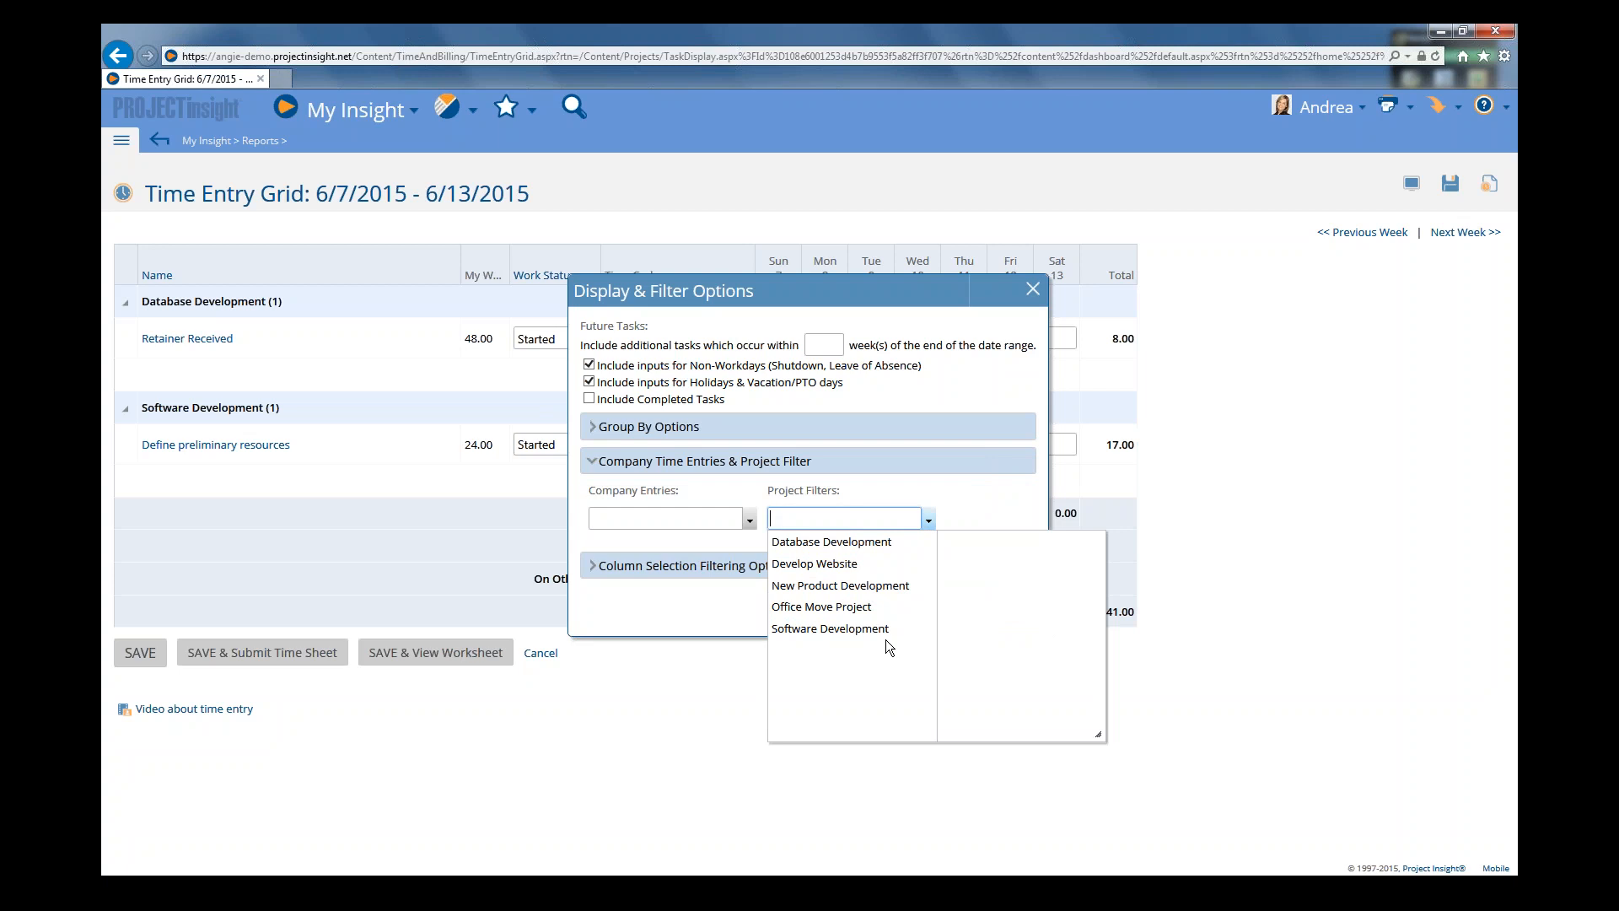
{"action": "left_click", "coordinate": [1008, 518]}
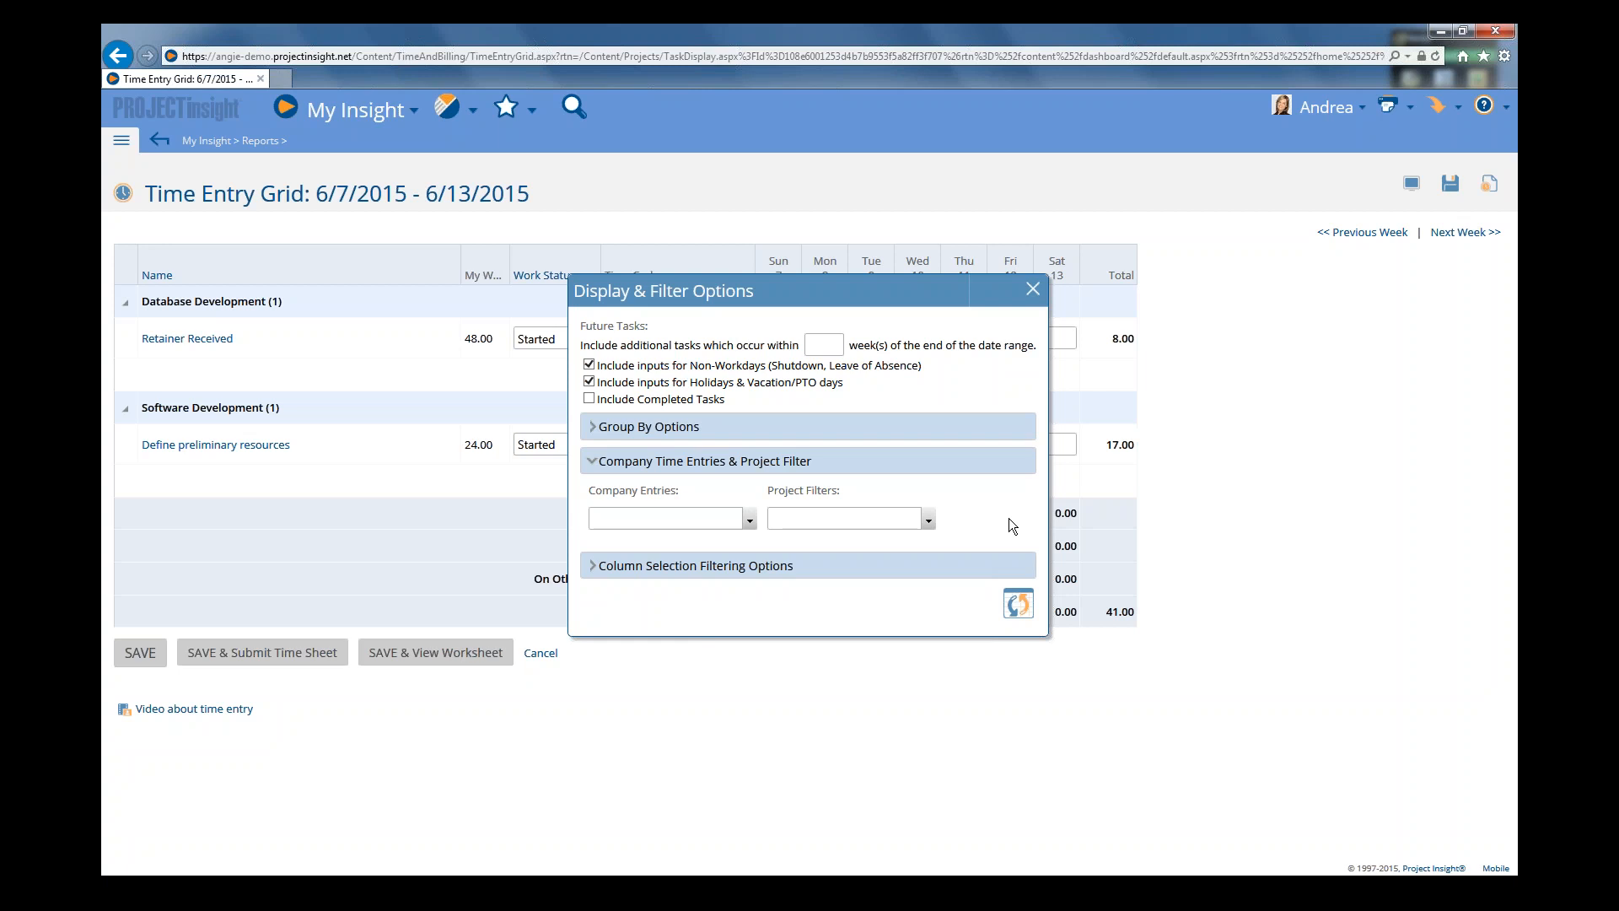
{"action": "left_click", "coordinate": [749, 519]}
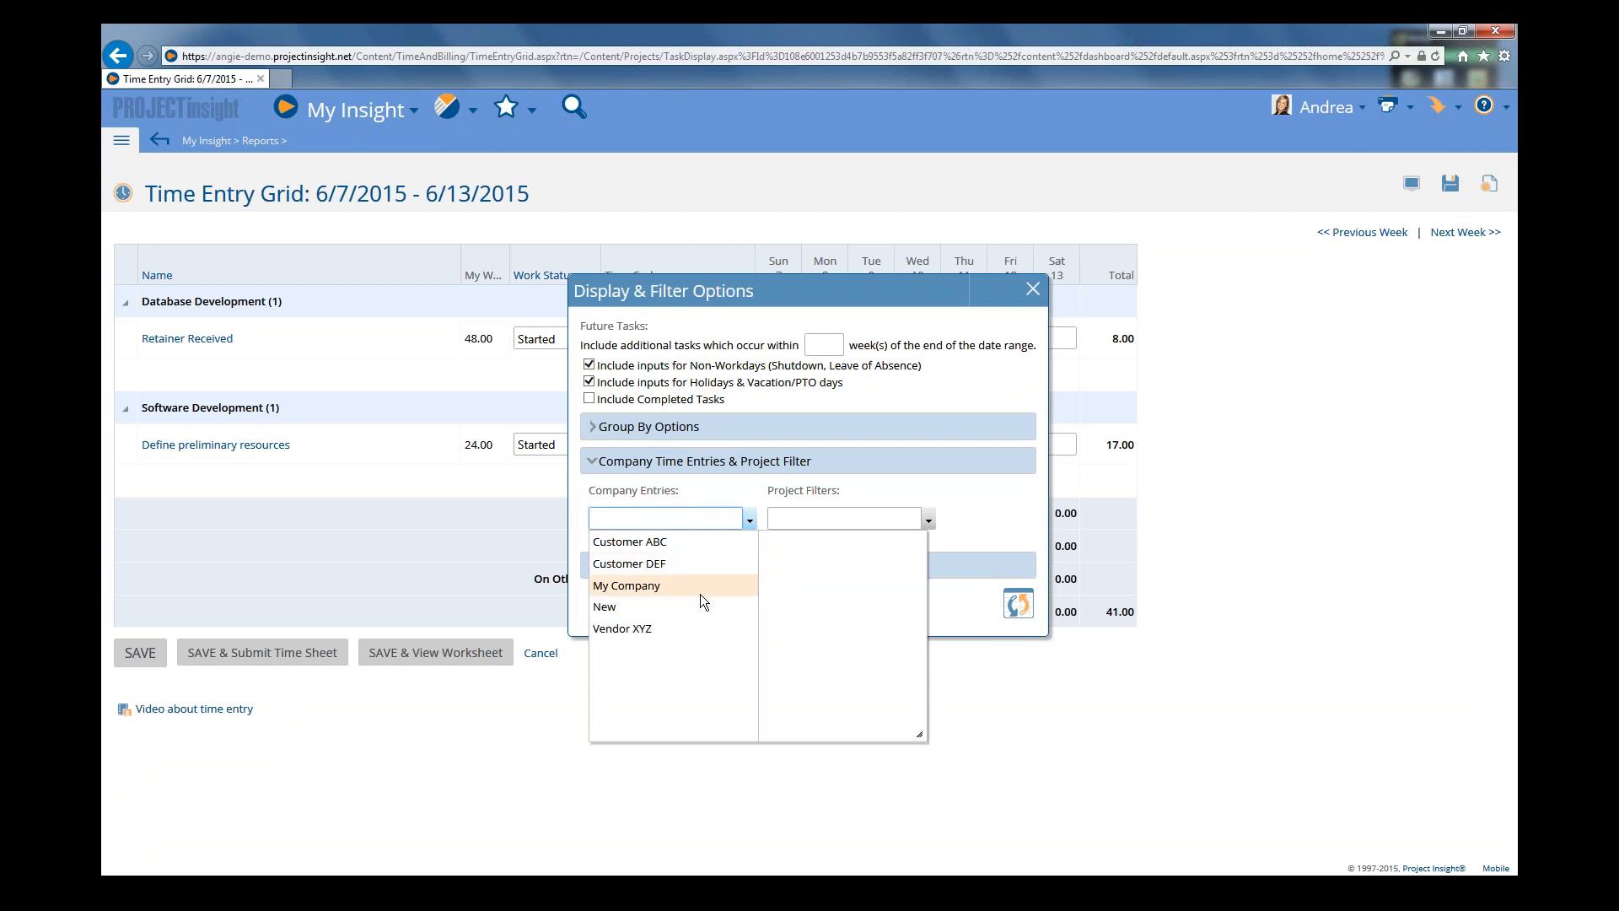
{"action": "left_click", "coordinate": [624, 589]}
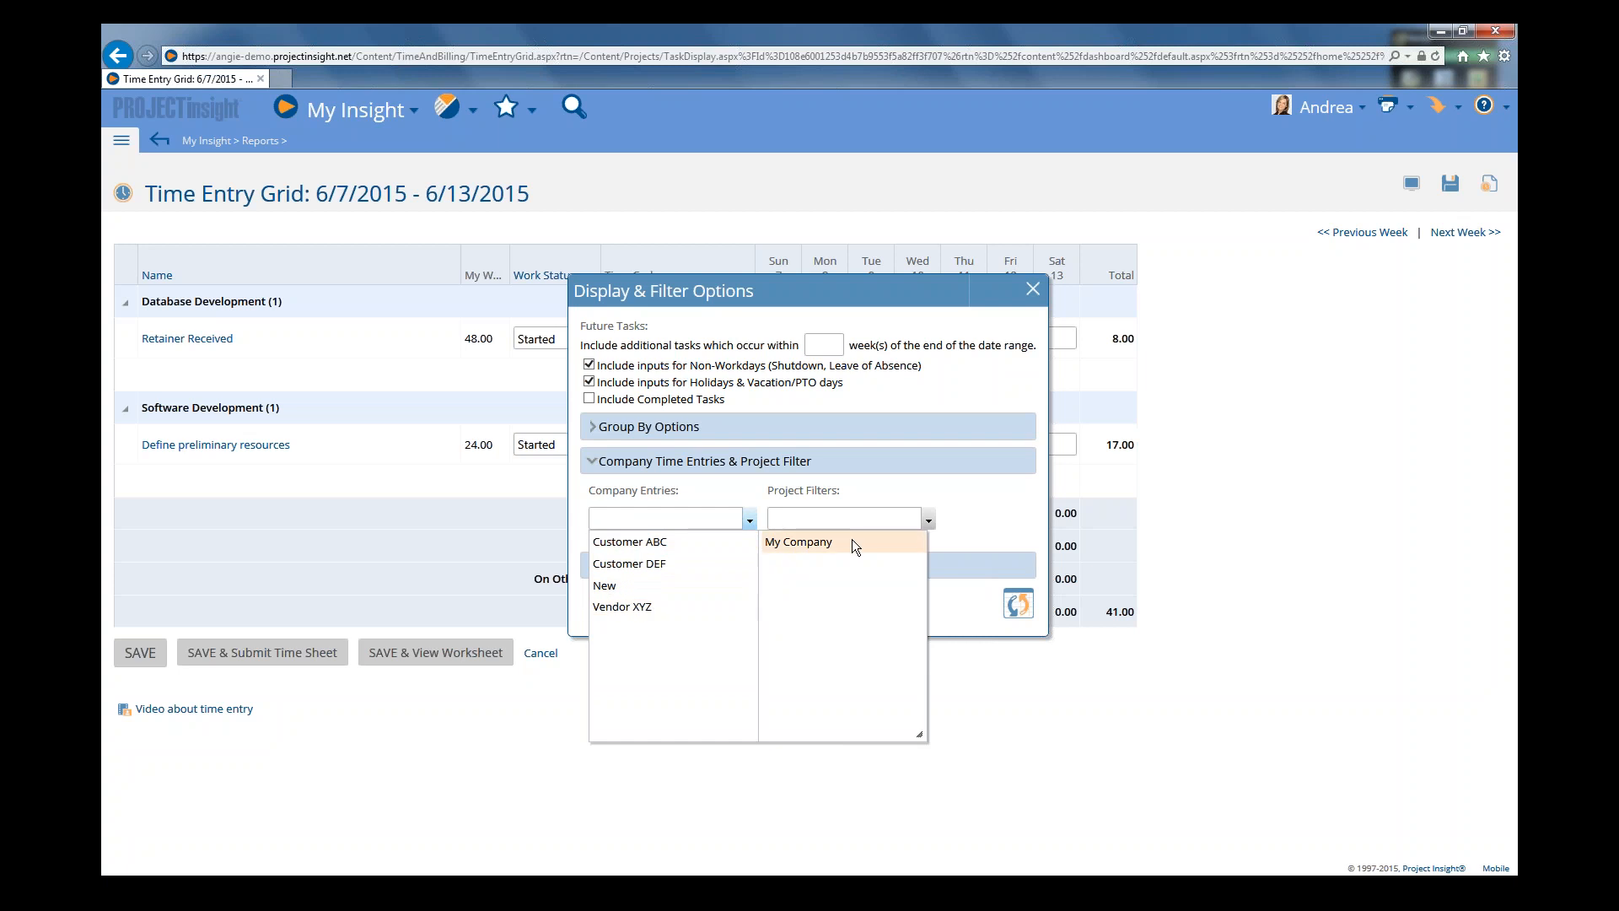
{"action": "left_click", "coordinate": [991, 516]}
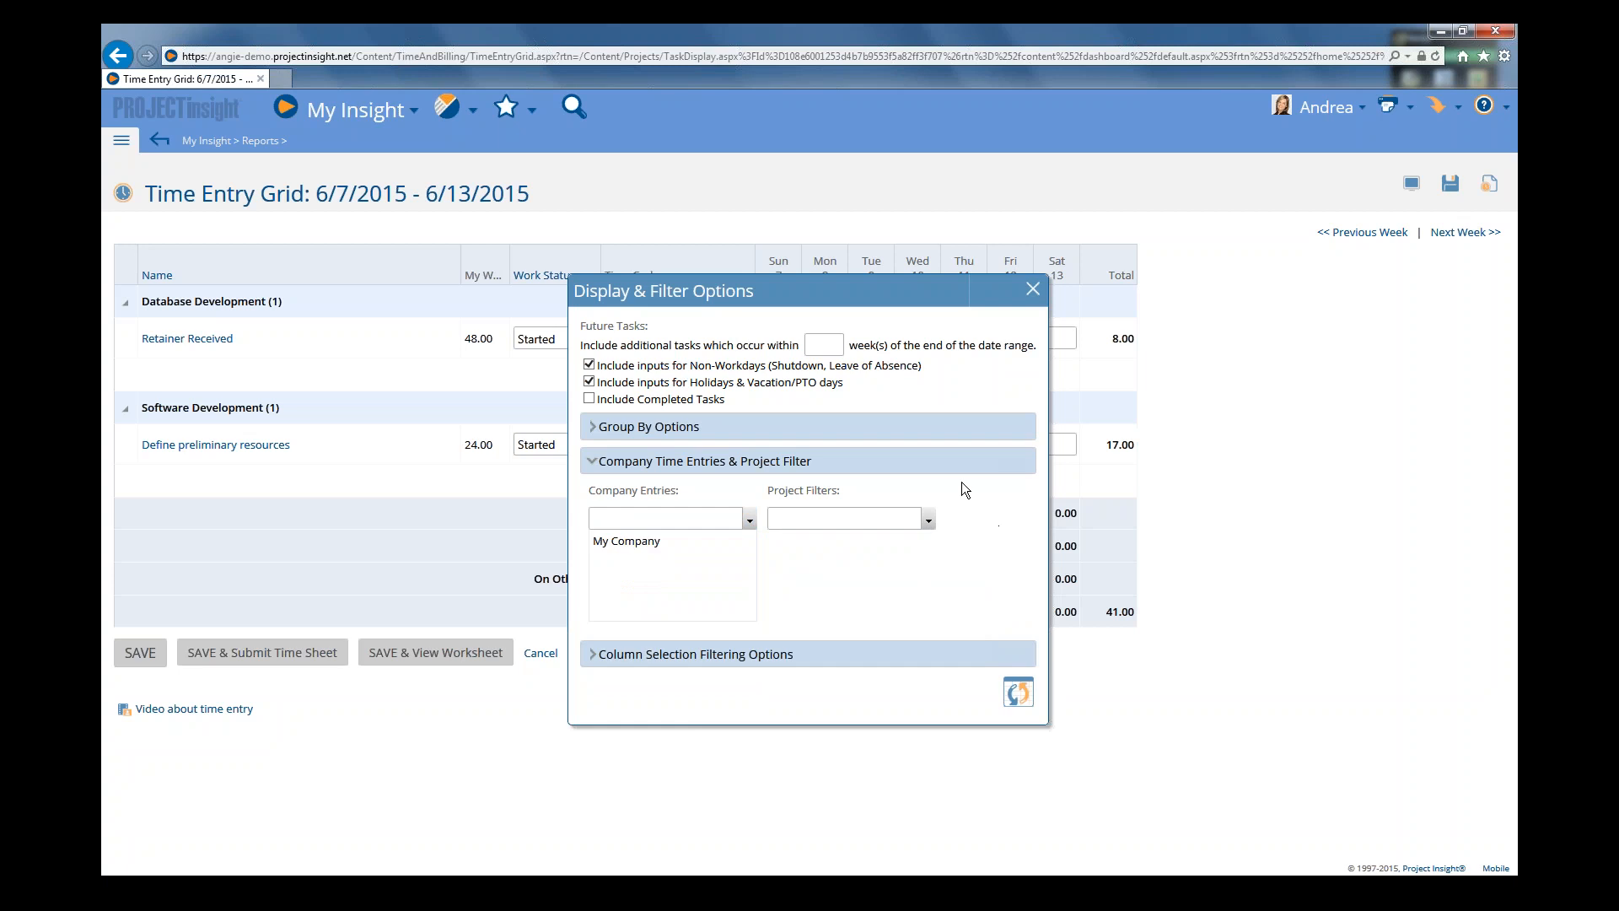
{"action": "left_click", "coordinate": [712, 460]}
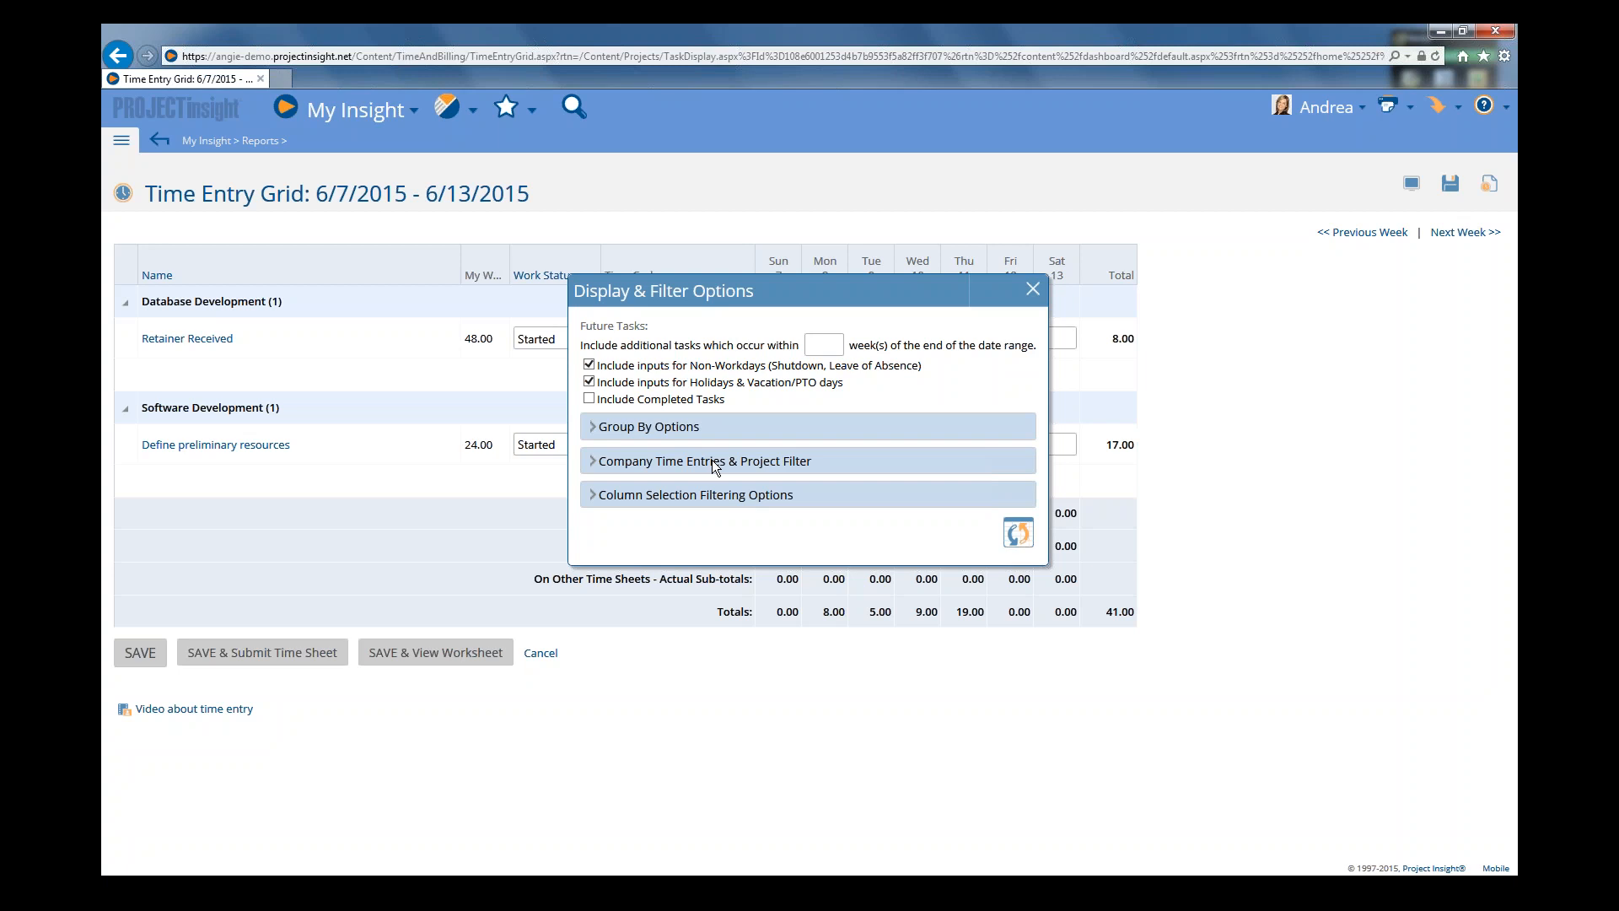
{"action": "left_click", "coordinate": [711, 461]}
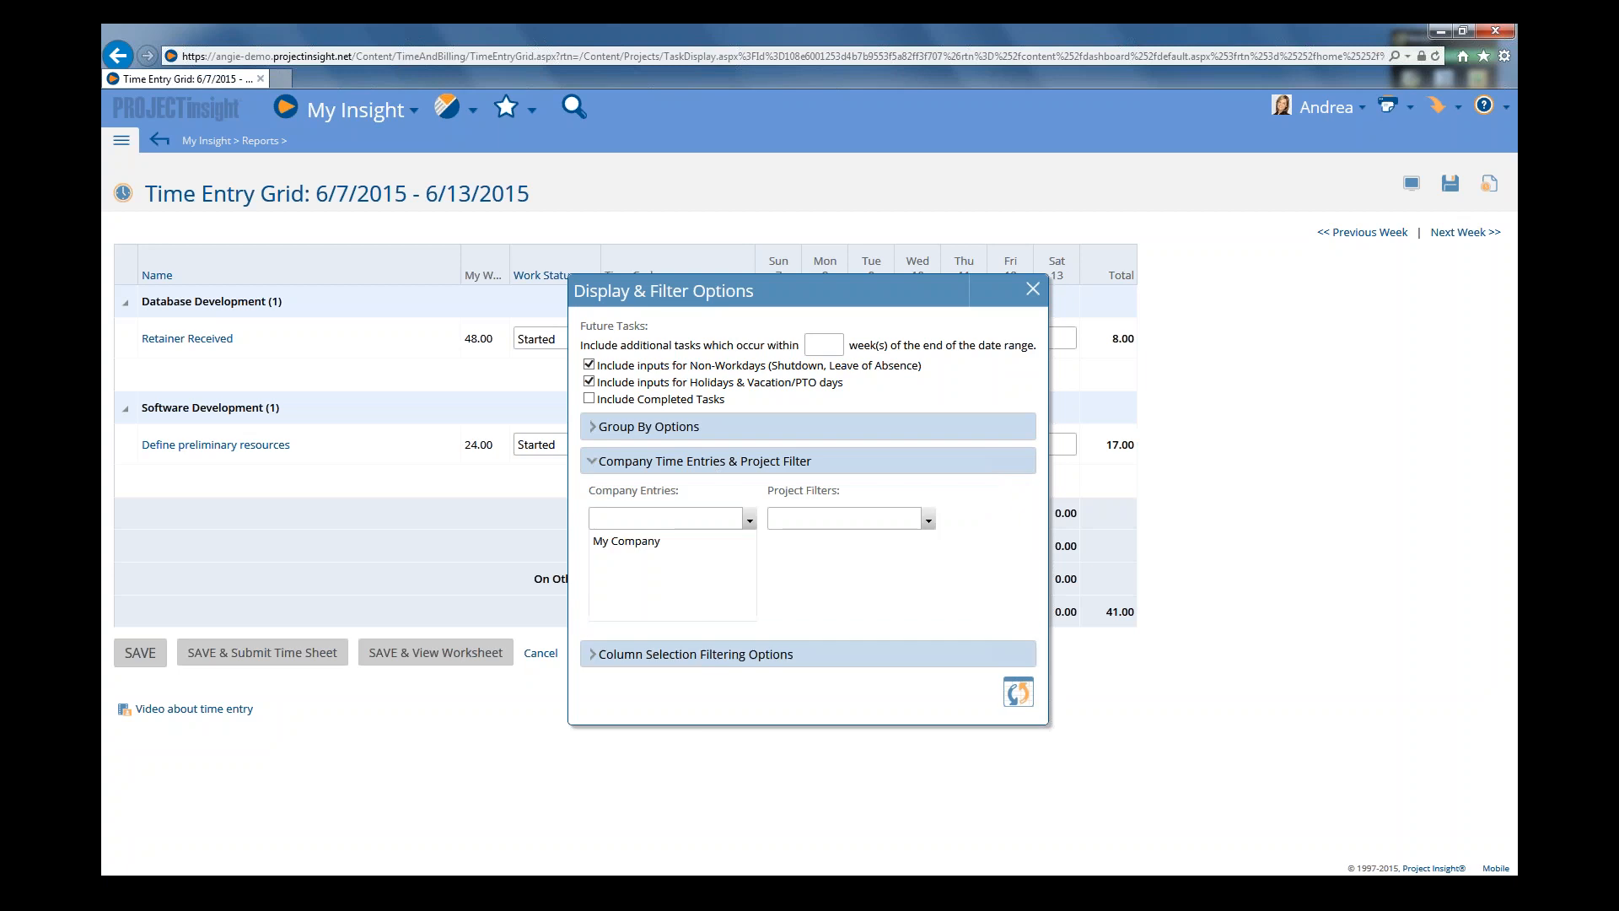
{"action": "left_click", "coordinate": [705, 463]}
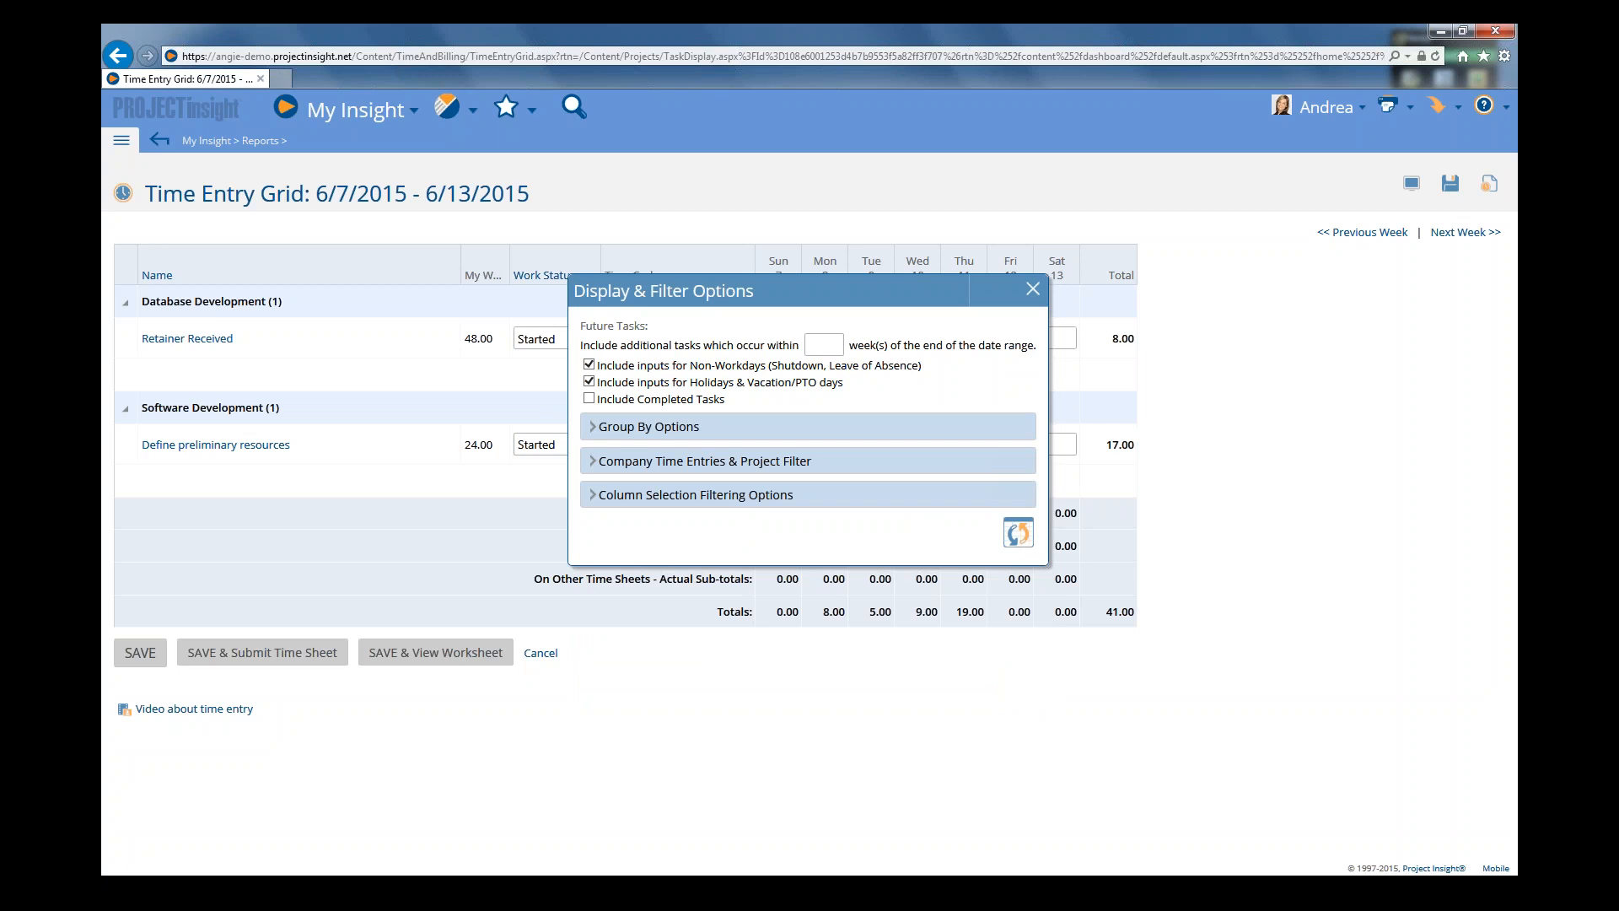
Add End Date to the grid's selected columns and refresh the Time Entry Grid with the chosen options
{"action": "left_click", "coordinate": [699, 497]}
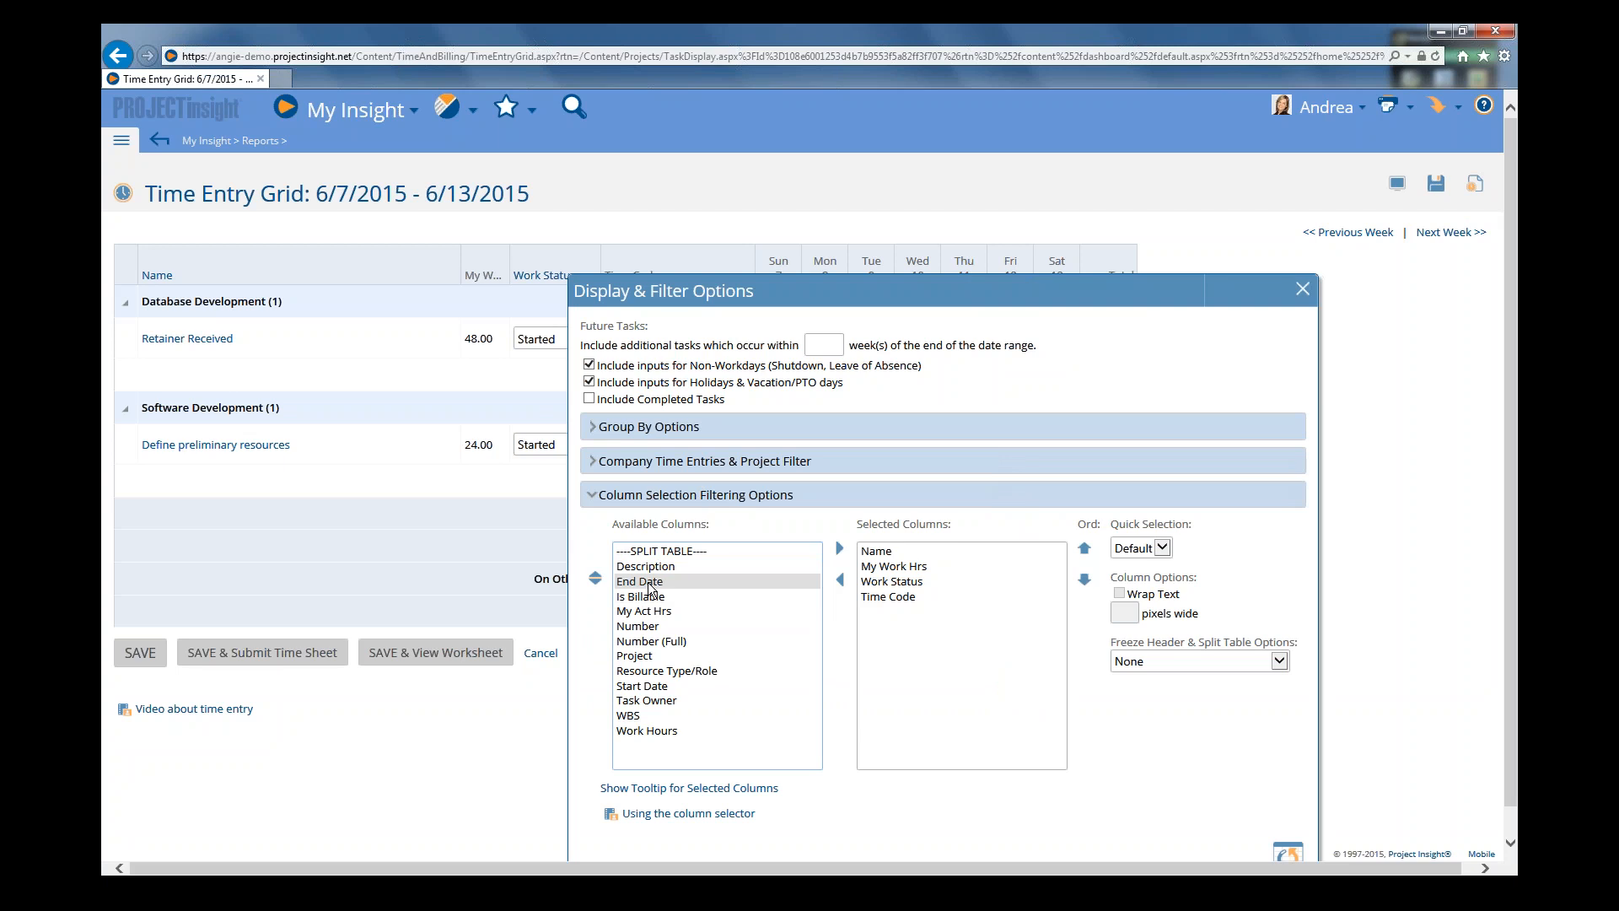
{"action": "left_click", "coordinate": [776, 582]}
{"action": "left_click", "coordinate": [841, 550]}
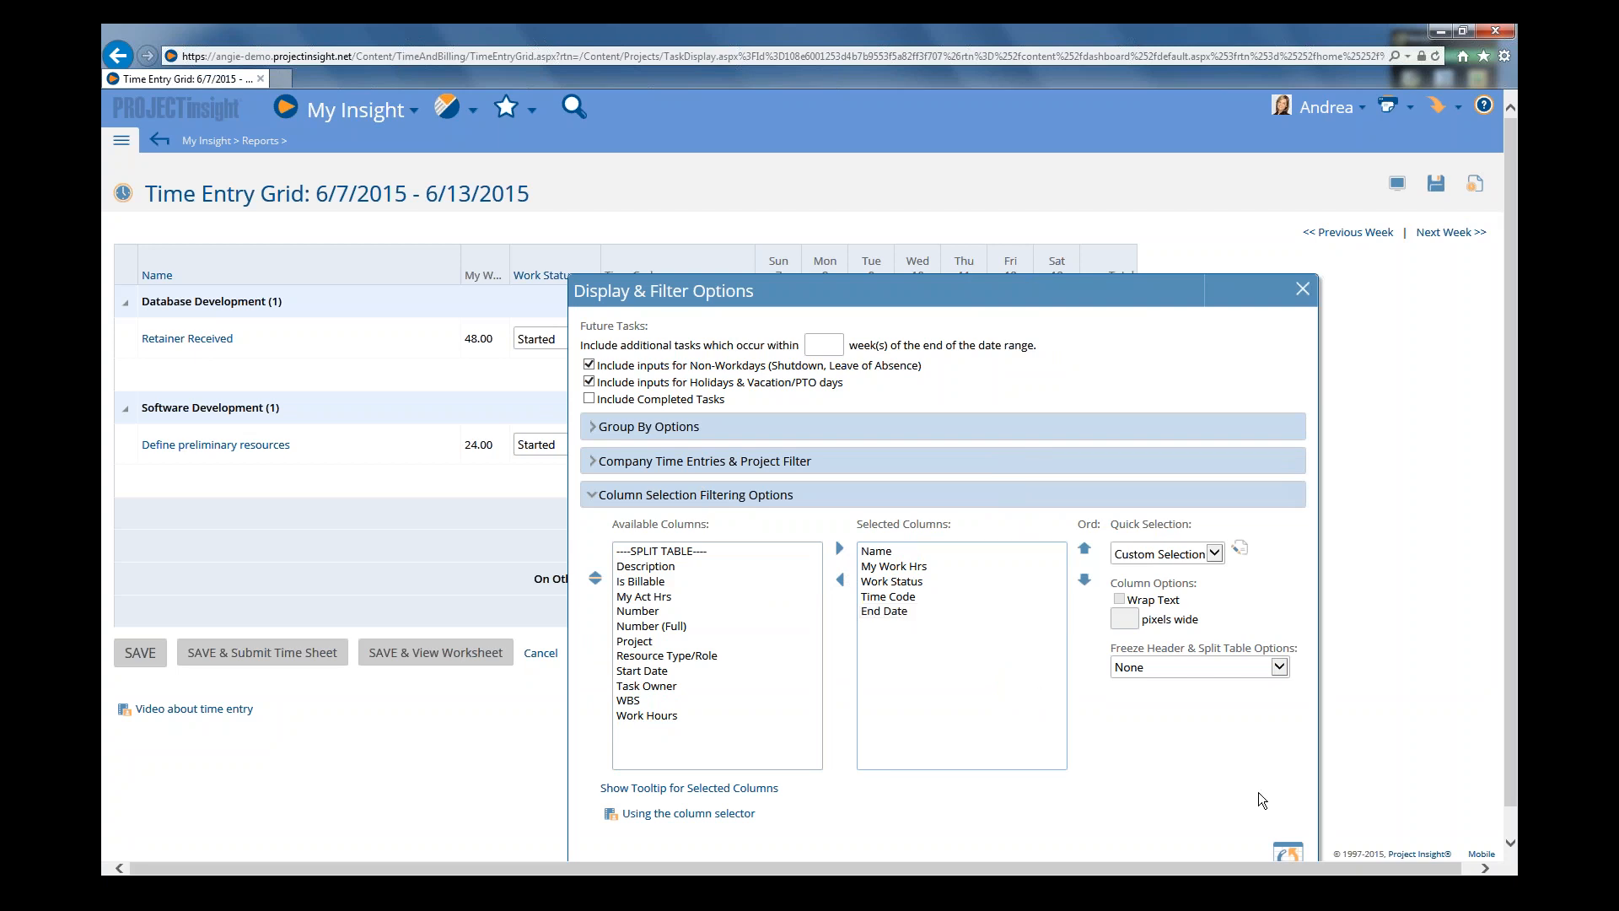
{"action": "scroll", "coordinate": [1258, 792], "scroll_direction": "down", "scroll_amount": 1}
{"action": "left_click", "coordinate": [1287, 835]}
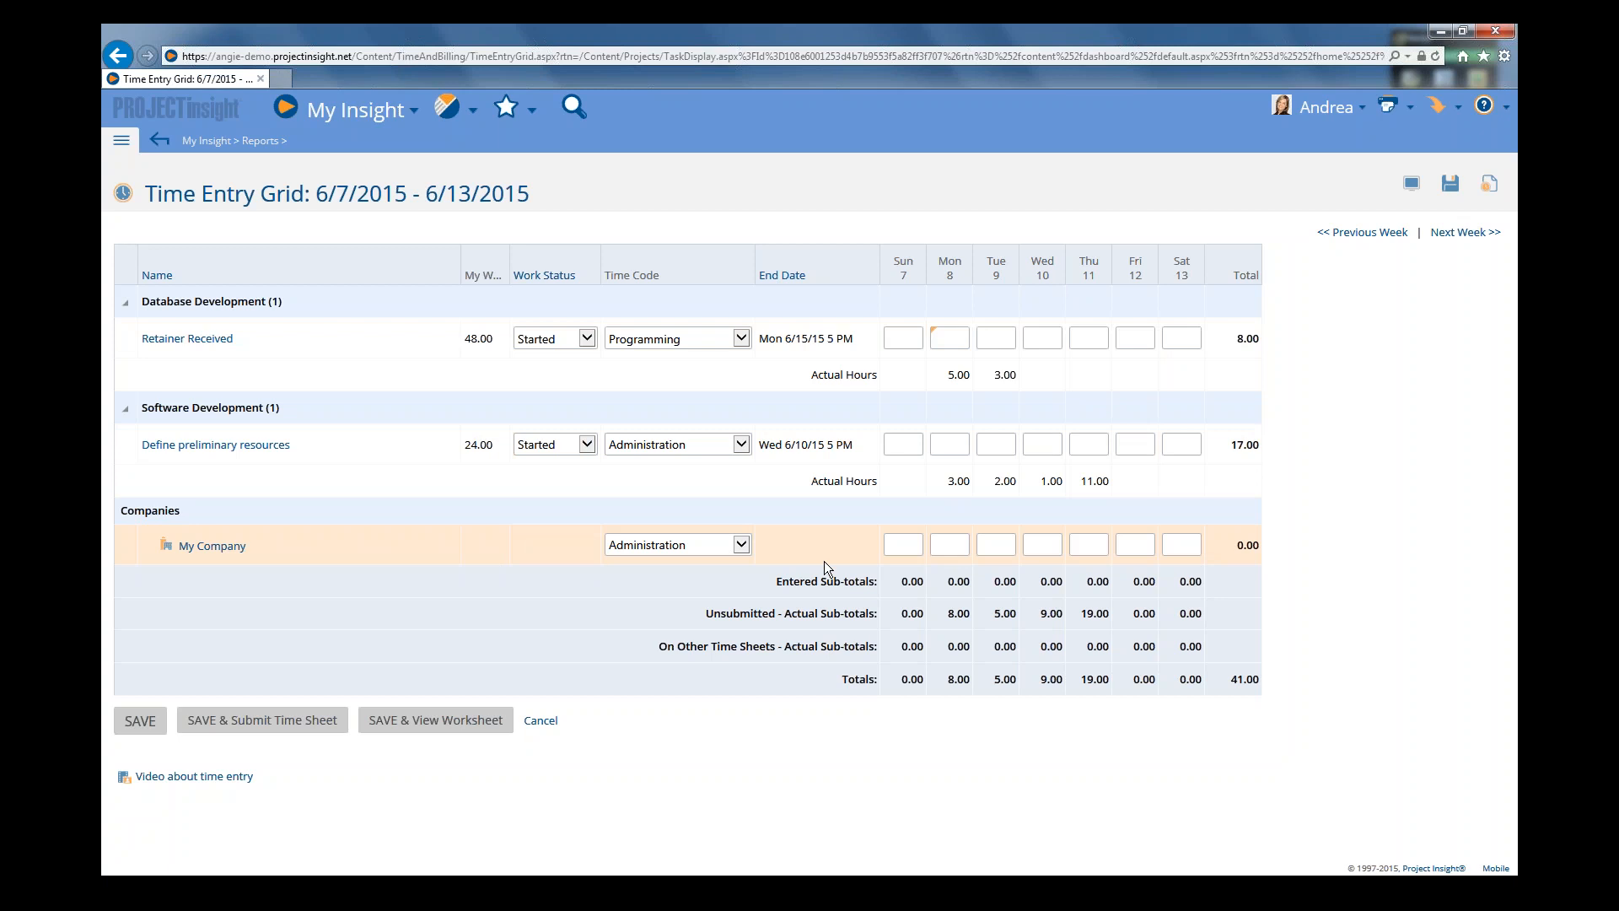
Enter 8 hours with the Vacation time code for My Company on Fri 12, then save and view the worksheet
{"action": "left_click", "coordinate": [742, 545]}
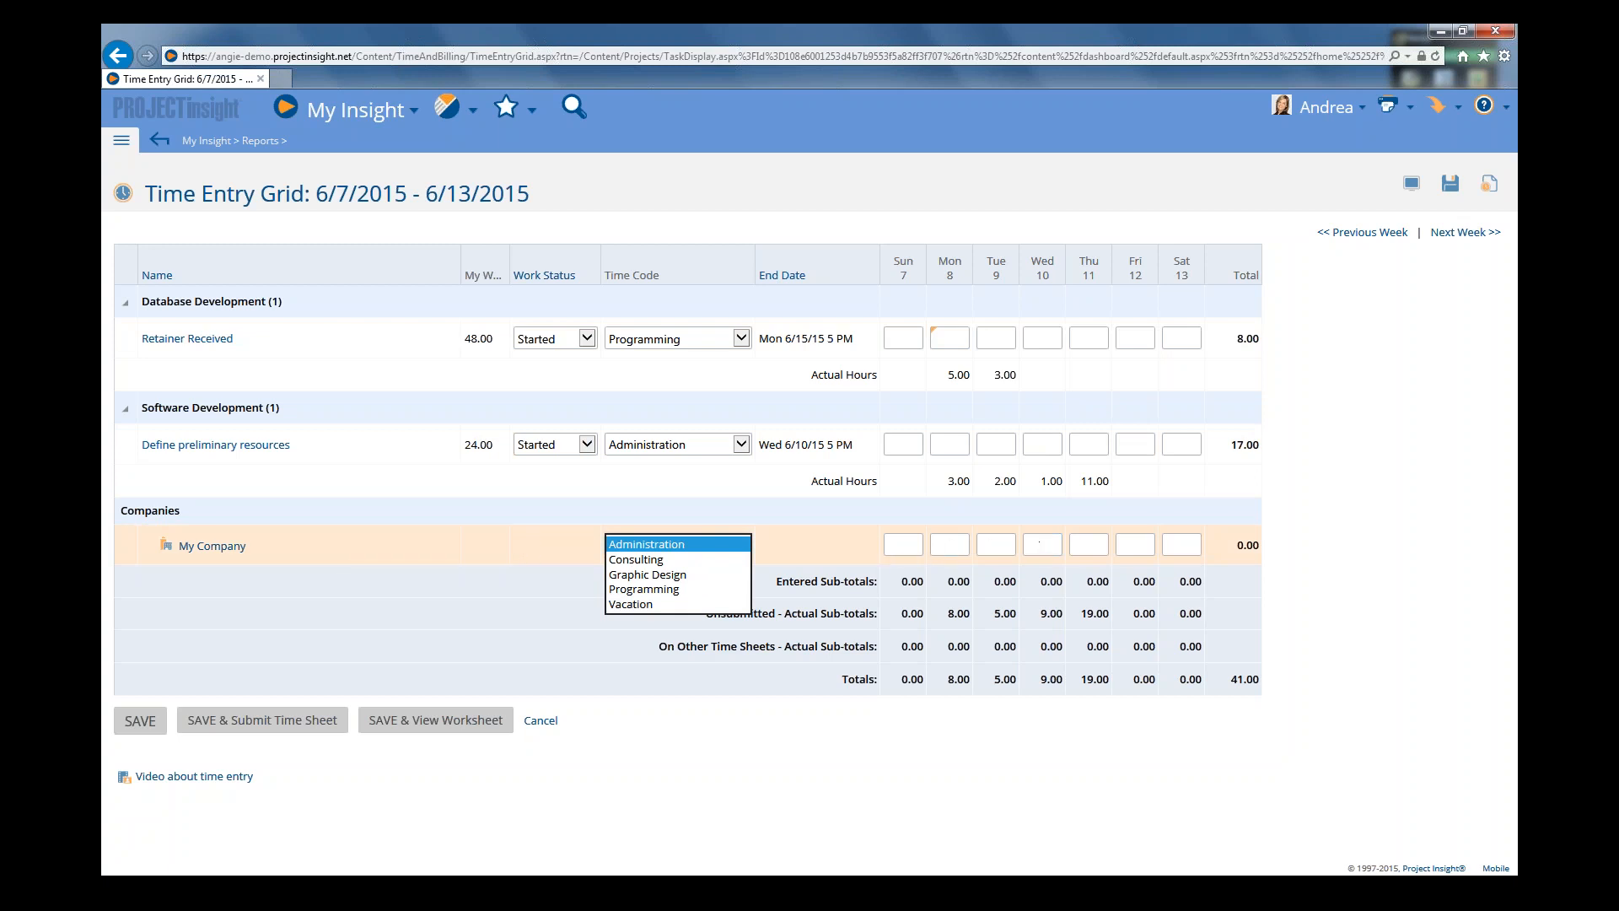
{"action": "left_click", "coordinate": [641, 604]}
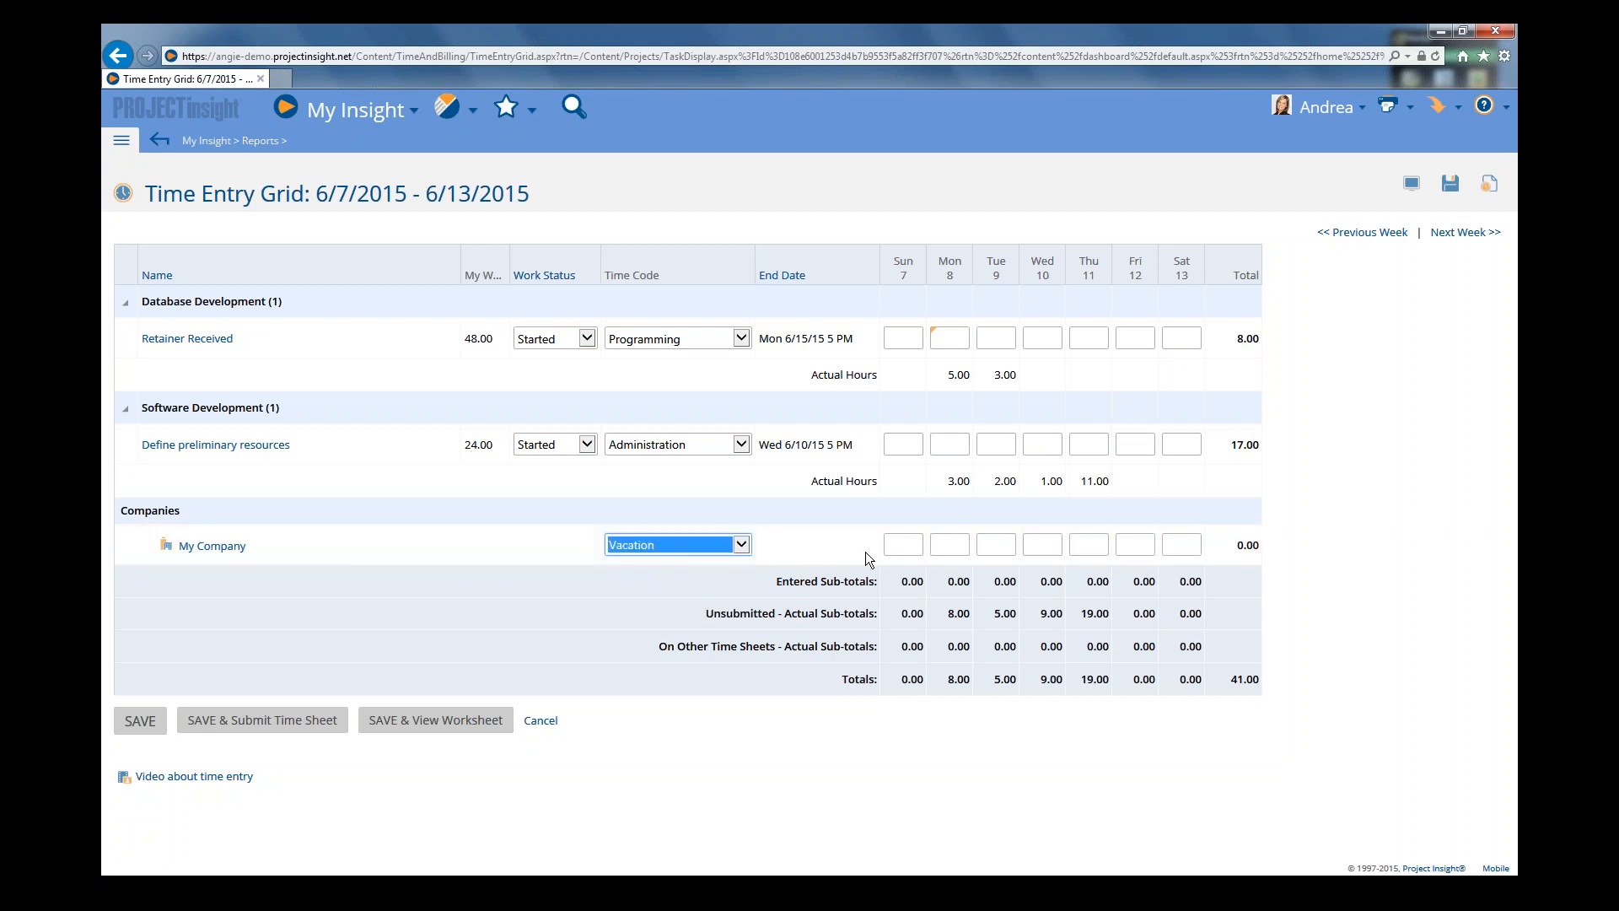
{"action": "left_click", "coordinate": [1127, 544]}
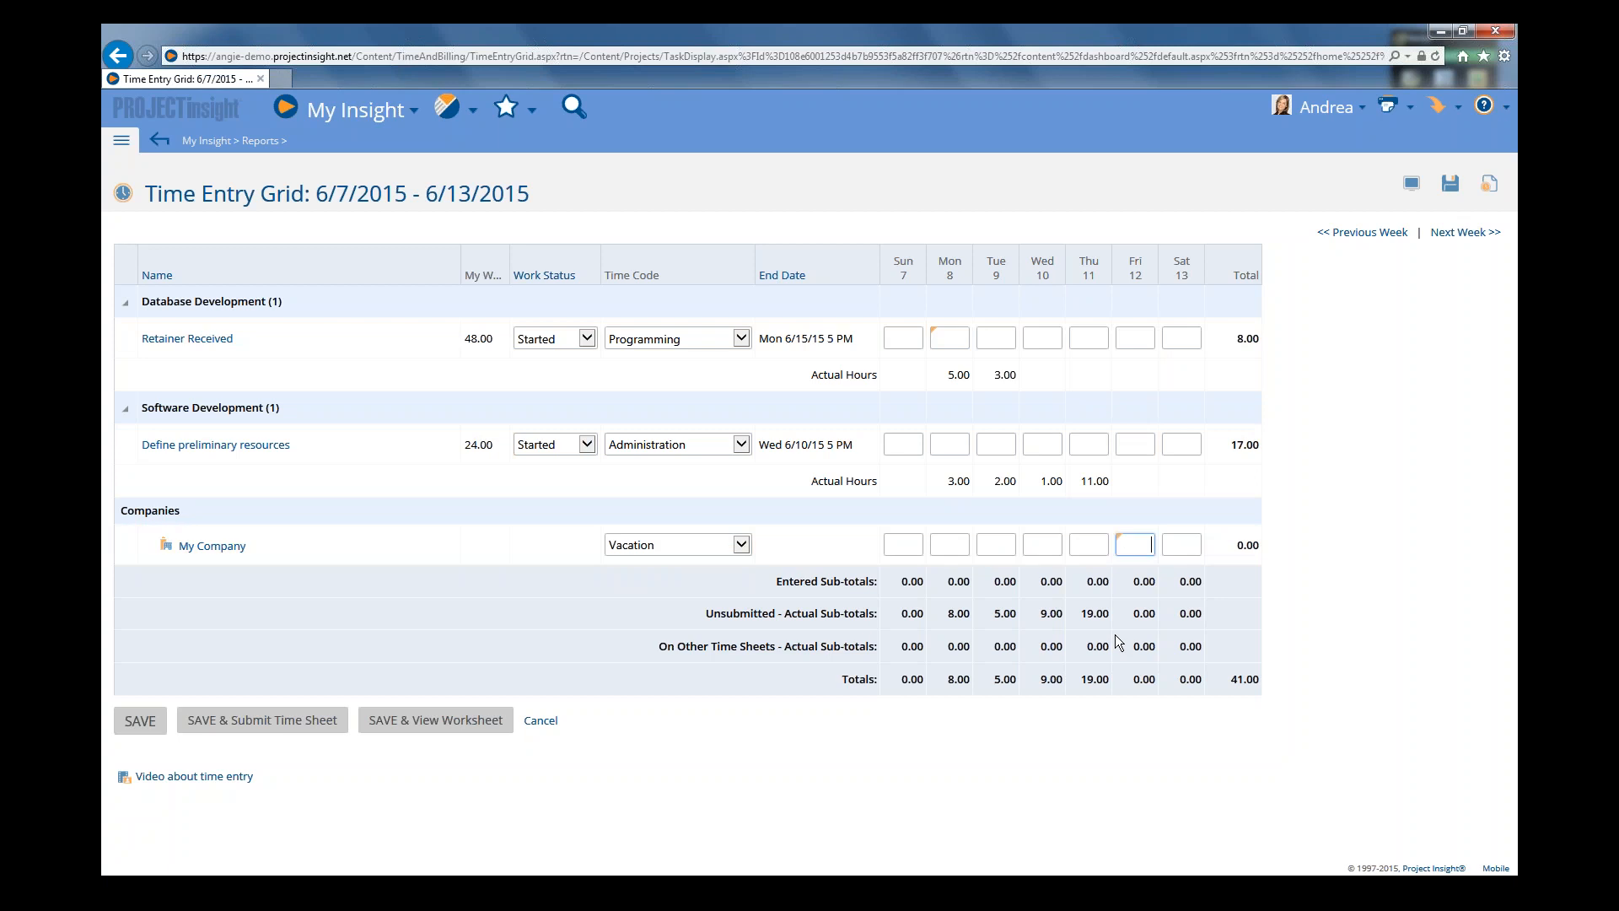
{"action": "type", "text": "8"}
{"action": "left_click", "coordinate": [646, 747]}
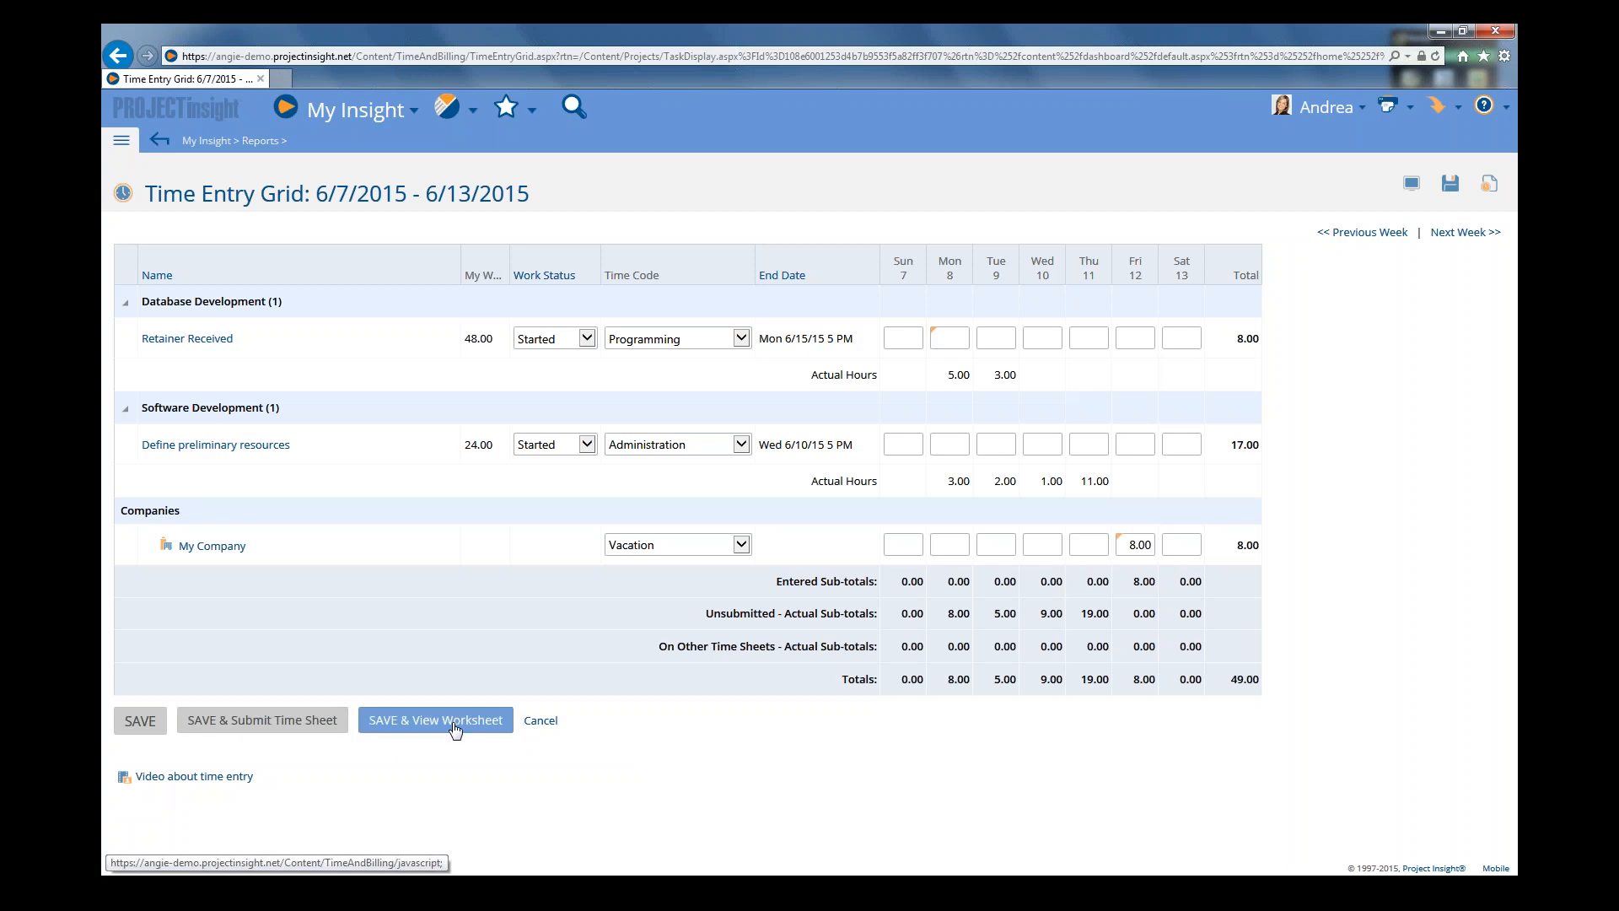
{"action": "left_click", "coordinate": [130, 721]}
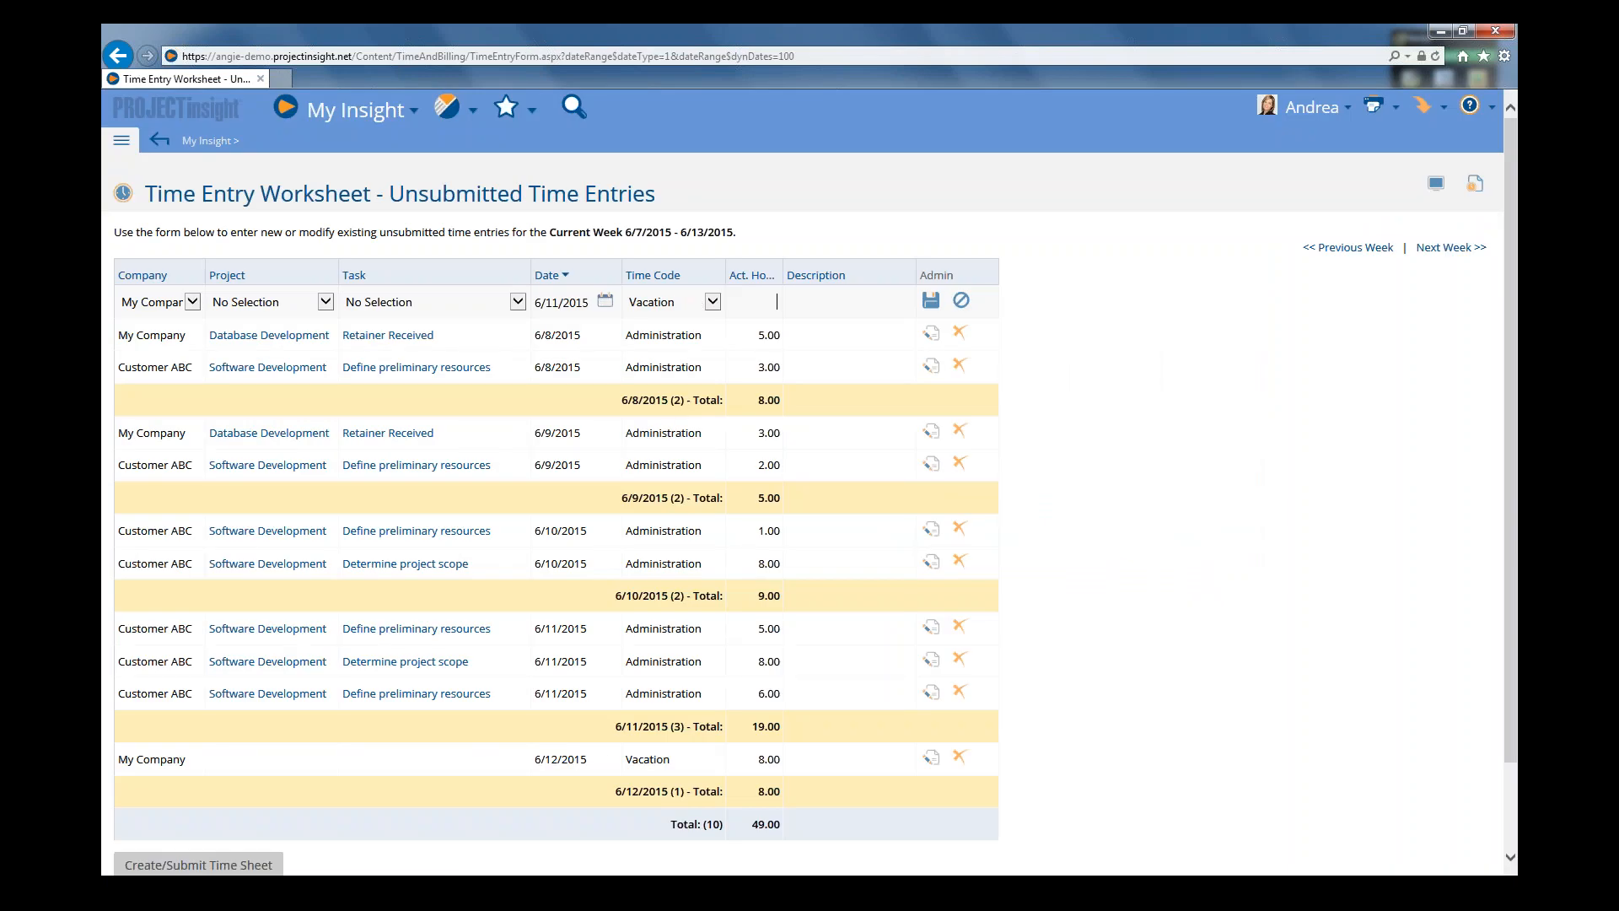
Add and save a worksheet entry of 2 hours on 6/9/2015 for the Retainer Received task in Database Development
{"action": "left_click", "coordinate": [383, 114]}
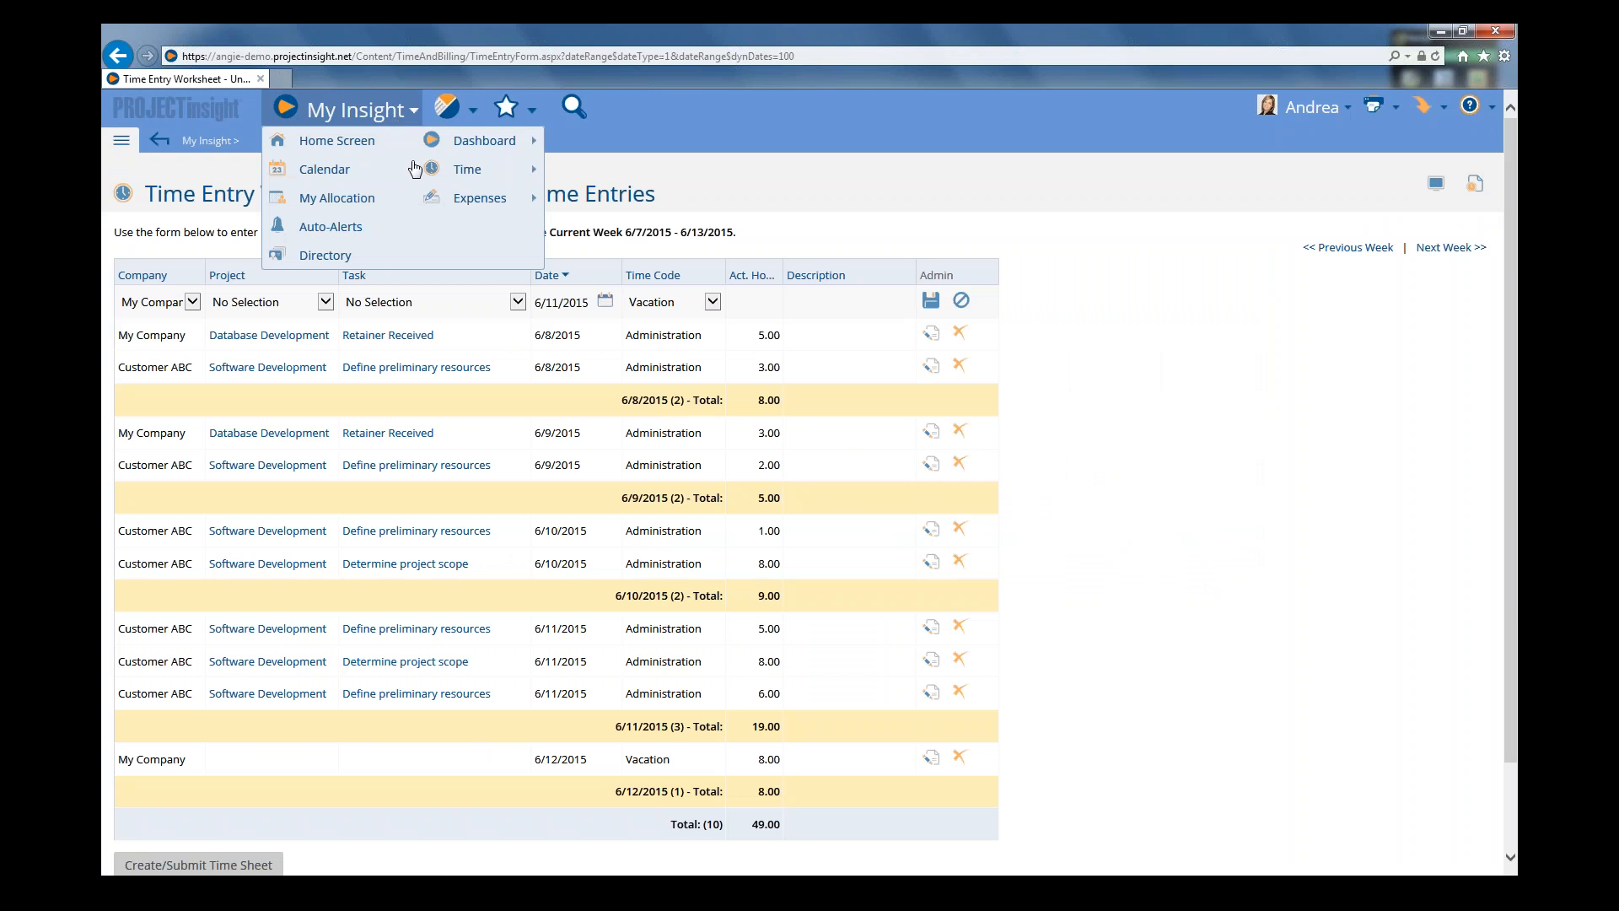
{"action": "mouse_move", "coordinate": [460, 169]}
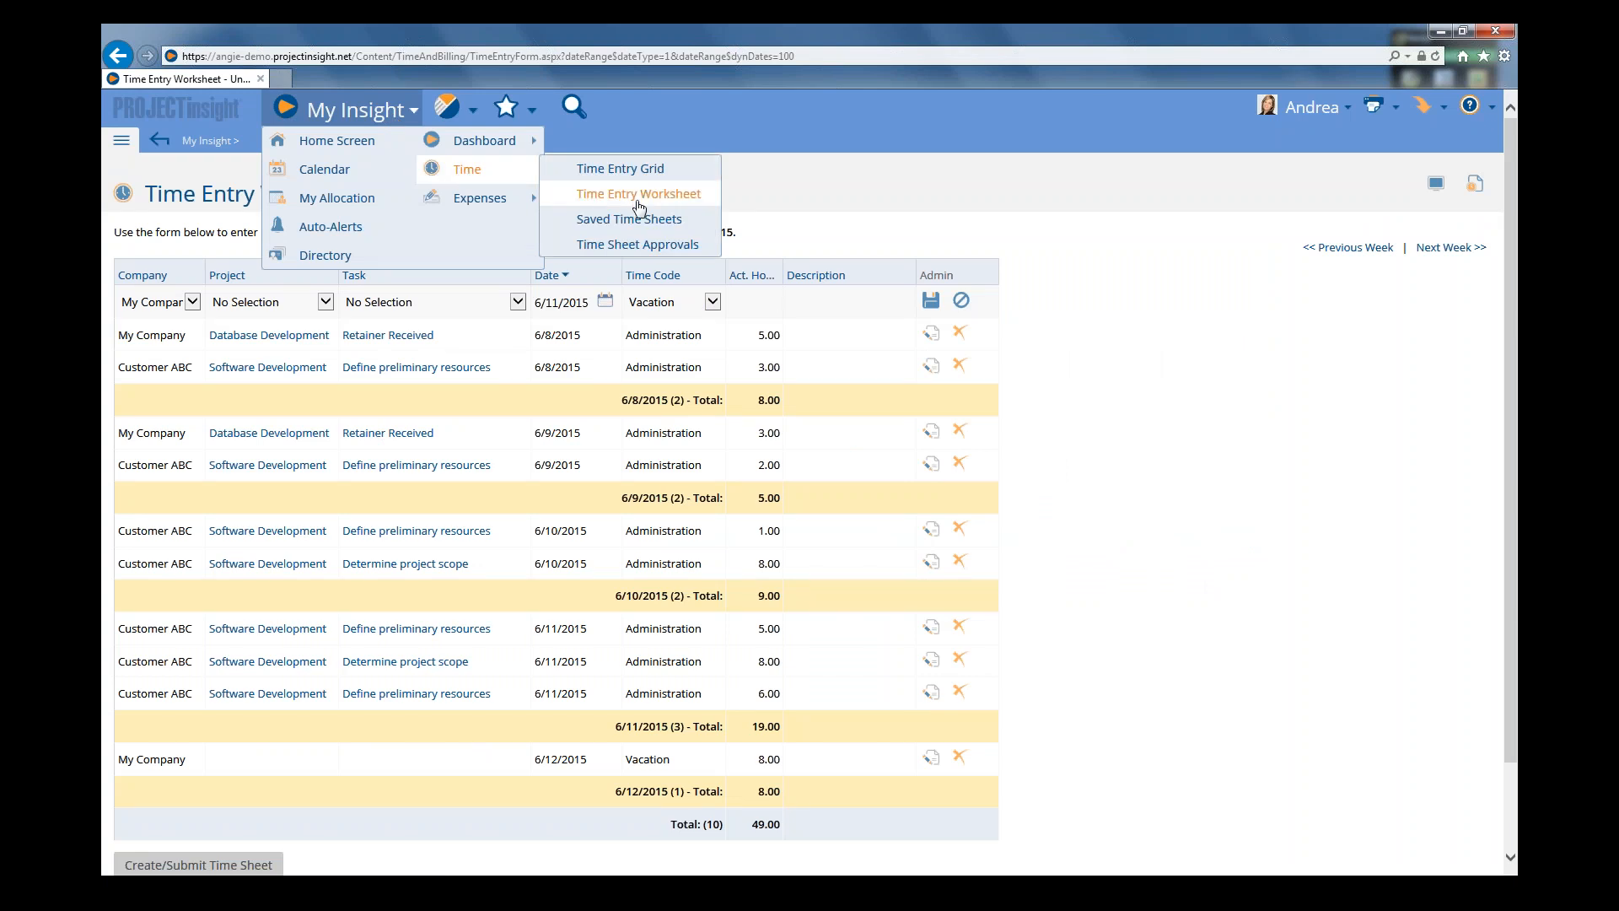
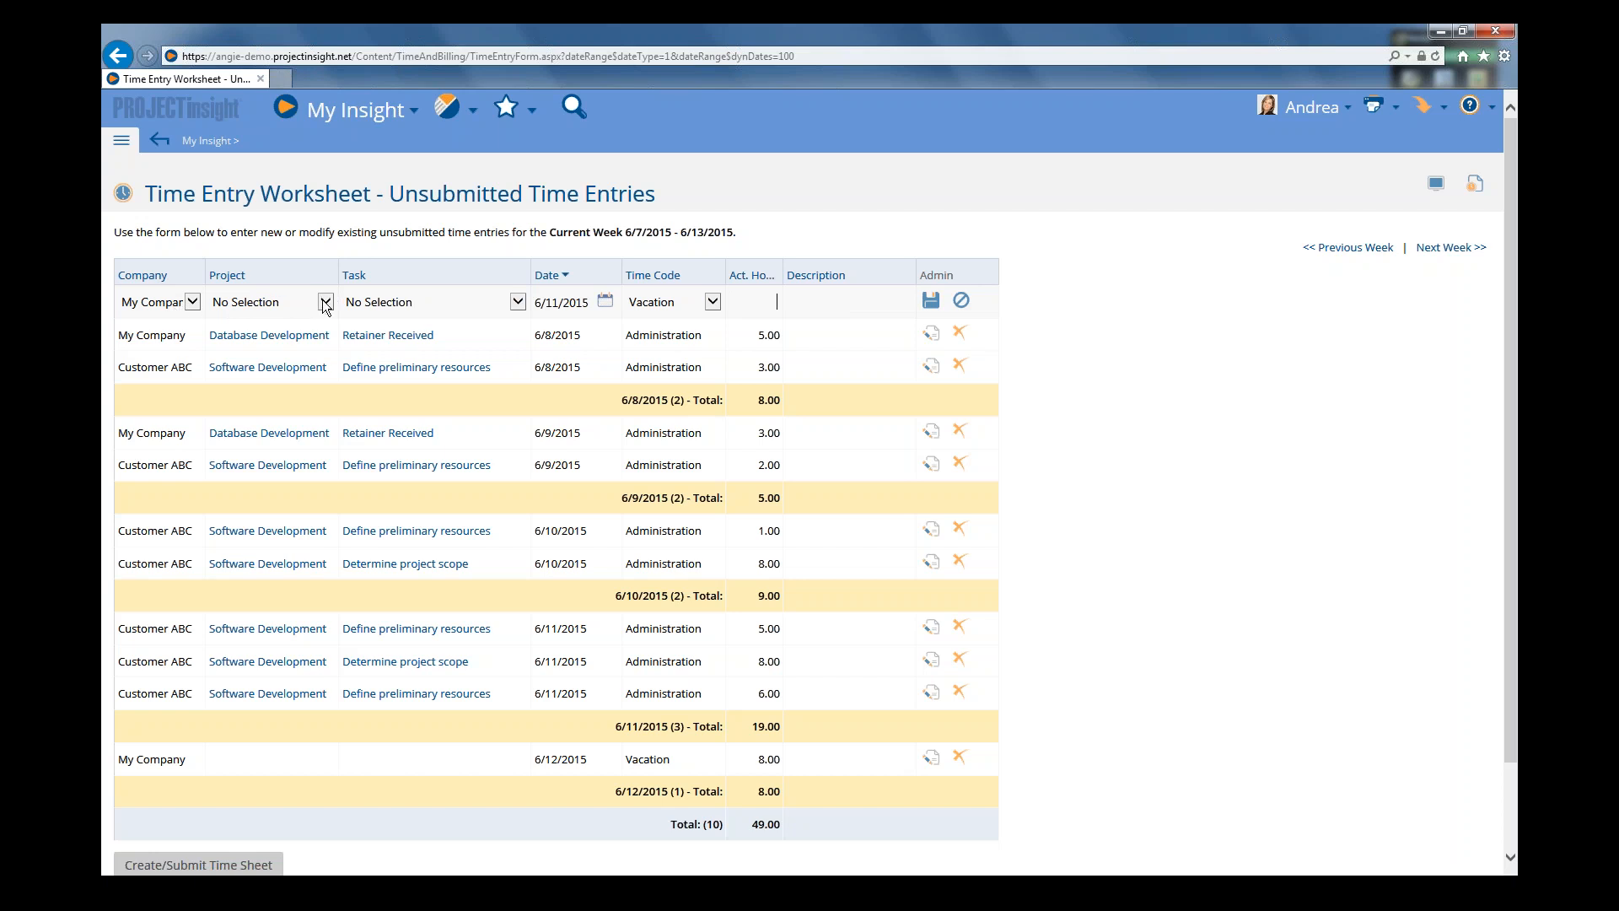
{"action": "left_click", "coordinate": [326, 302]}
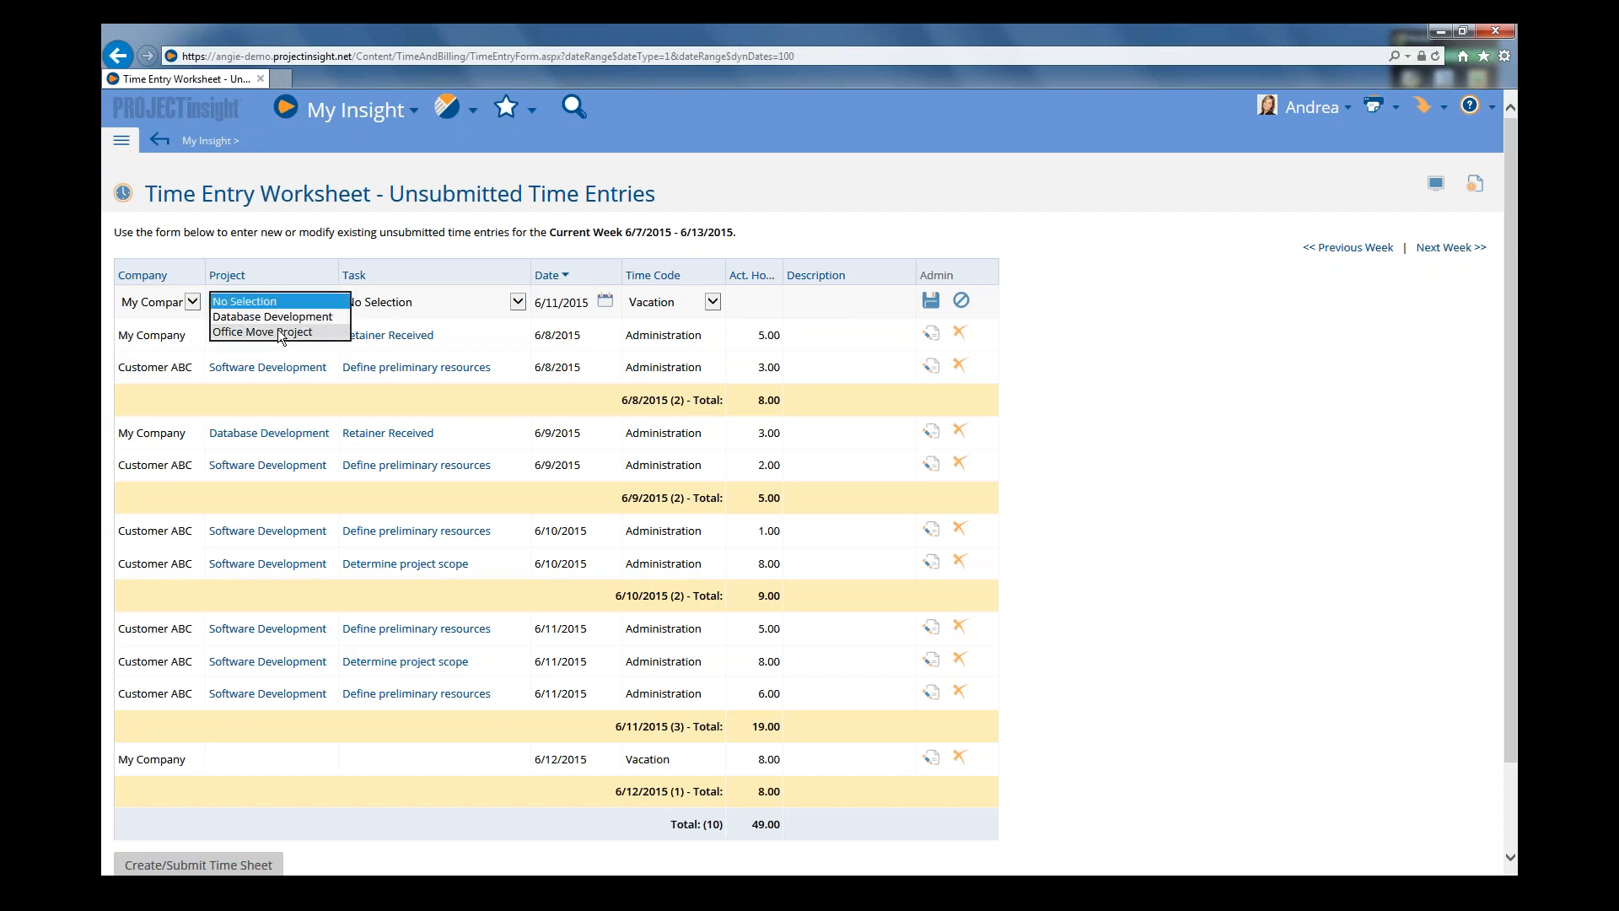
{"action": "left_click", "coordinate": [291, 319]}
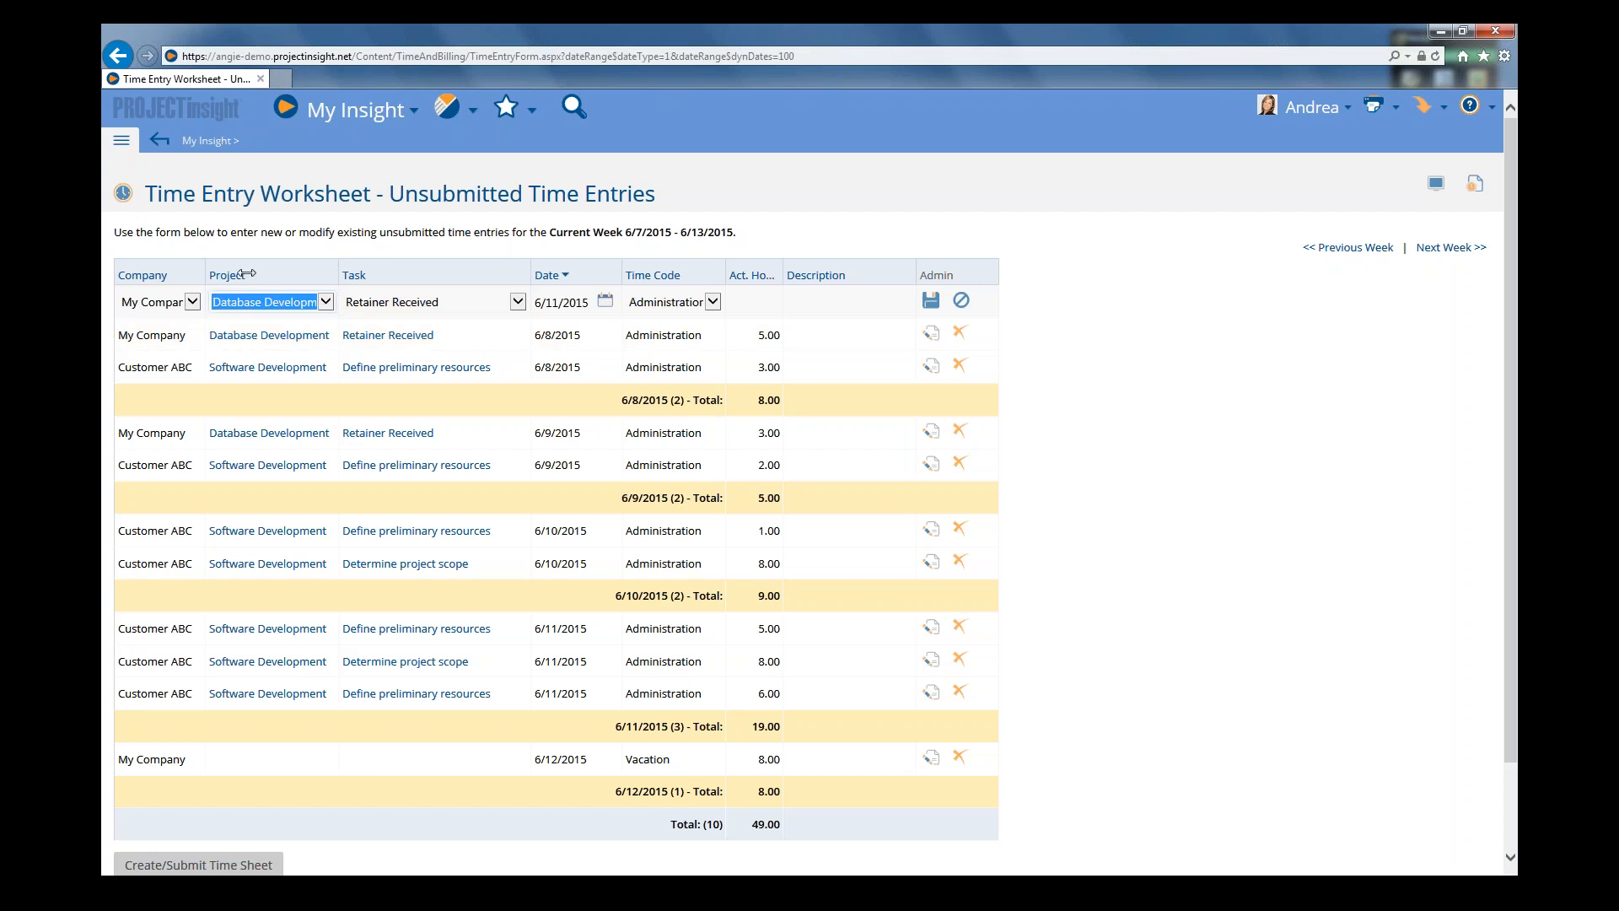
{"action": "left_click", "coordinate": [518, 302]}
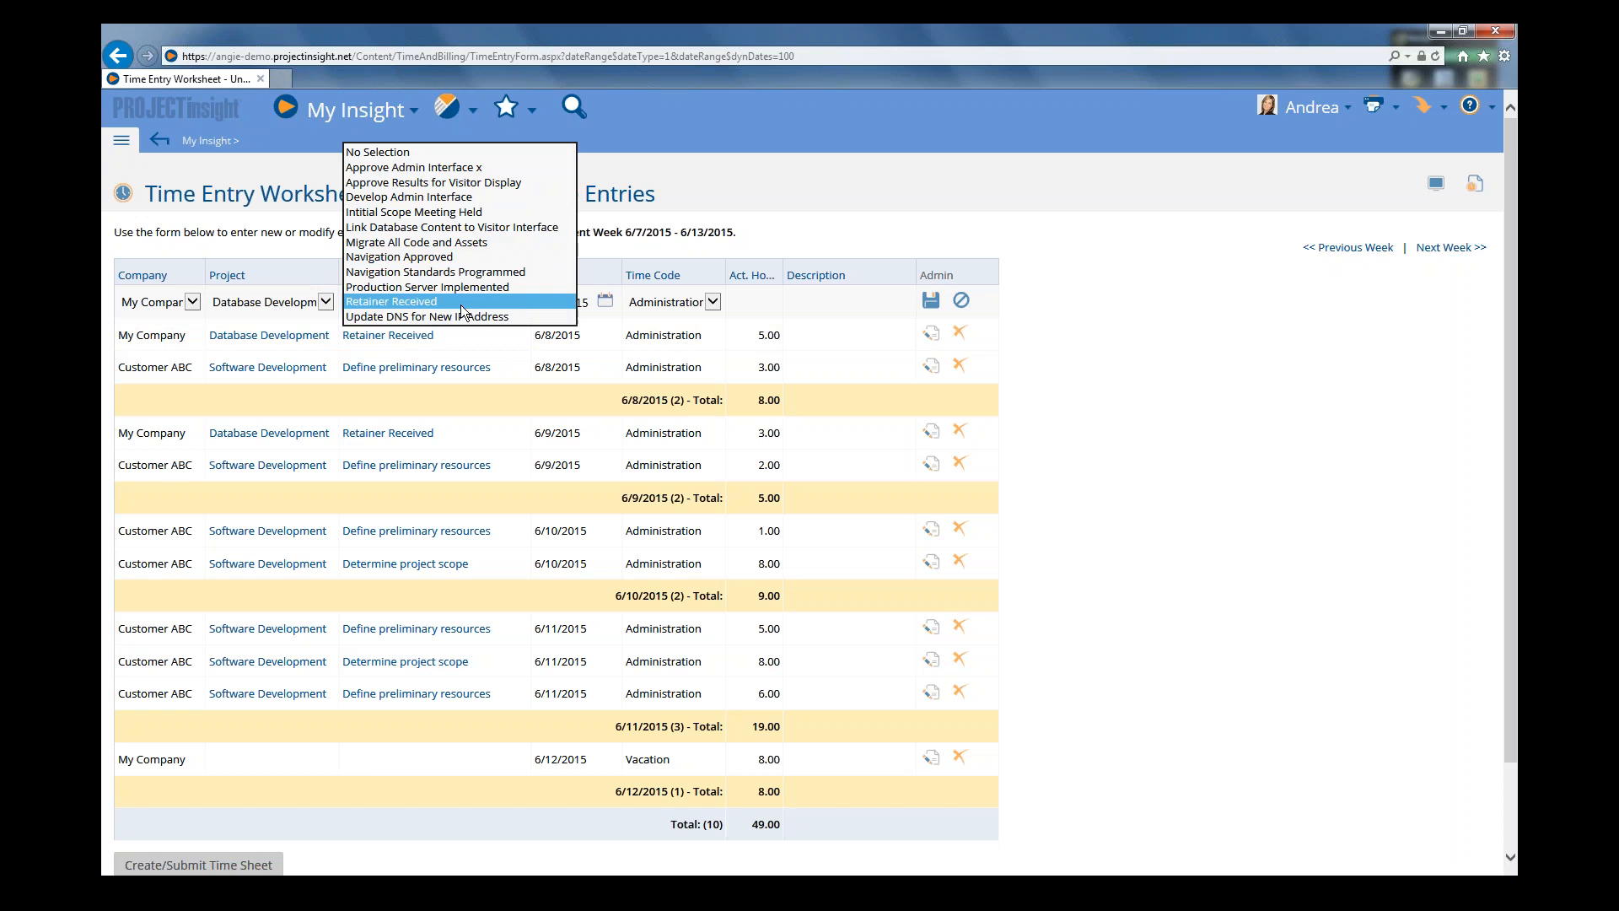
{"action": "left_click", "coordinate": [406, 302]}
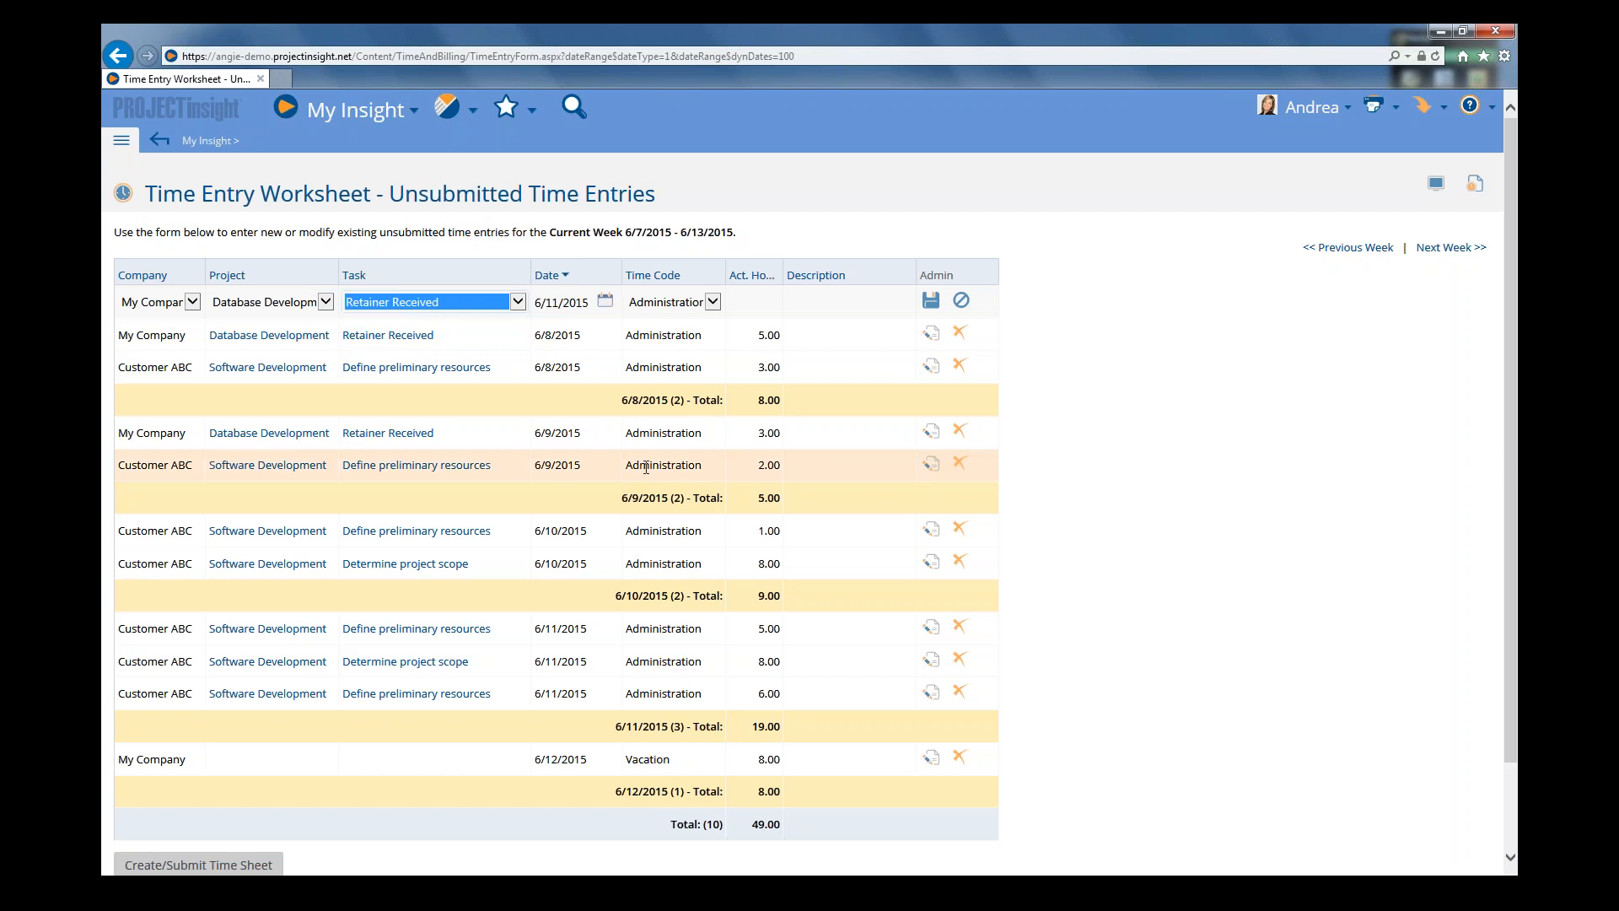
{"action": "left_click", "coordinate": [604, 300]}
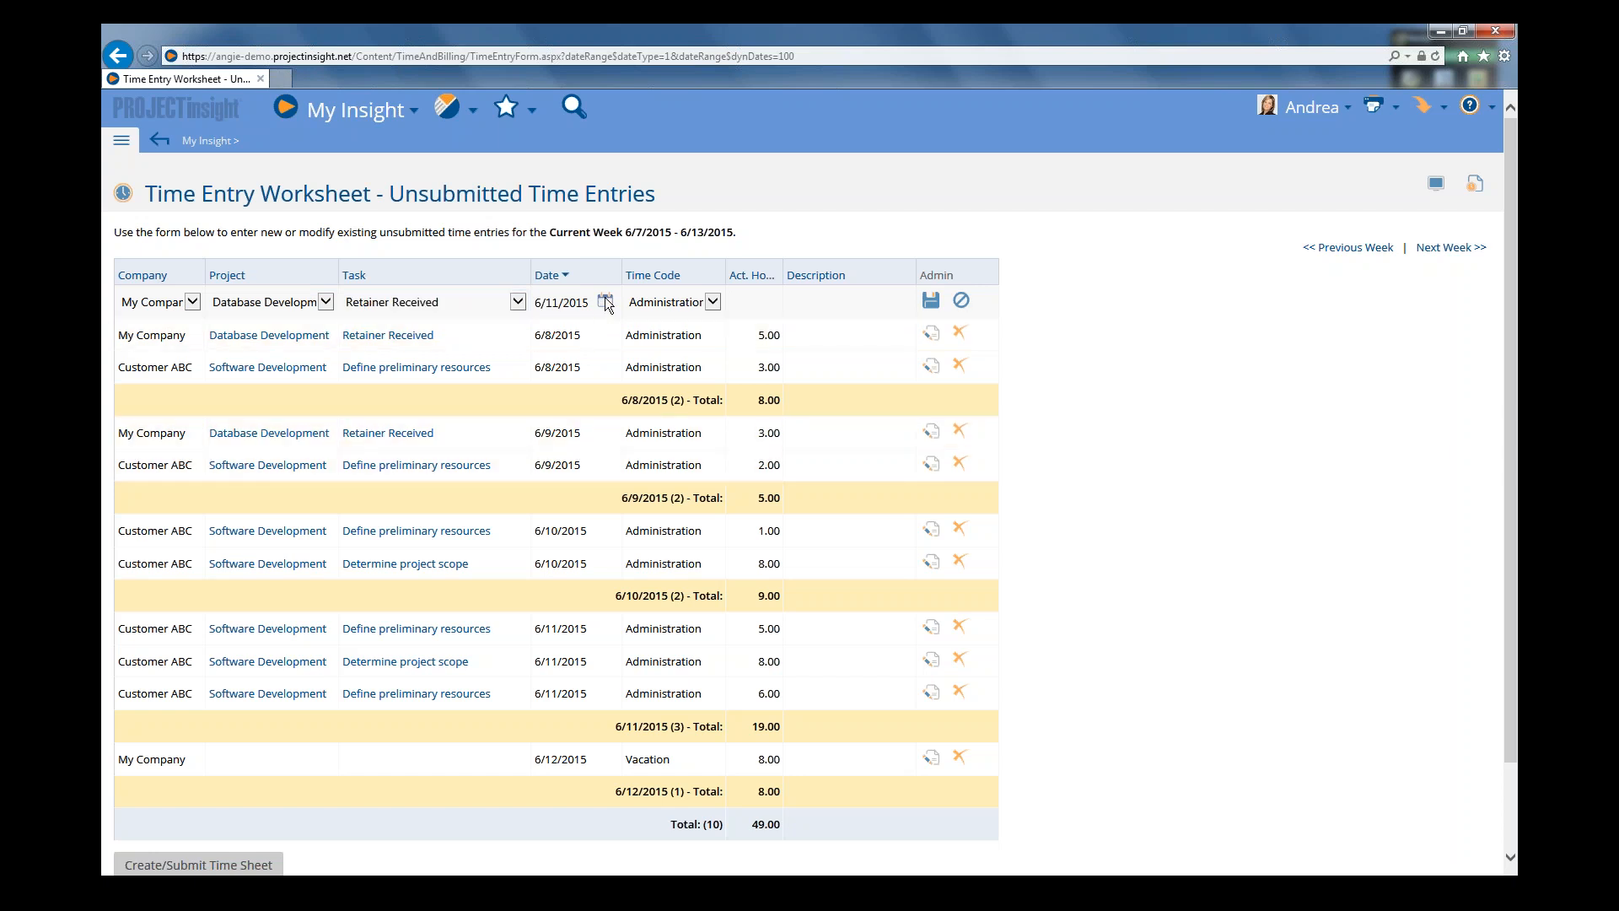
{"action": "left_click", "coordinate": [484, 379]}
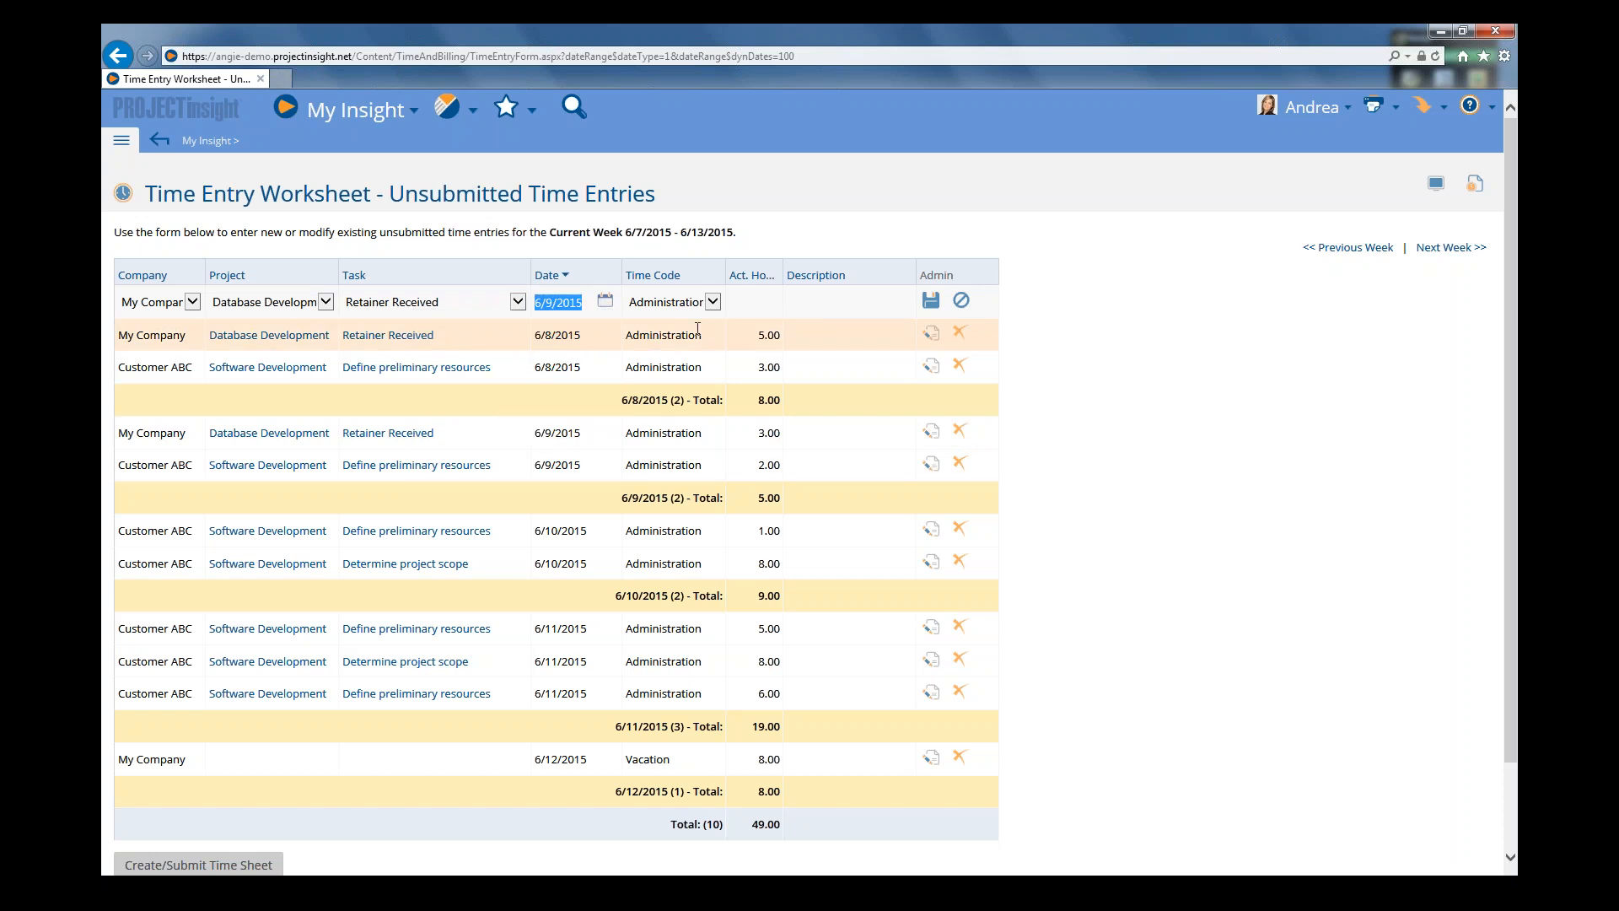
{"action": "left_click", "coordinate": [776, 302]}
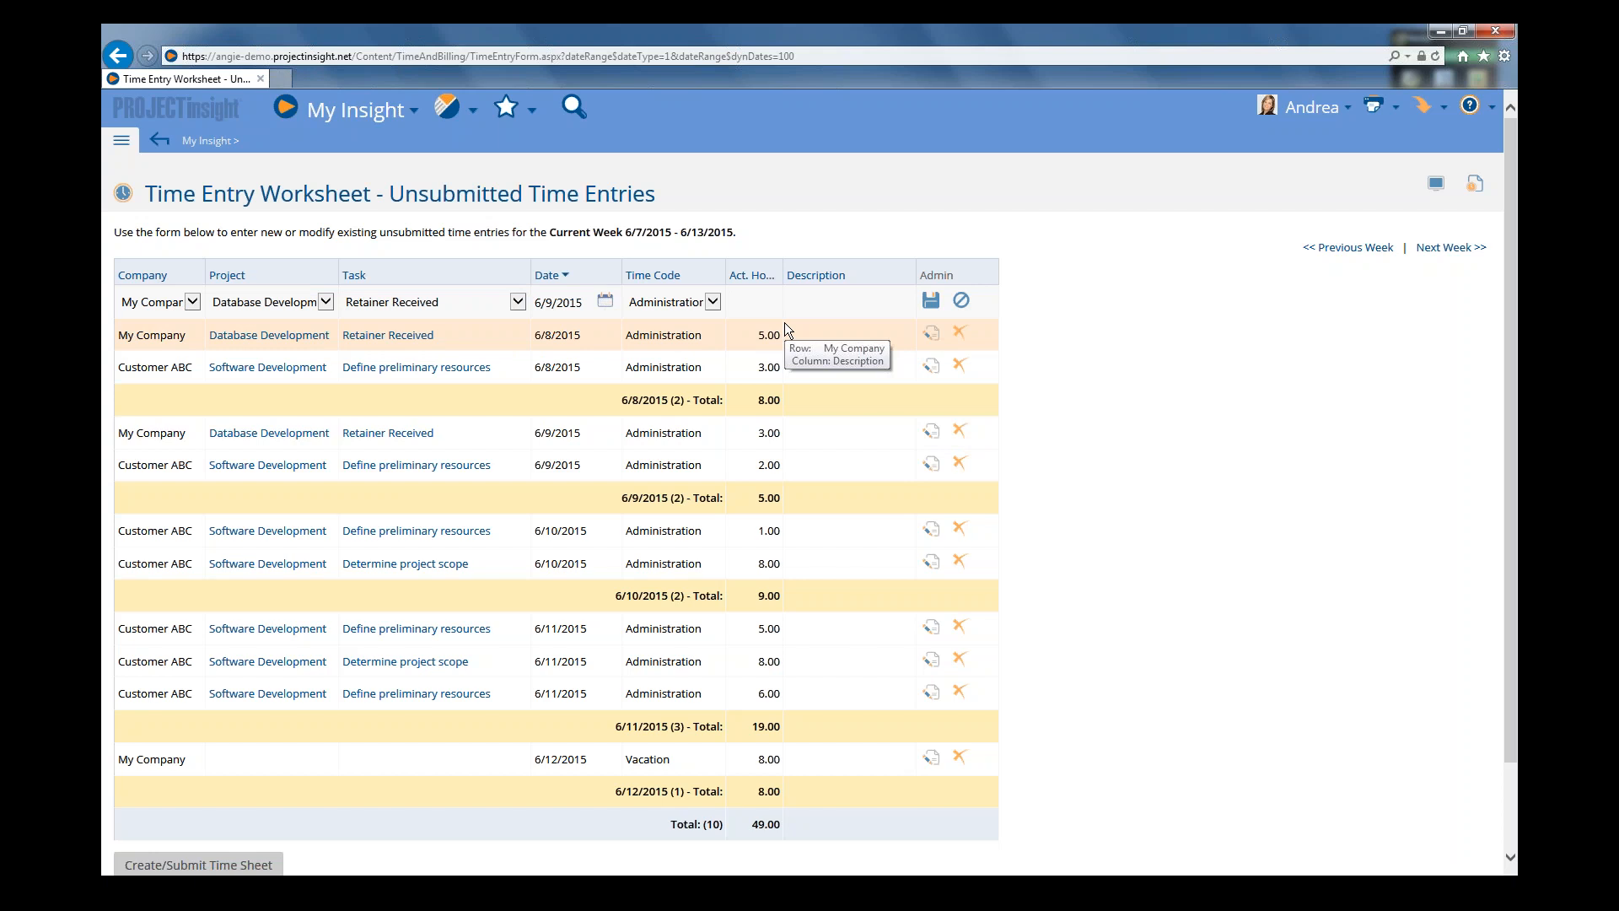
{"action": "type", "text": "2"}
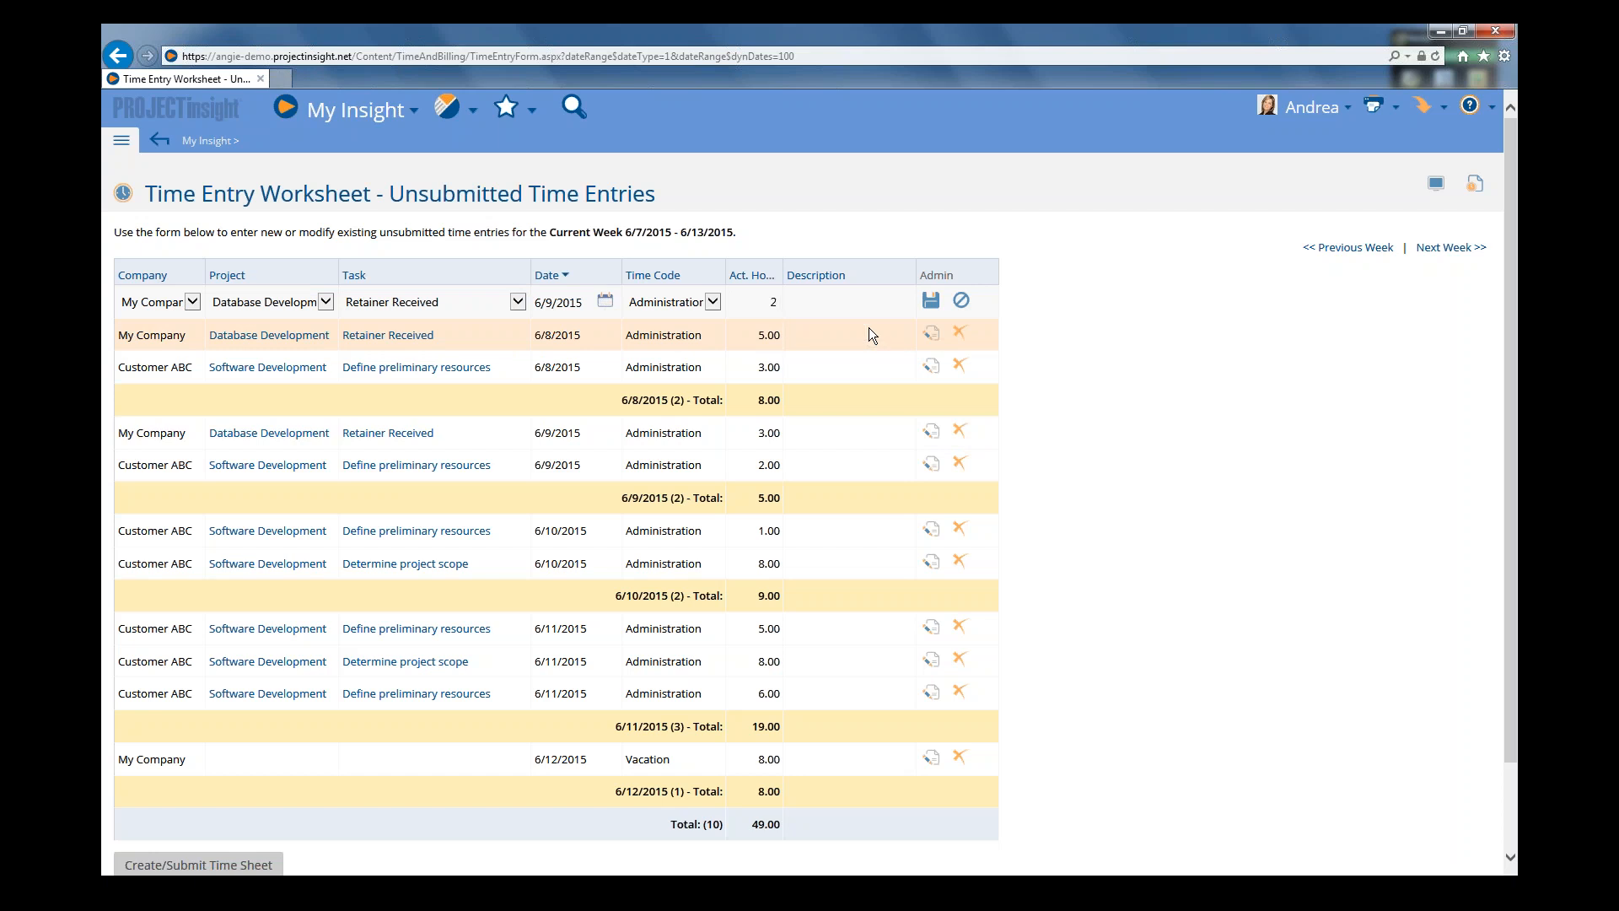
{"action": "left_click", "coordinate": [931, 300]}
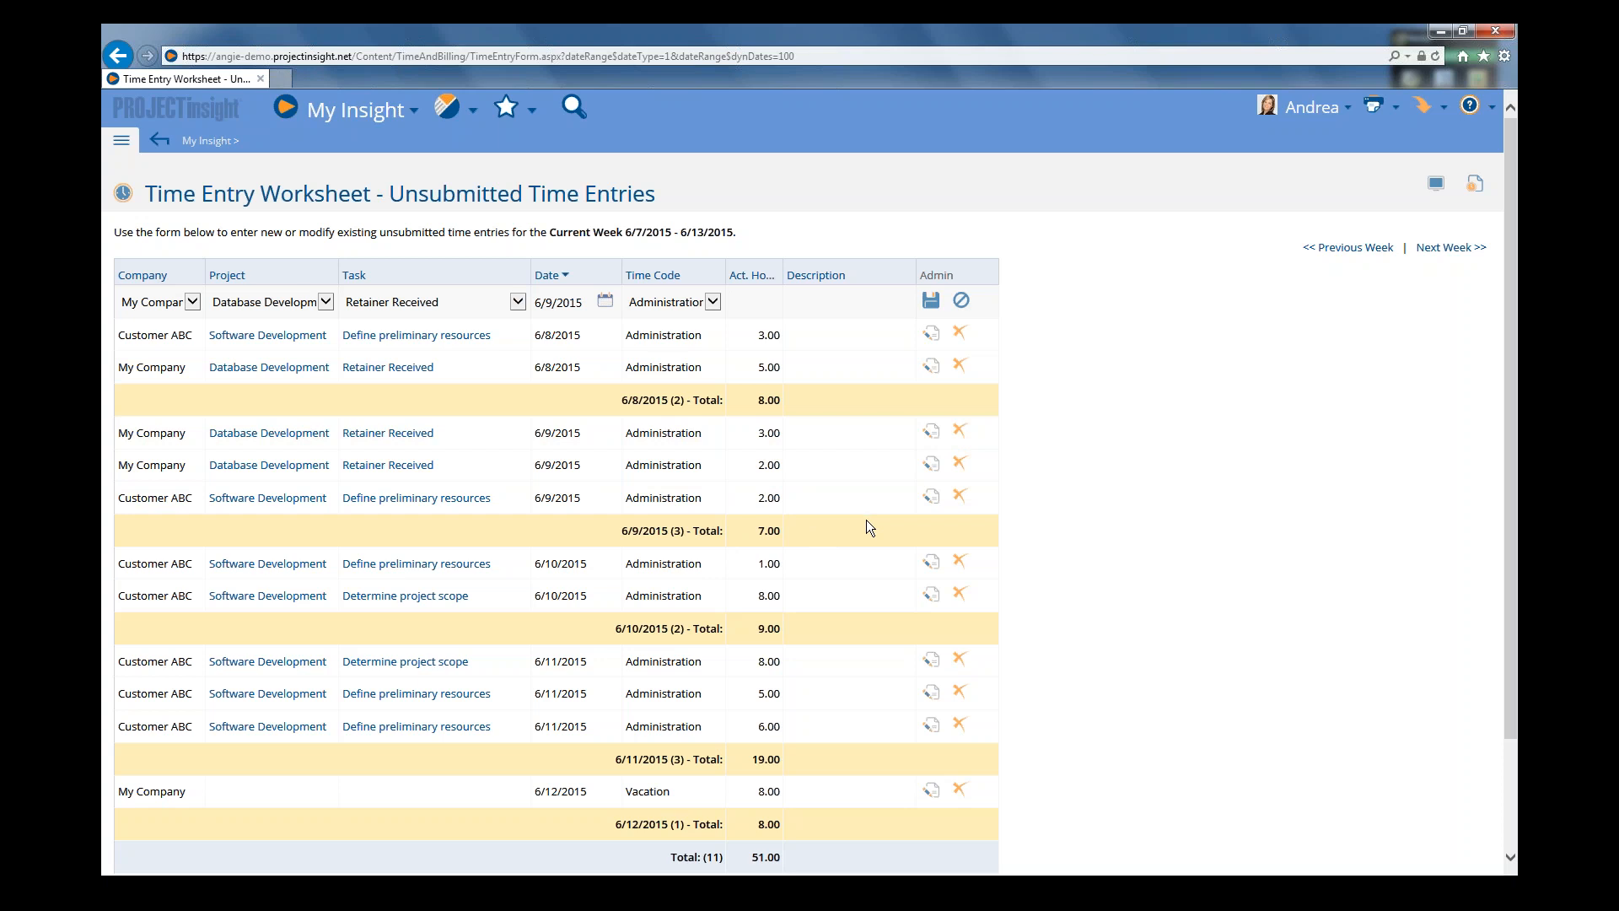
Set the actual hours of the 6/11/2015 Determine project scope entry to 1 and save it
{"action": "scroll", "coordinate": [869, 523], "scroll_direction": "down", "scroll_amount": 3}
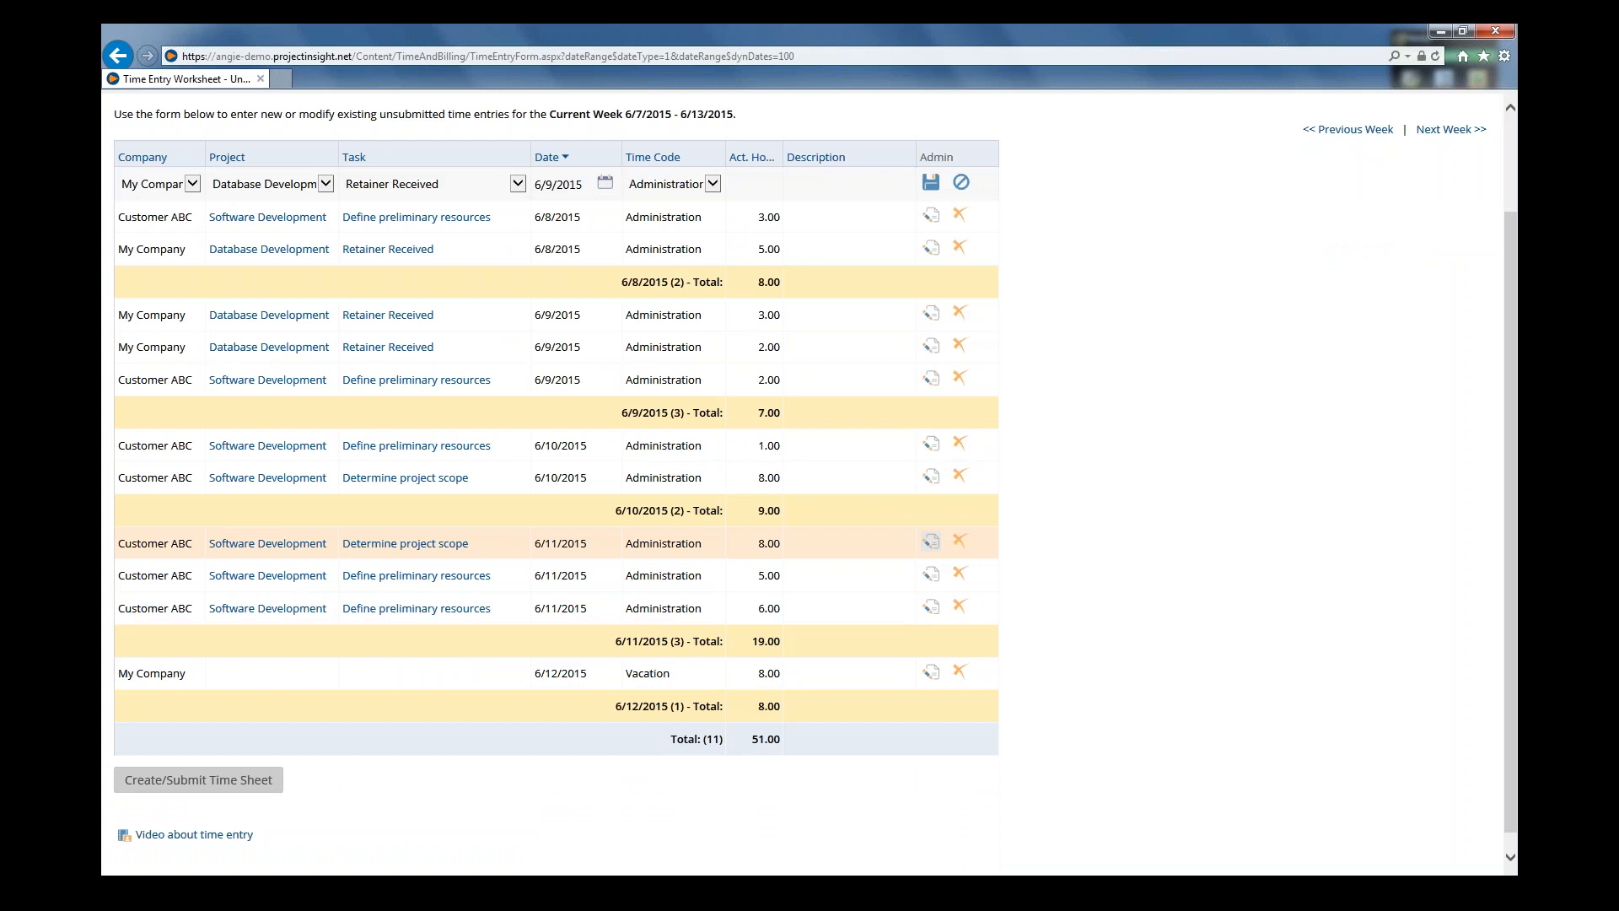
{"action": "left_click", "coordinate": [931, 541]}
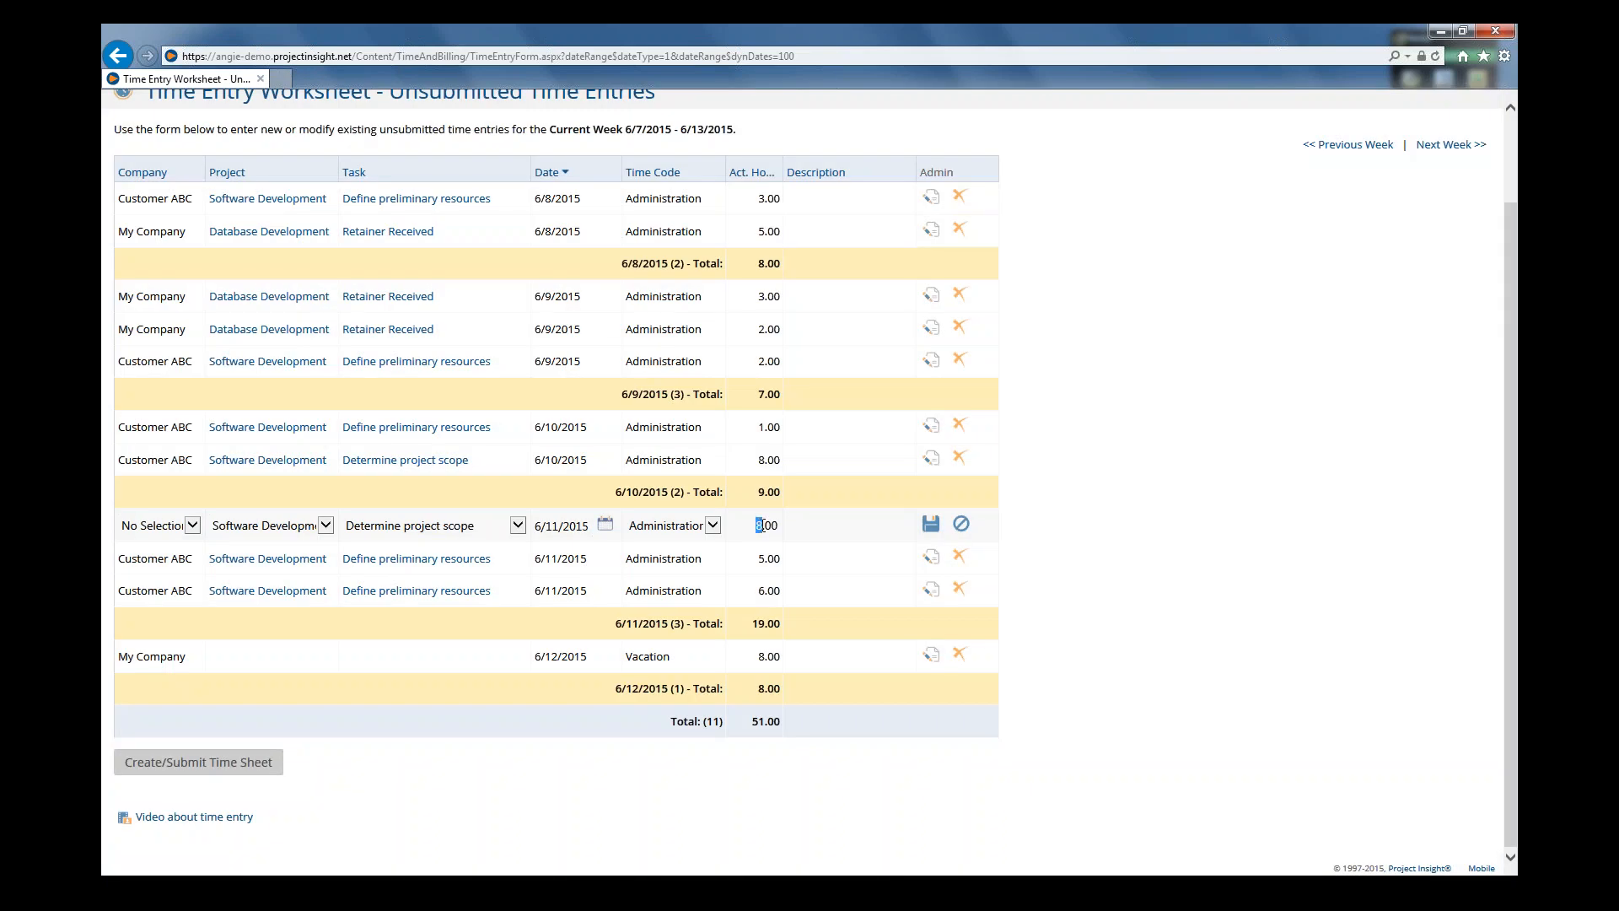
{"action": "type", "text": "1"}
{"action": "left_click", "coordinate": [931, 525]}
Set the actual hours of the second 6/11/2015 Define preliminary resources entry to 3 and save it
{"action": "left_click", "coordinate": [931, 622]}
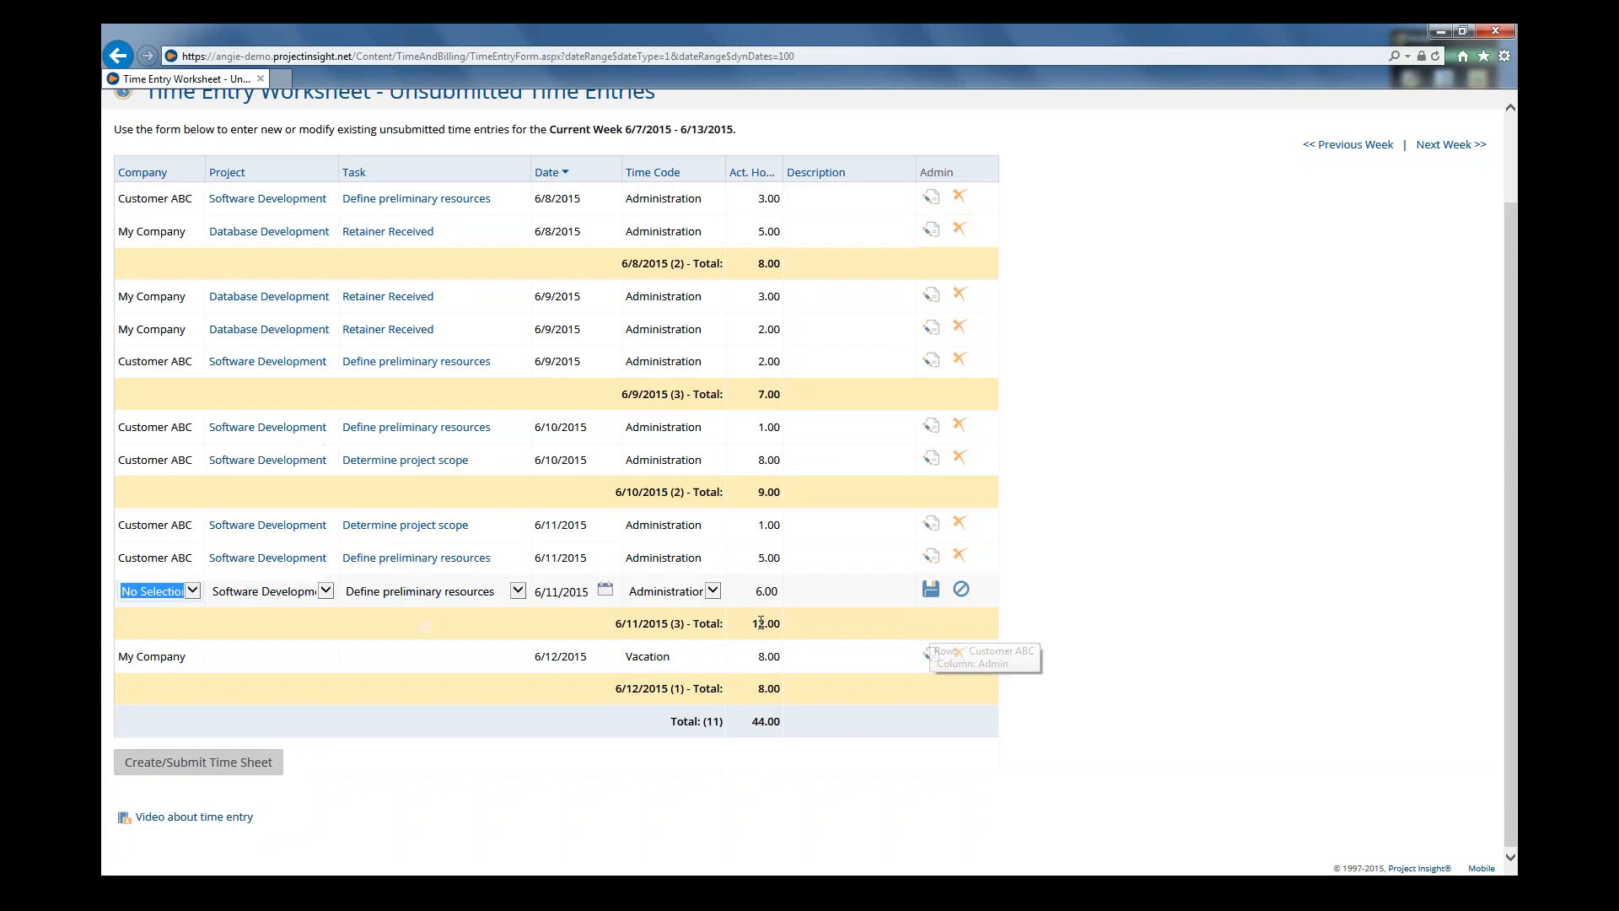
{"action": "left_click", "coordinate": [757, 592]}
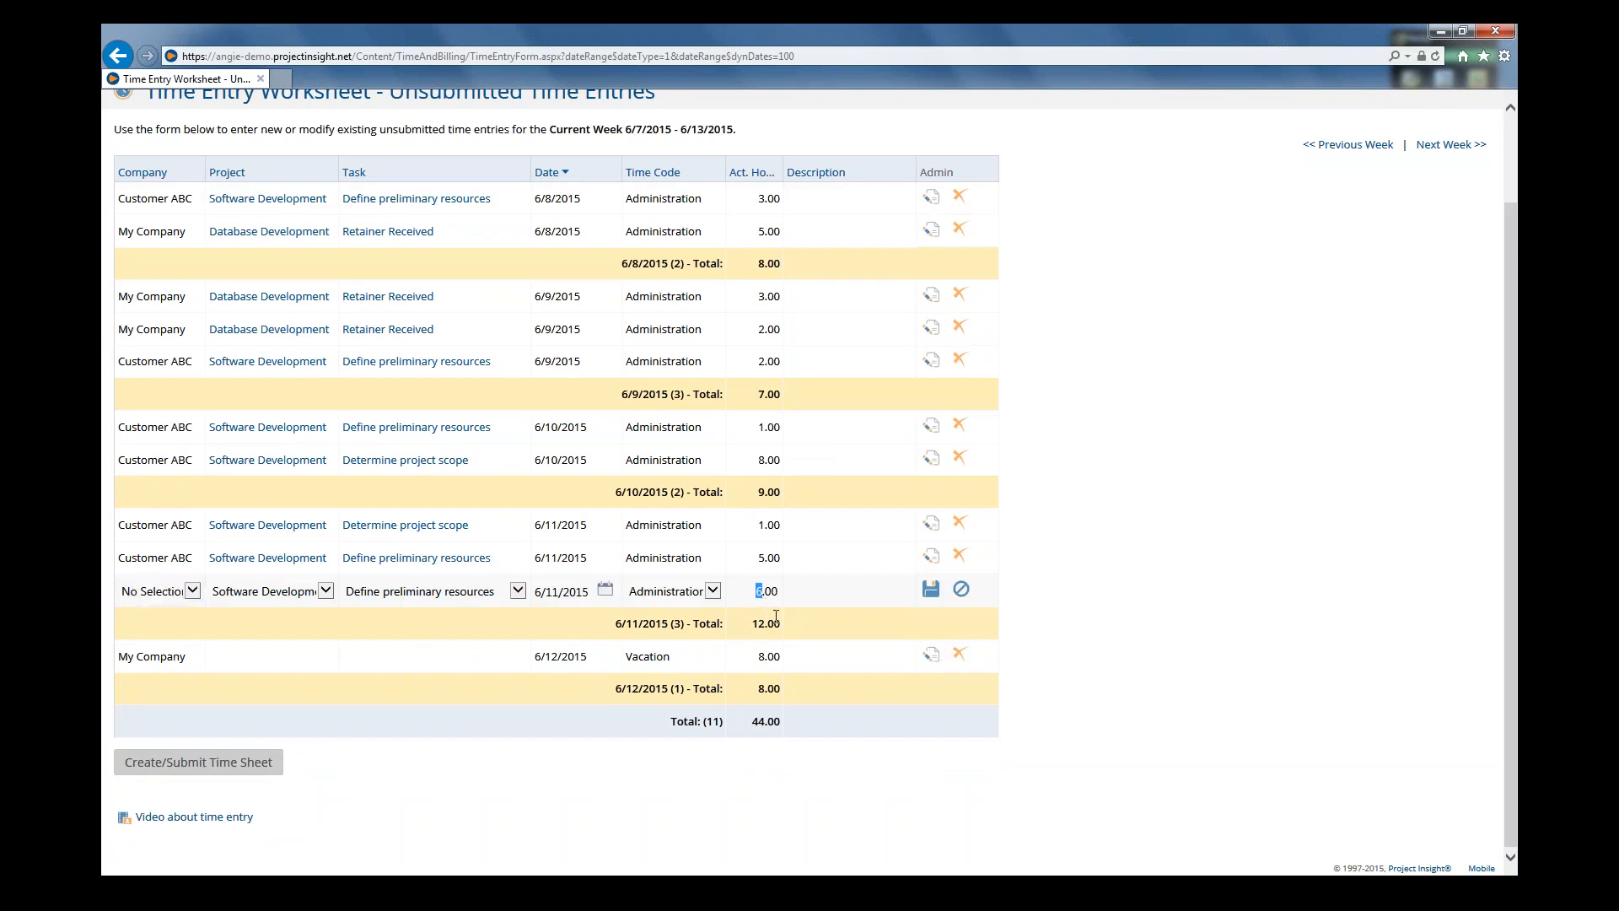
{"action": "type", "text": "3"}
{"action": "left_click", "coordinate": [939, 596]}
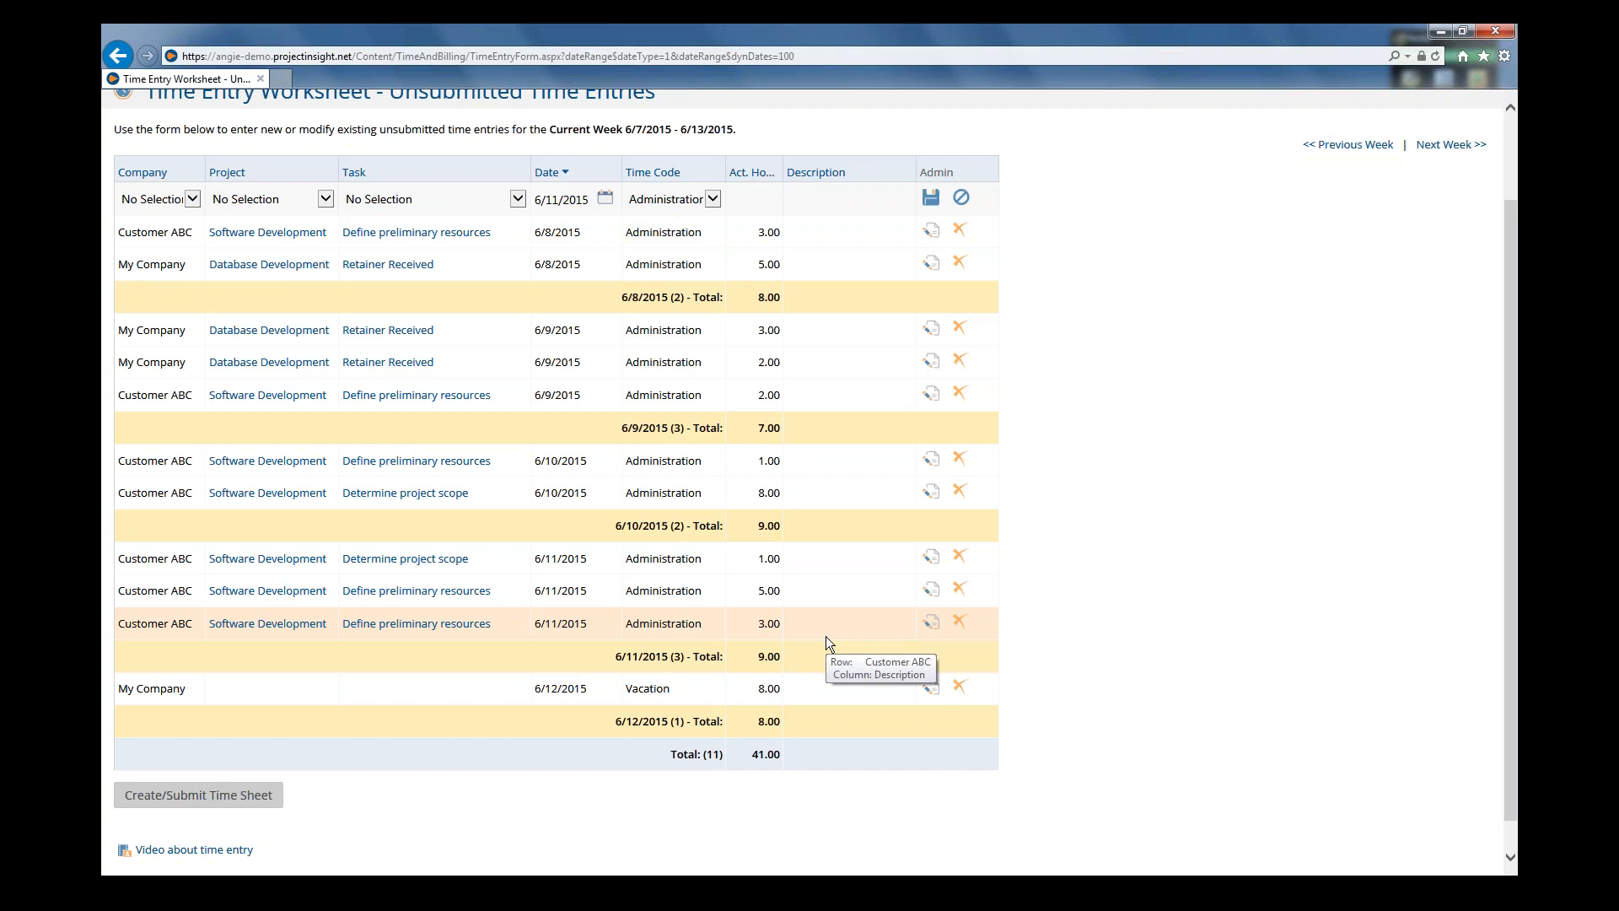
{"action": "left_click", "coordinate": [822, 564]}
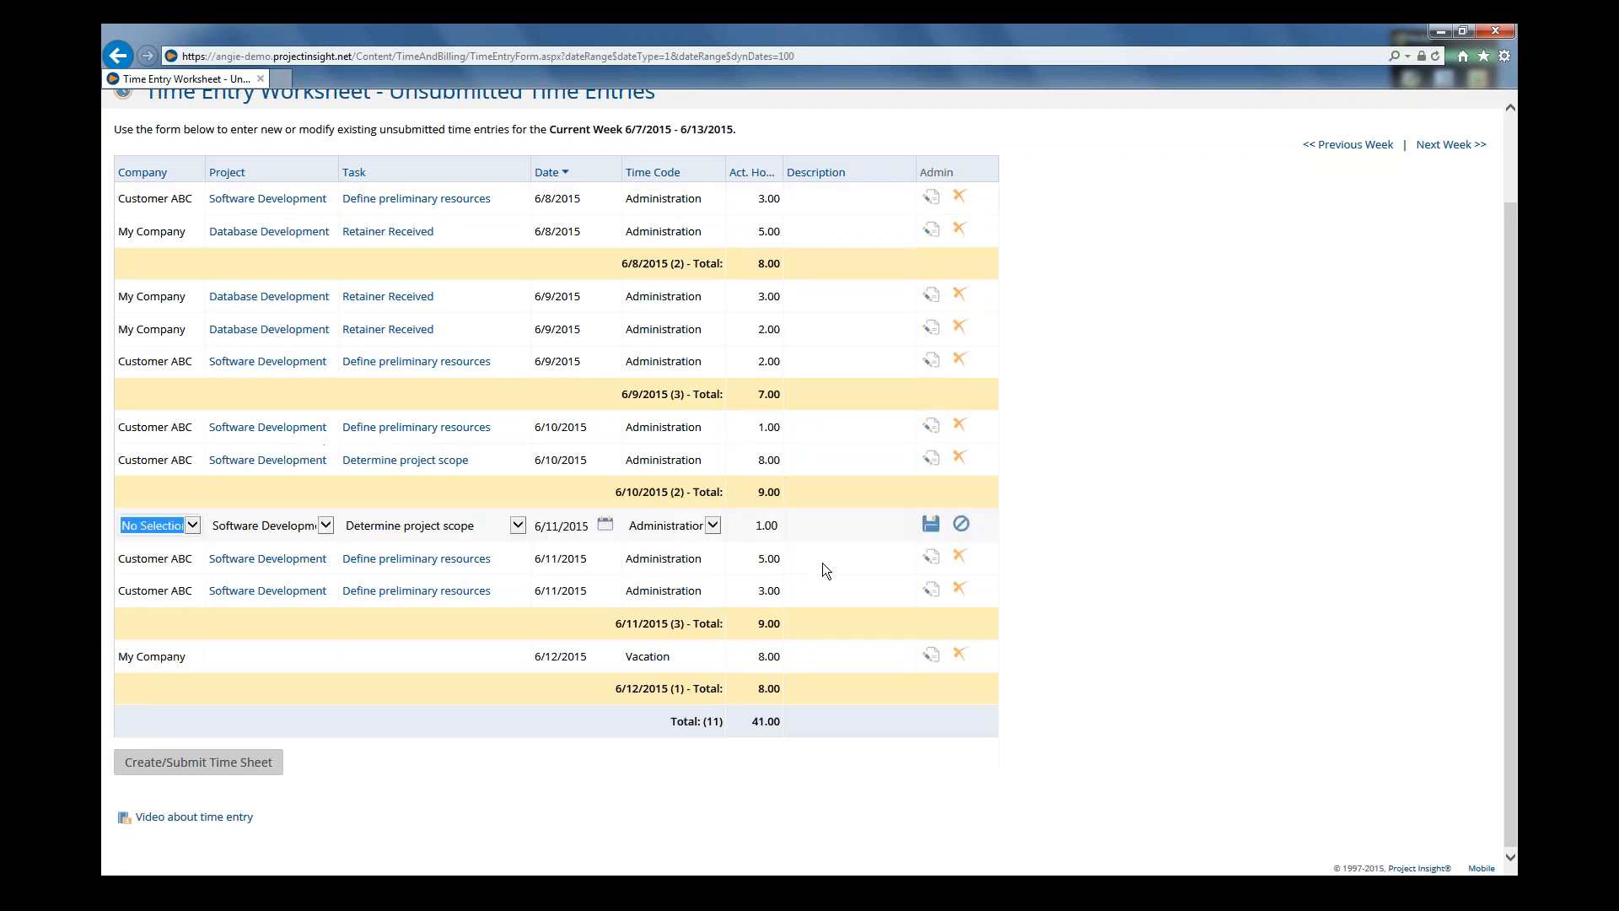
{"action": "left_click", "coordinate": [824, 520]}
{"action": "left_click", "coordinate": [963, 526]}
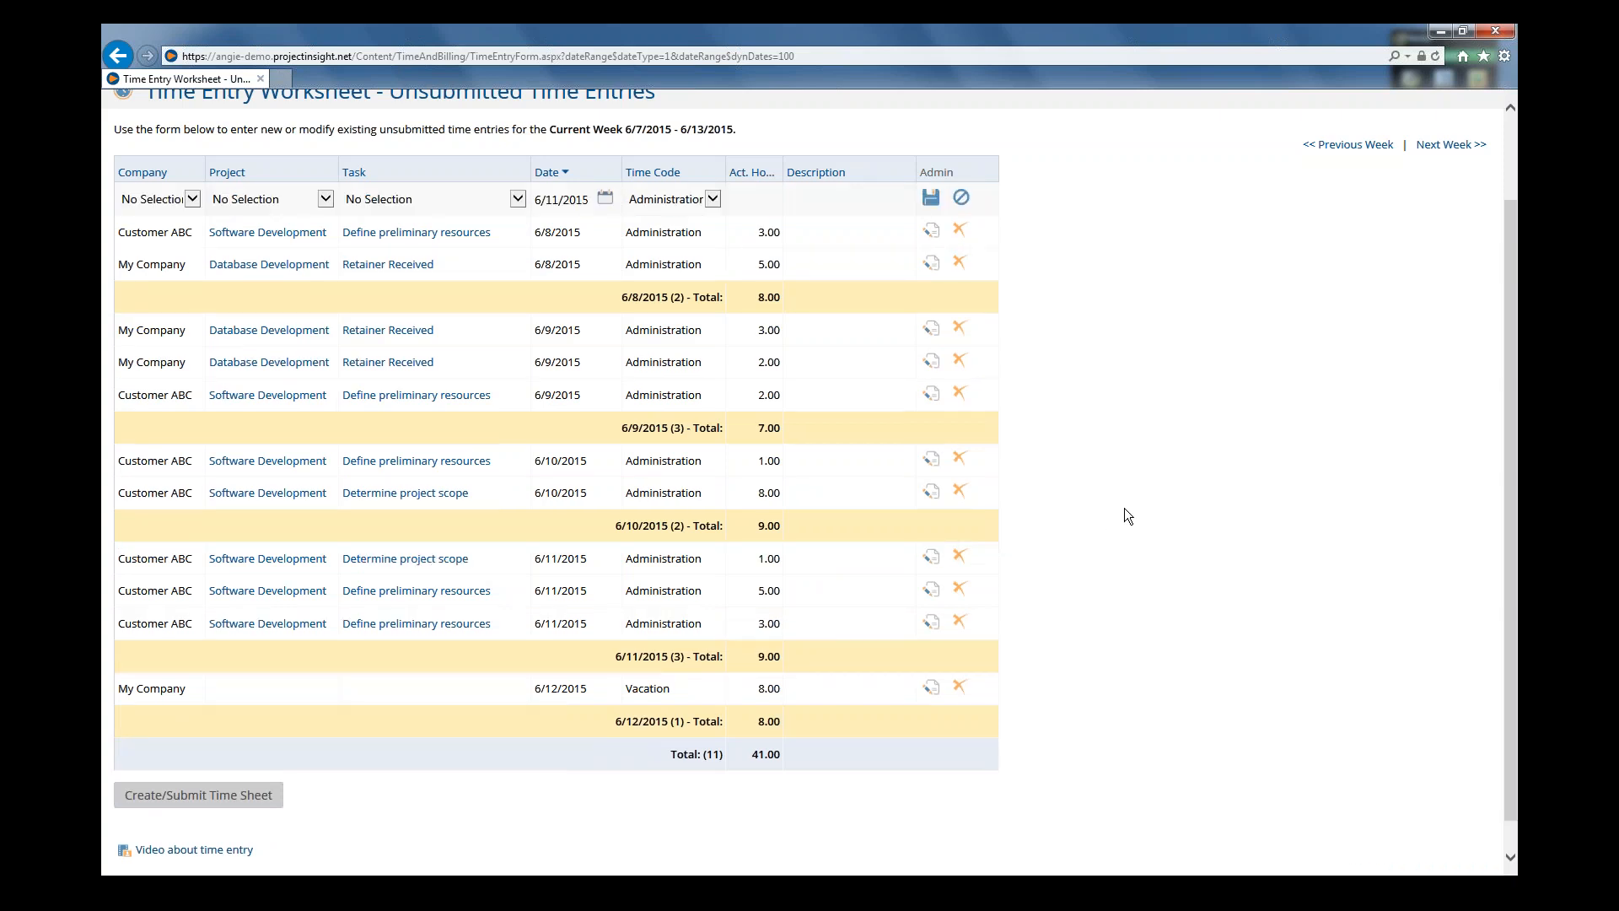
Delete the 6/11/2015 Determine project scope time entry from the worksheet and confirm the deletion
{"action": "left_click", "coordinate": [960, 557]}
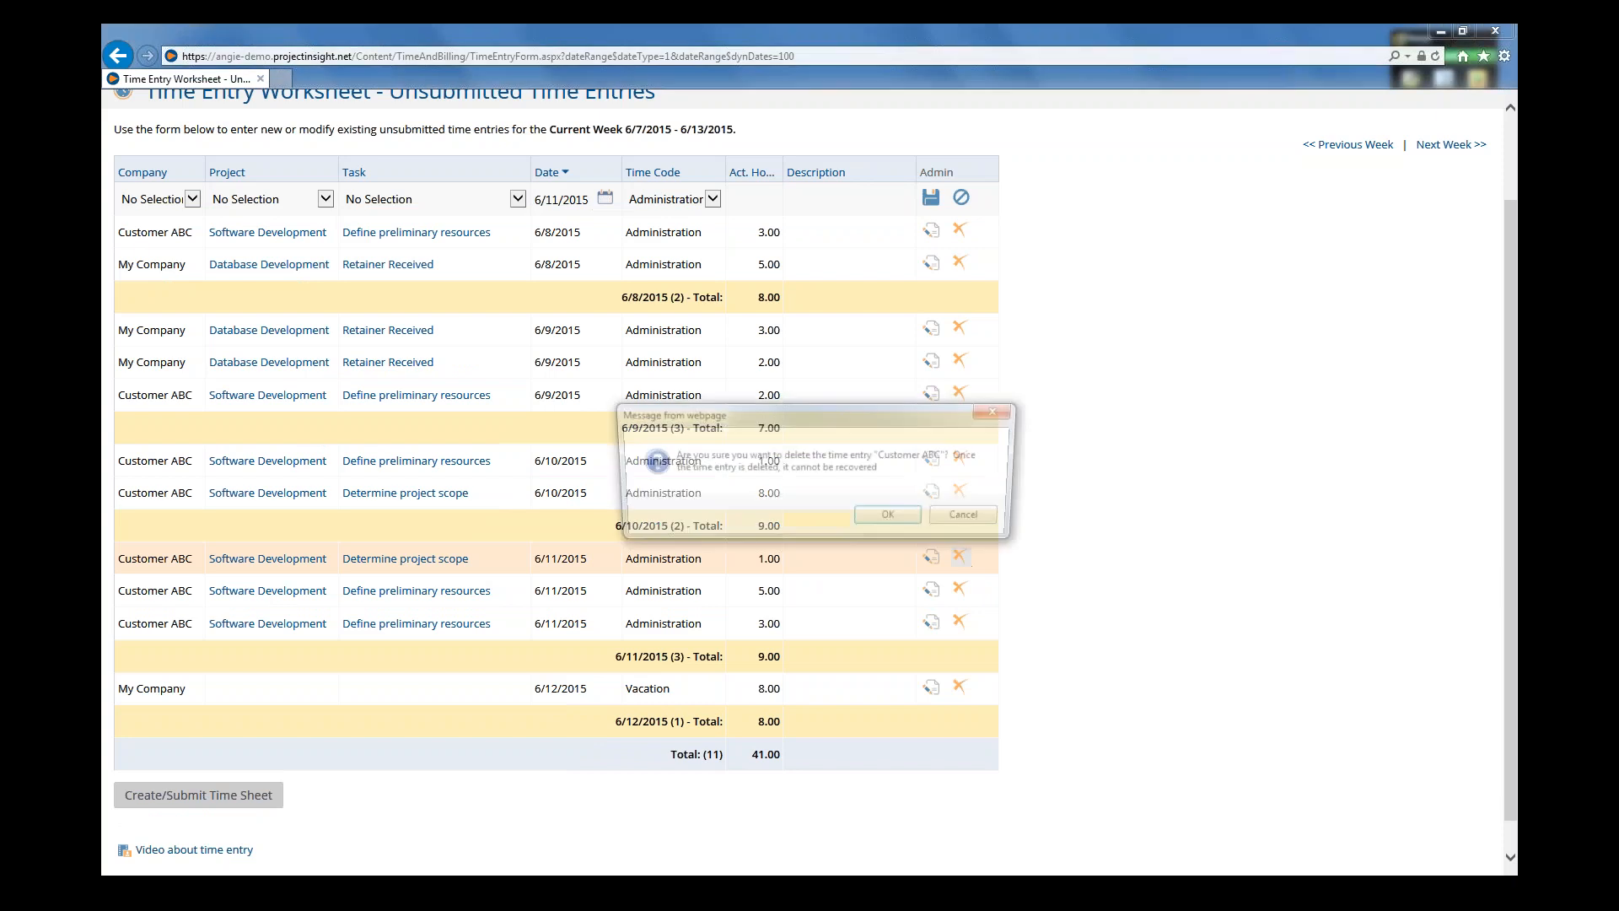
{"action": "left_click", "coordinate": [873, 520]}
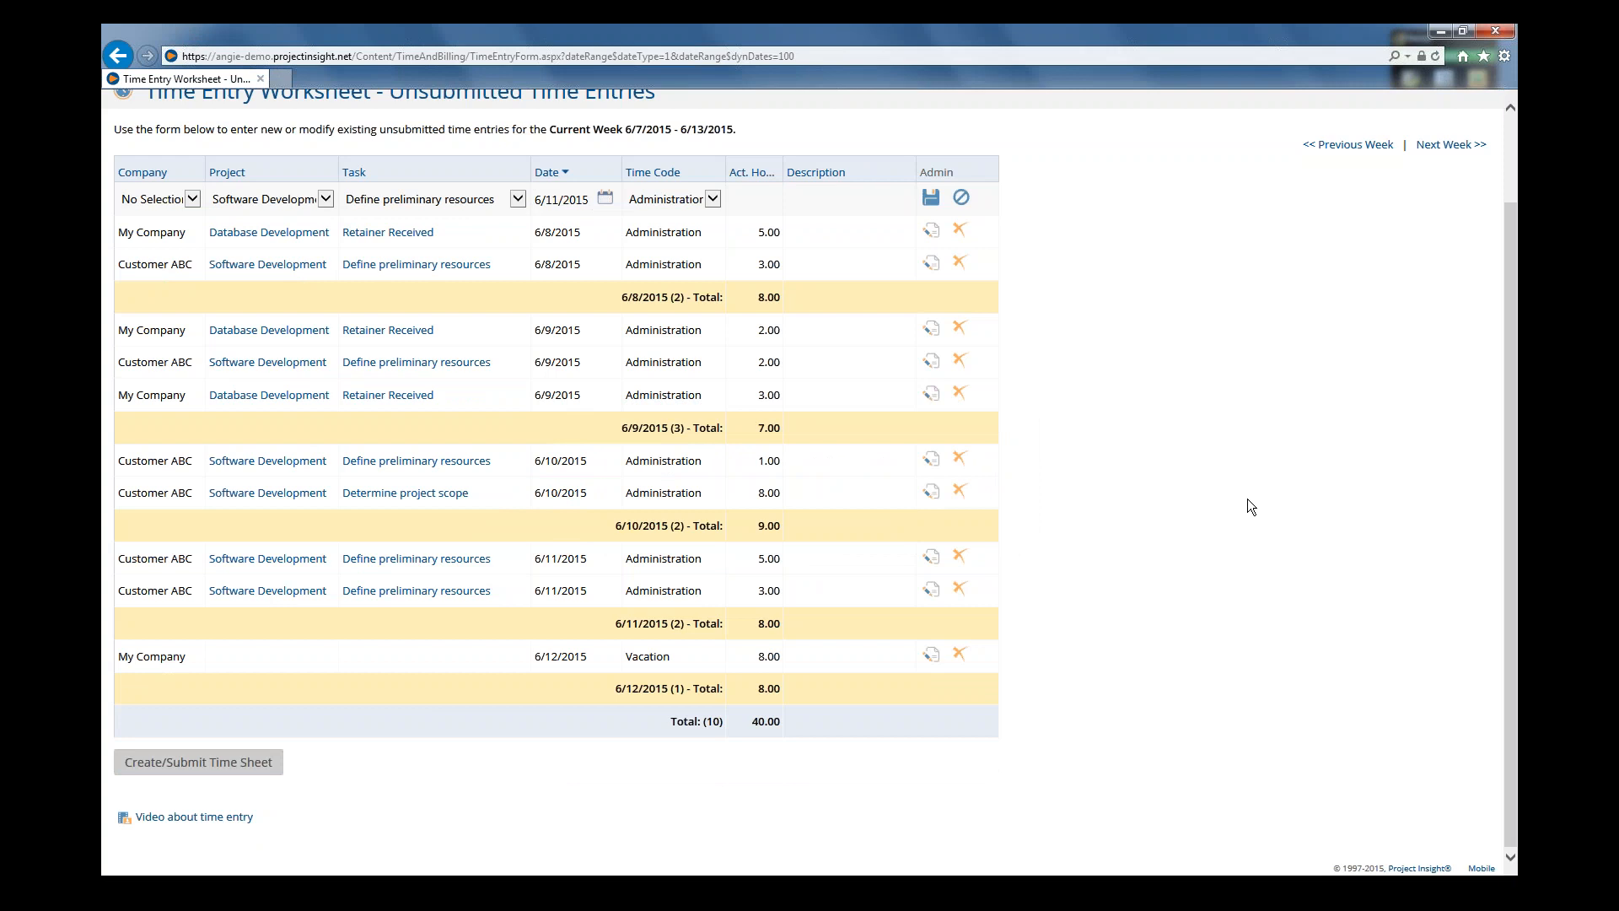
Add Task End Date to the worksheet's selected columns in the display and filter options and refresh the worksheet
{"action": "scroll", "coordinate": [1055, 427], "scroll_direction": "up", "scroll_amount": 1}
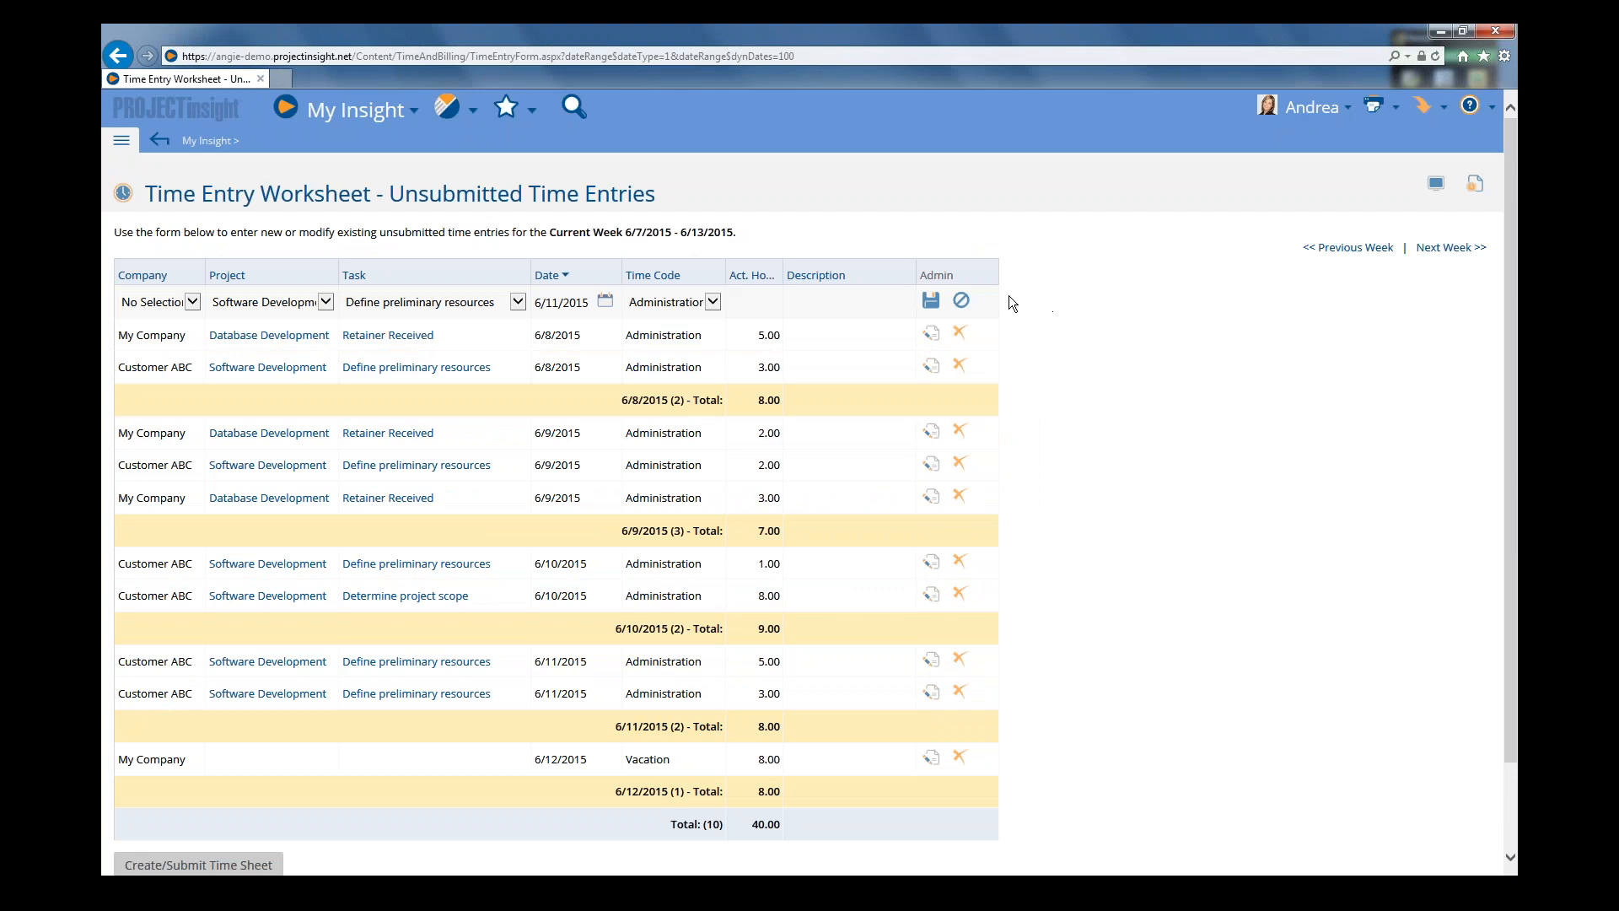
{"action": "left_click", "coordinate": [1436, 184]}
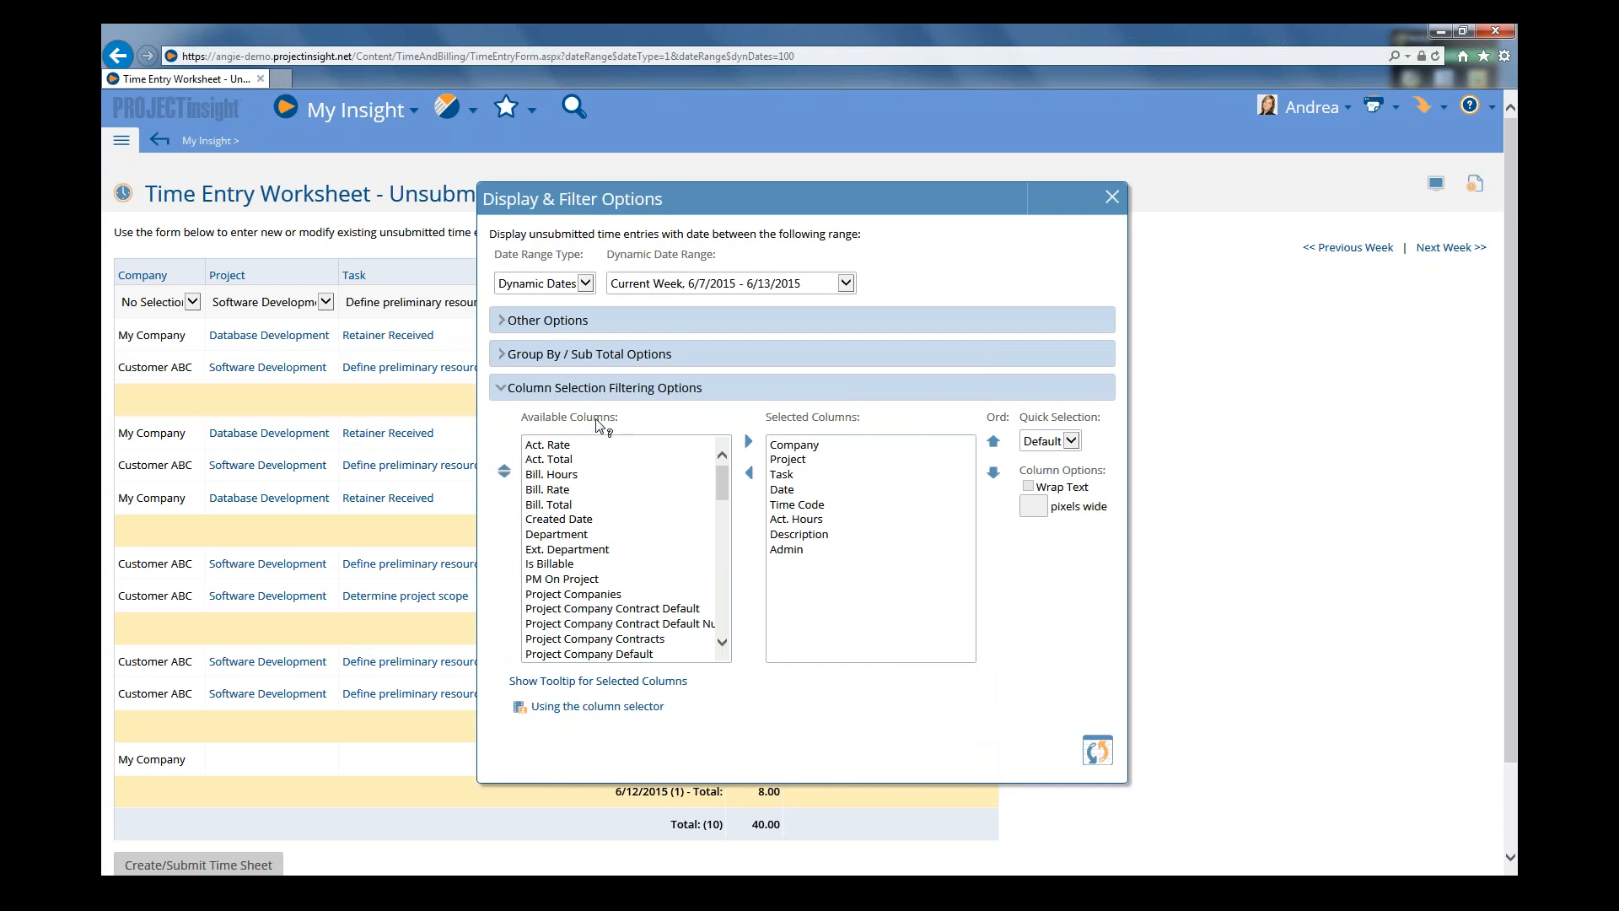
{"action": "left_click_drag", "start_coordinate": [725, 475], "coordinate": [716, 566]}
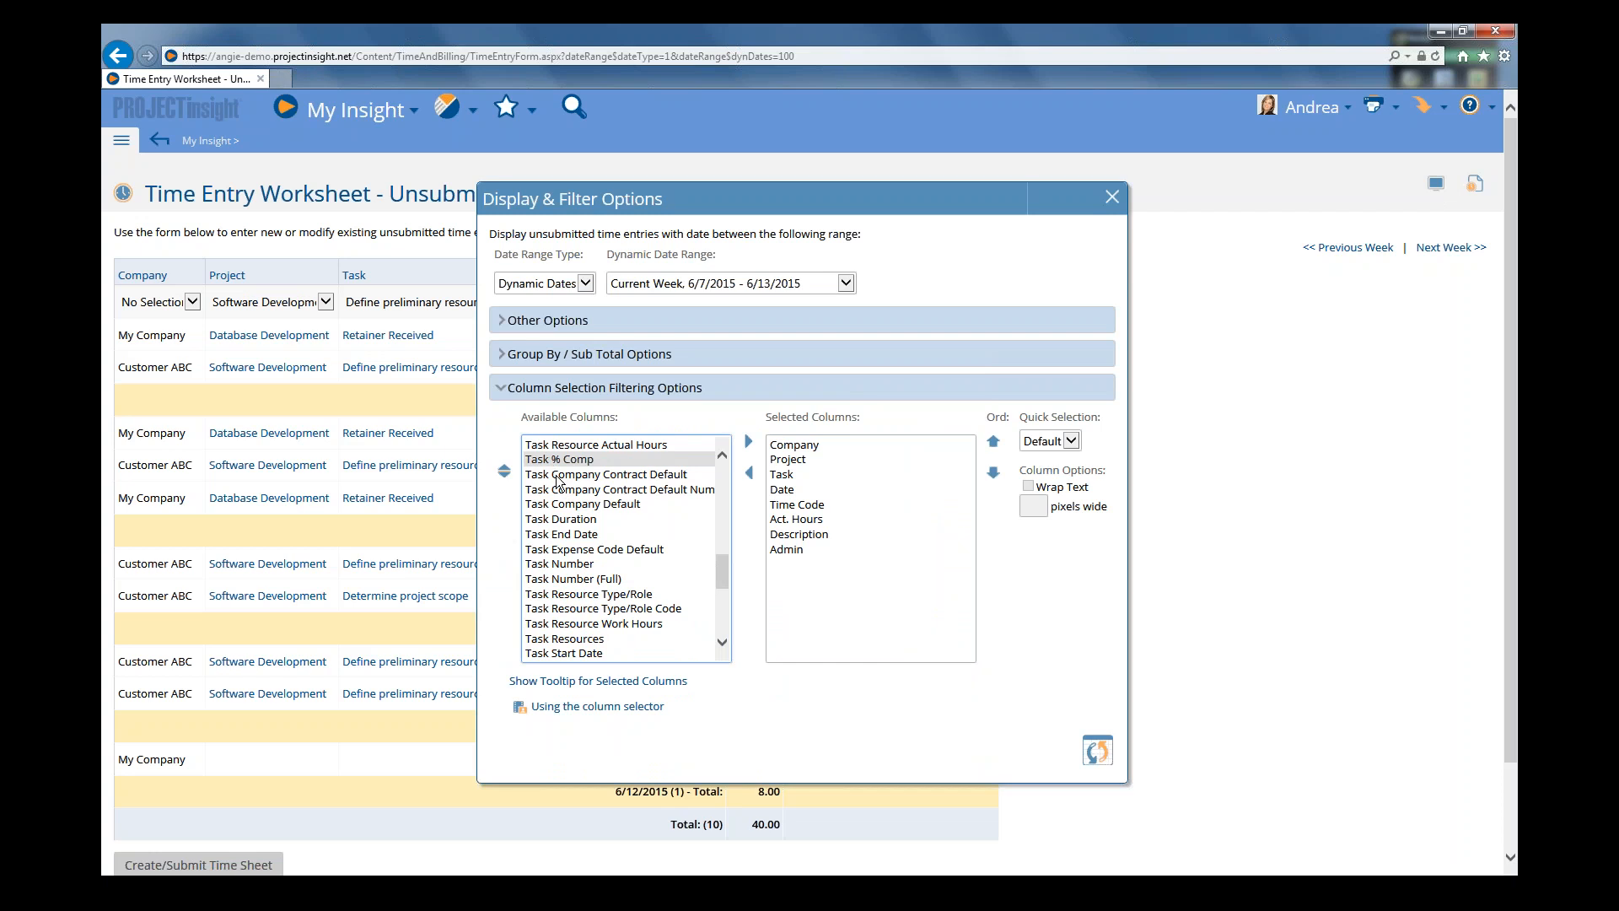
{"action": "left_click", "coordinate": [575, 536]}
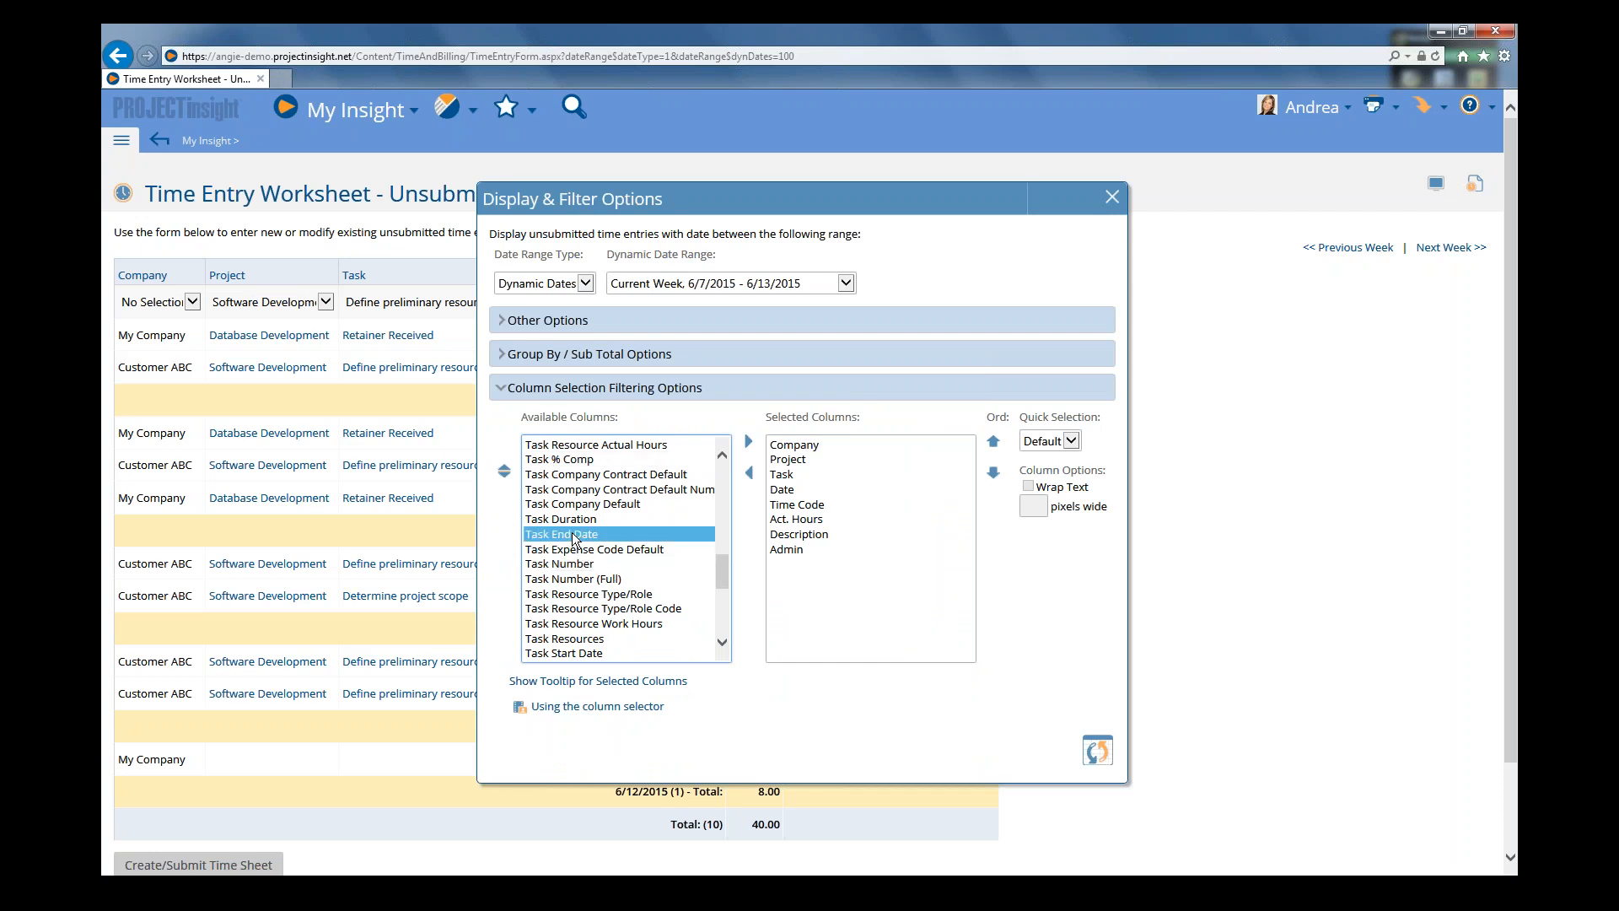
{"action": "double_click", "coordinate": [575, 537]}
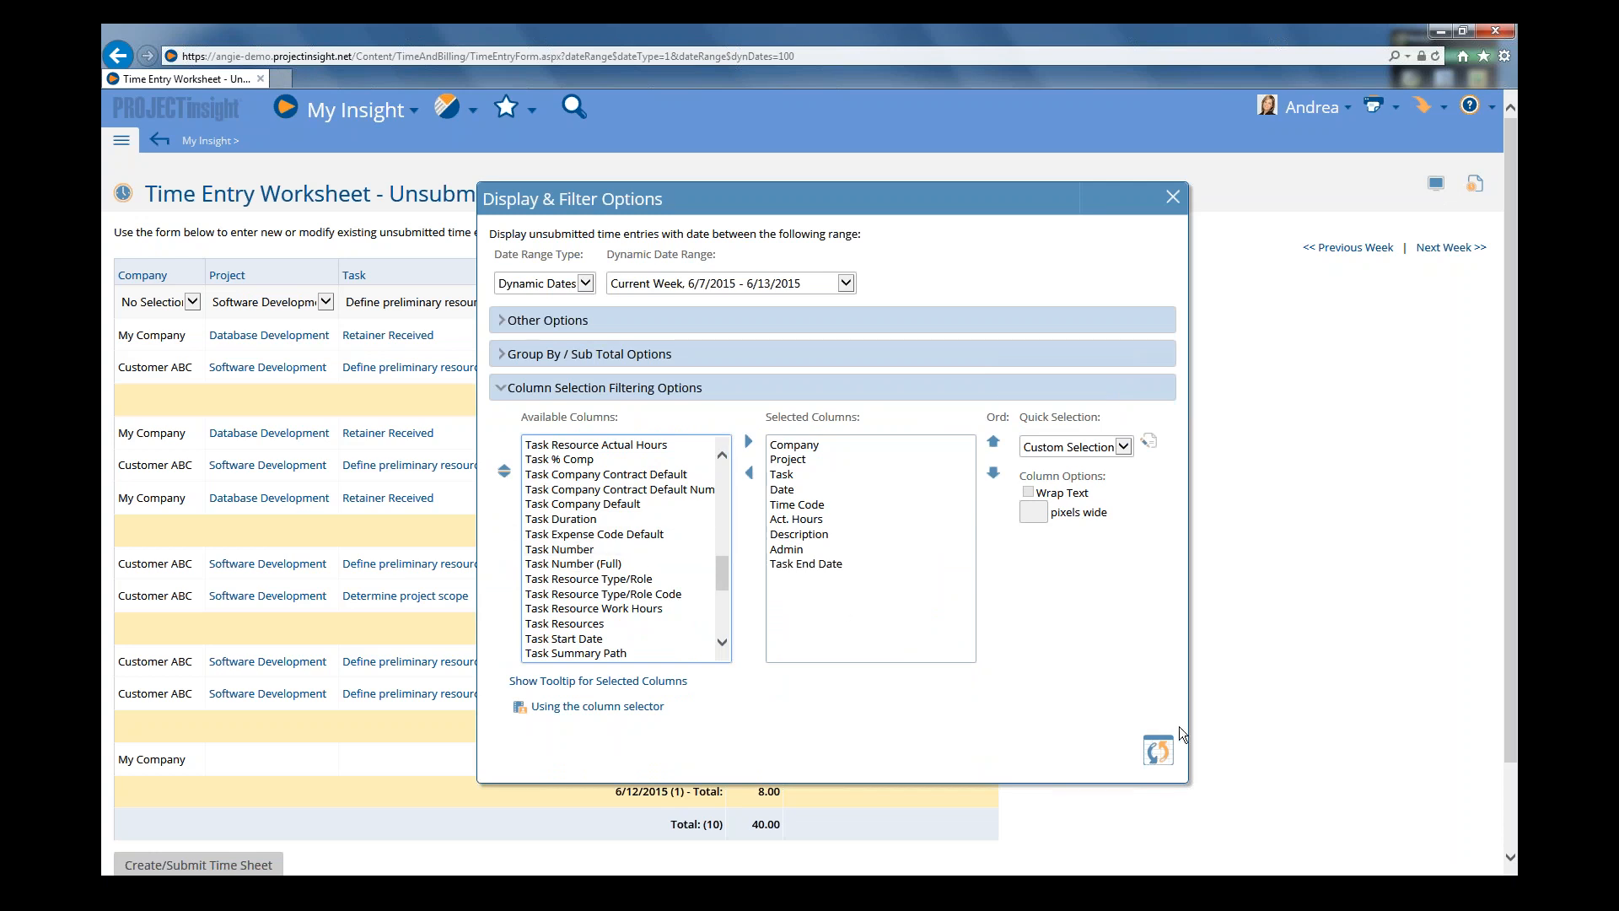
{"action": "left_click", "coordinate": [1158, 750]}
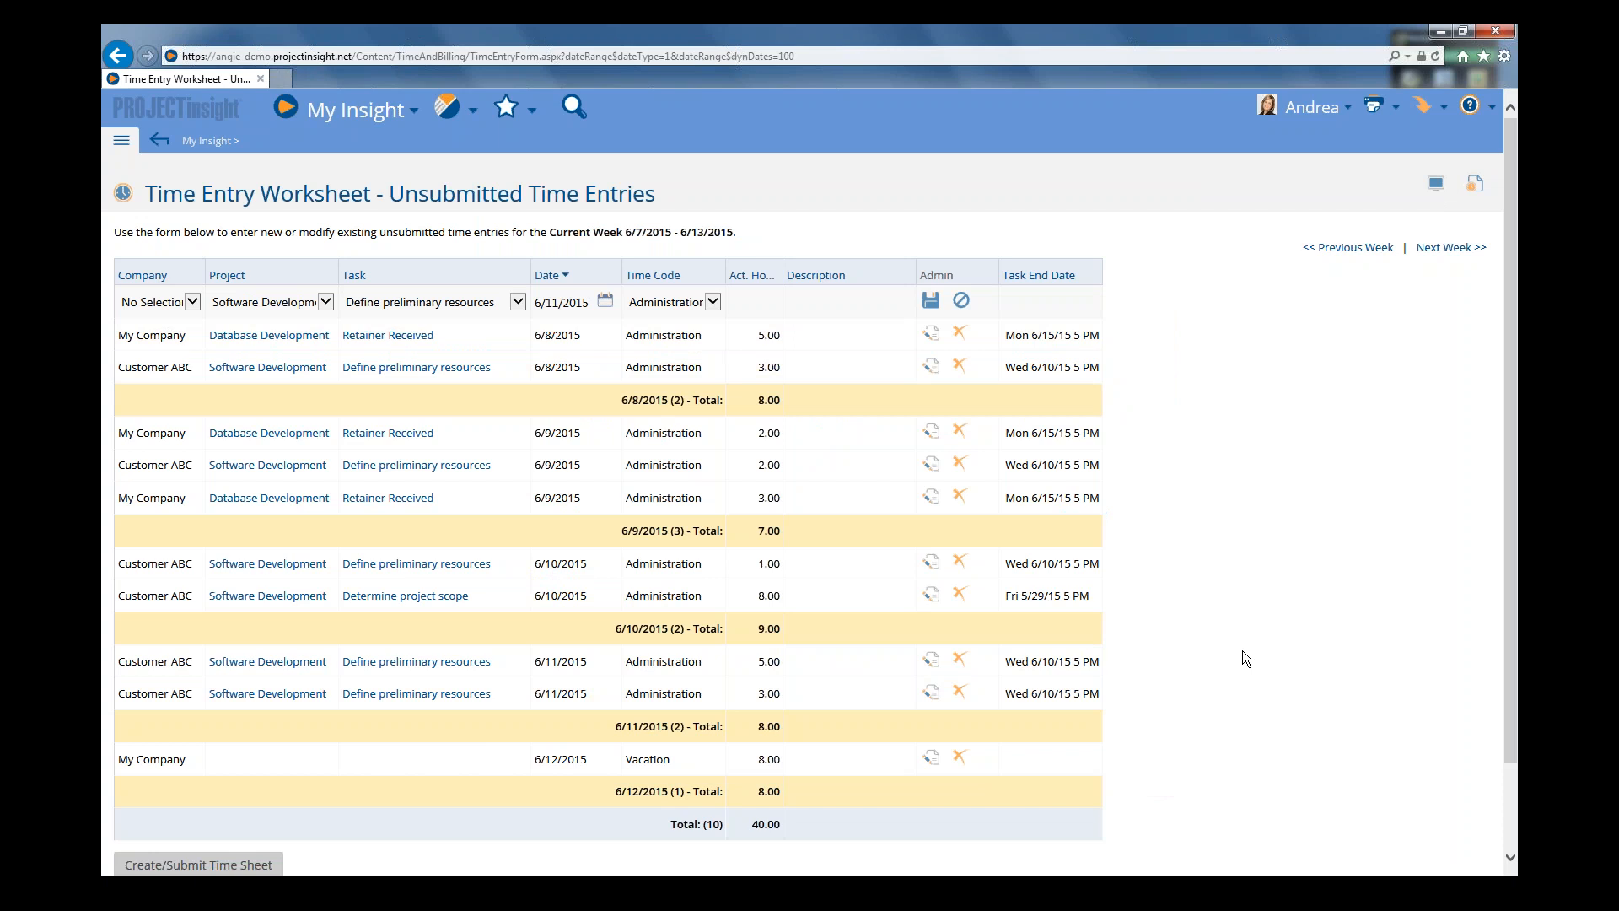
Submit the time sheet for the current week 6/7/2015 - 6/13/2015 to the chosen approver and dismiss the confirmation
{"action": "scroll", "coordinate": [1243, 650], "scroll_direction": "down", "scroll_amount": 2}
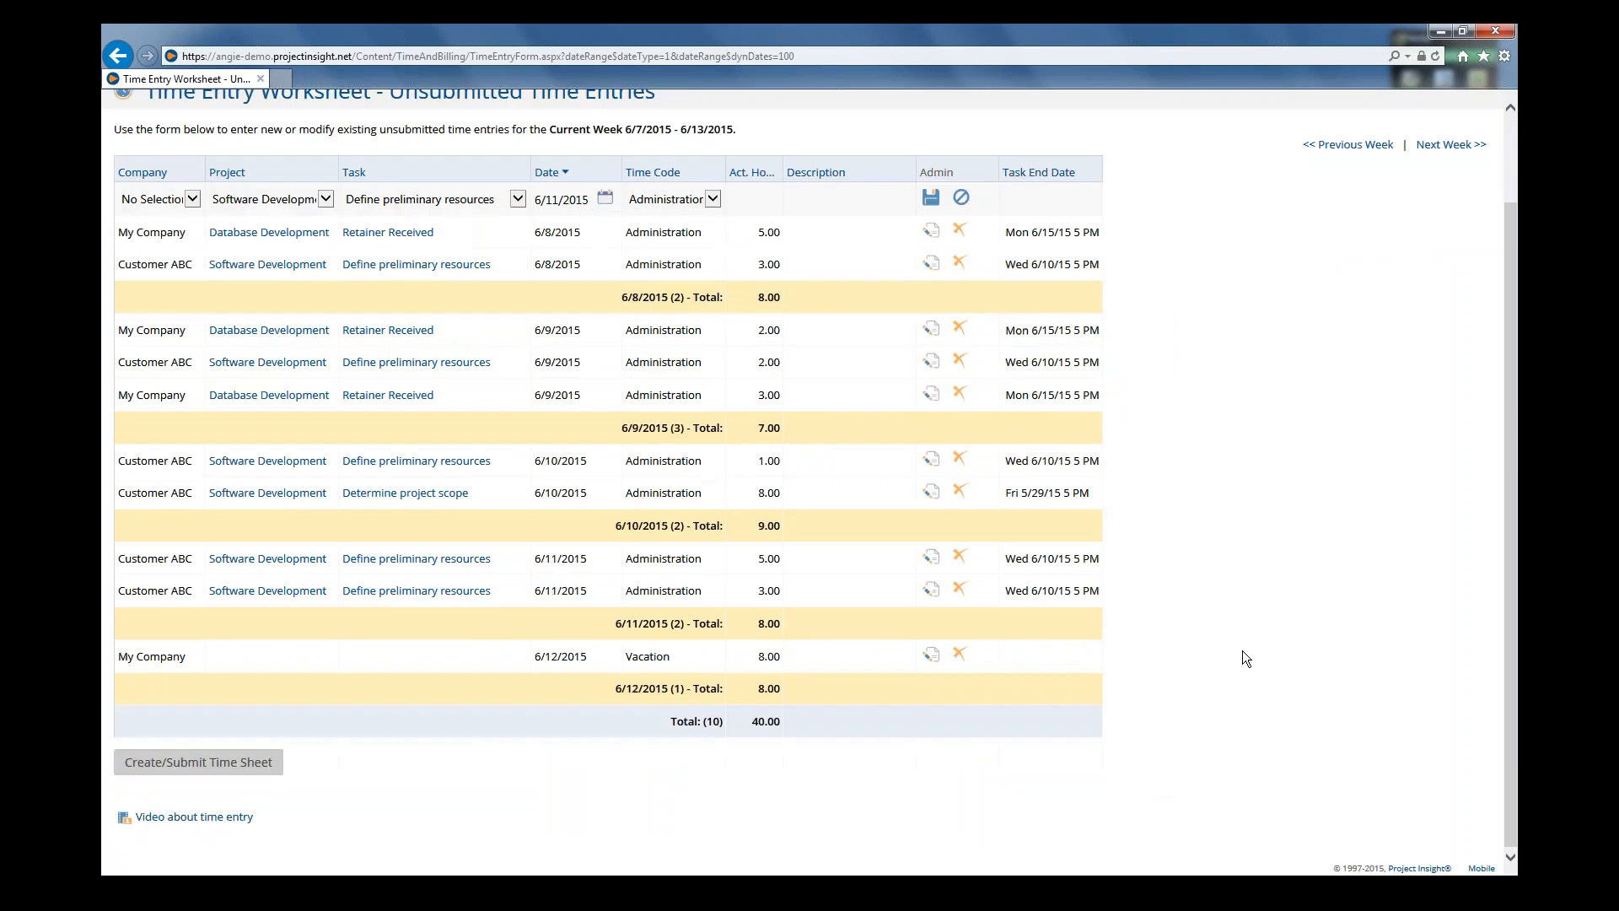
{"action": "left_click", "coordinate": [243, 762]}
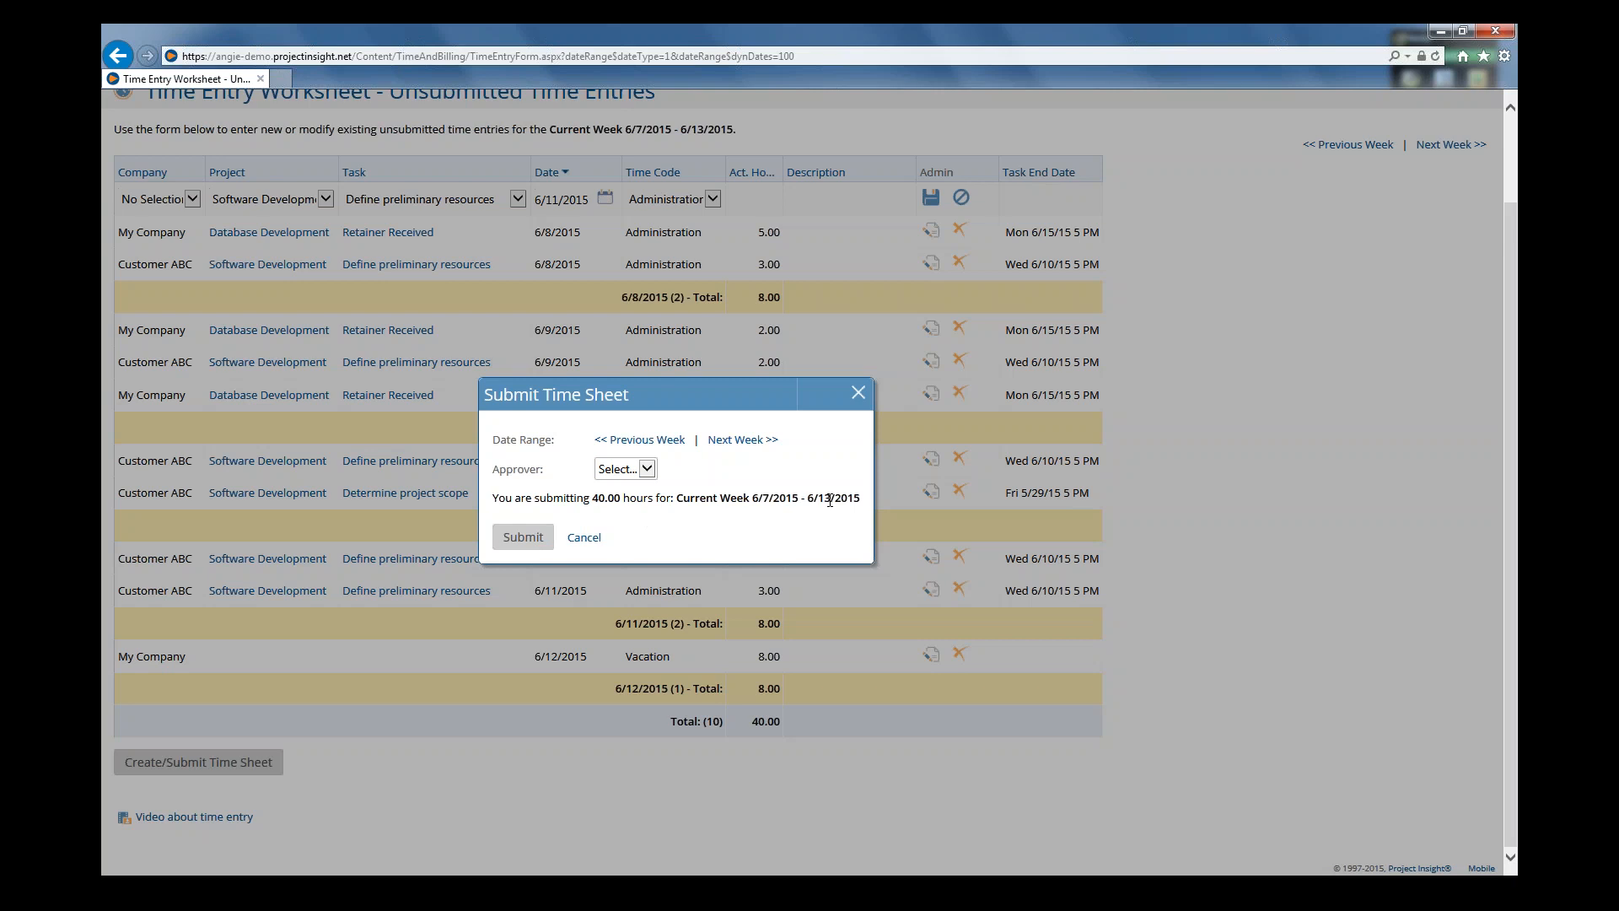
{"action": "left_click", "coordinate": [647, 469]}
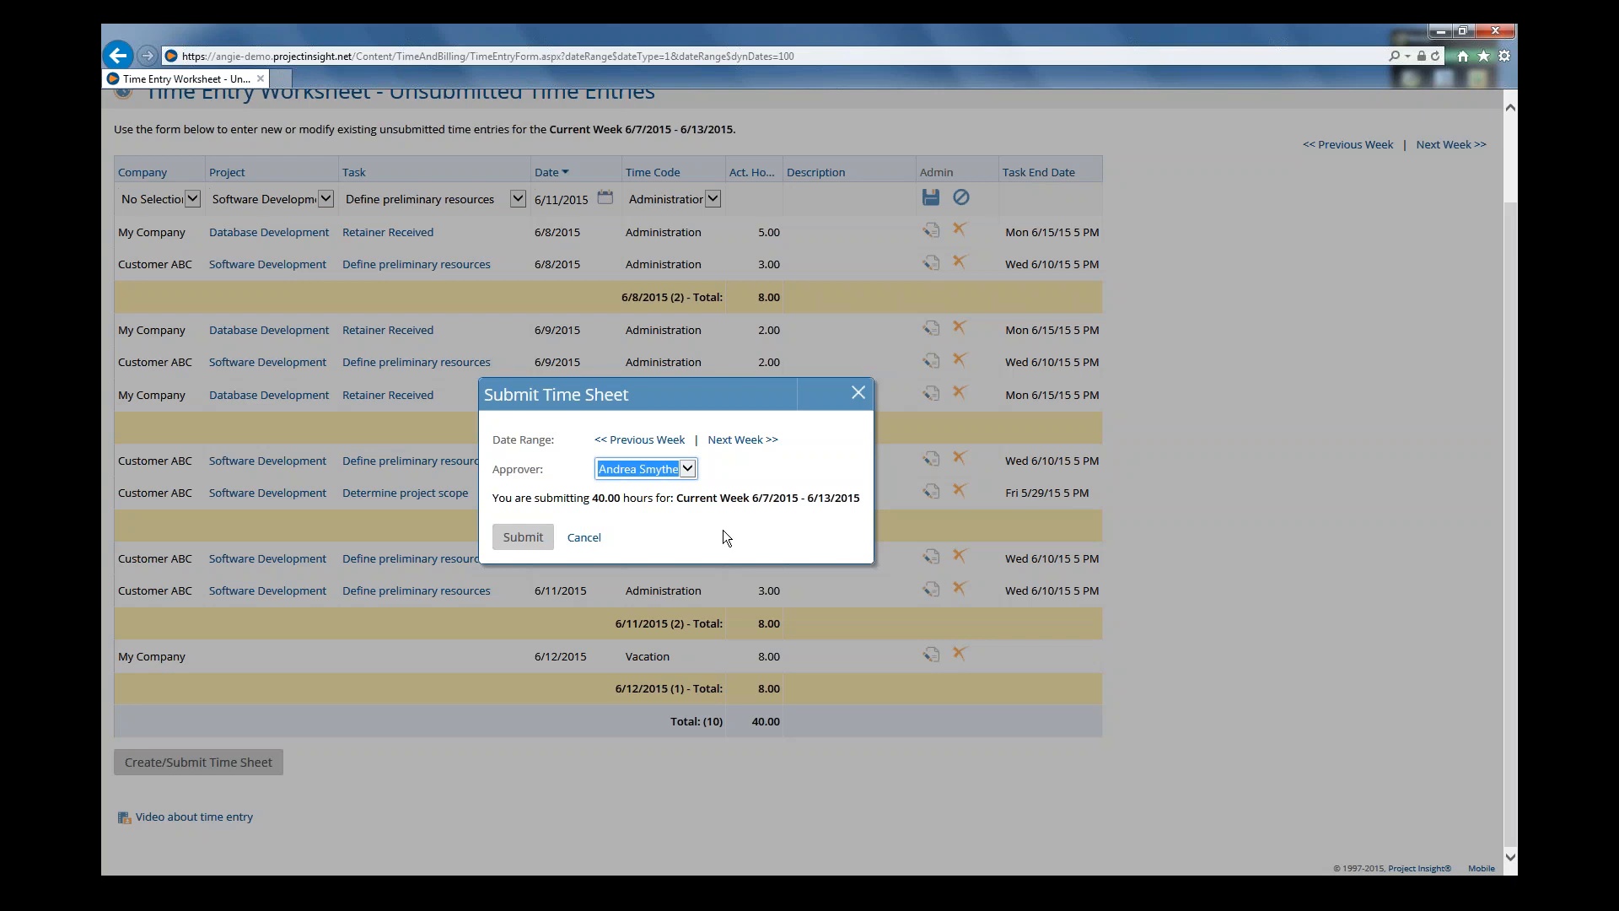
{"action": "left_click", "coordinate": [531, 548]}
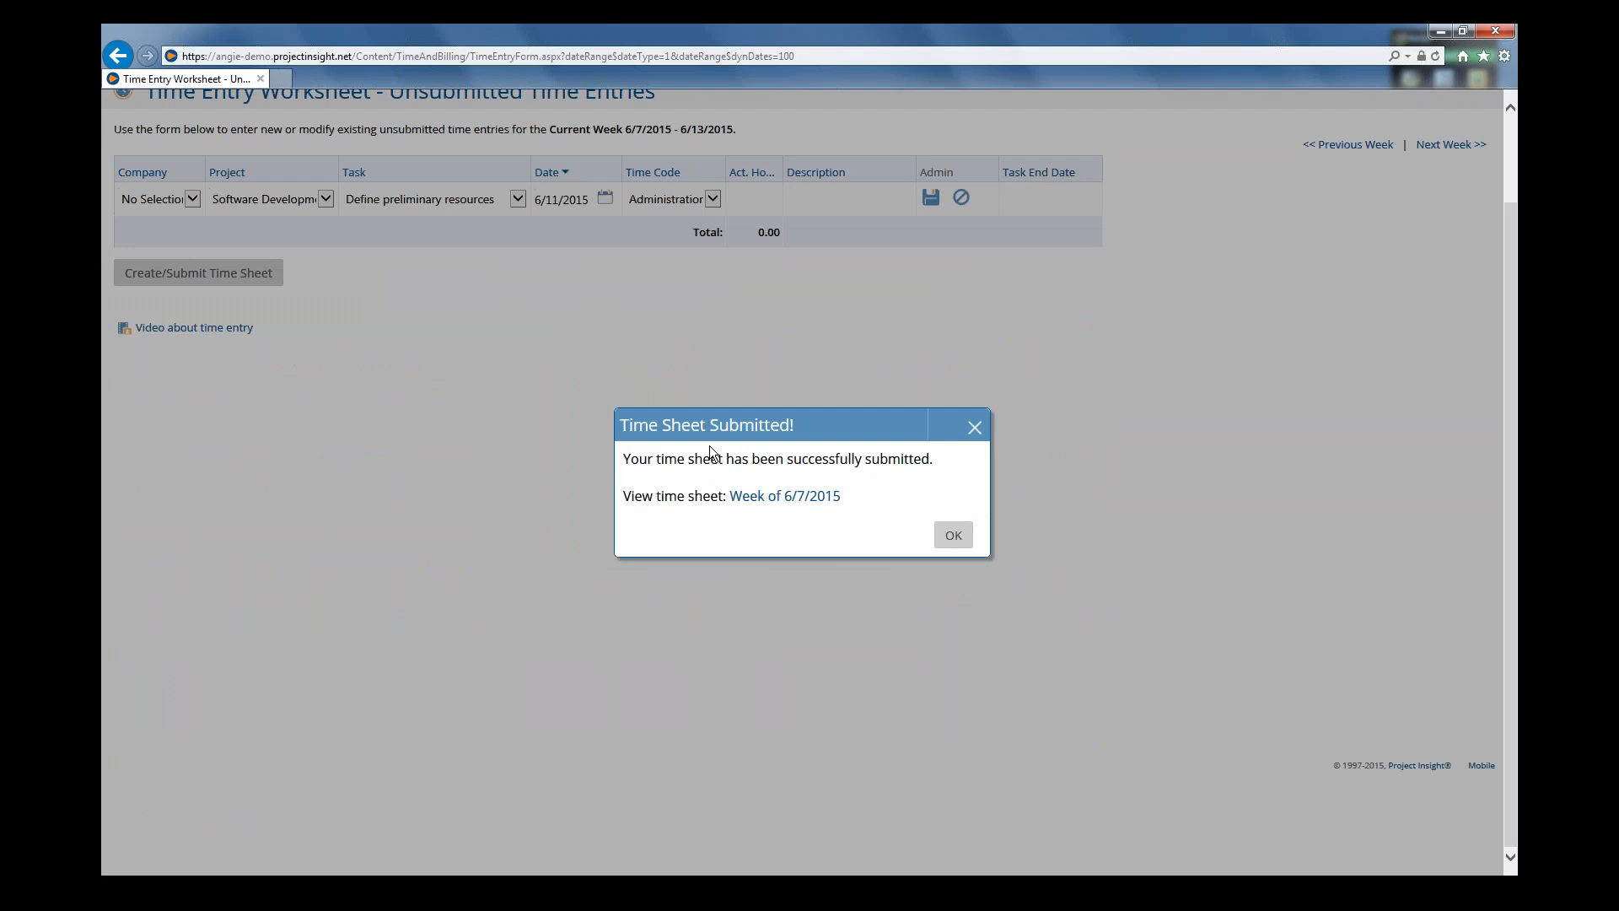
{"action": "left_click", "coordinate": [953, 540]}
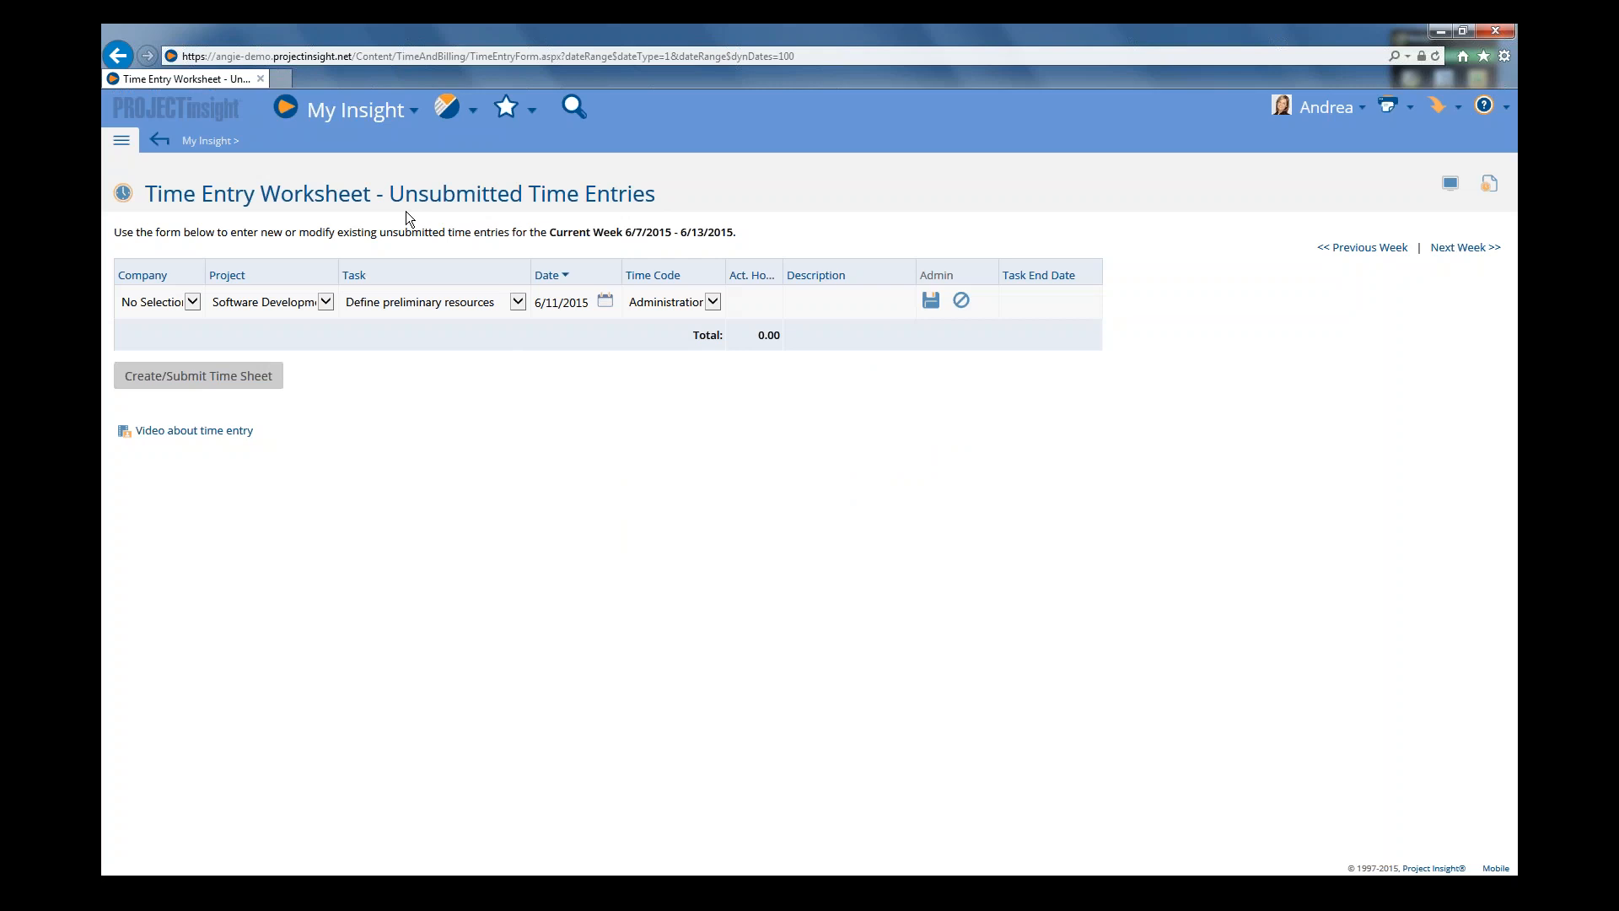
Open the list of saved time sheets and widen the Approval Status column to show its full text
{"action": "left_click_drag", "start_coordinate": [390, 193], "coordinate": [524, 193]}
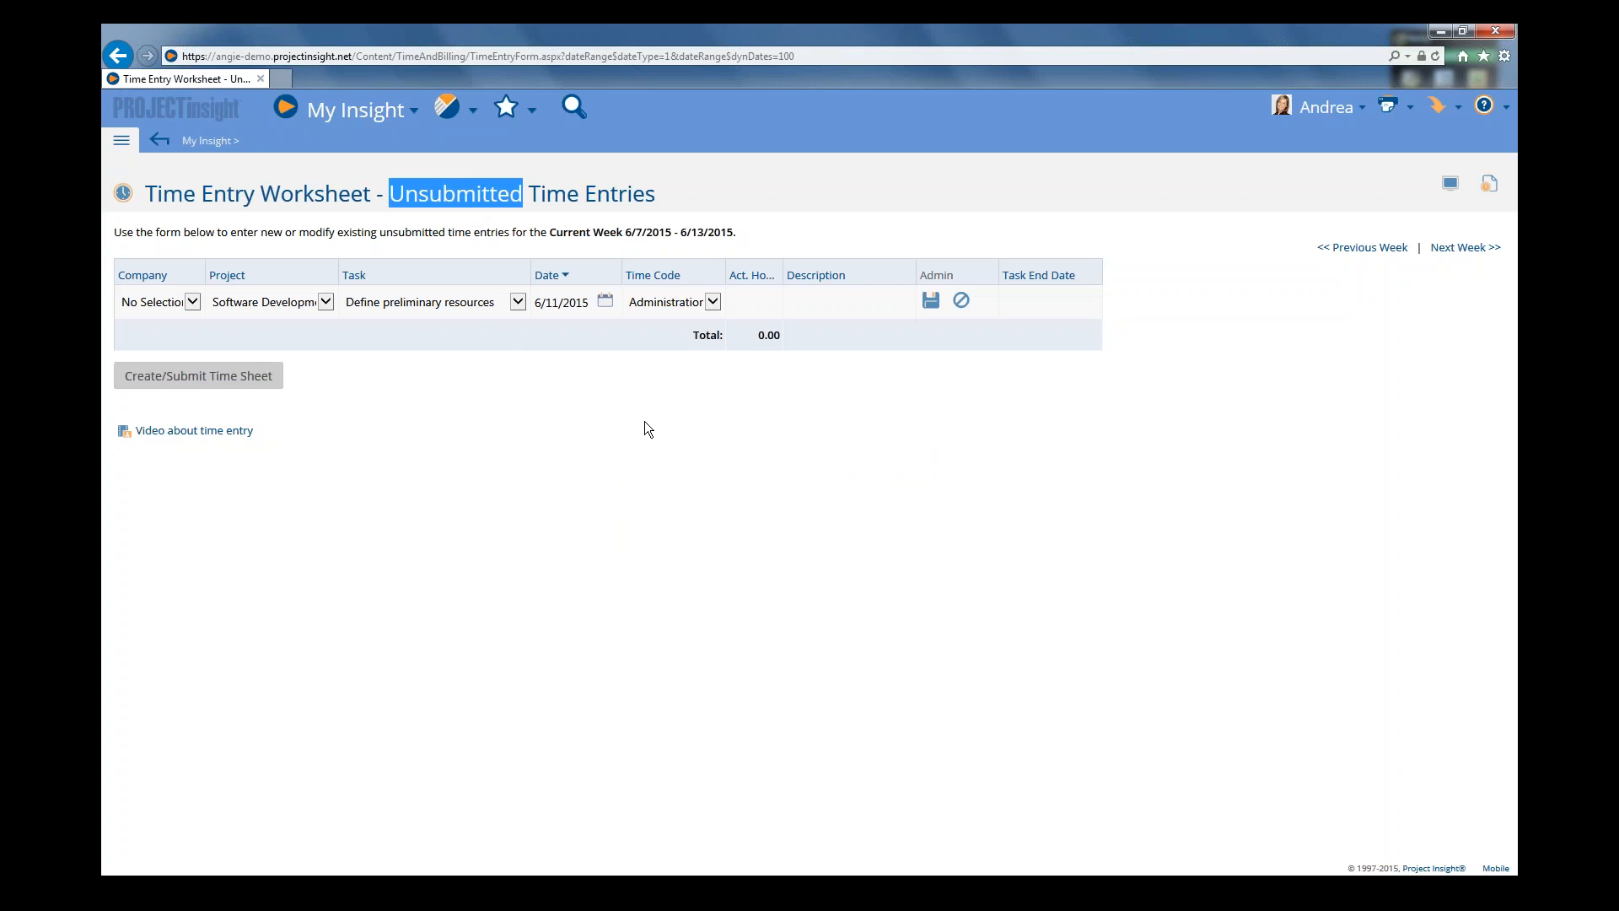
{"action": "left_click", "coordinate": [361, 118]}
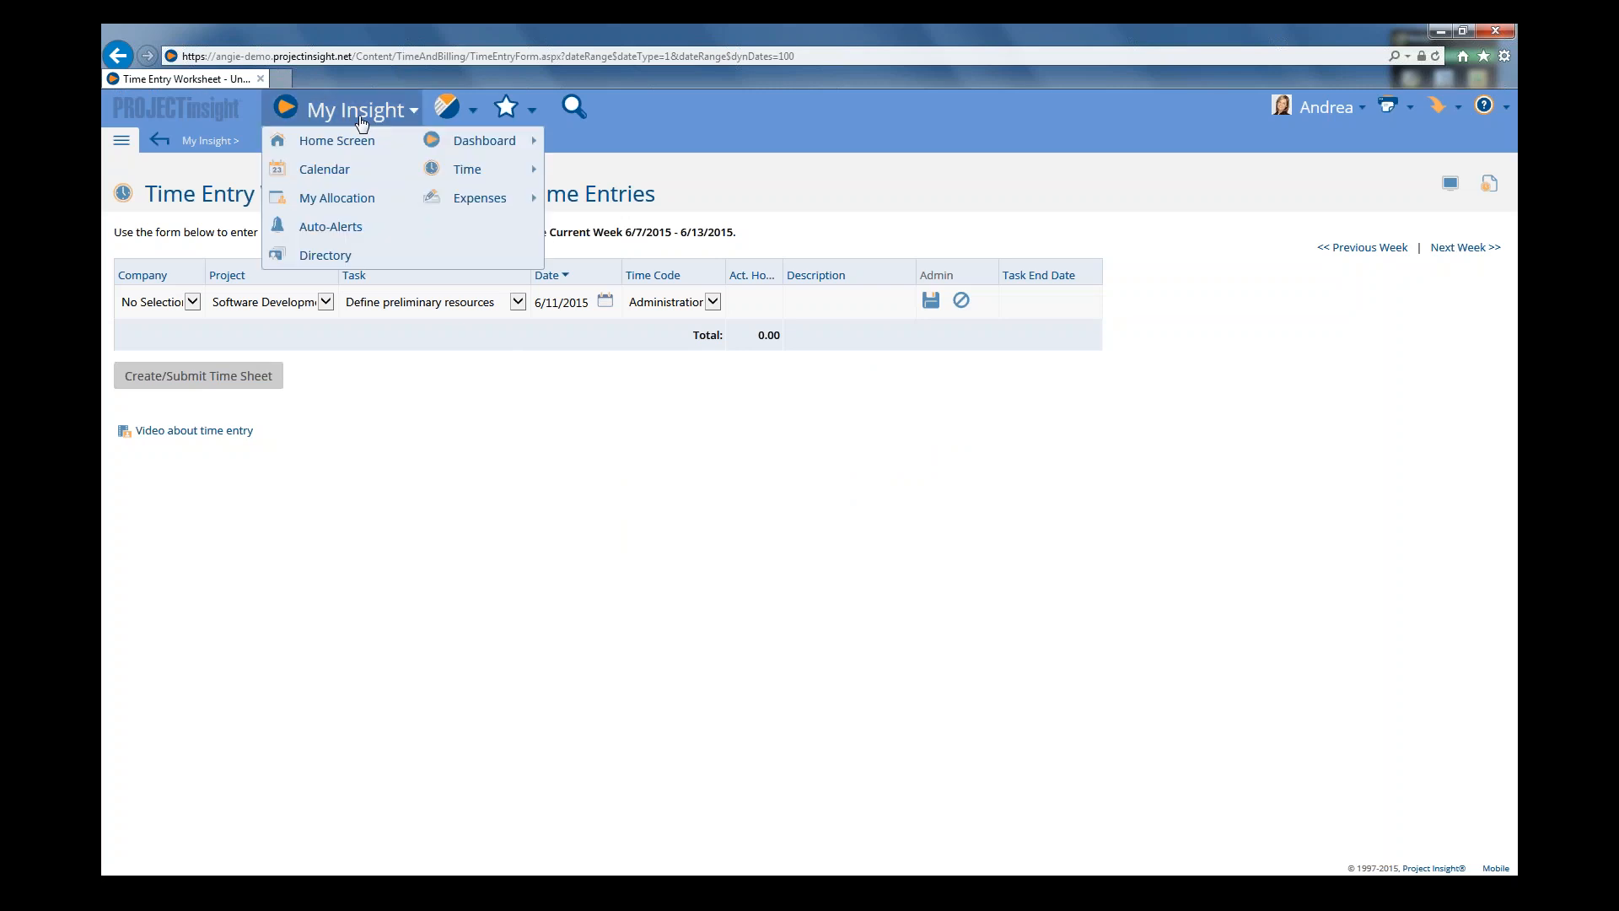
{"action": "mouse_move", "coordinate": [451, 173]}
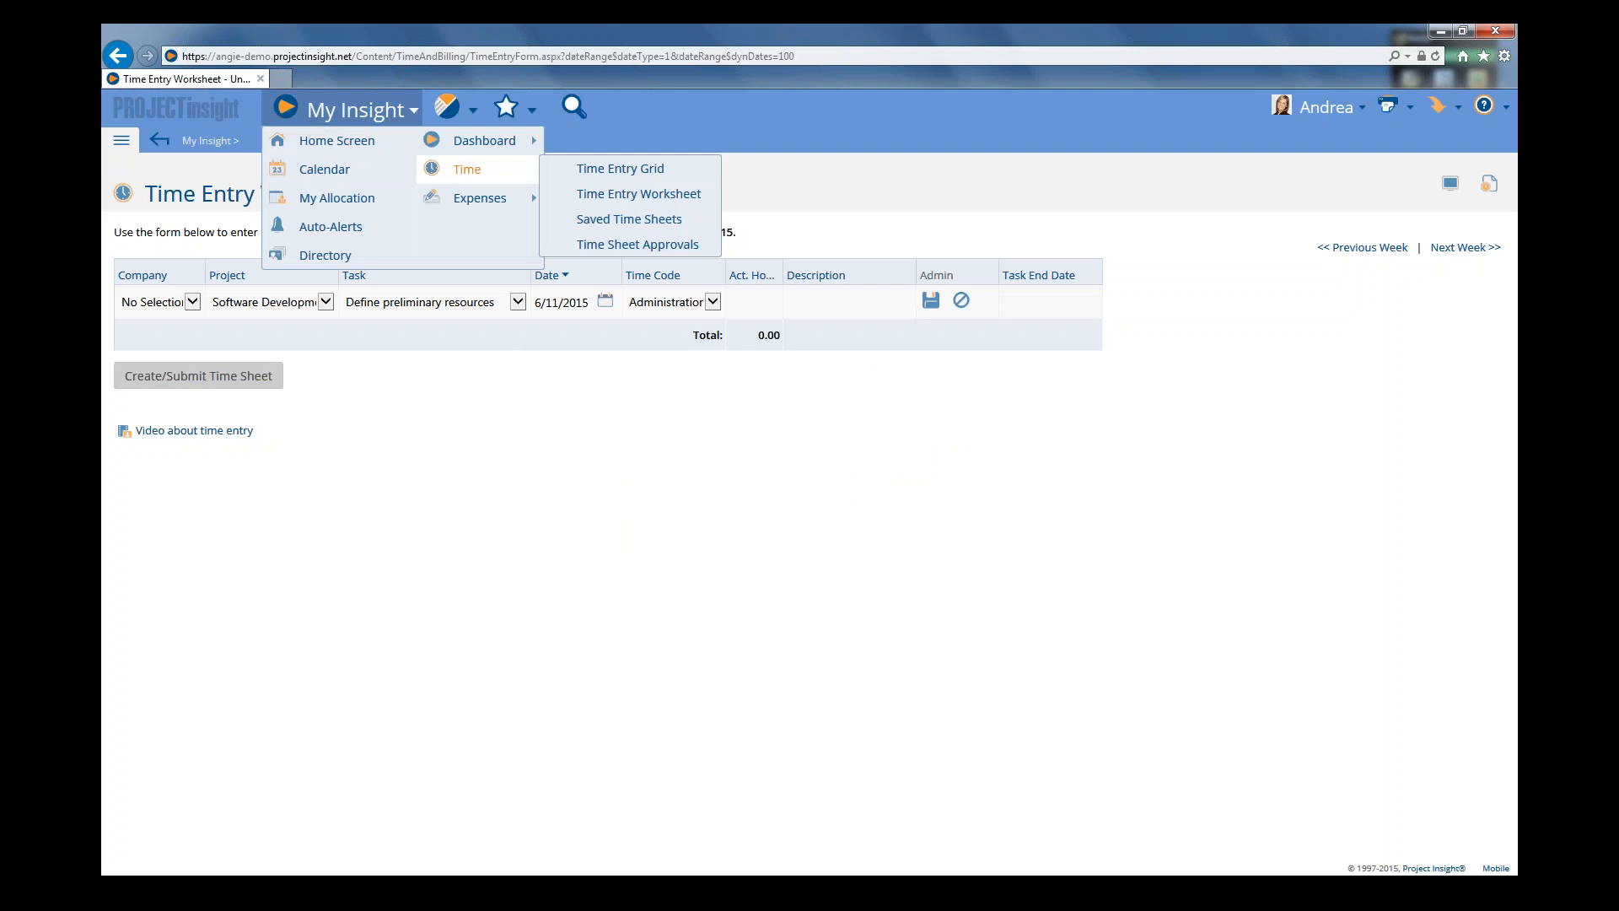
{"action": "left_click", "coordinate": [629, 220]}
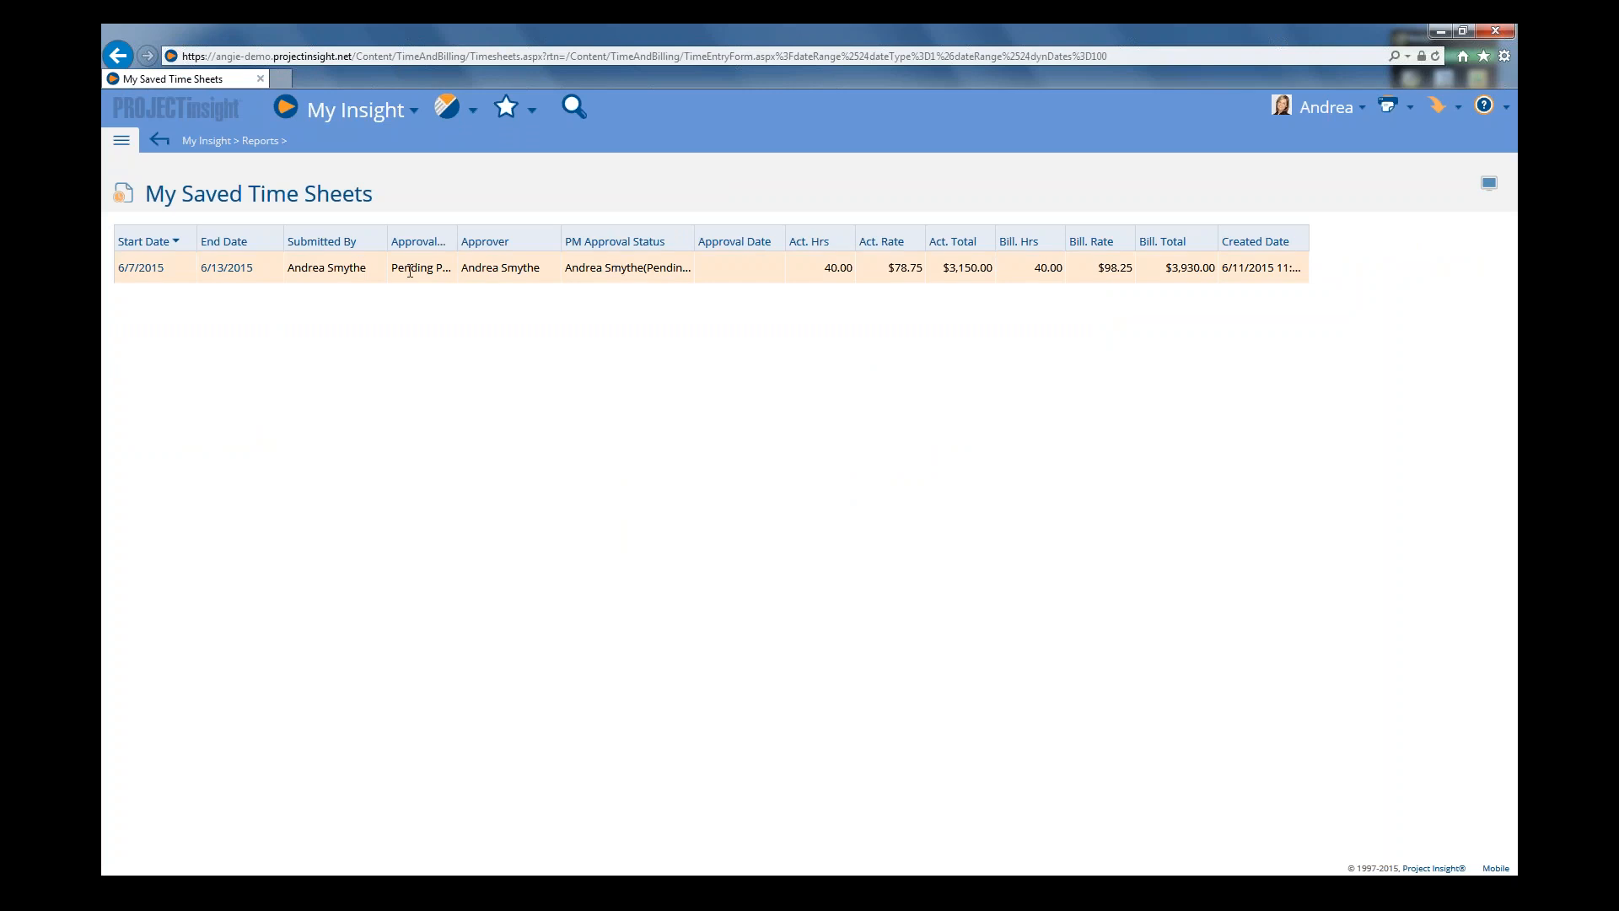
{"action": "left_click_drag", "start_coordinate": [458, 240], "coordinate": [546, 241]}
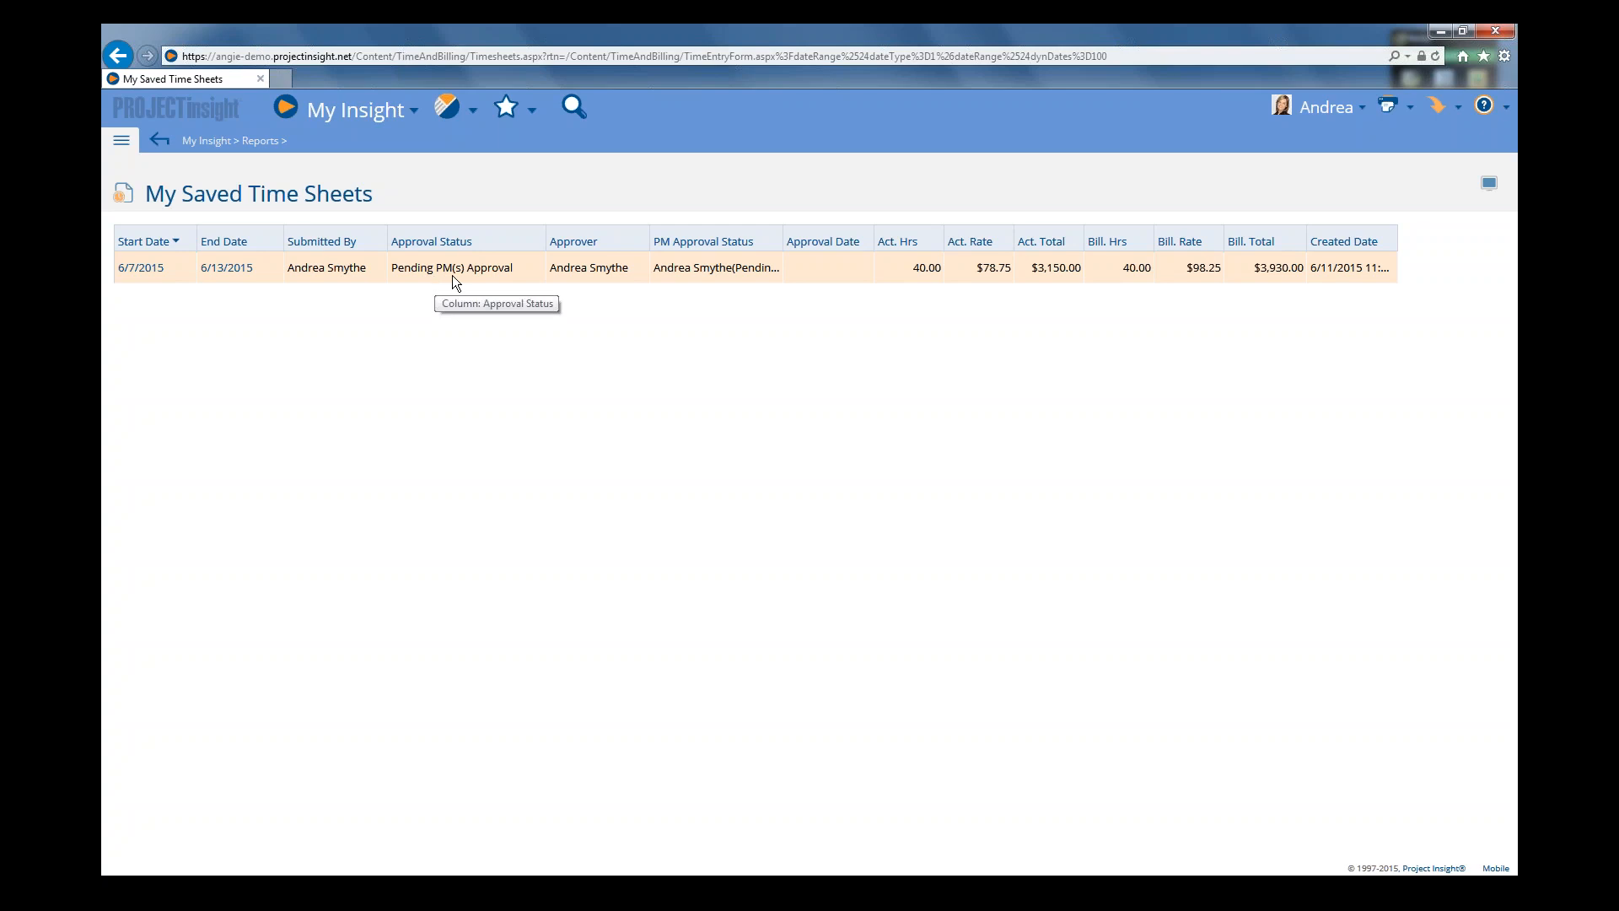
Open the saved time sheet for the week of 6/7/2015 and review its summary, project manager approvals and time entries
{"action": "left_click", "coordinate": [153, 272]}
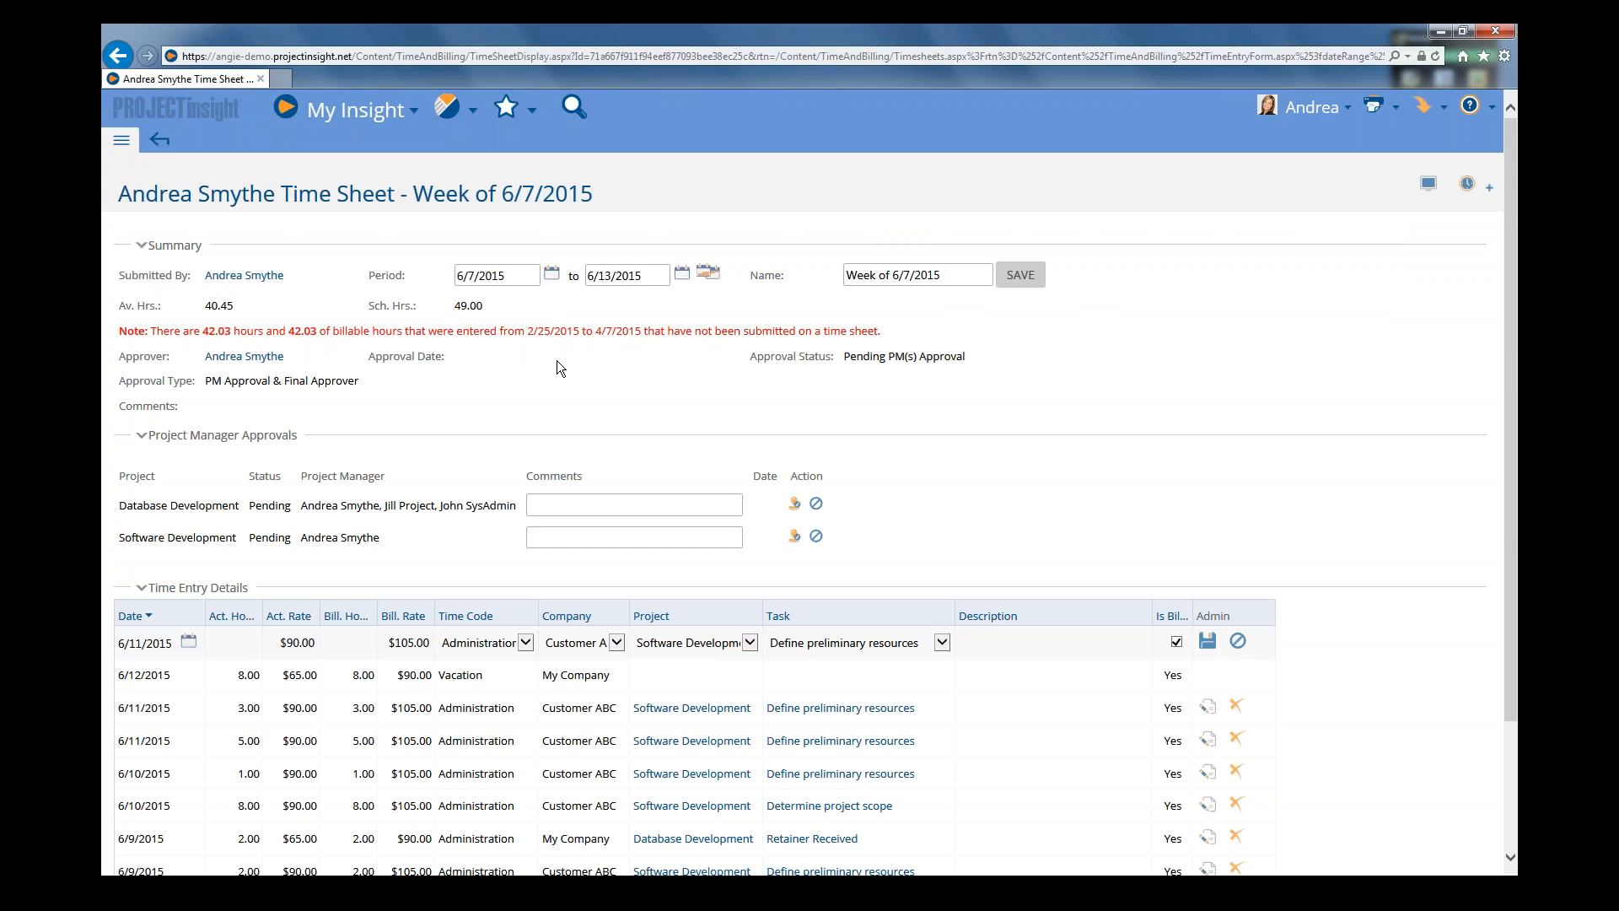
{"action": "scroll", "coordinate": [557, 361], "scroll_direction": "down", "scroll_amount": 2}
{"action": "scroll", "coordinate": [809, 472], "scroll_direction": "up", "scroll_amount": 1}
Open the Expense Entry Worksheet with the unsubmitted expense entries for the current month
{"action": "left_click", "coordinate": [368, 118]}
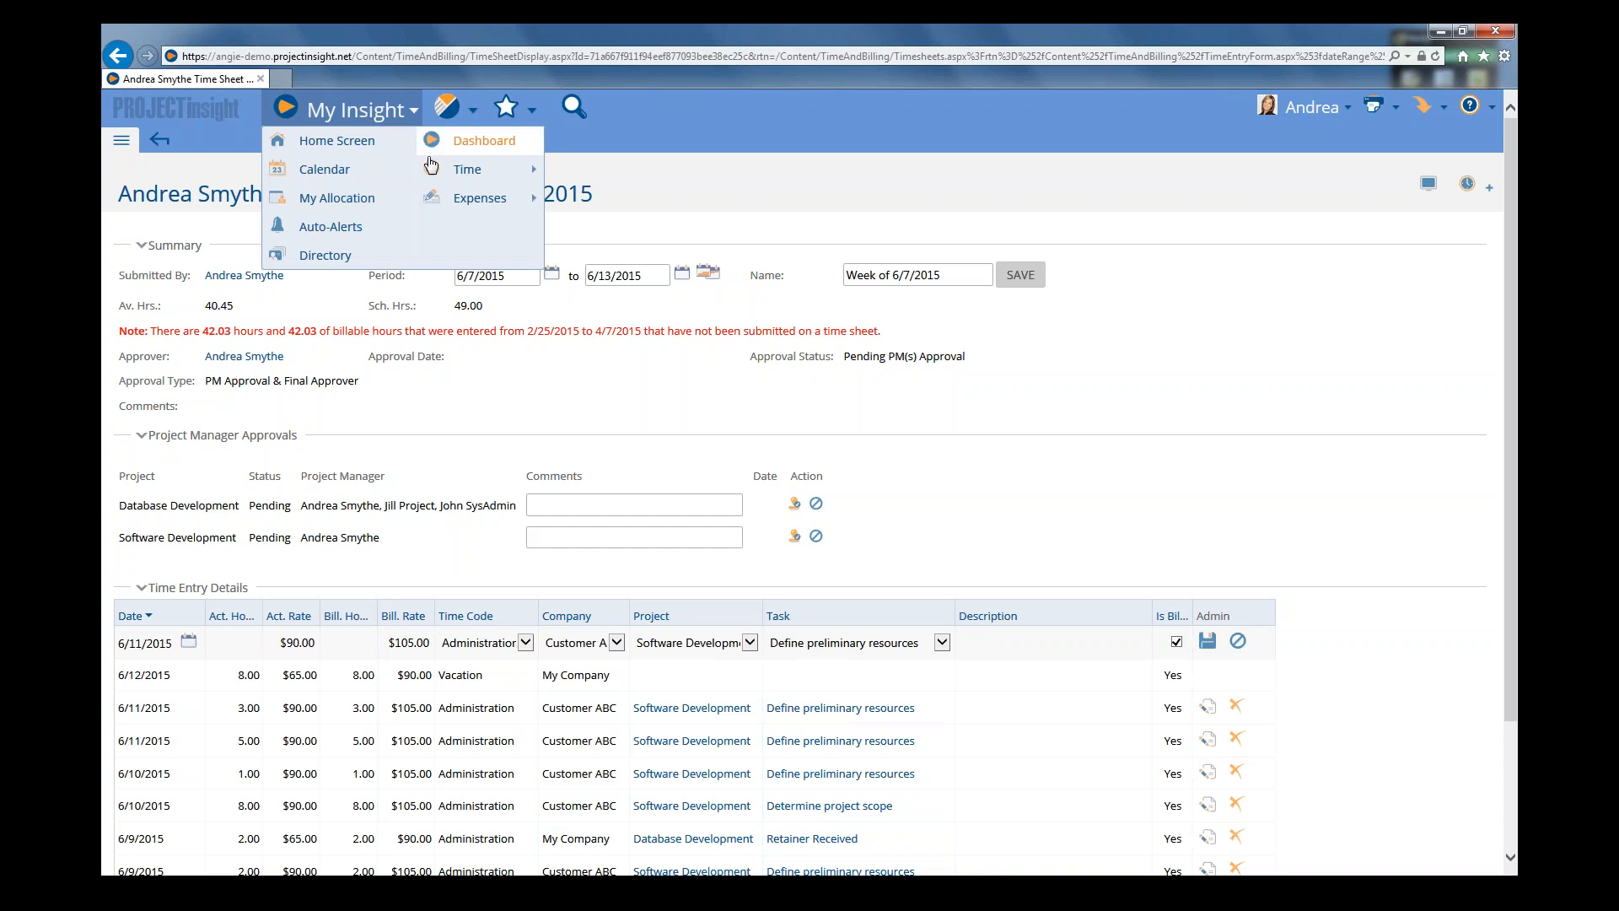
{"action": "mouse_move", "coordinate": [475, 202]}
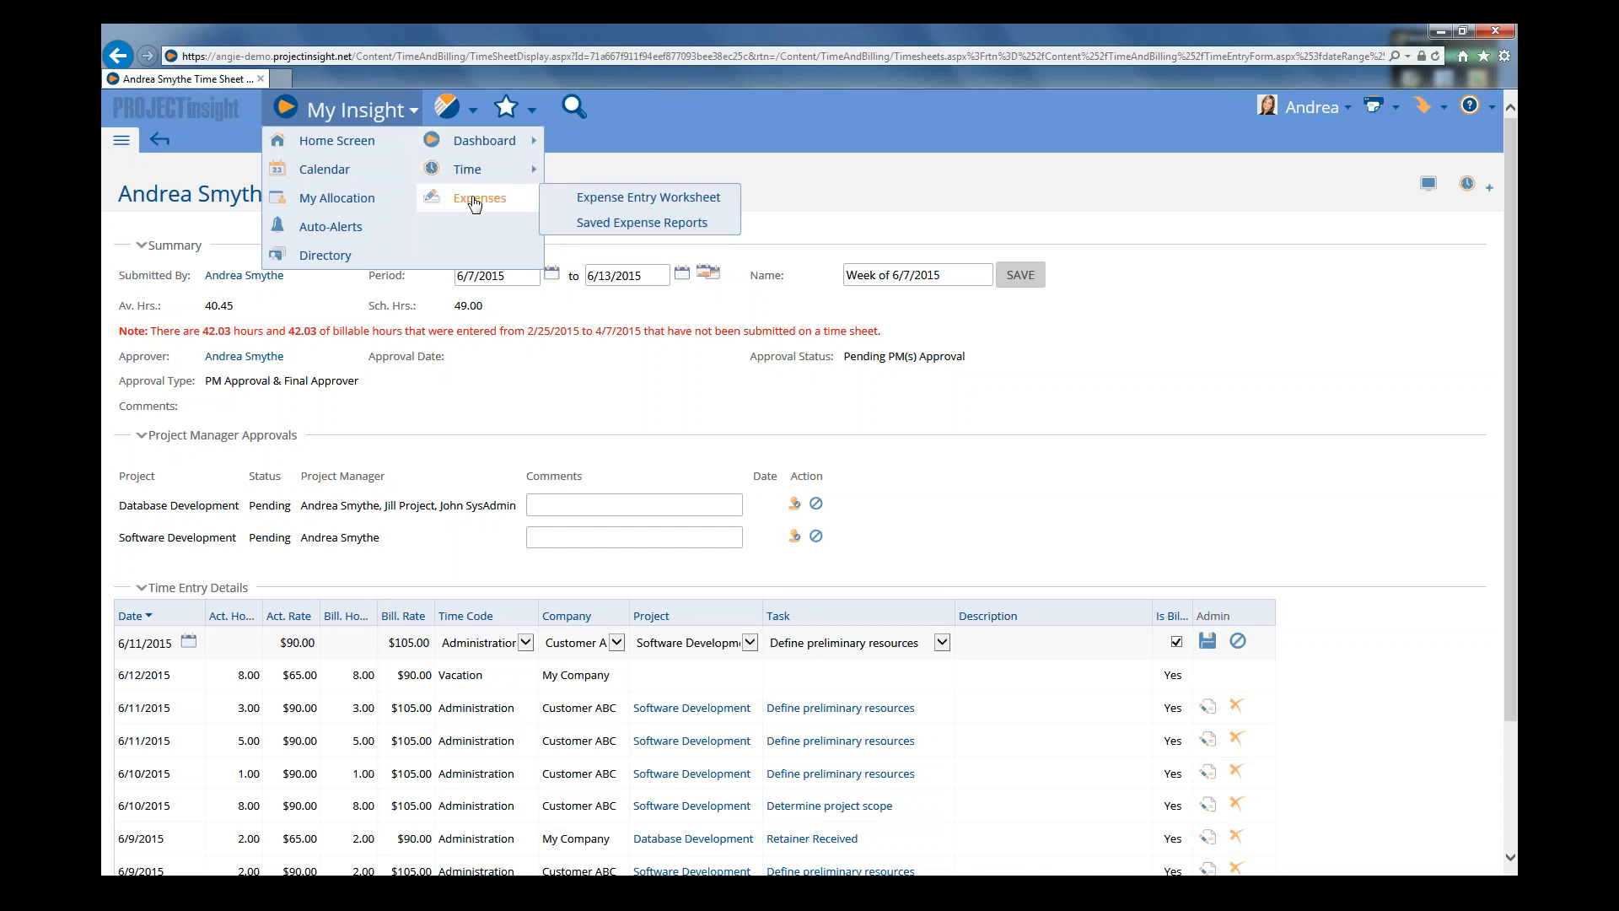
{"action": "left_click", "coordinate": [624, 199]}
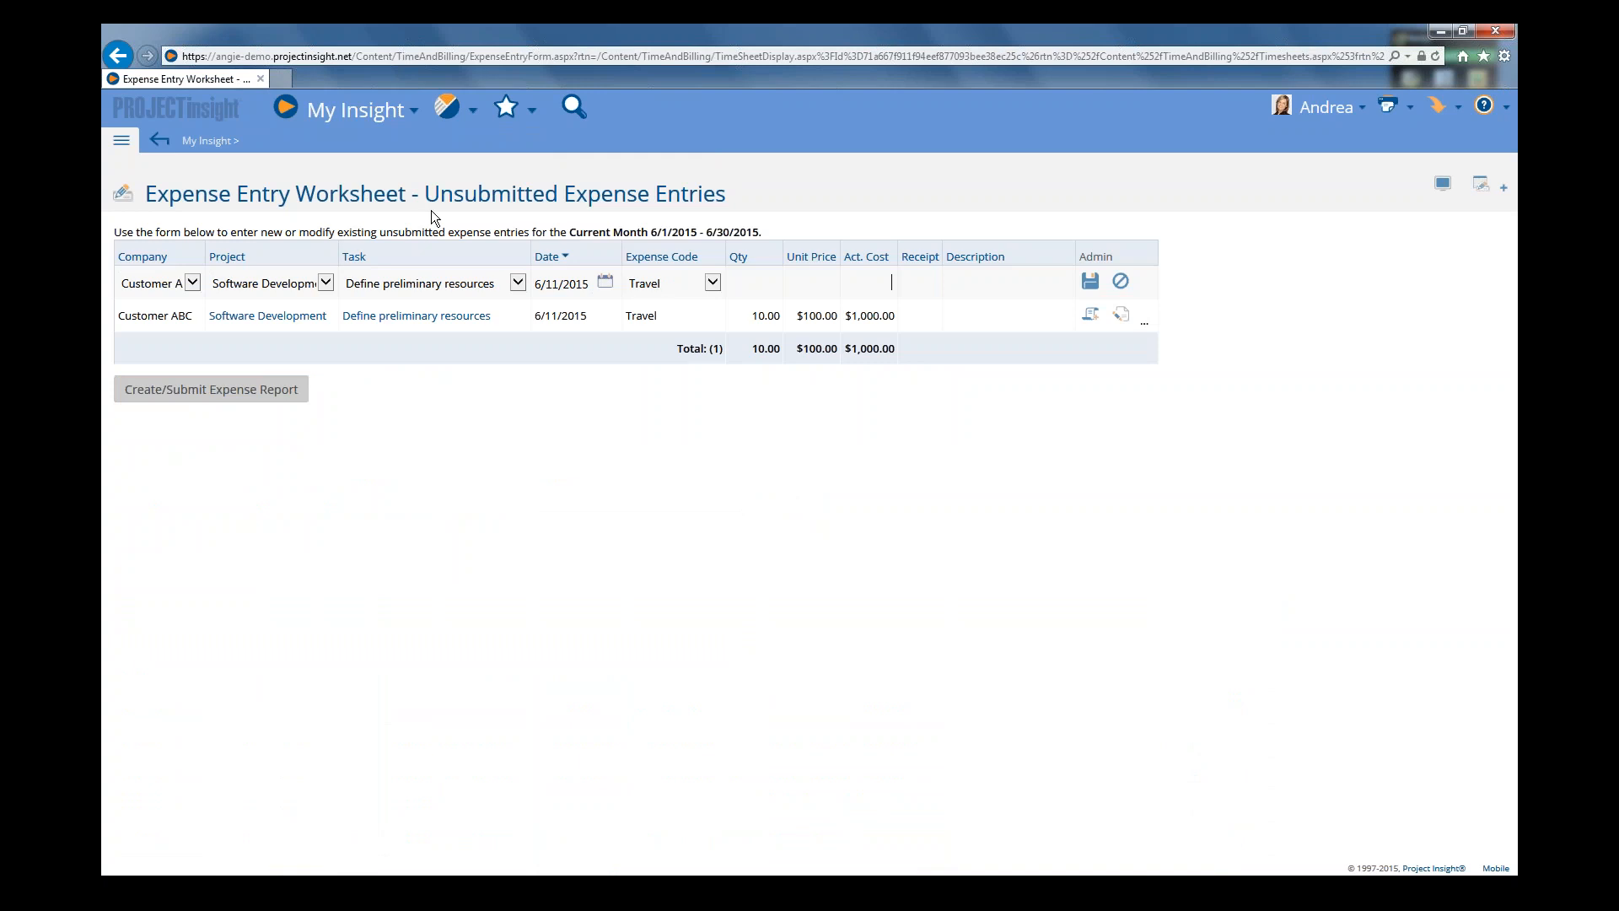
{"action": "left_click_drag", "start_coordinate": [425, 197], "coordinate": [558, 207]}
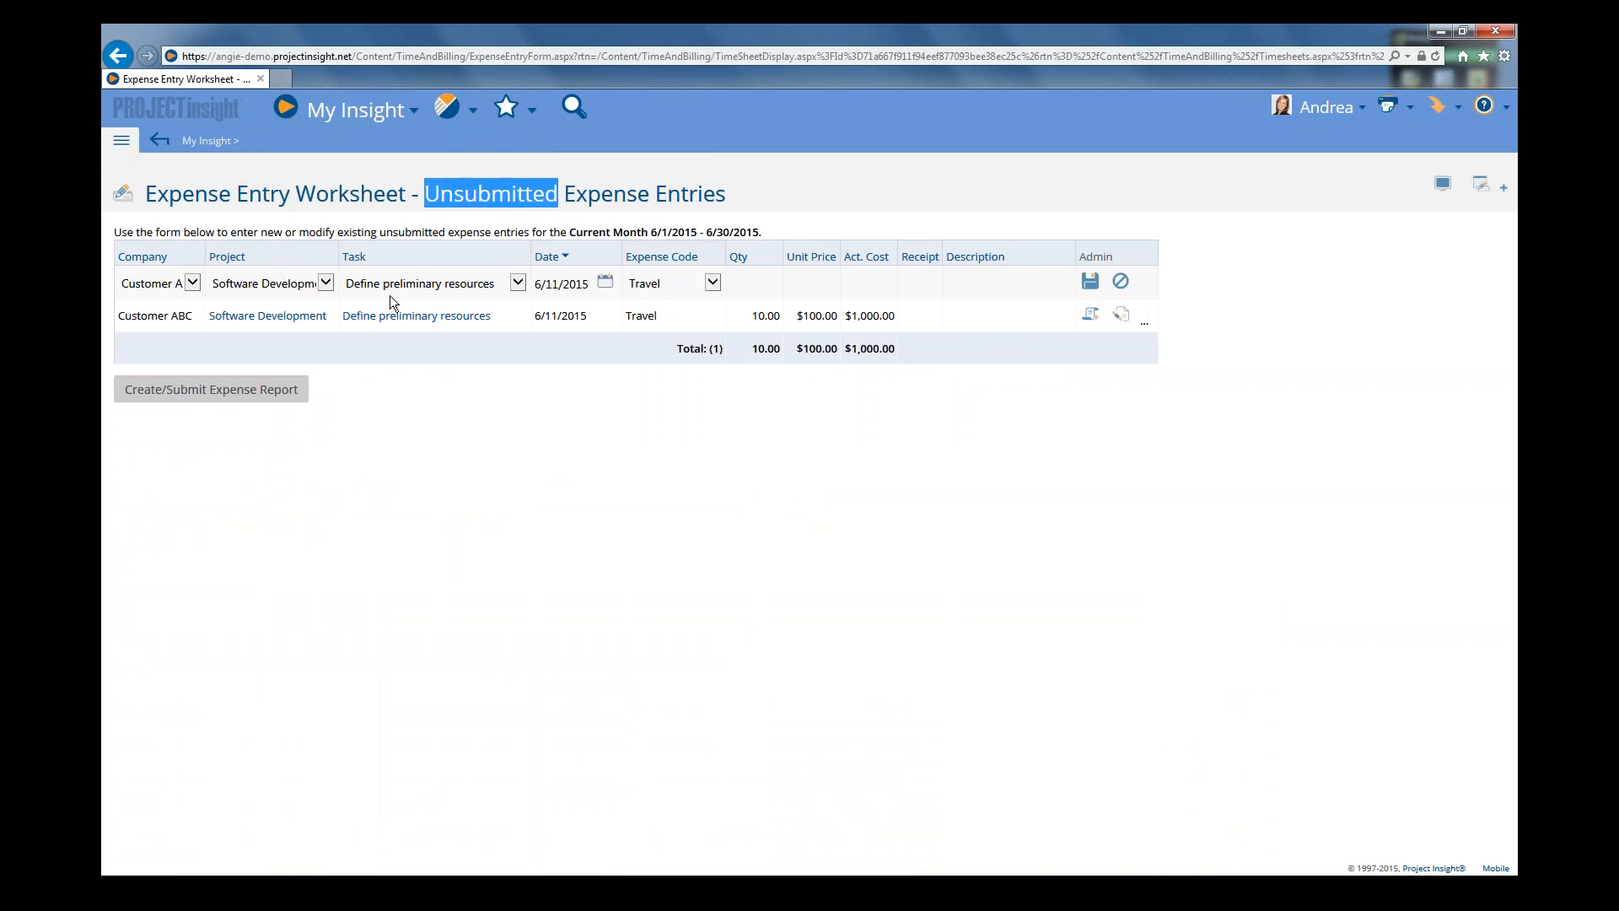
{"action": "left_click", "coordinate": [517, 287]}
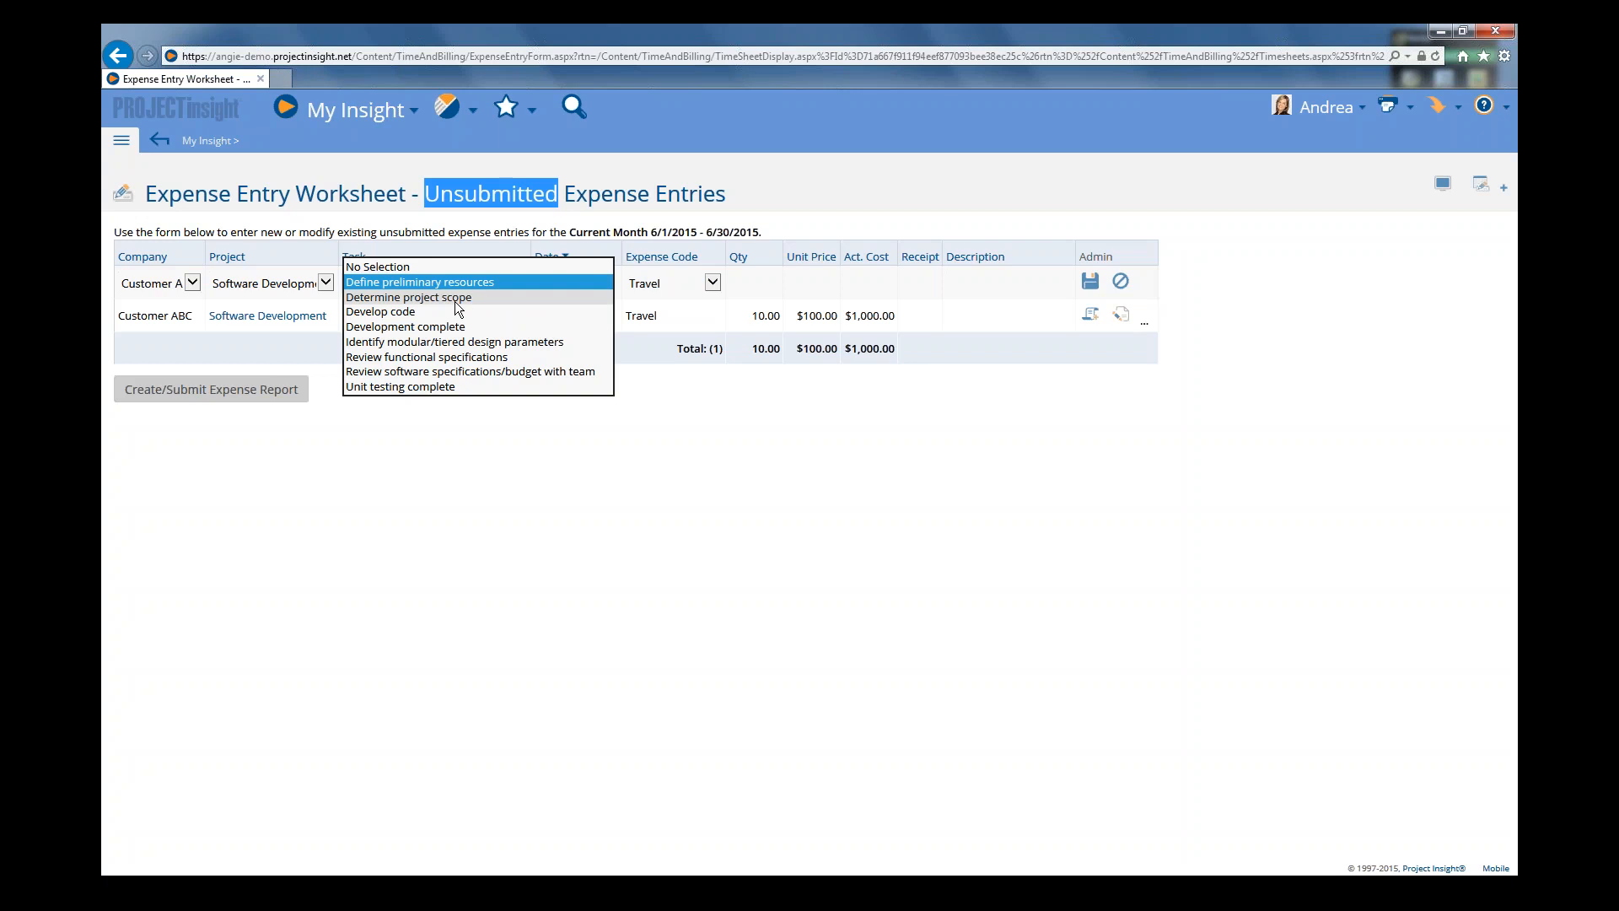
{"action": "left_click", "coordinate": [427, 297]}
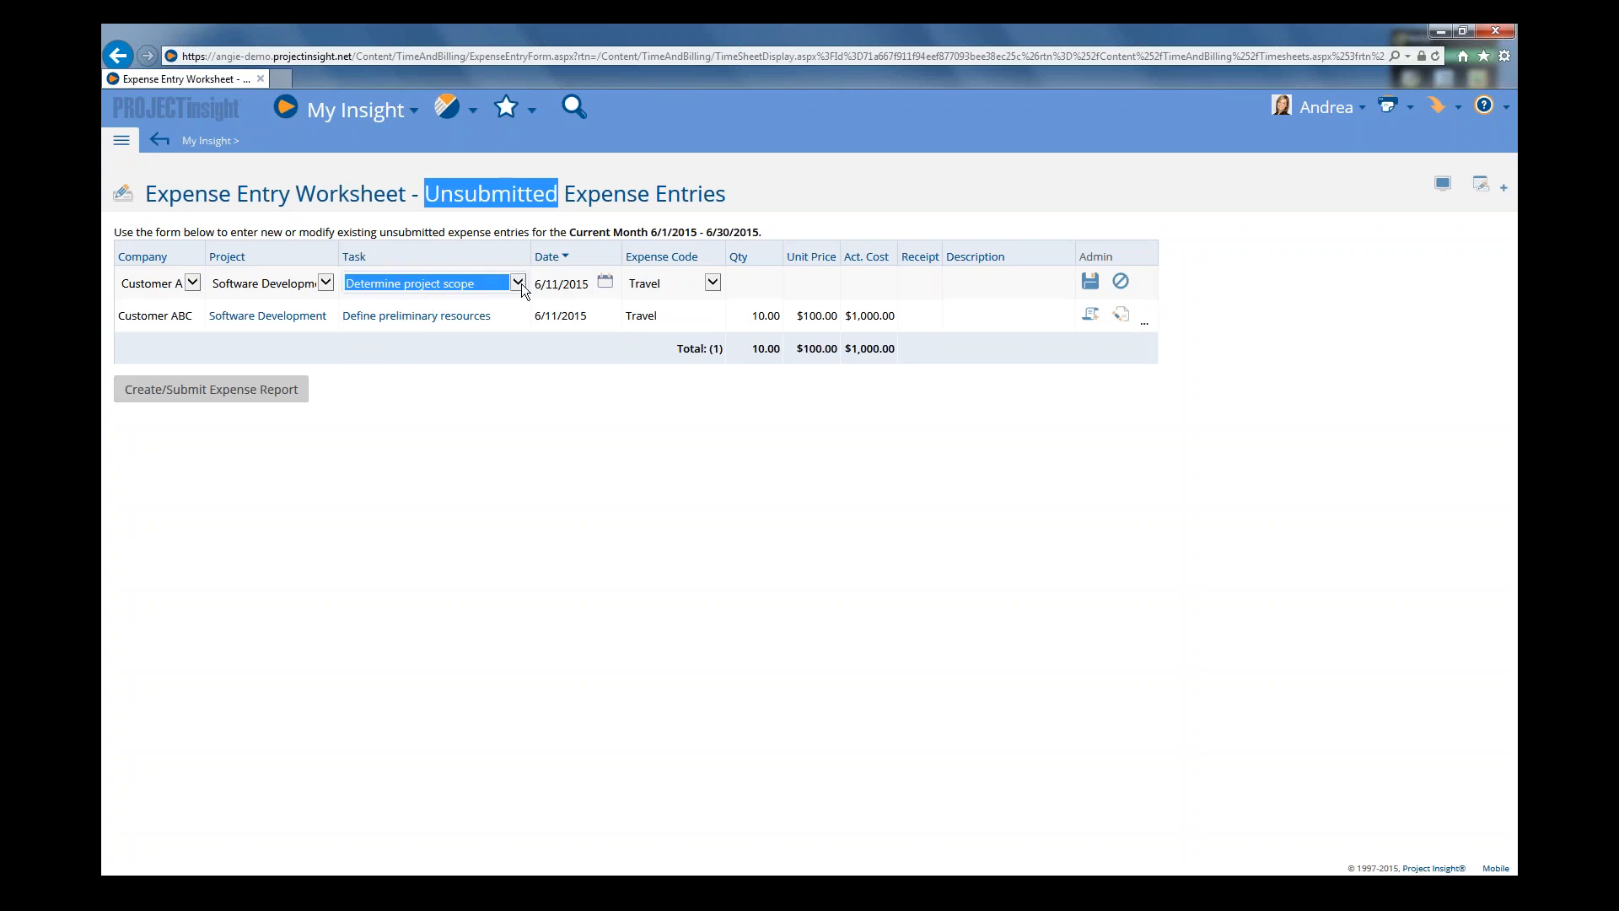
{"action": "left_click", "coordinate": [518, 284]}
{"action": "left_click", "coordinate": [449, 265]}
Add a Meals expense entry for Define preliminary resources with an actual cost of 25 and save it
{"action": "left_click", "coordinate": [713, 282]}
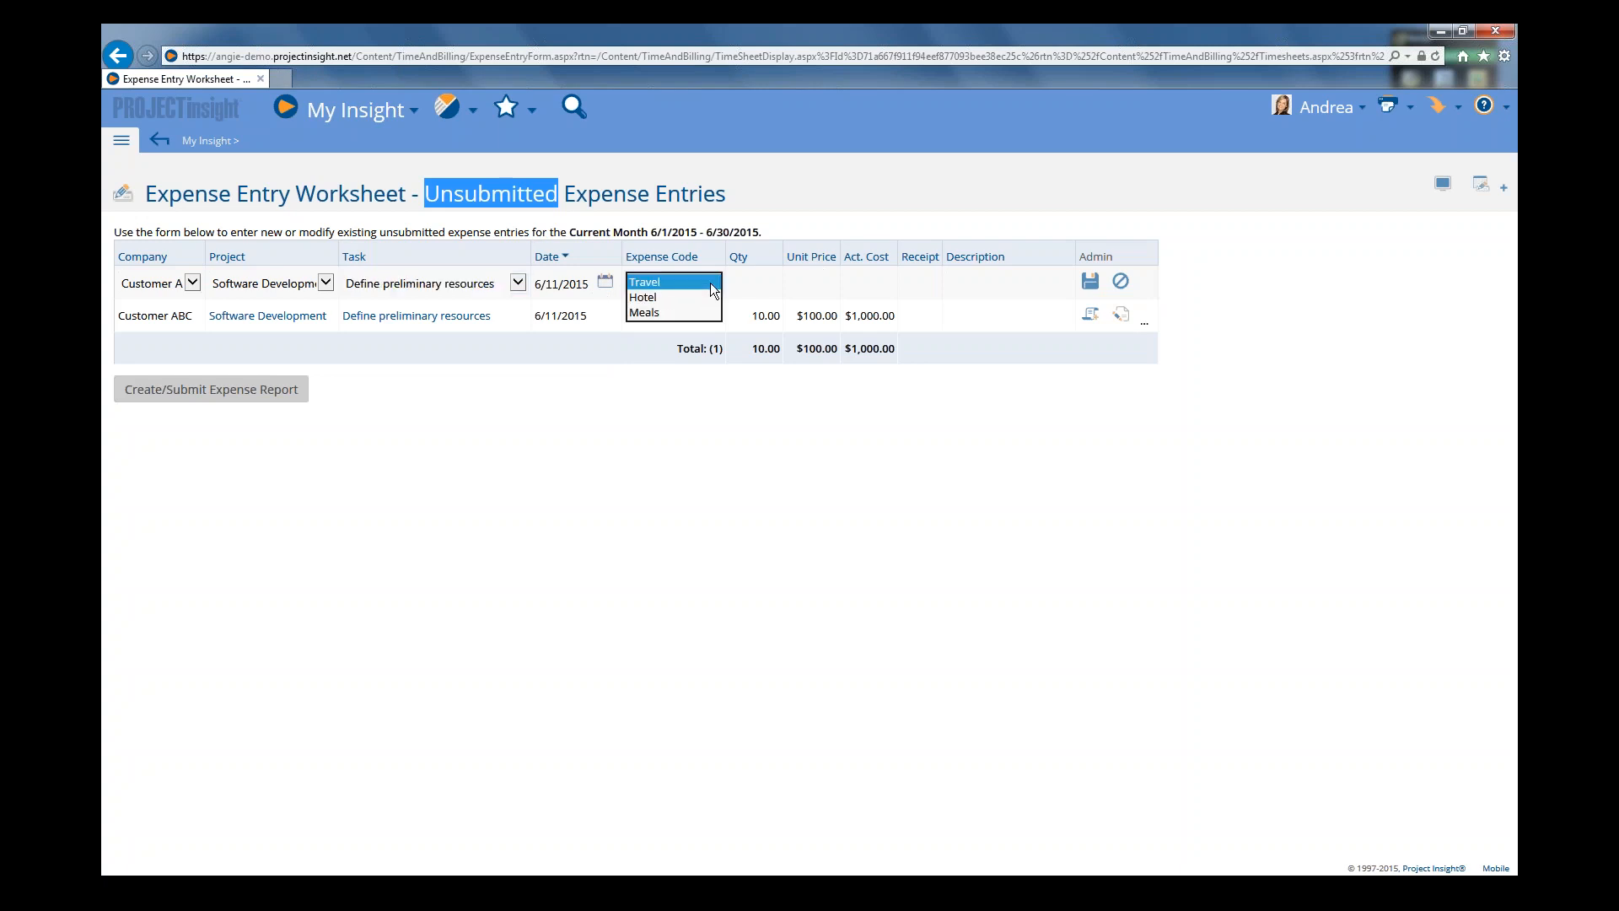
{"action": "left_click", "coordinate": [662, 305]}
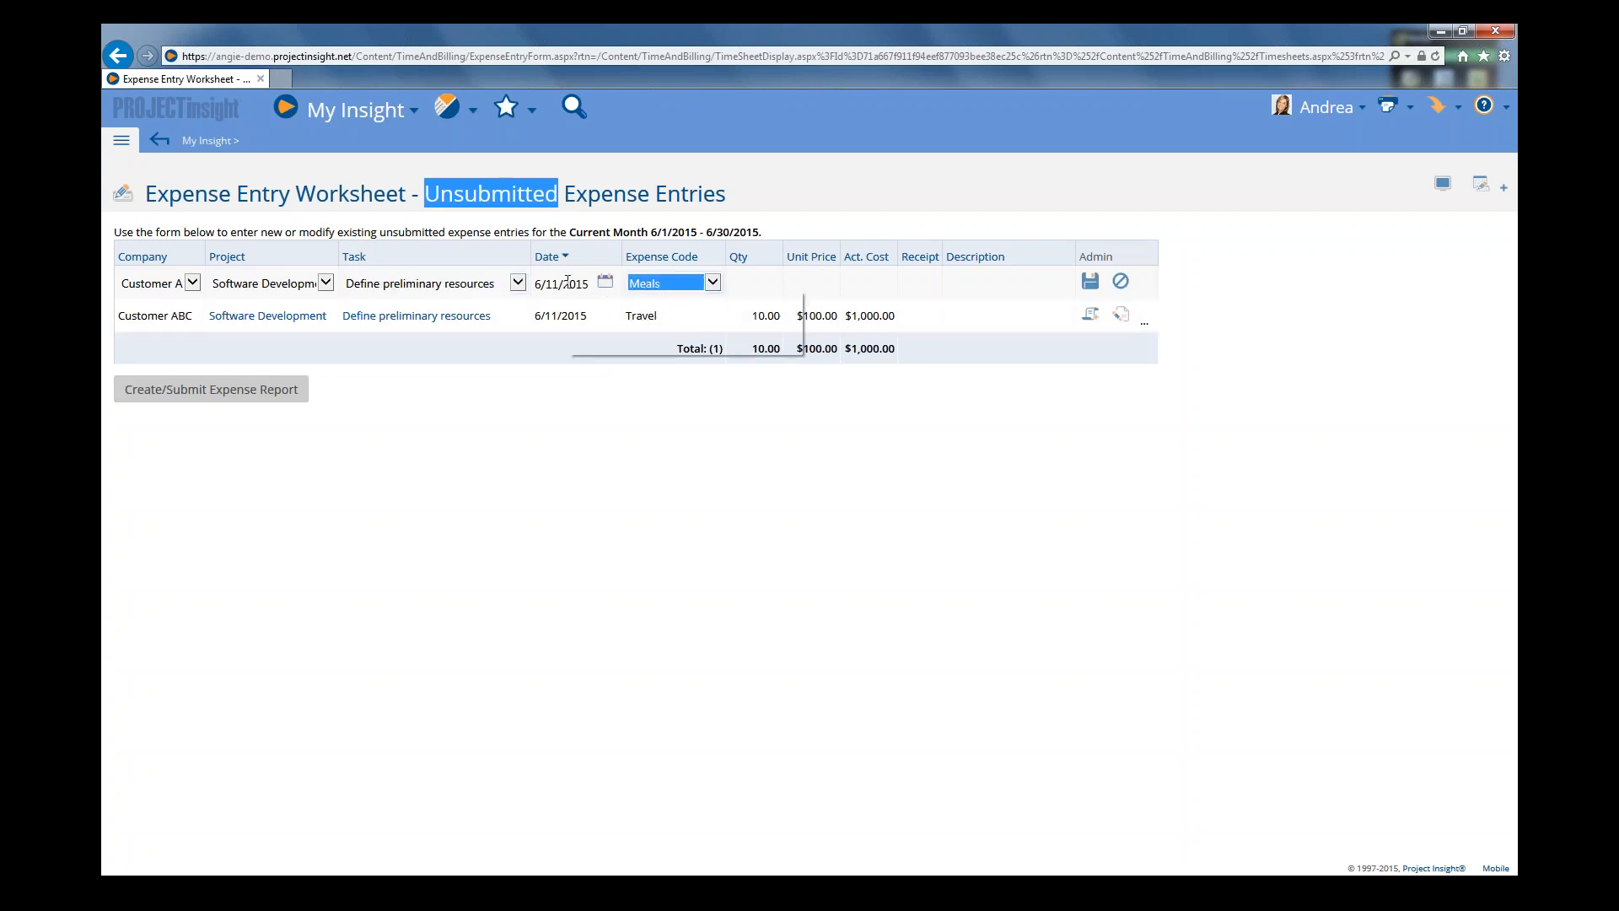
{"action": "left_click", "coordinate": [885, 282]}
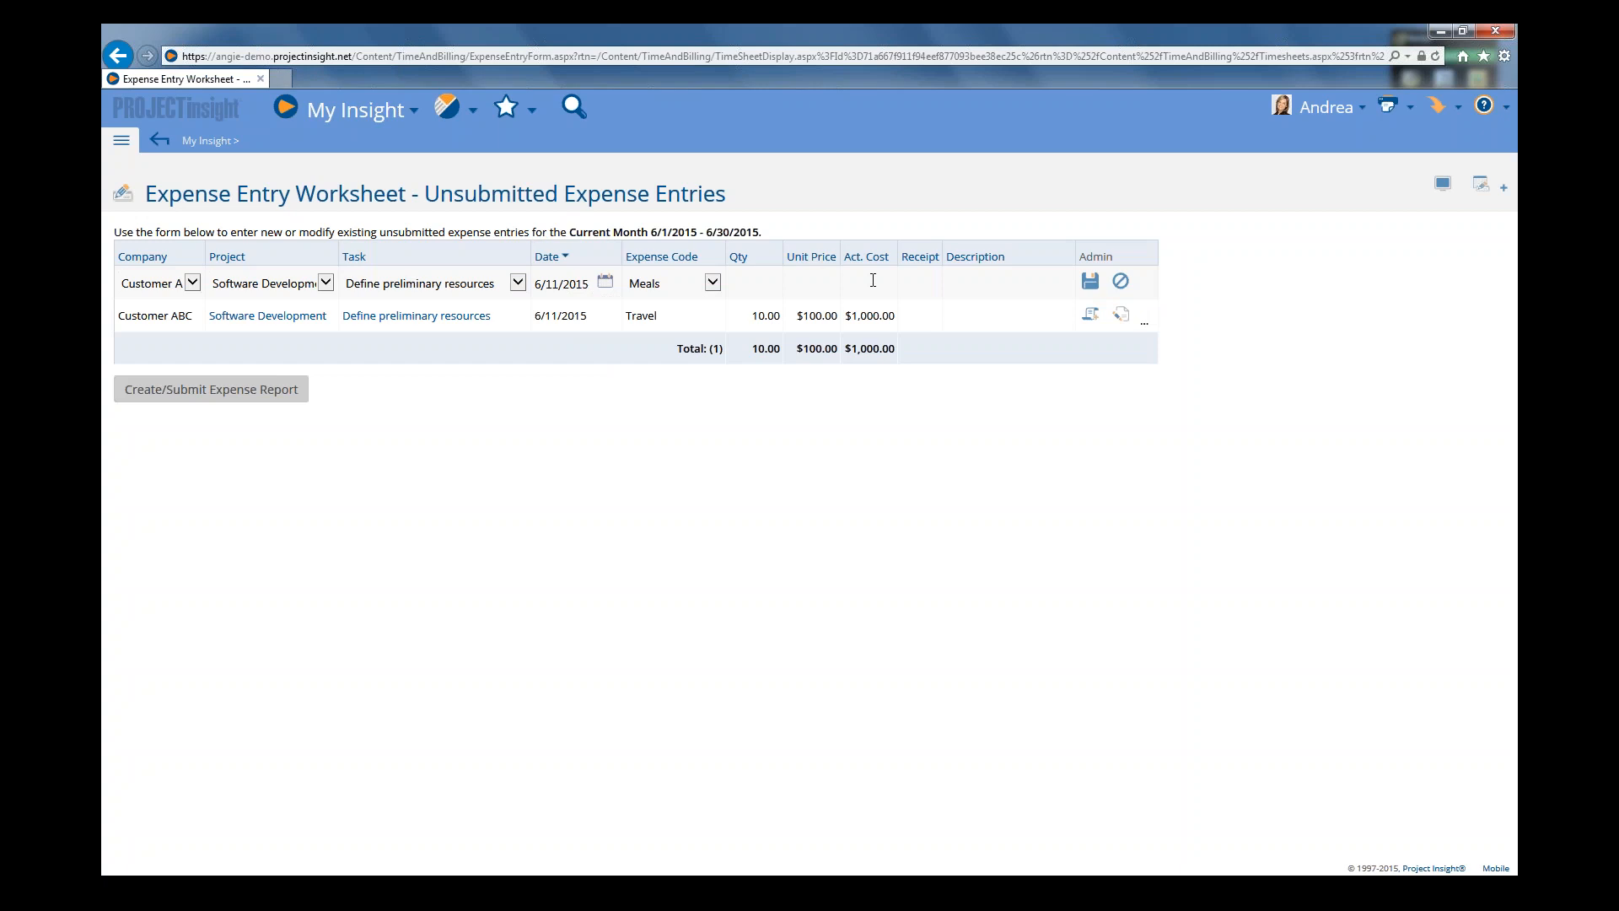
{"action": "type", "text": "25"}
{"action": "left_click", "coordinate": [1091, 281]}
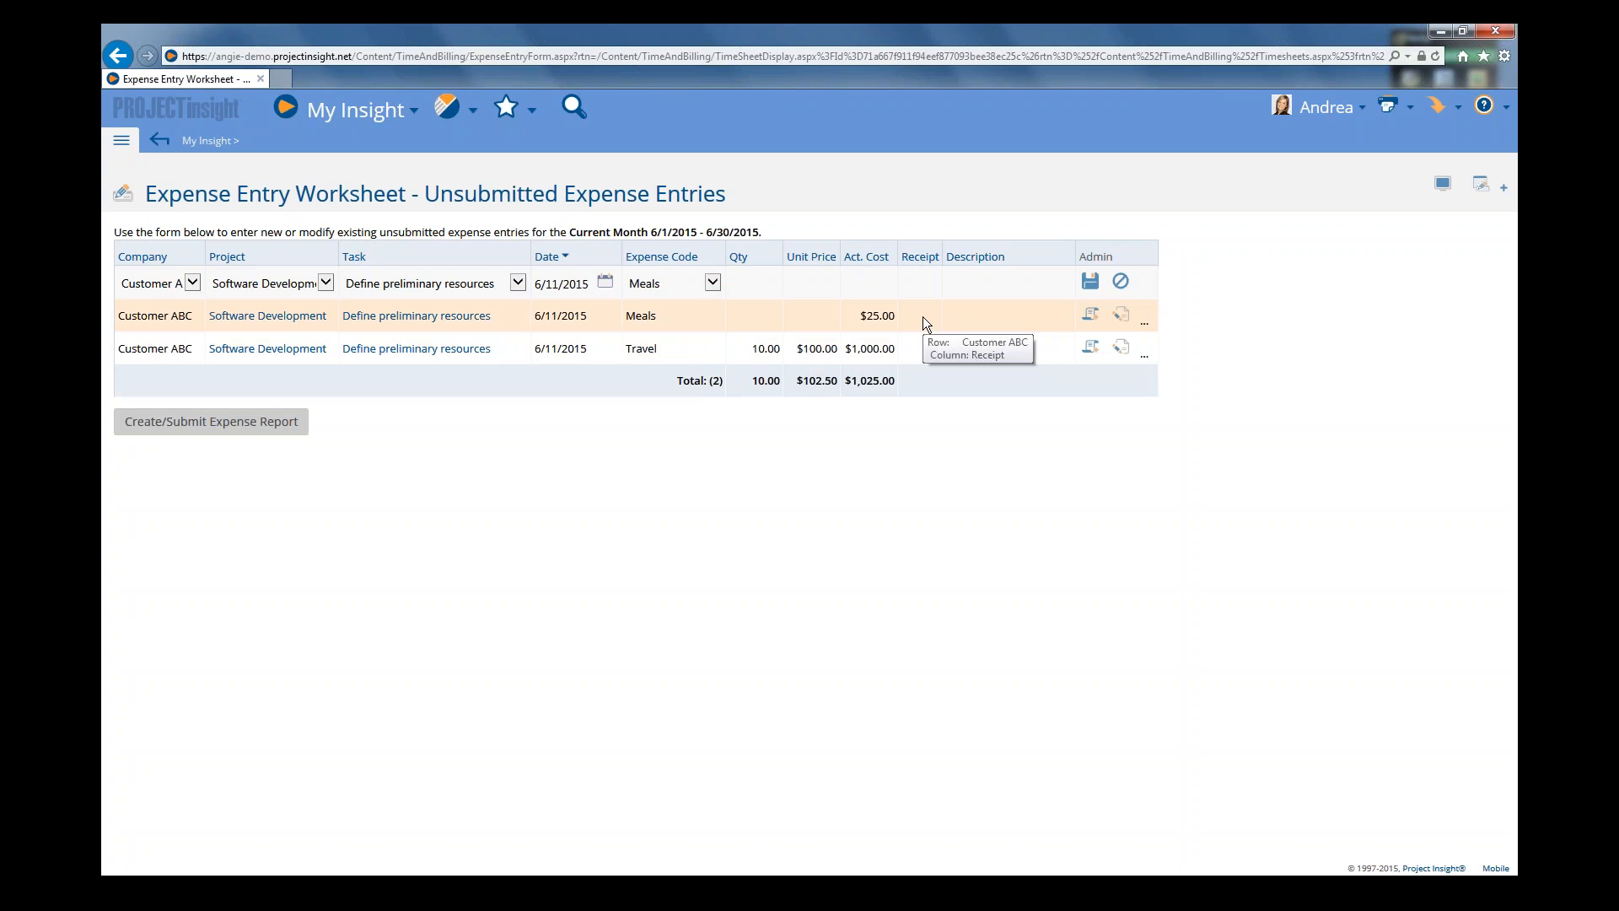
Attach Supplies-Receipt.pdf as the receipt for the Meals expense entry, leaving the description empty, and save it
{"action": "left_click", "coordinate": [1091, 317]}
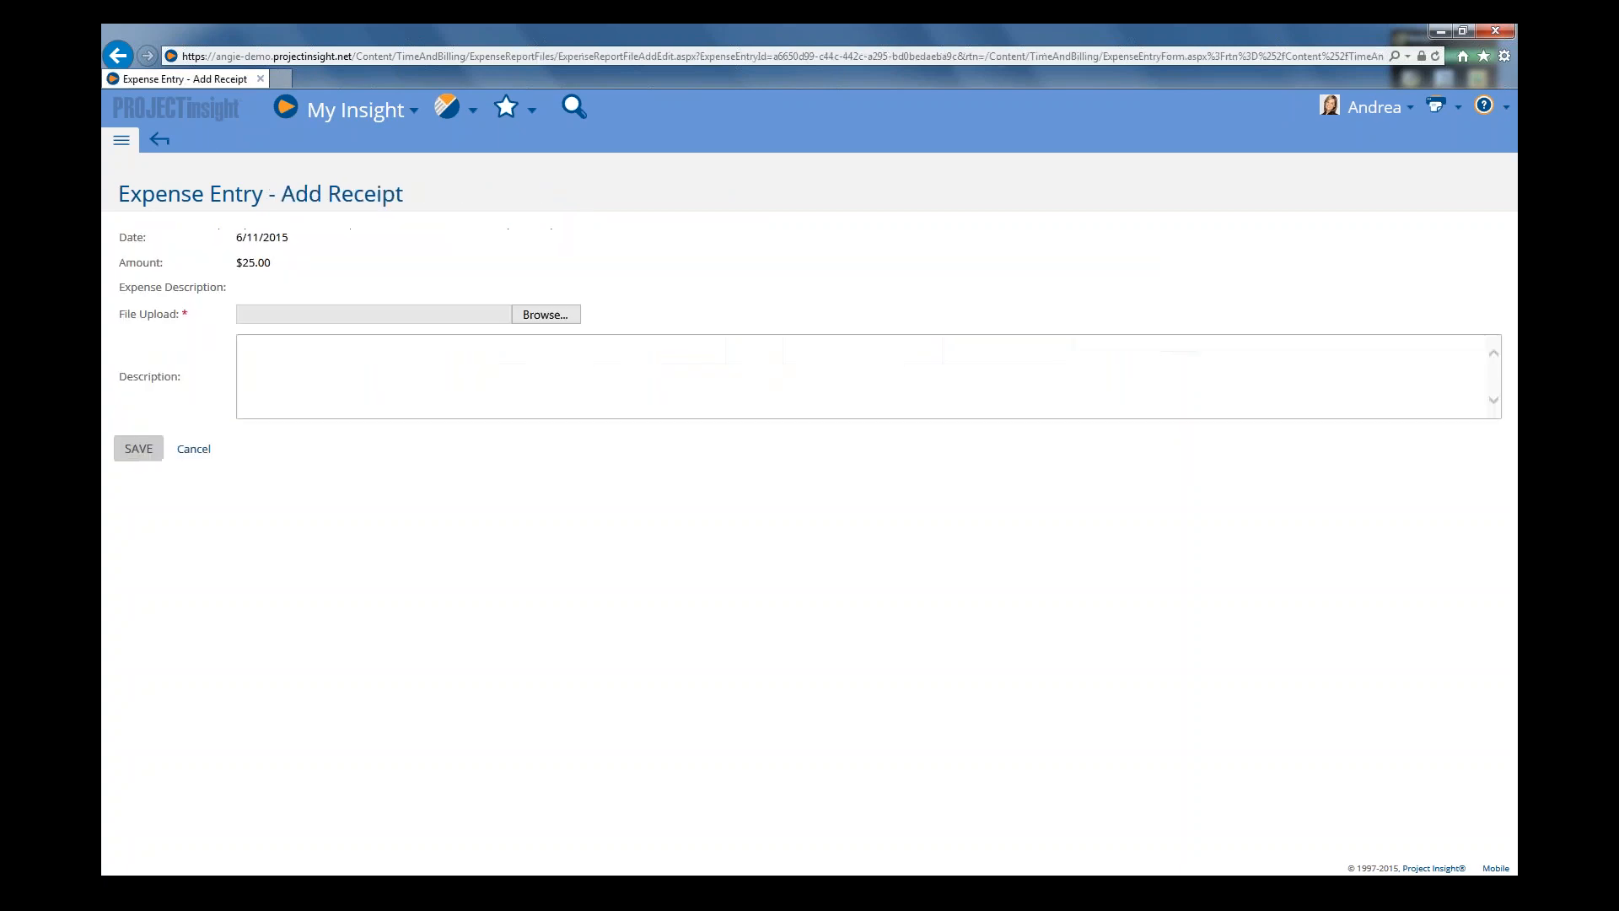
{"action": "left_click", "coordinate": [561, 319]}
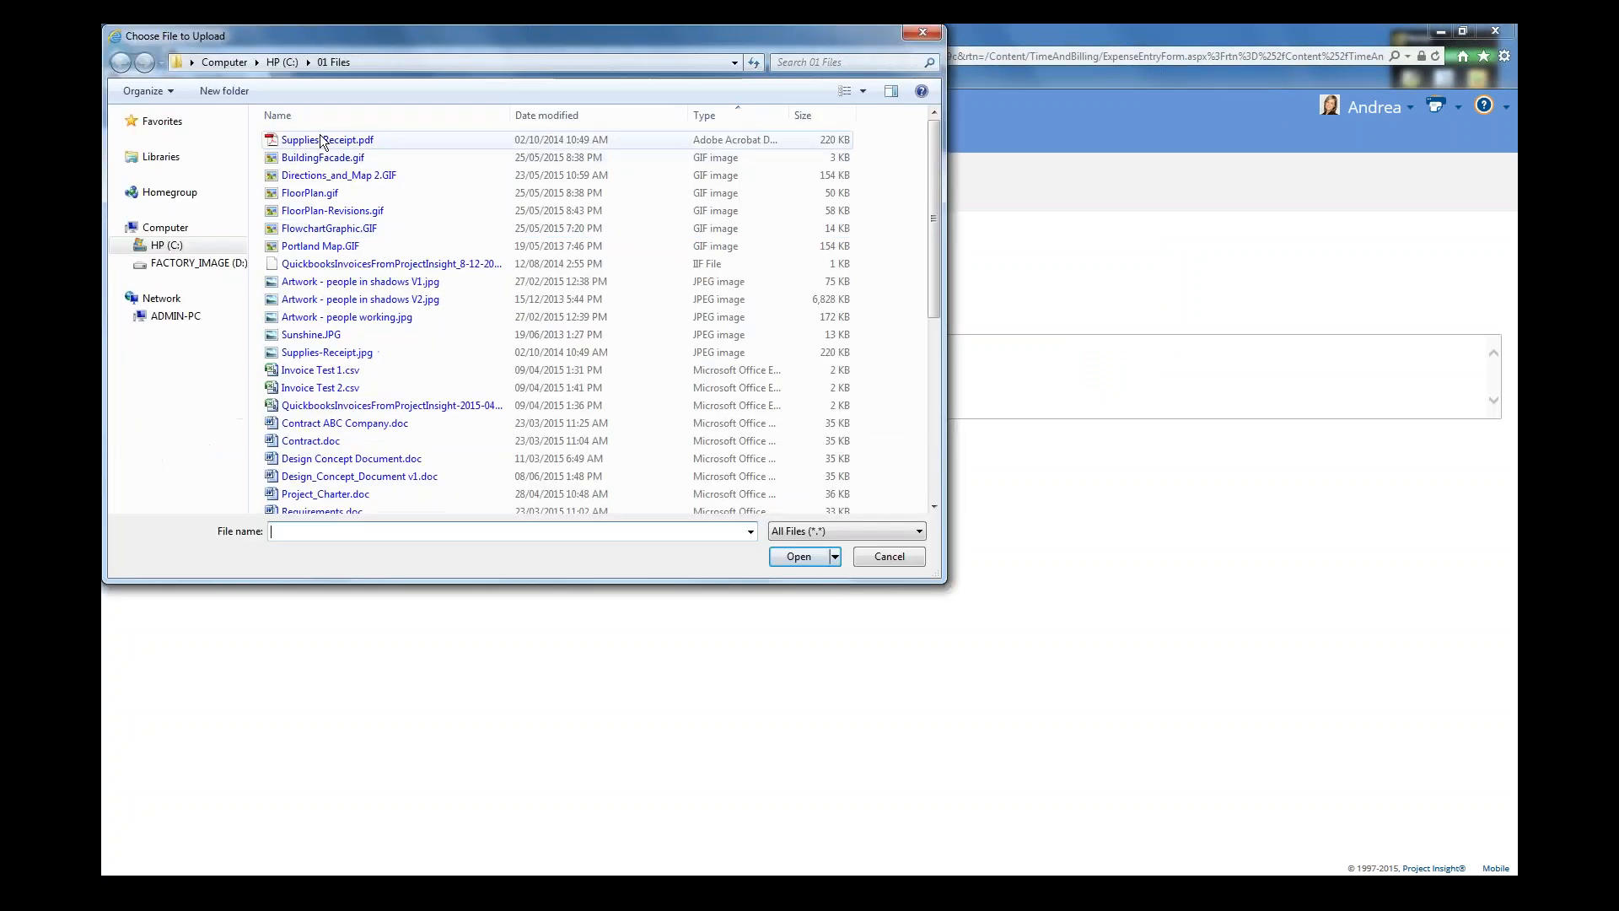
{"action": "double_click", "coordinate": [328, 144]}
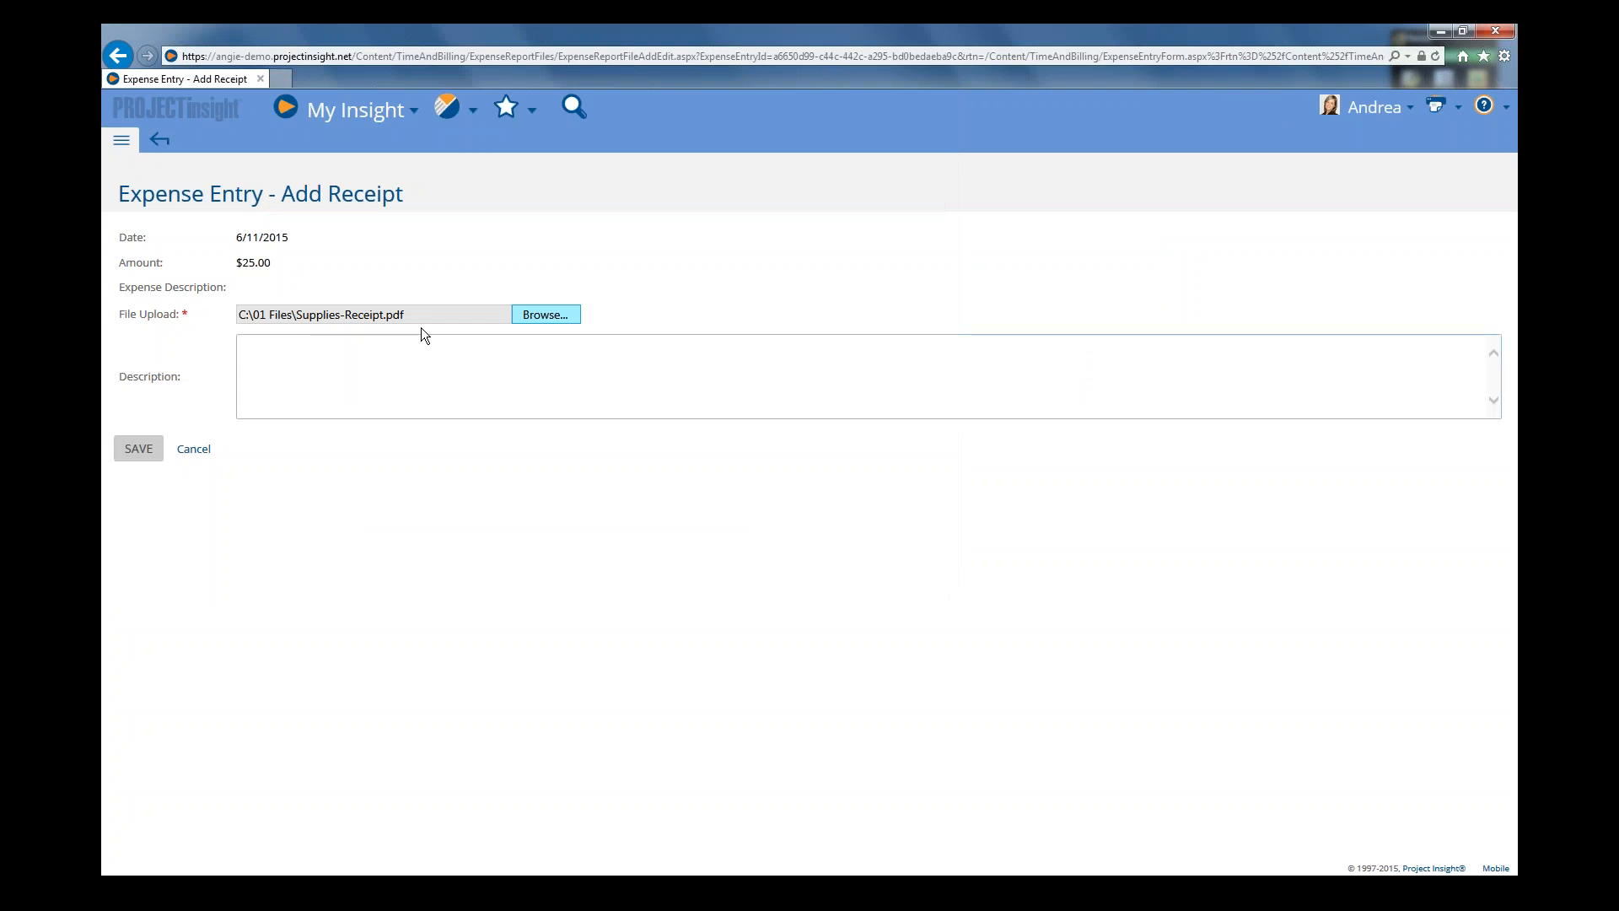
{"action": "left_click", "coordinate": [328, 391]}
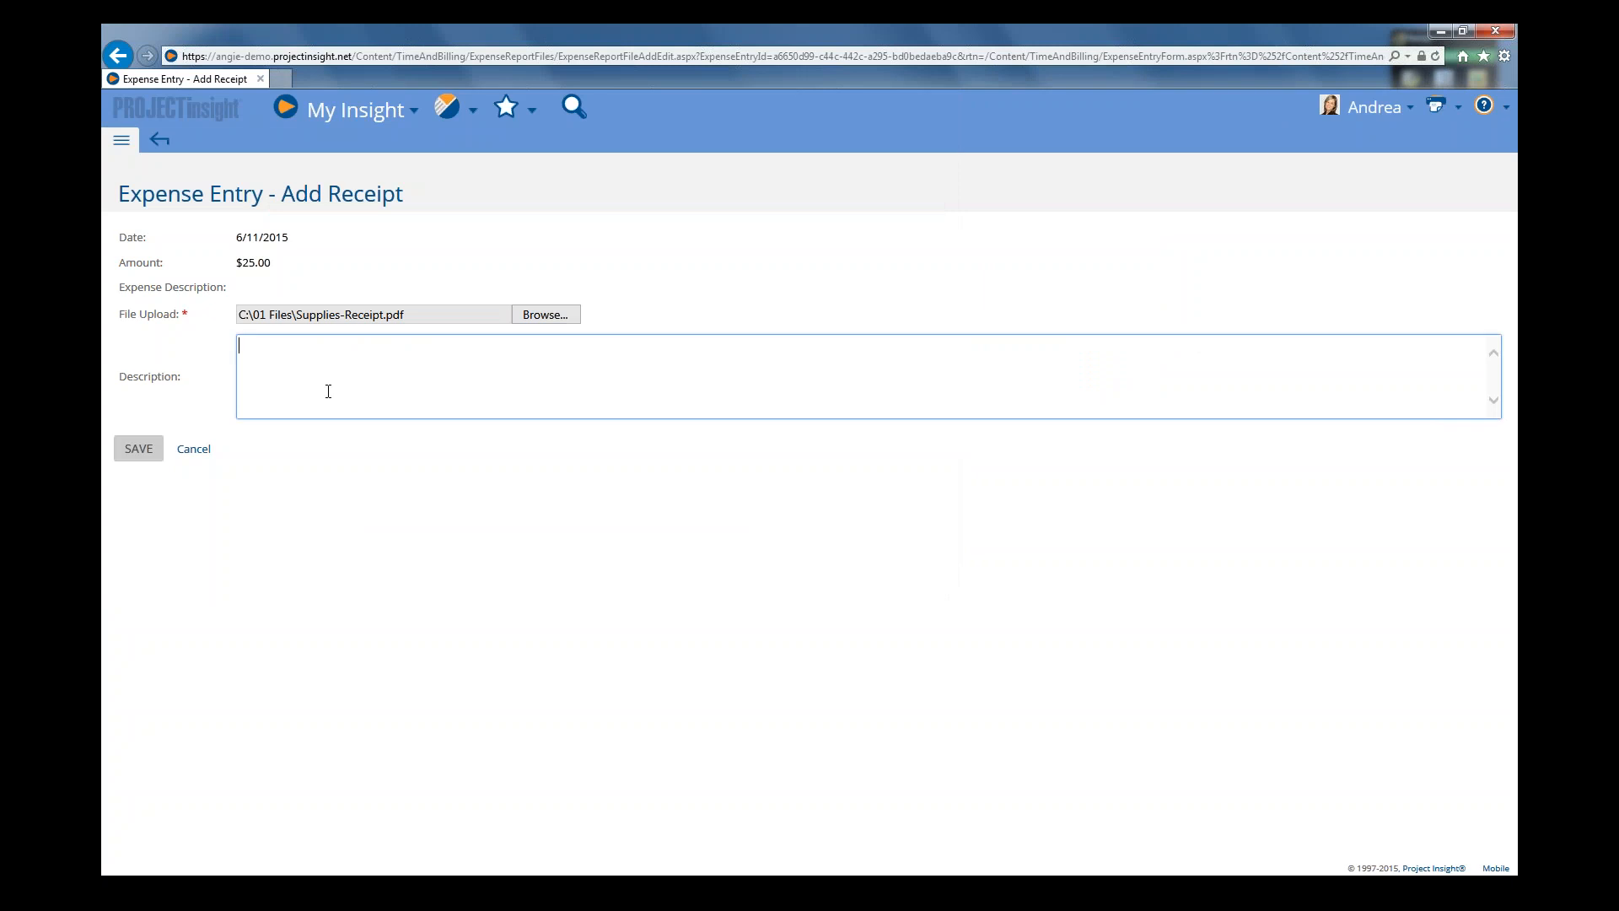
{"action": "left_click", "coordinate": [143, 449]}
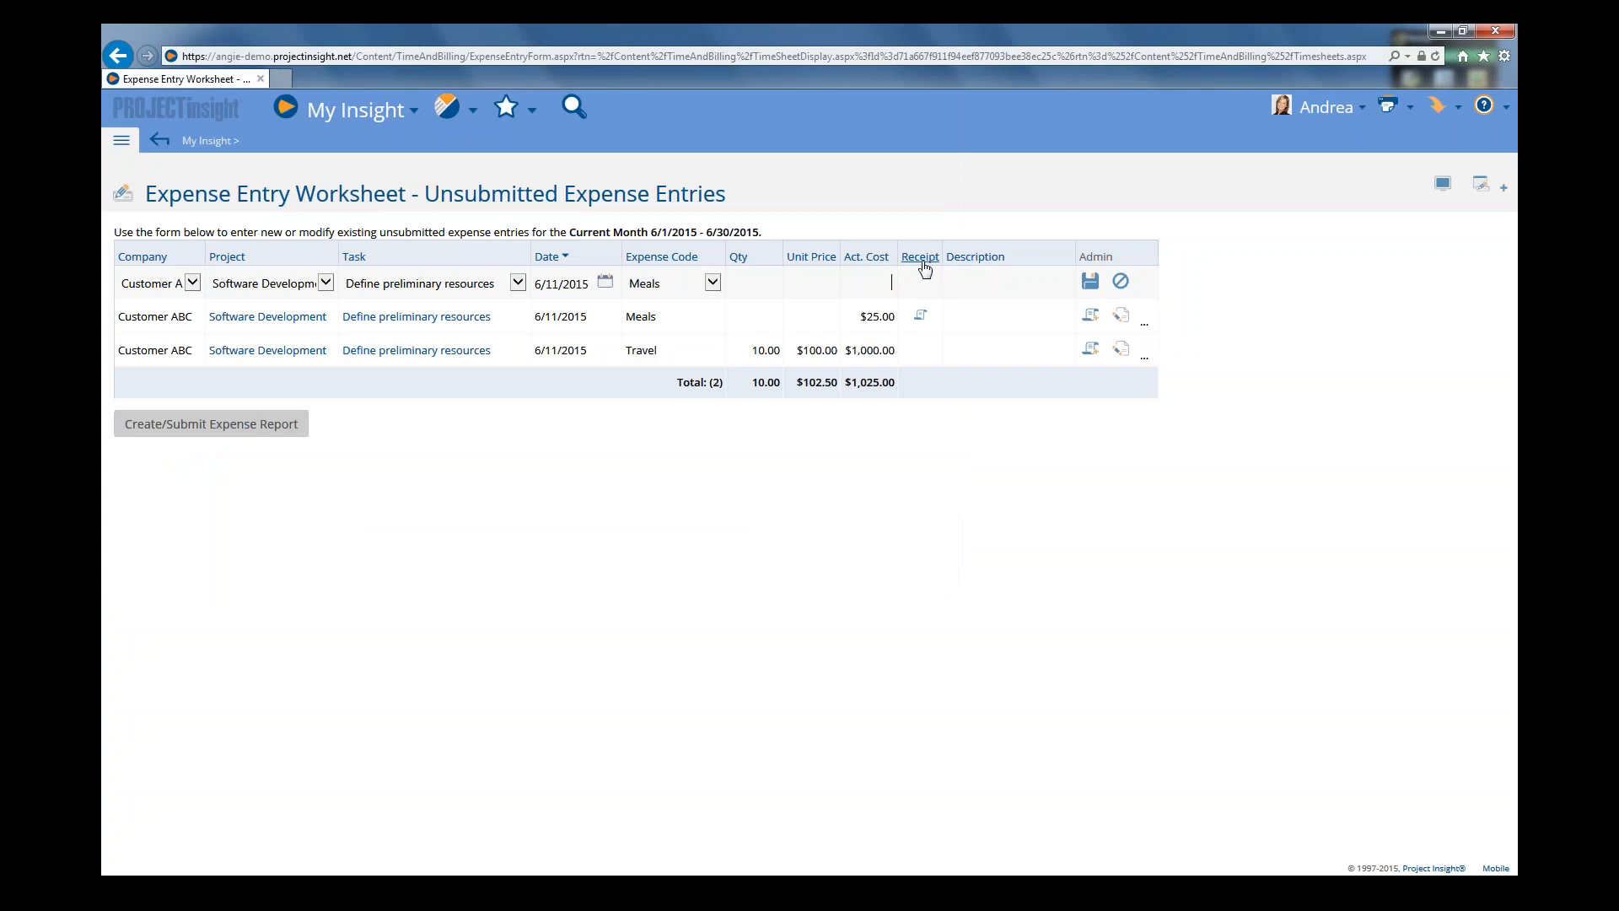
View the Supplies-Receipt.pdf attached to the Meals expense entry, and close the file and the receipt details
{"action": "left_click", "coordinate": [922, 319]}
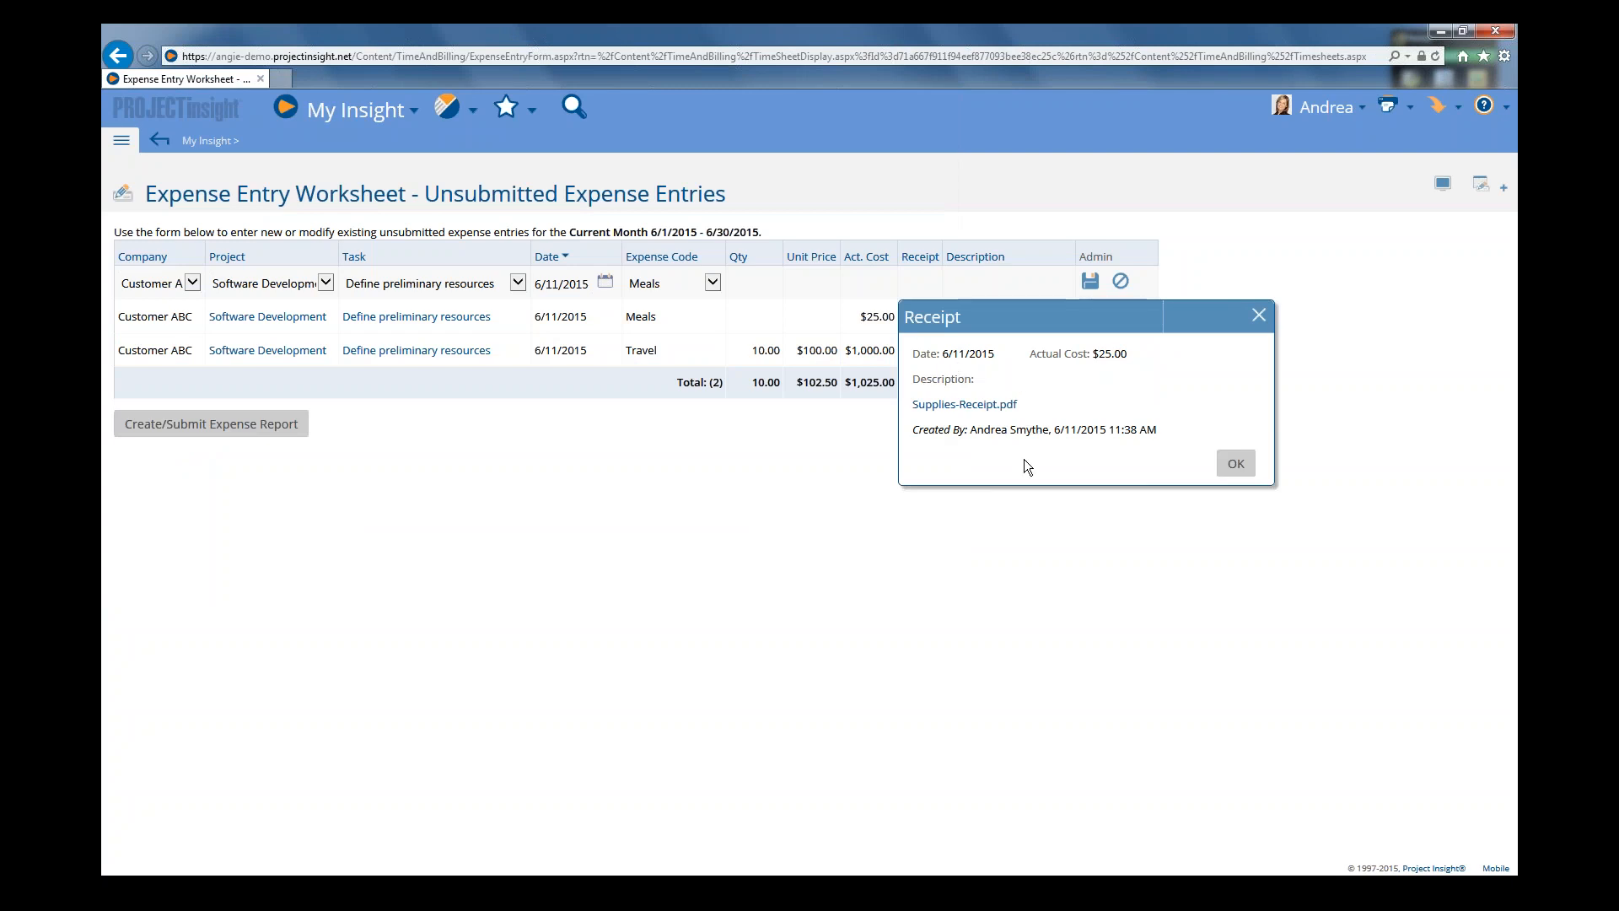
{"action": "left_click", "coordinate": [979, 412]}
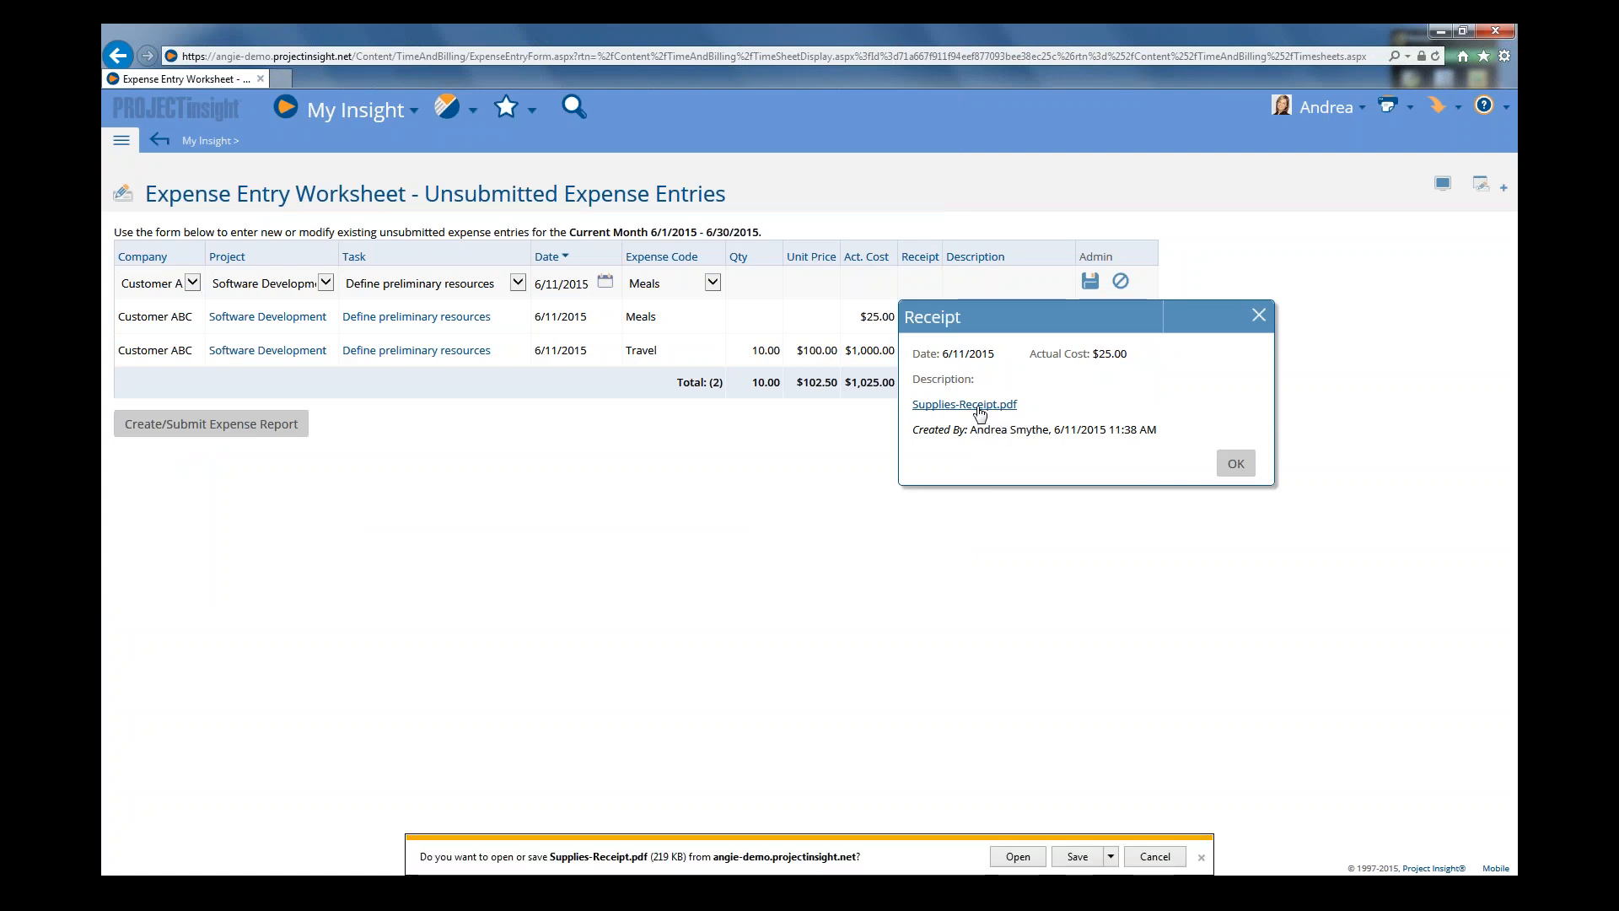
{"action": "left_click", "coordinate": [1017, 856]}
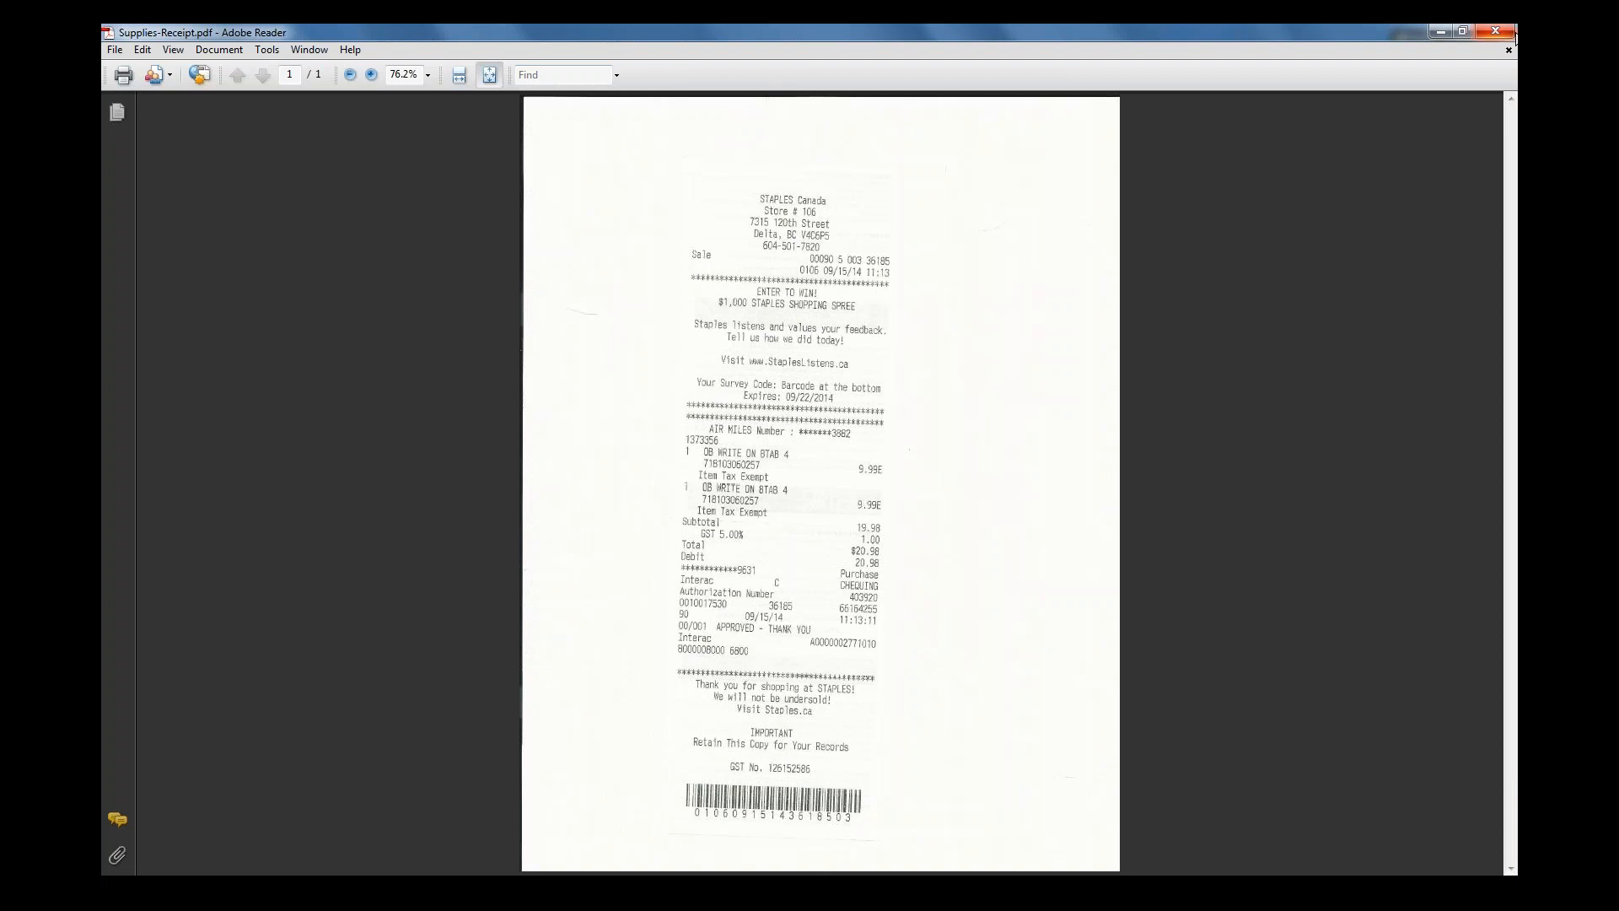
{"action": "left_click", "coordinate": [1495, 31]}
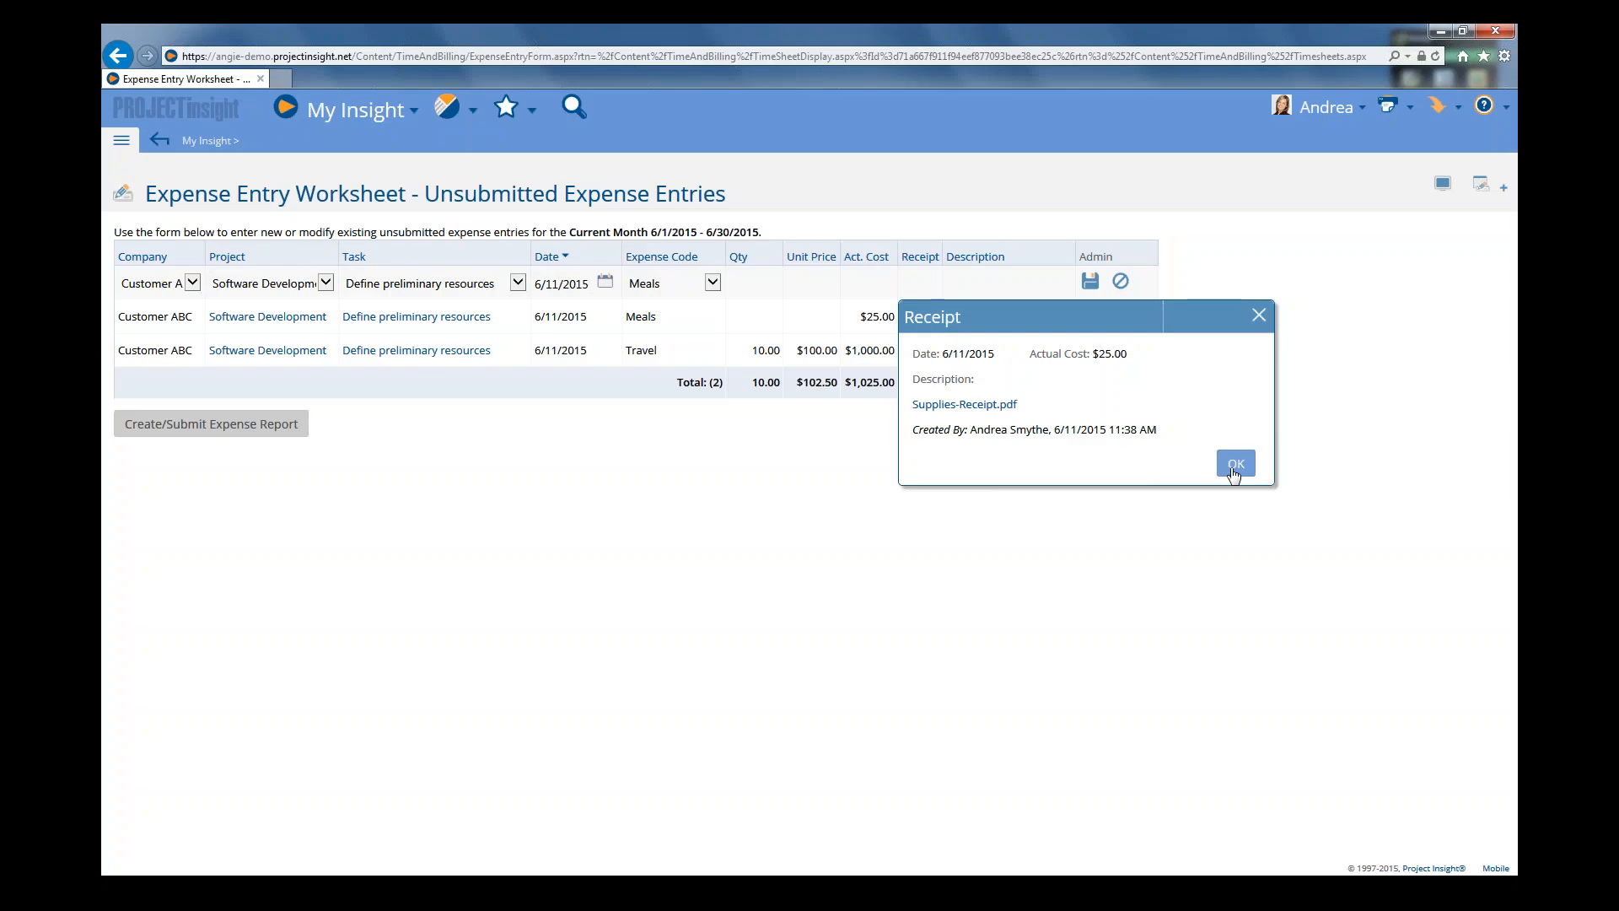
{"action": "left_click", "coordinate": [1234, 463]}
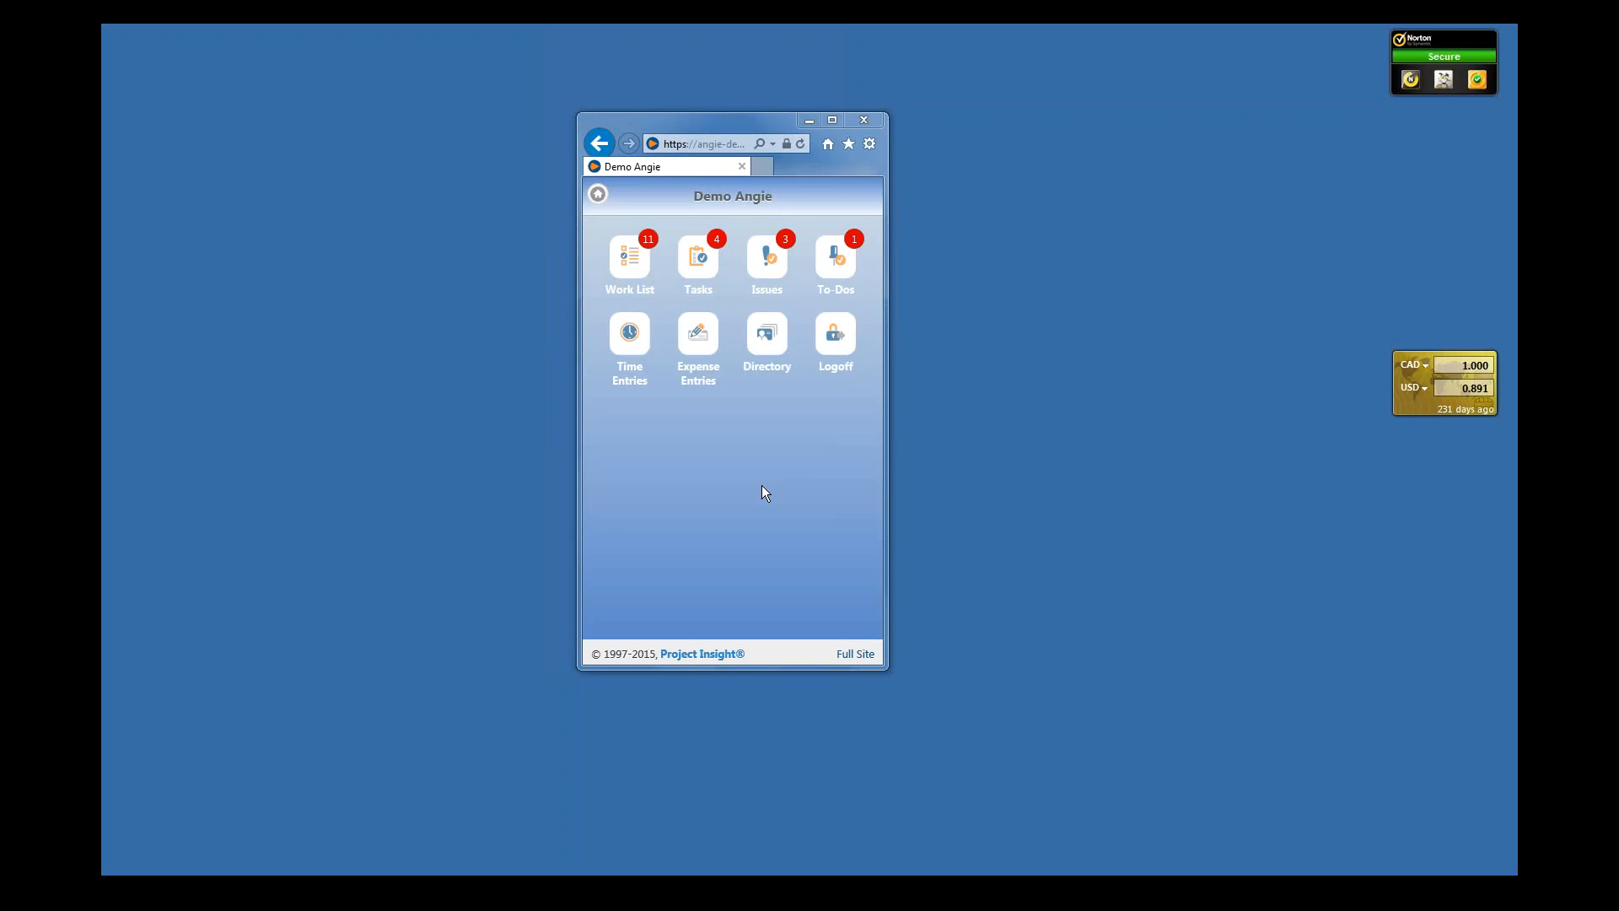
In the Project Insight mobile site, mark the Define preliminary resources task as complete
{"action": "left_click", "coordinate": [698, 263]}
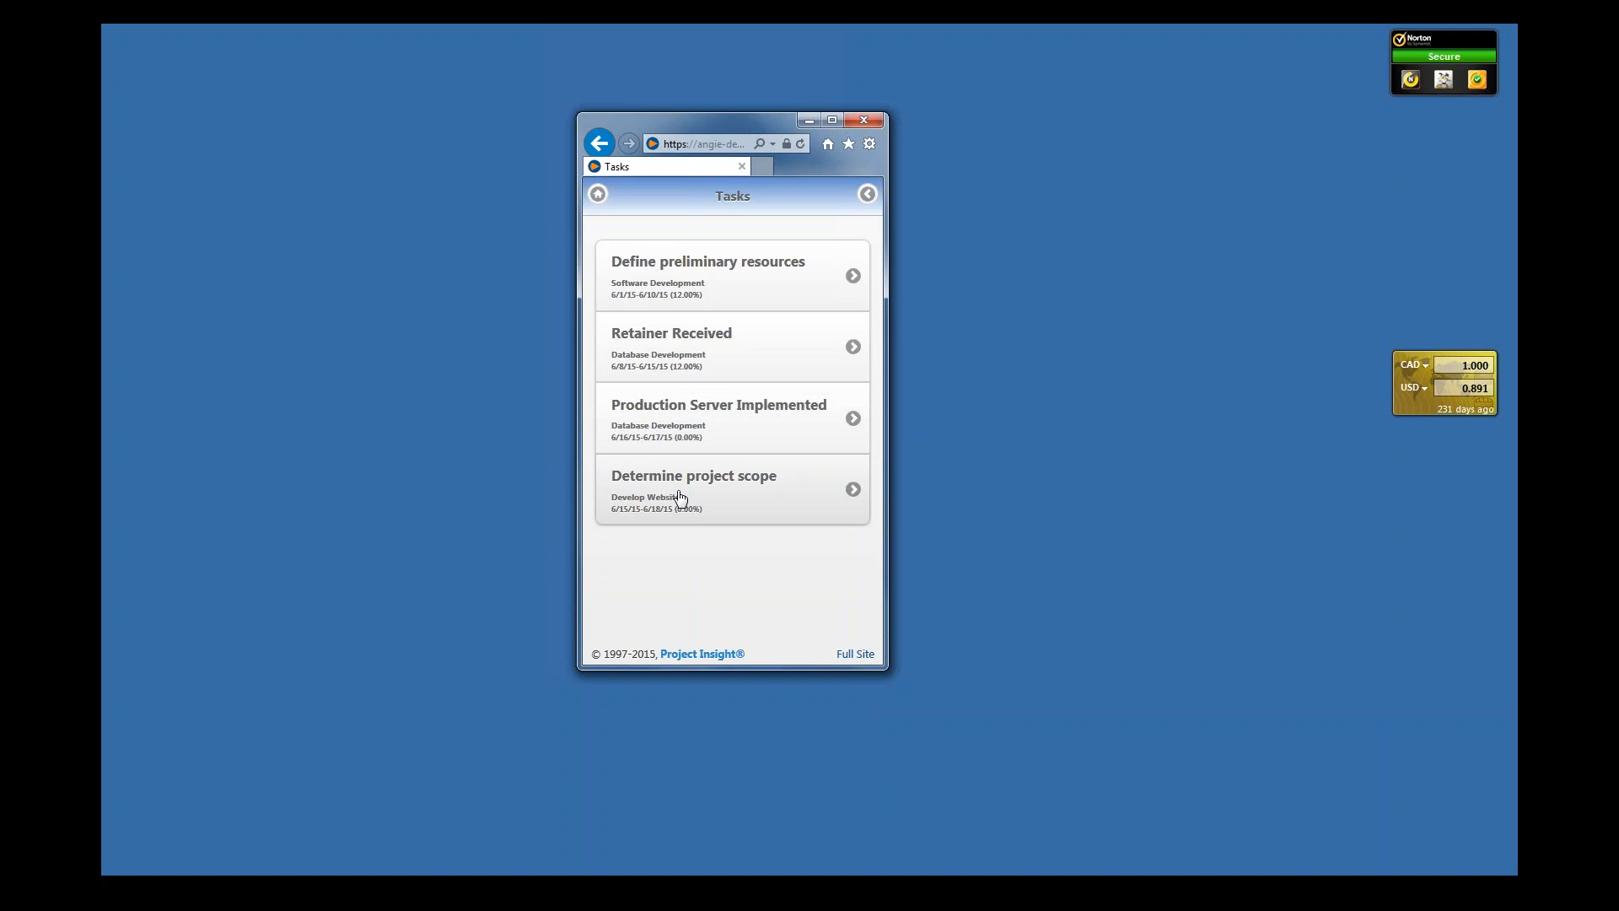
{"action": "left_click", "coordinate": [697, 271]}
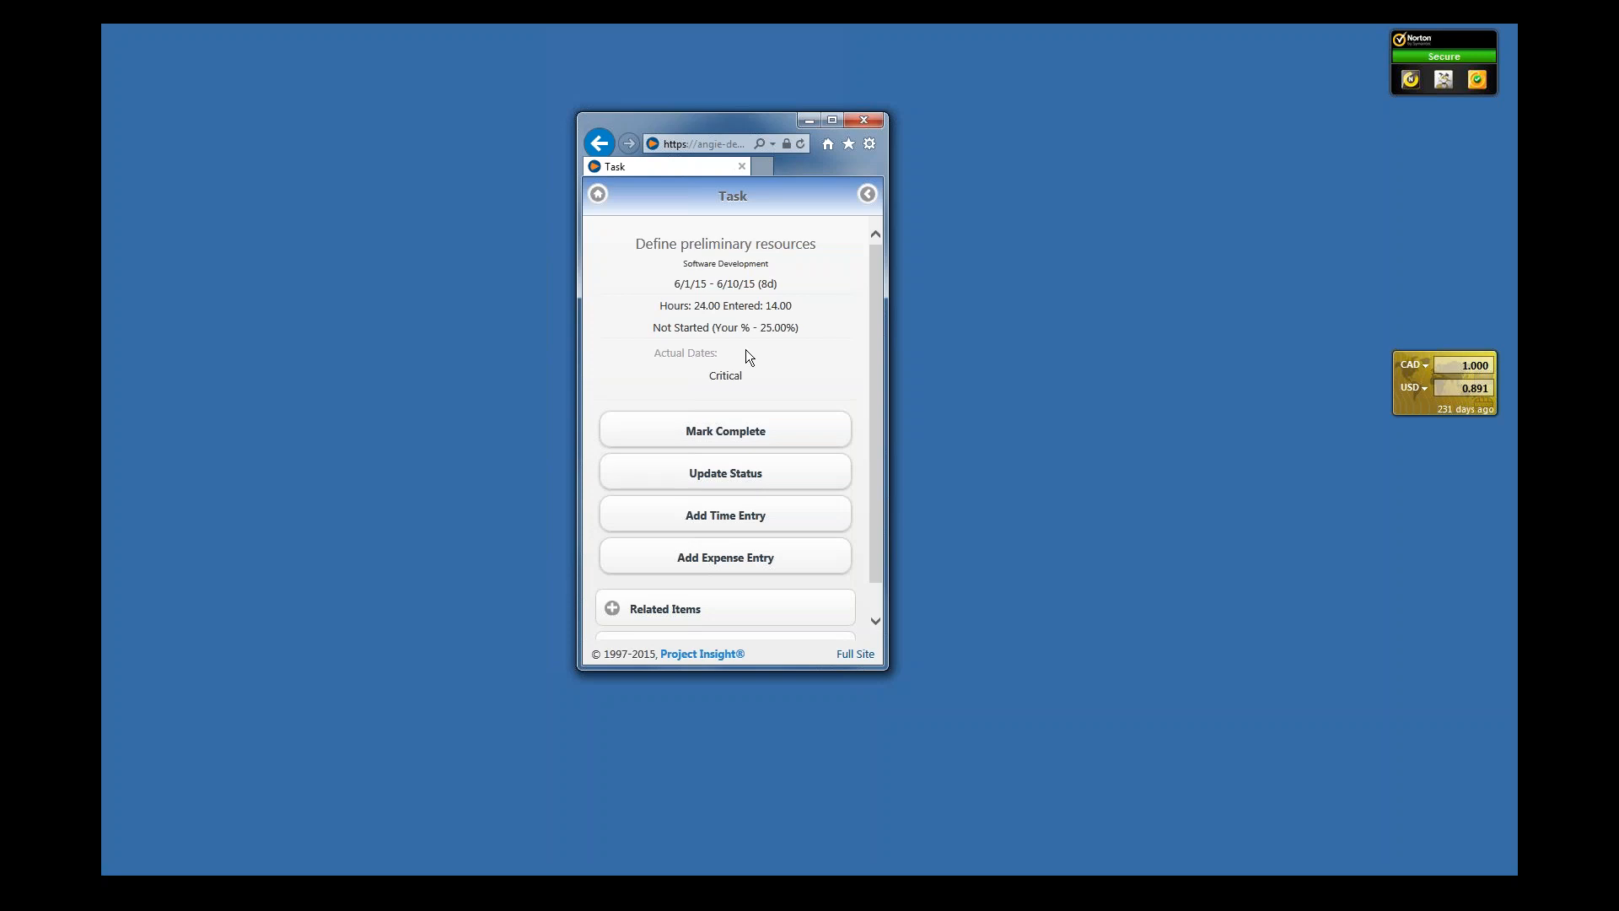
{"action": "left_click", "coordinate": [724, 440]}
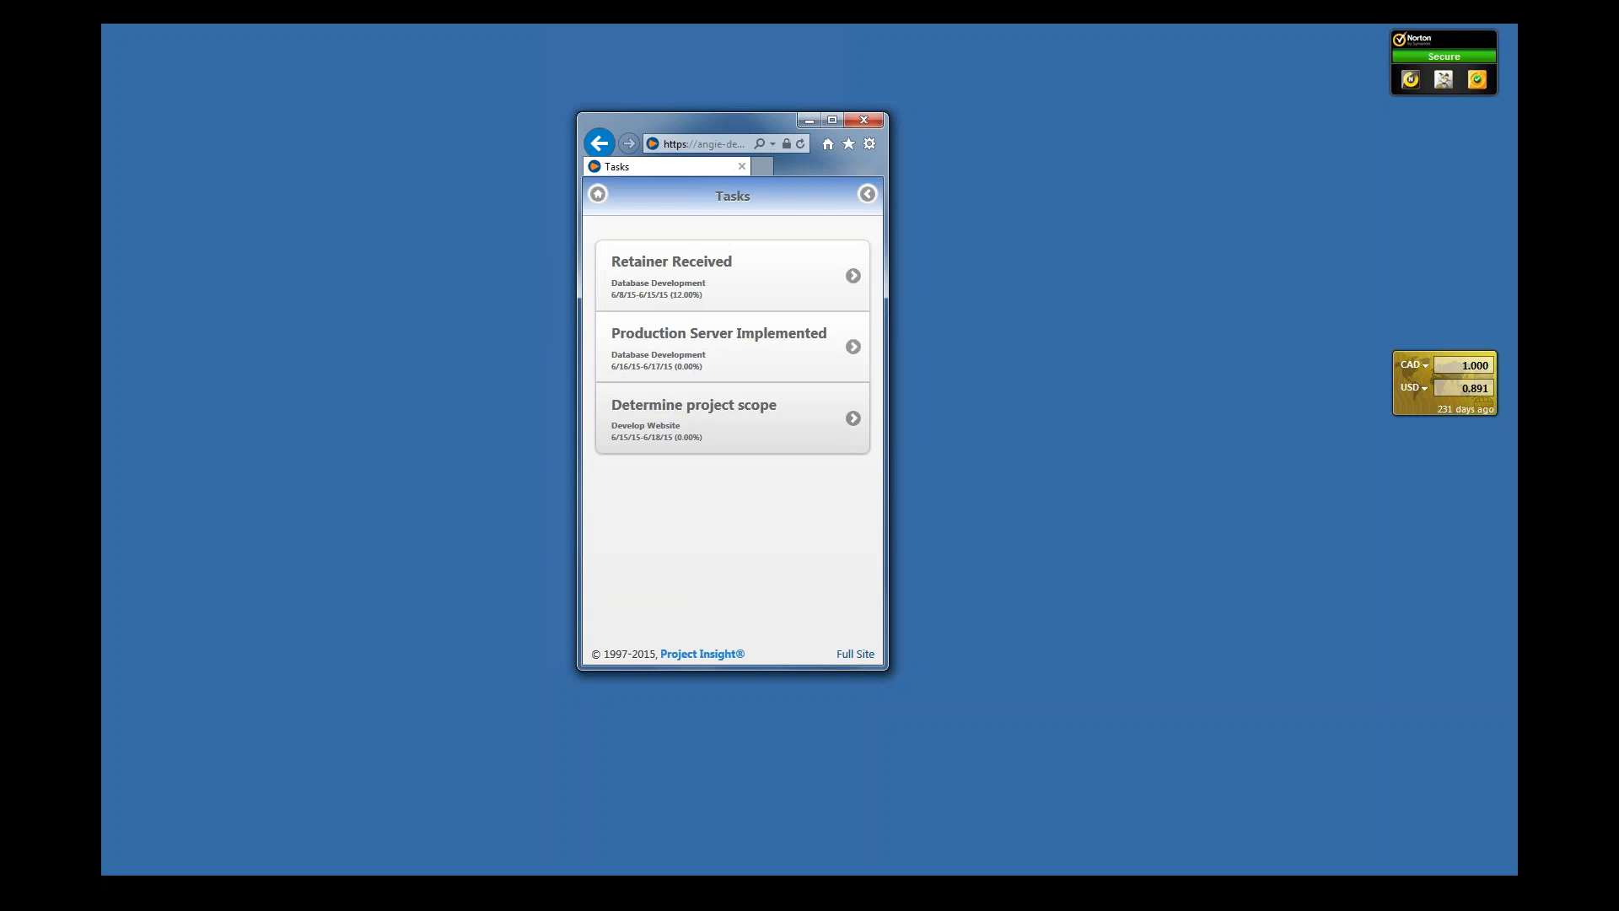
Update the Retainer Received task to work status In-progress with the comment "need more info" and save it
{"action": "left_click", "coordinate": [689, 270]}
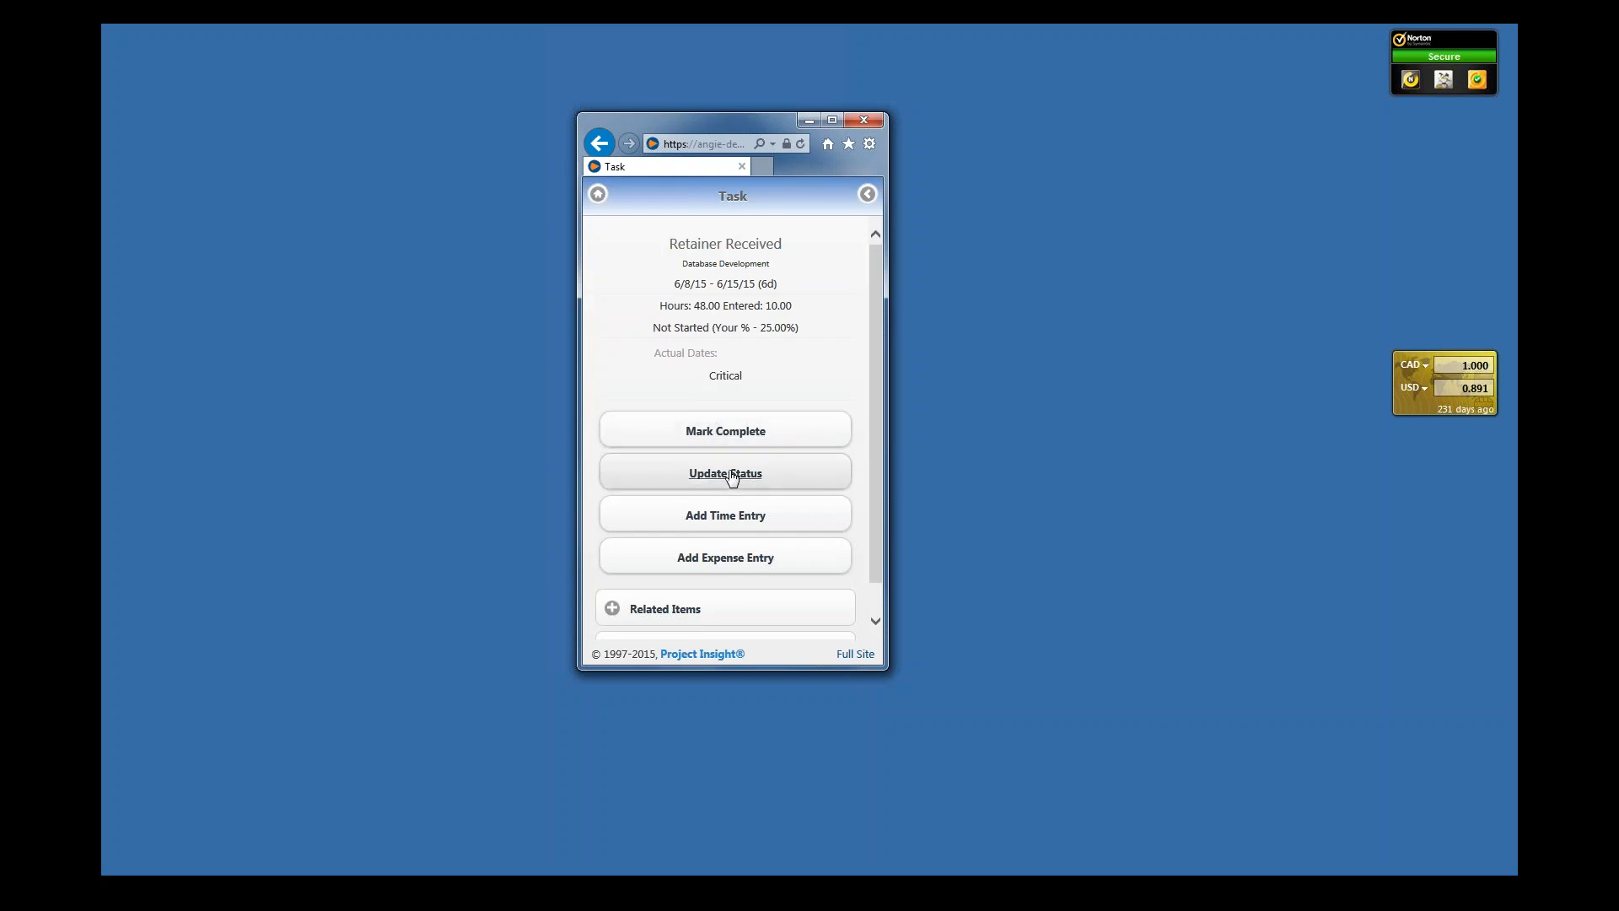
{"action": "left_click", "coordinate": [732, 477]}
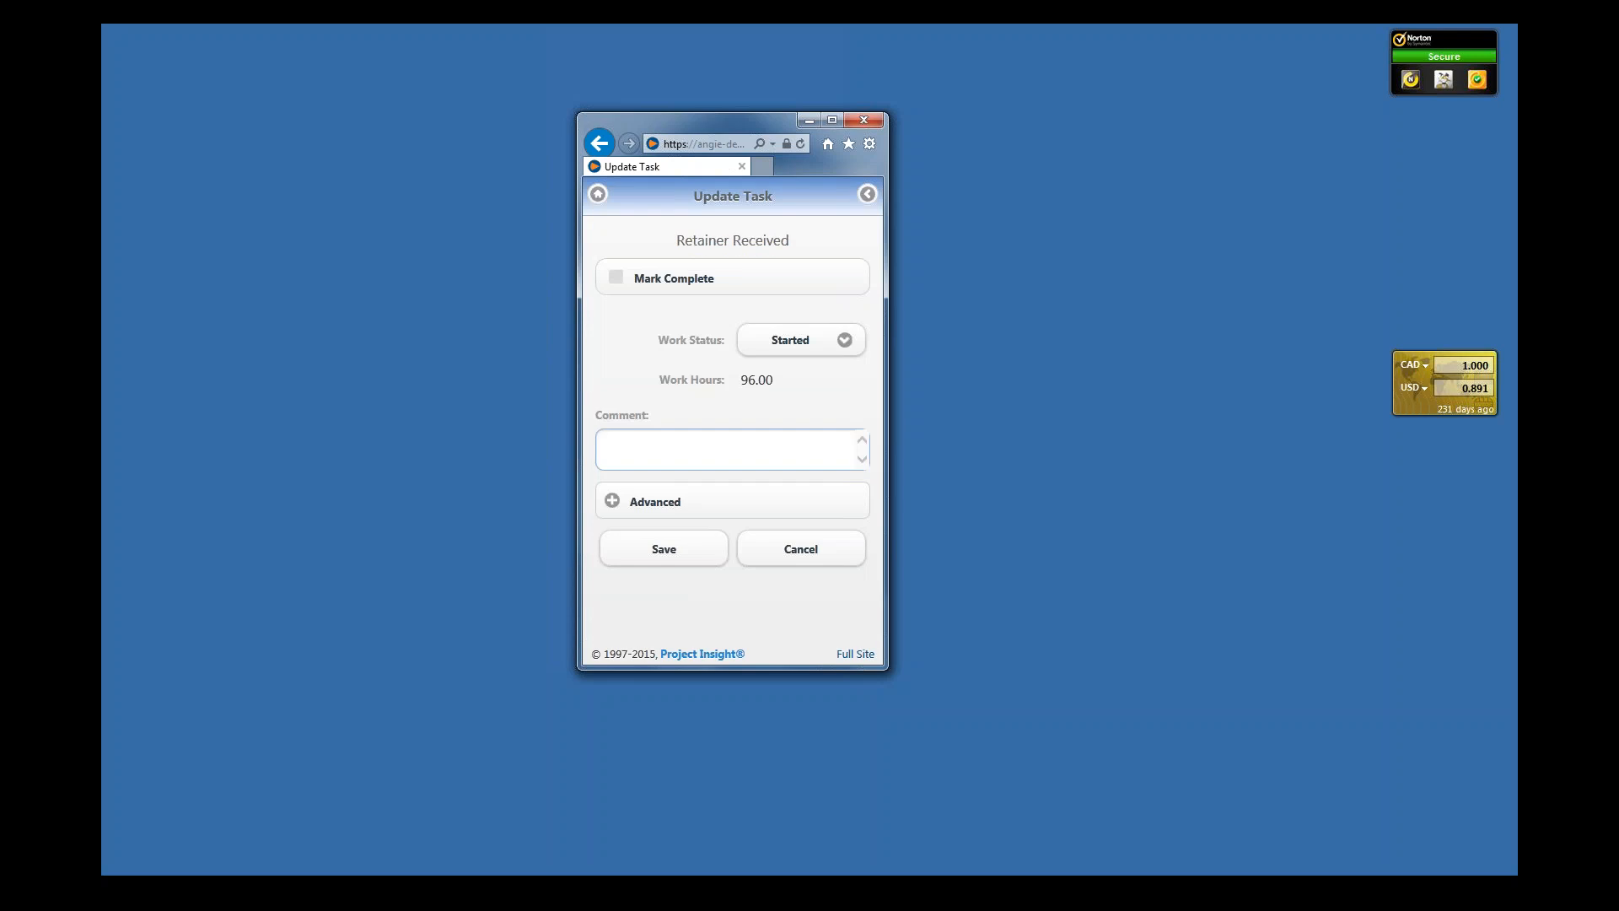
{"action": "left_click", "coordinate": [844, 341]}
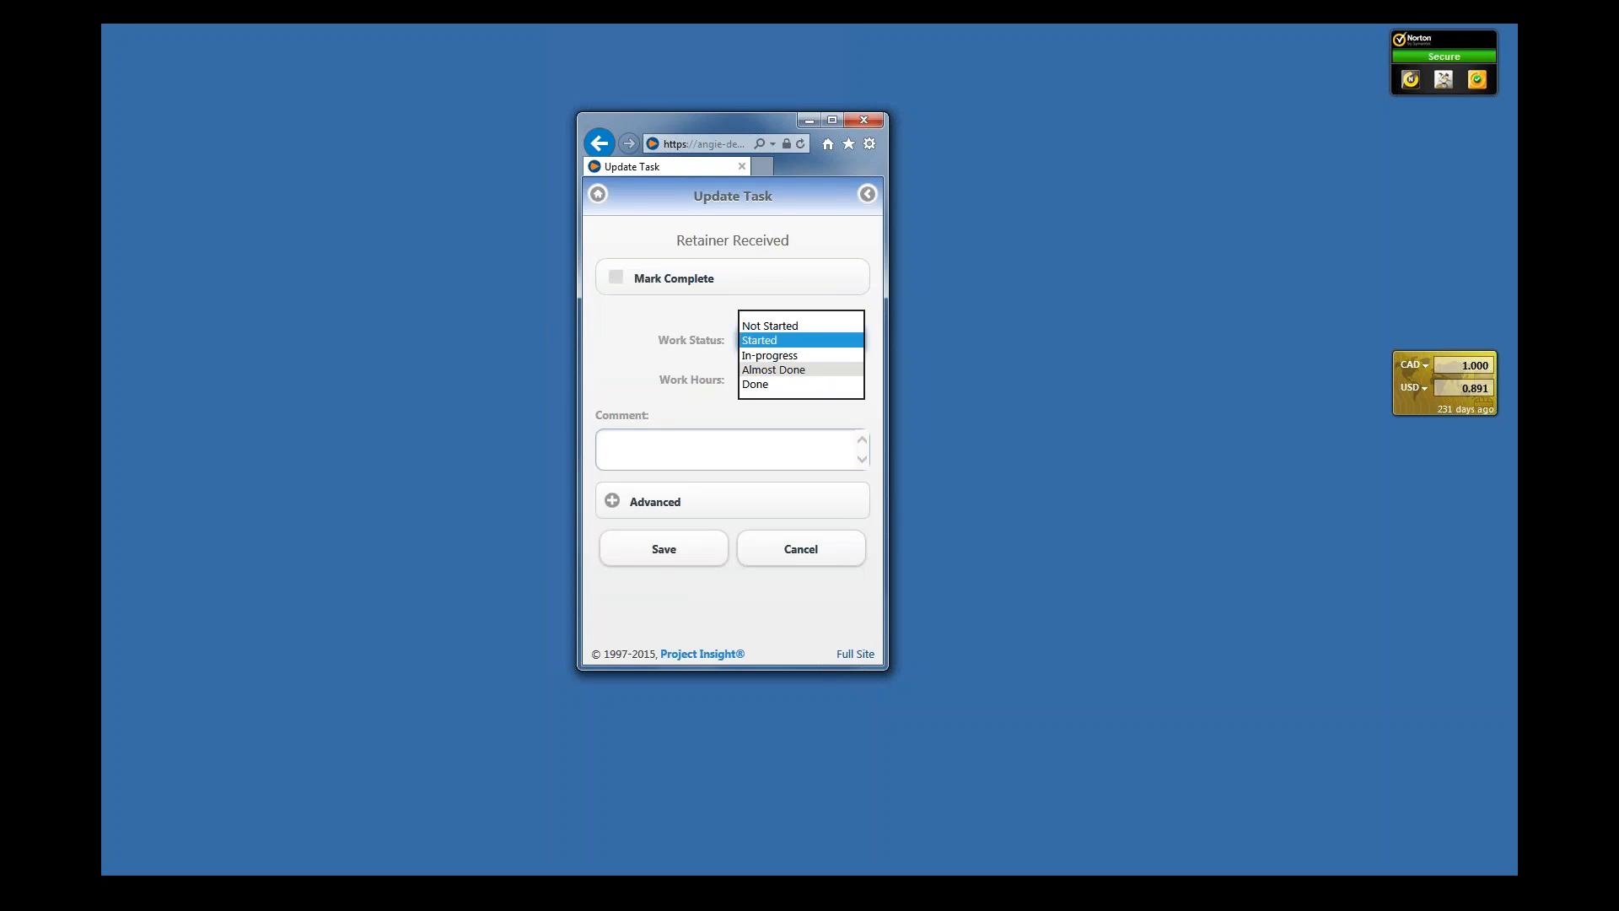
{"action": "left_click", "coordinate": [767, 357]}
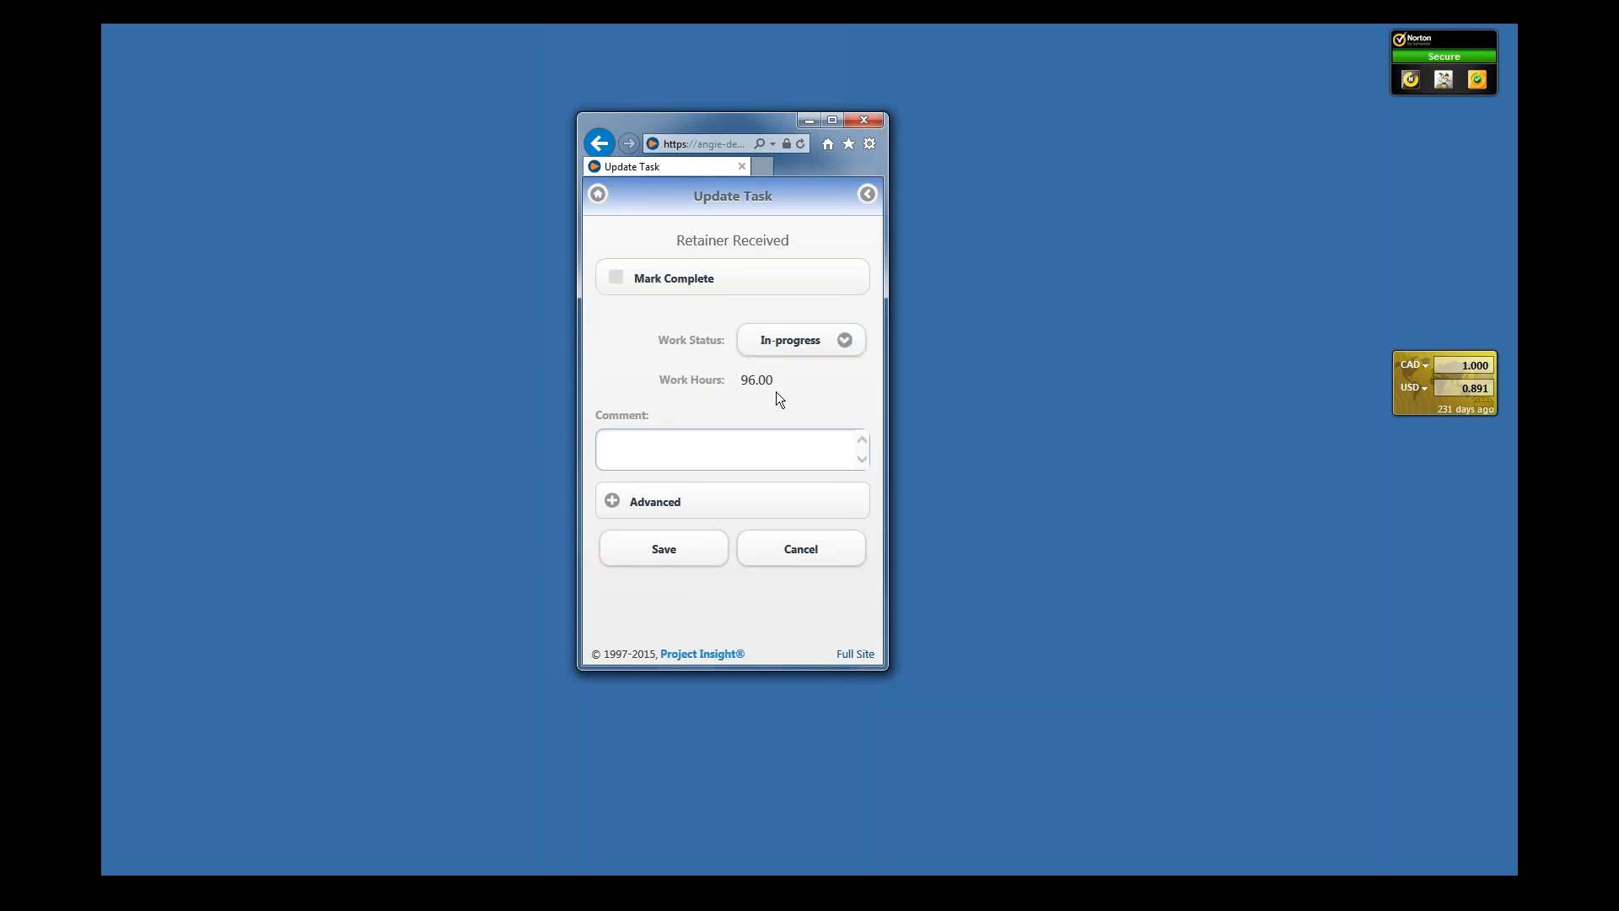
{"action": "left_click", "coordinate": [630, 441]}
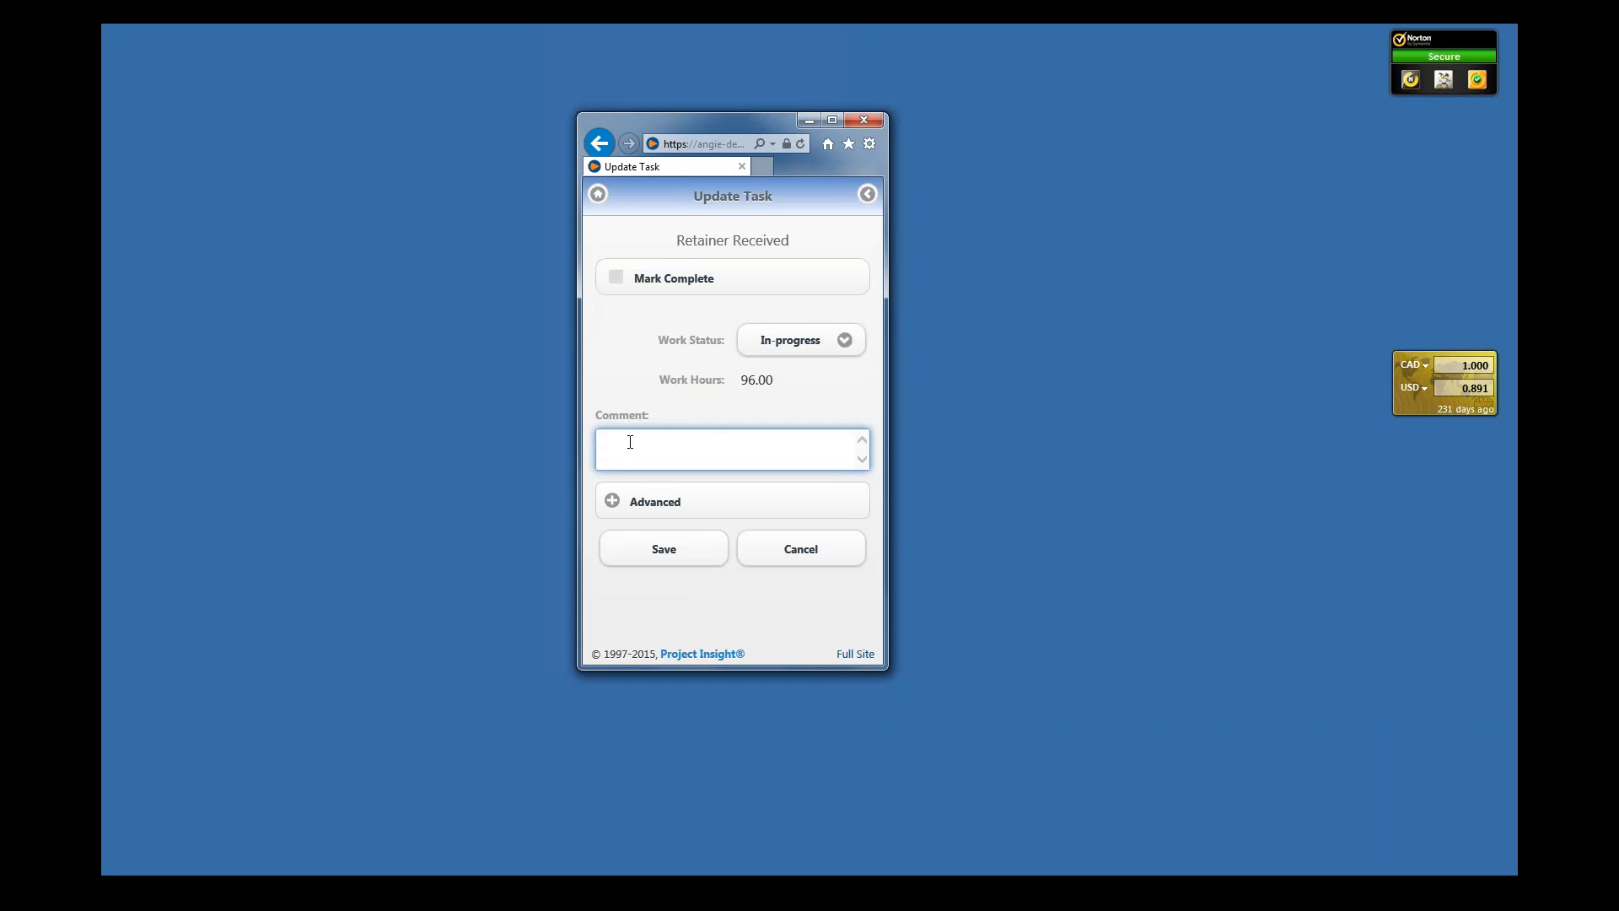
{"action": "type", "text": "need more info"}
{"action": "left_click", "coordinate": [706, 550]}
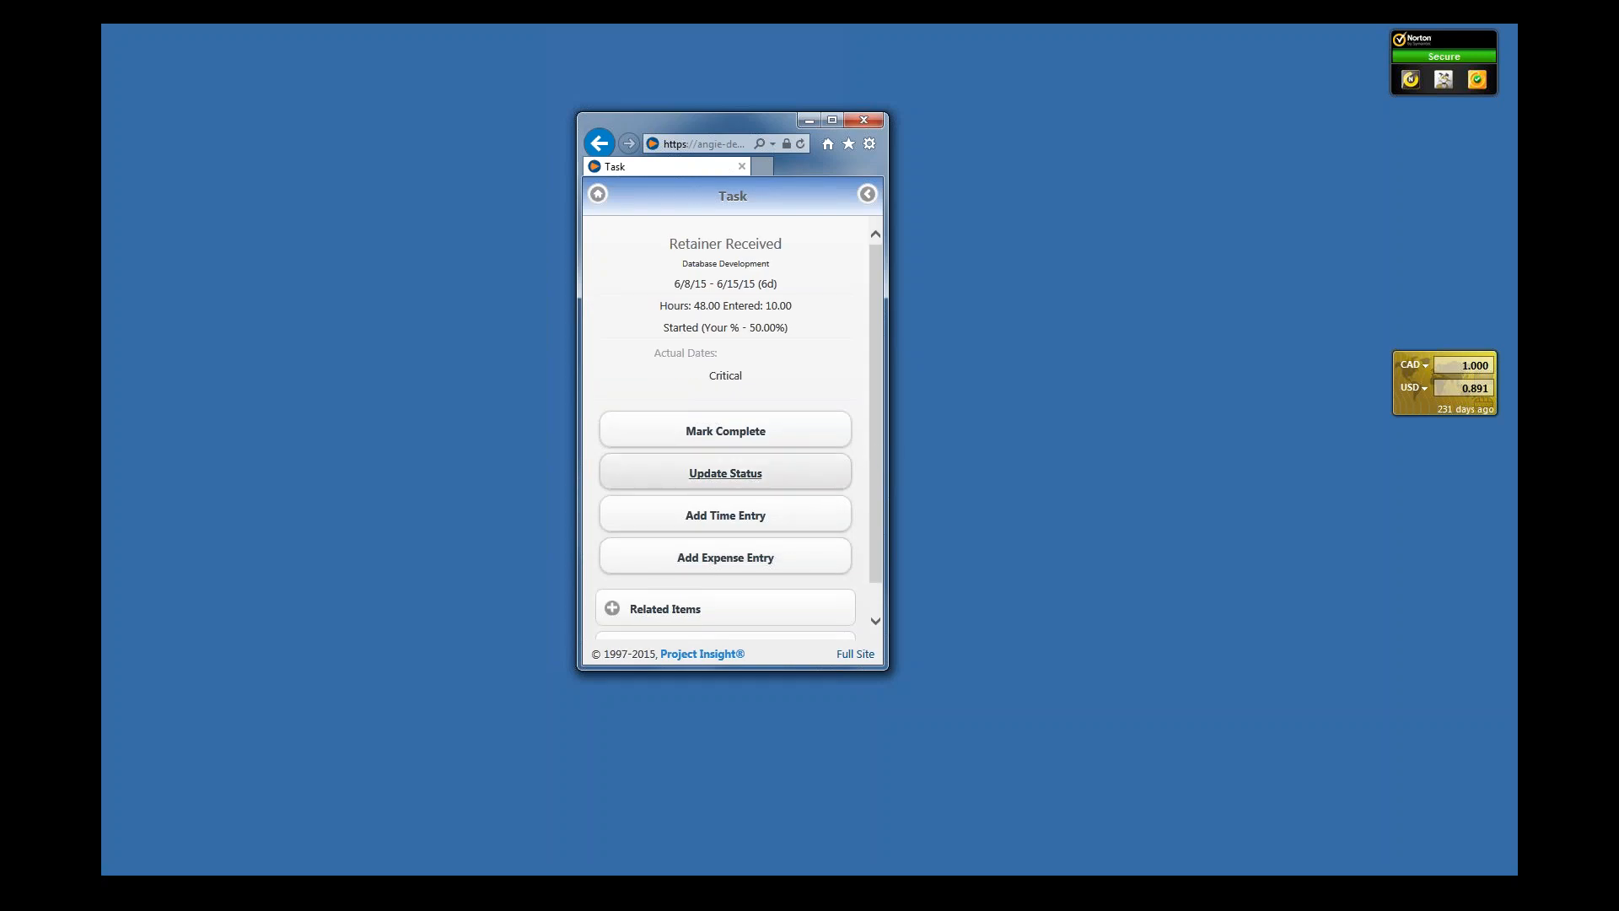
Add a billable Administration time entry of 5 hours on 6/11/2015 to the Retainer Received task, leaving the description empty, and save it
{"action": "left_click", "coordinate": [727, 524]}
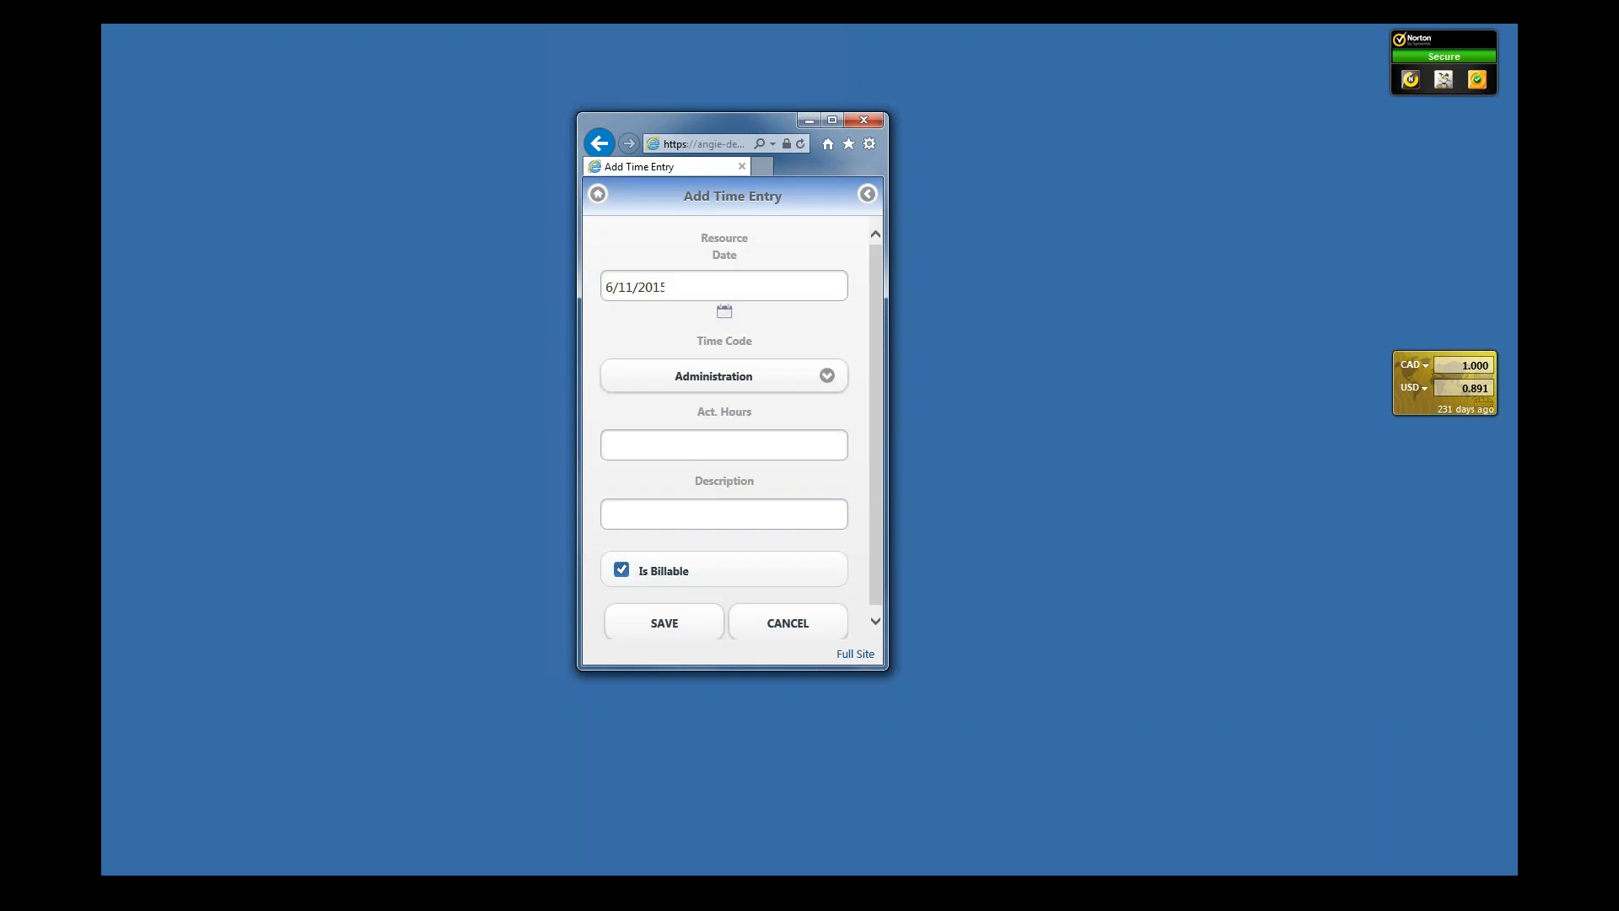
{"action": "left_click", "coordinate": [710, 448]}
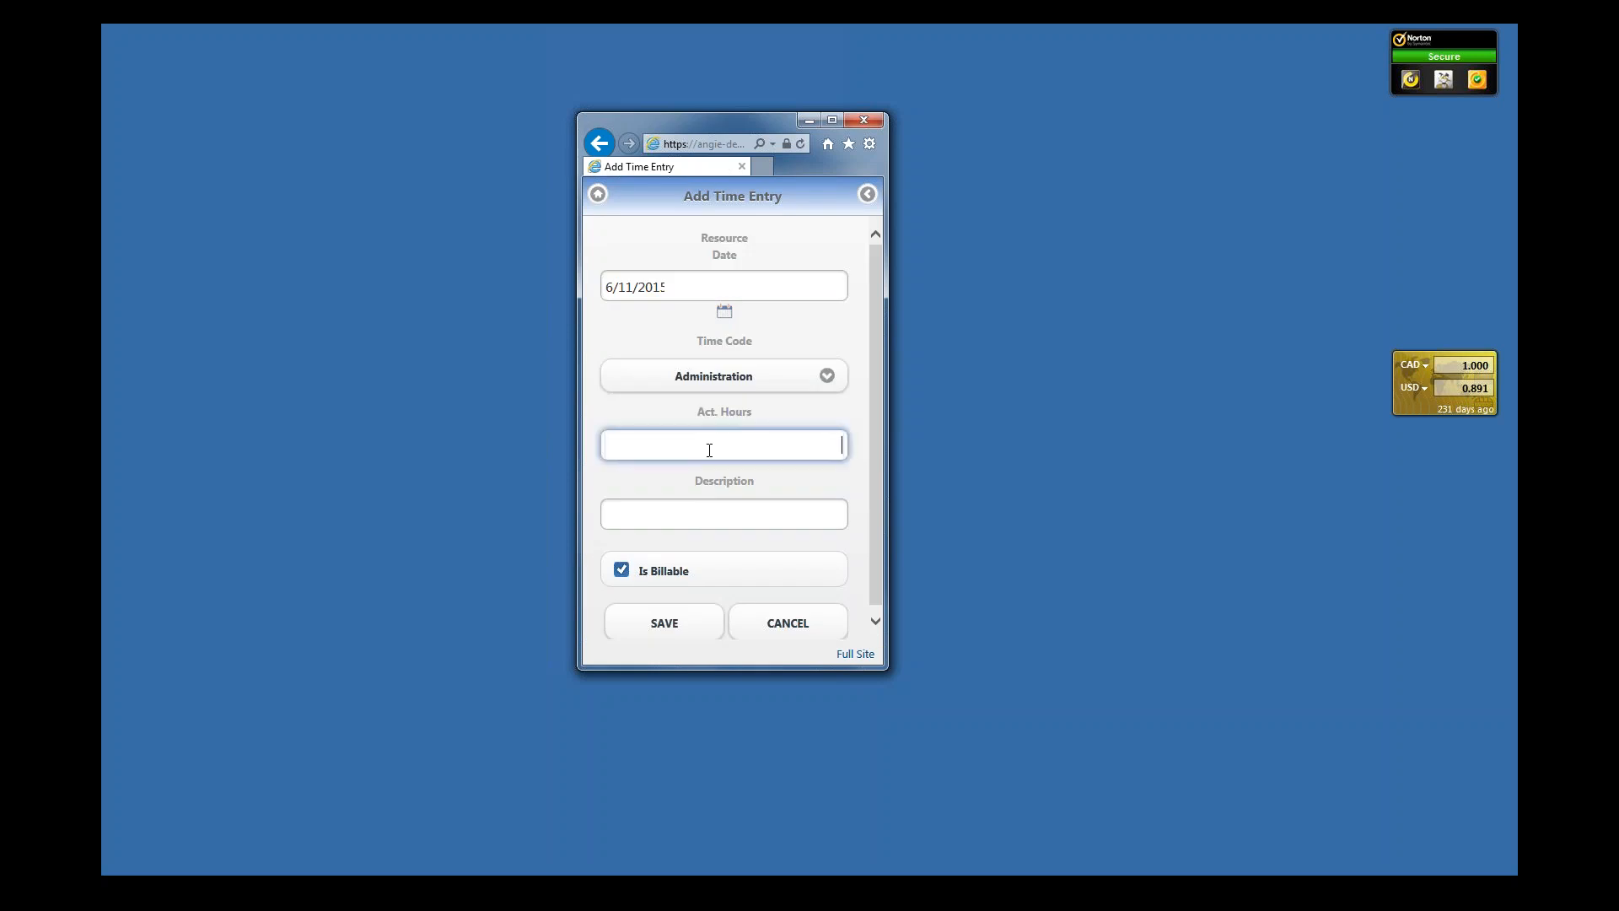
{"action": "type", "text": "5"}
{"action": "left_click", "coordinate": [712, 511]}
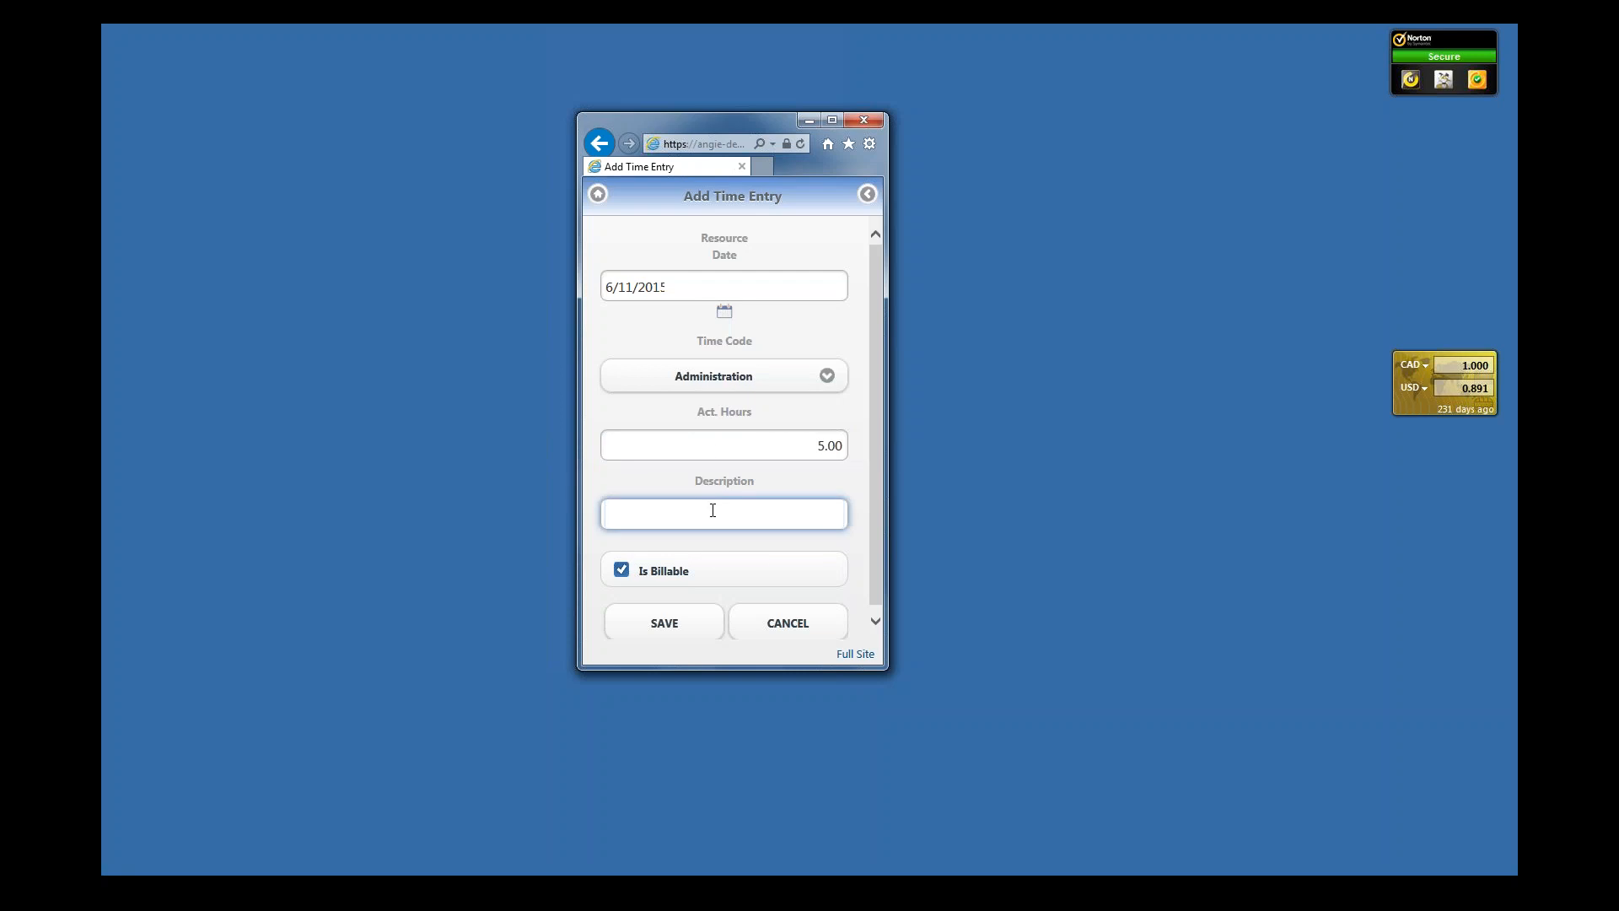
{"action": "left_click", "coordinate": [668, 625]}
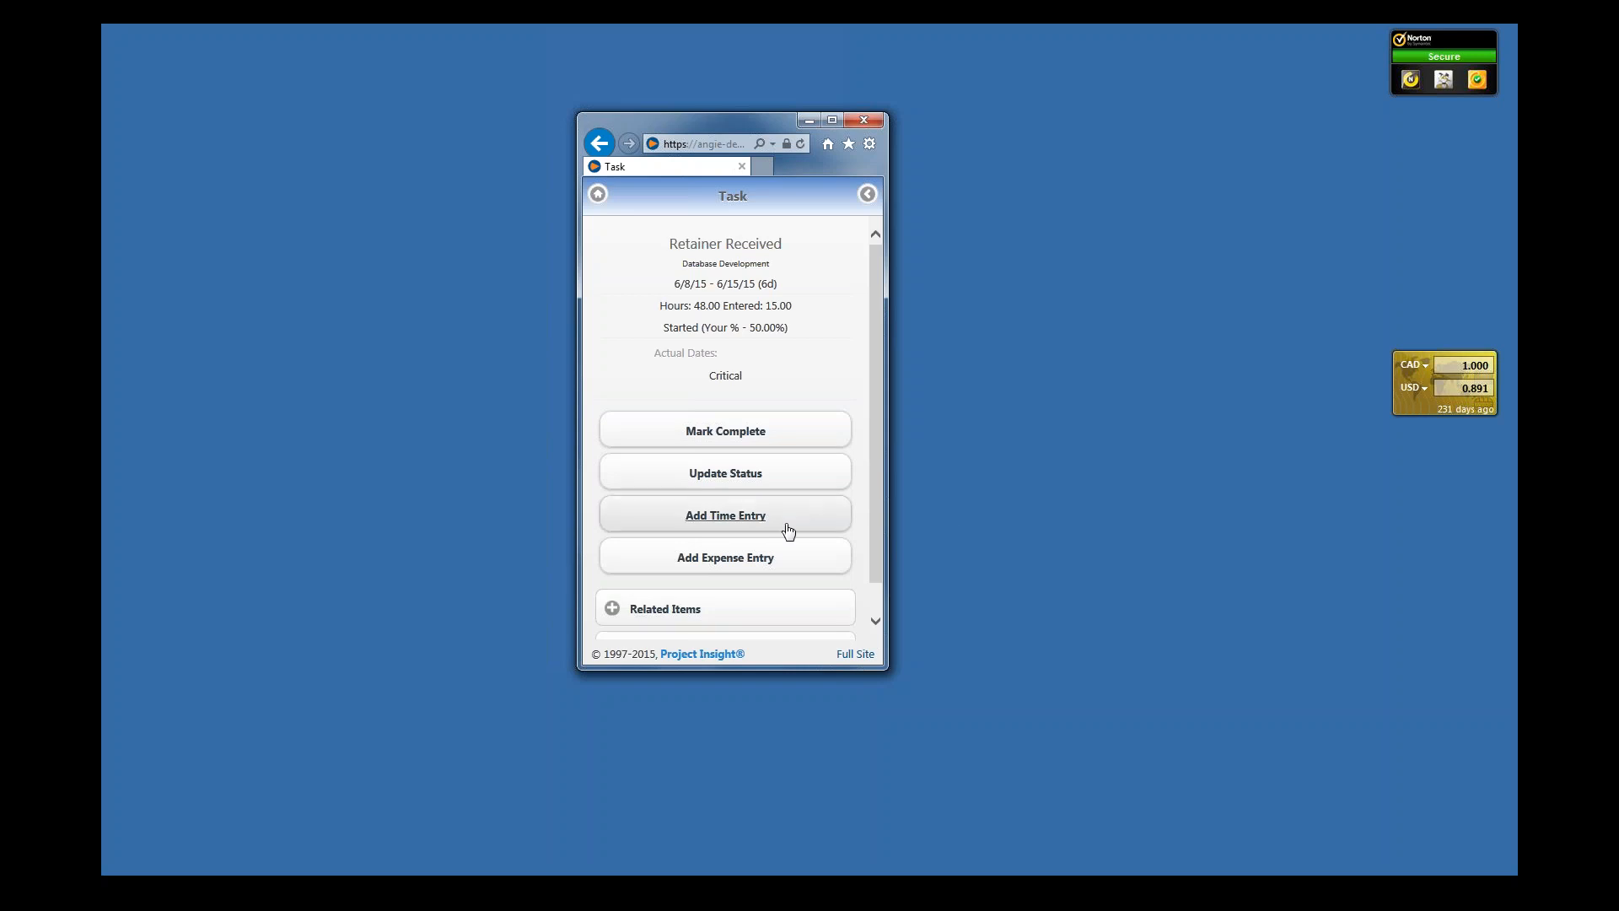
Add a billable Travel expense entry with an actual cost of 100 to the Retainer Received task, and save it with the option to add a receipt
{"action": "left_click", "coordinate": [734, 564]}
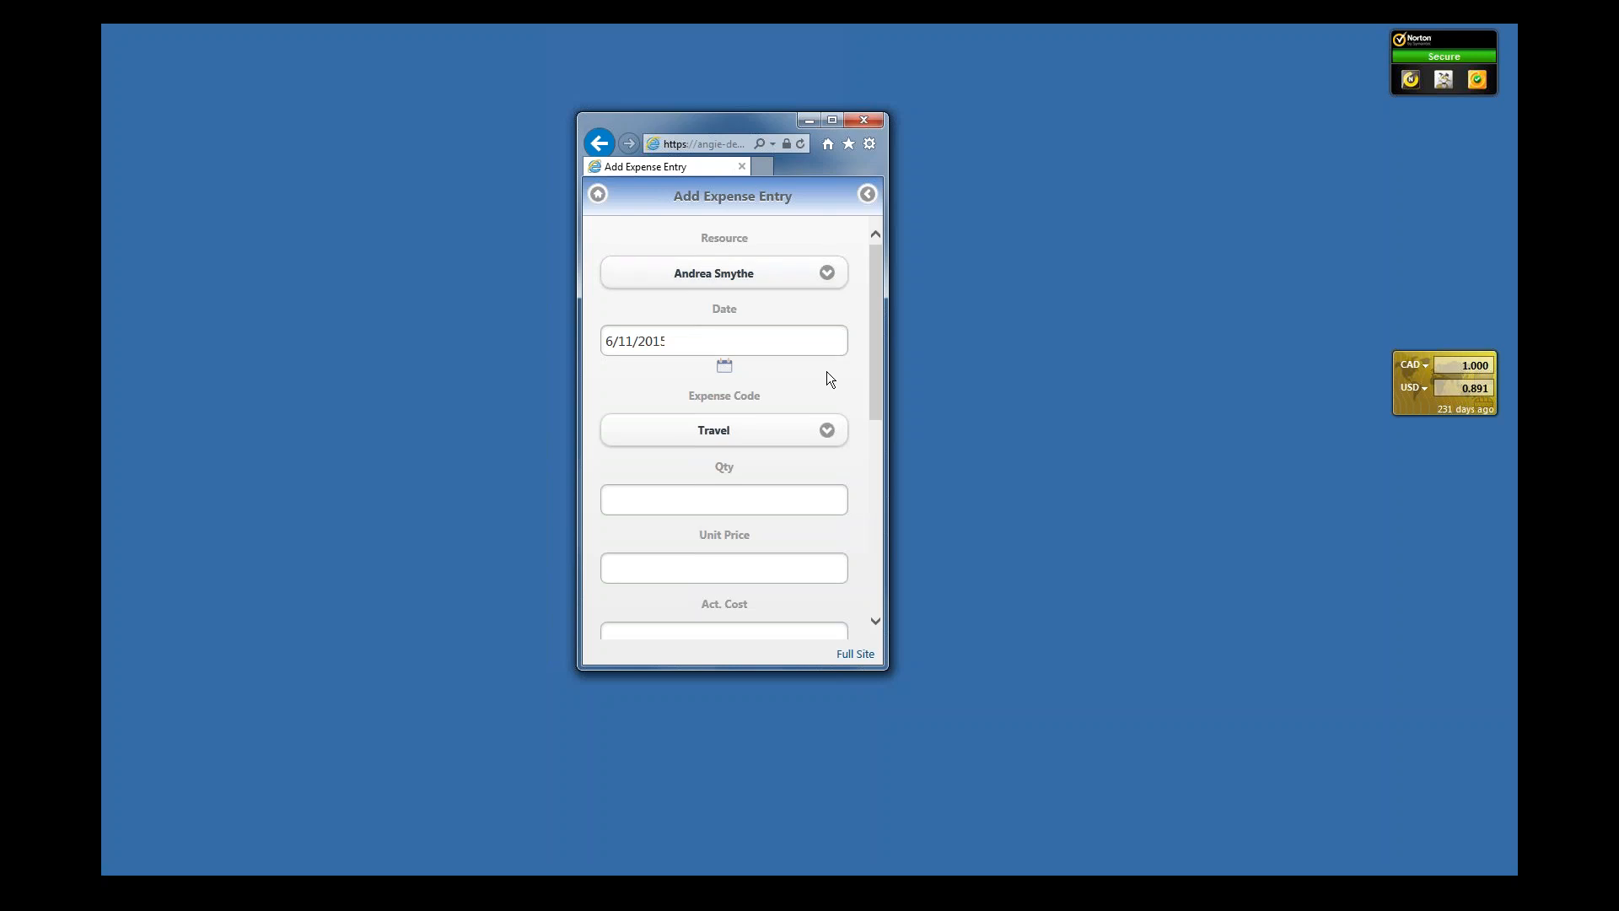
{"action": "scroll", "coordinate": [826, 372], "scroll_direction": "down", "scroll_amount": 1}
{"action": "scroll", "coordinate": [839, 337], "scroll_direction": "up", "scroll_amount": 1}
{"action": "scroll", "coordinate": [751, 444], "scroll_direction": "down", "scroll_amount": 1}
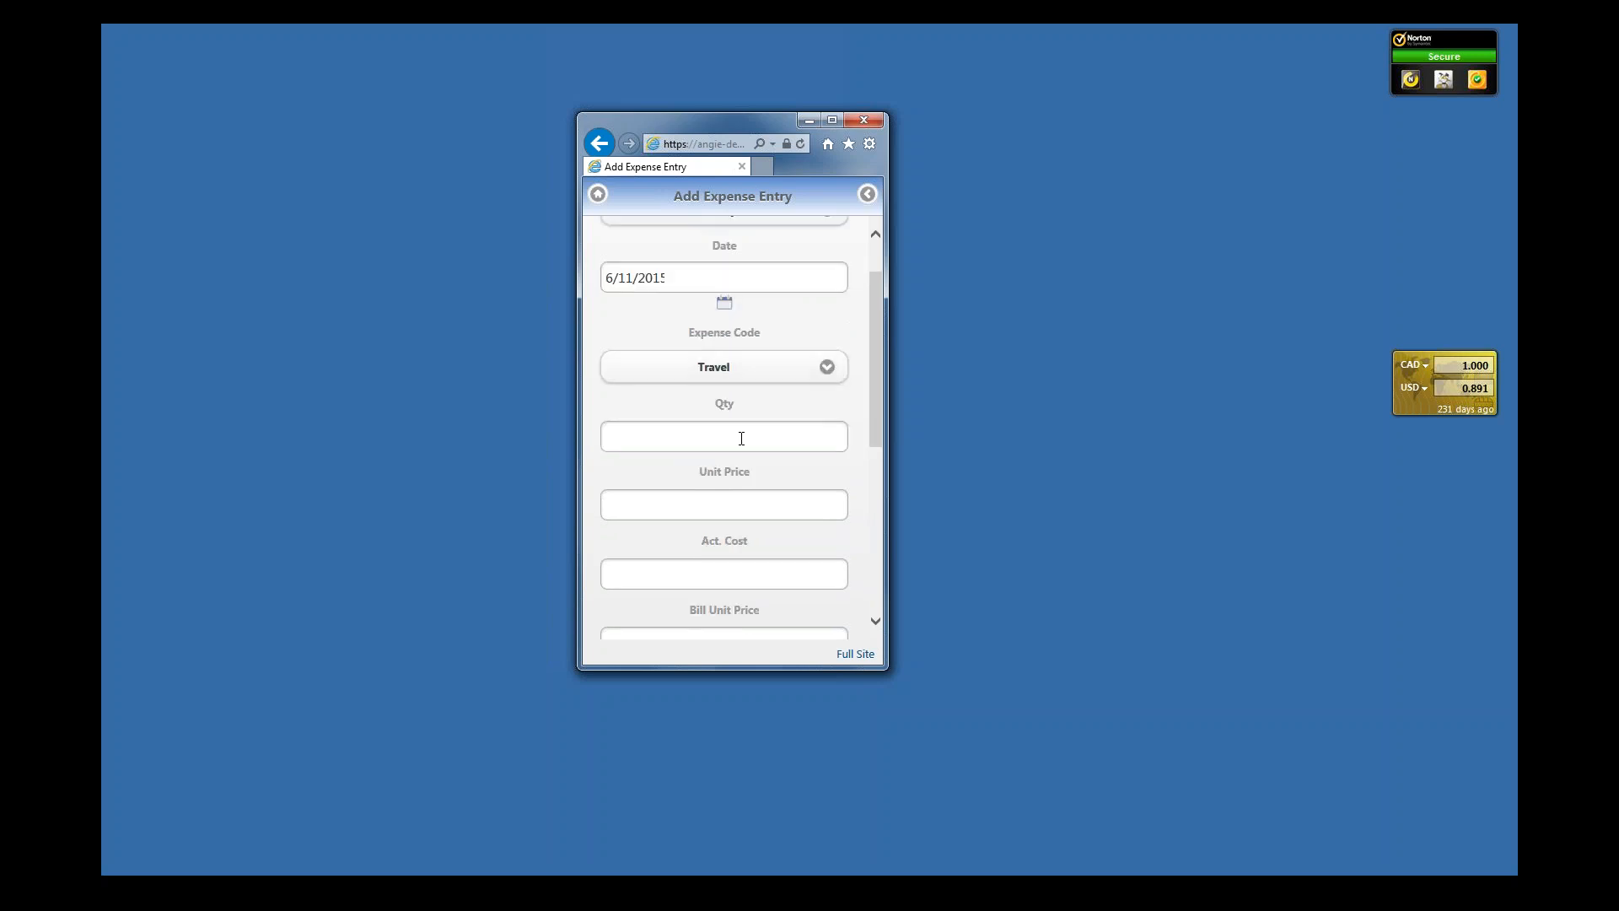
{"action": "left_click", "coordinate": [740, 577]}
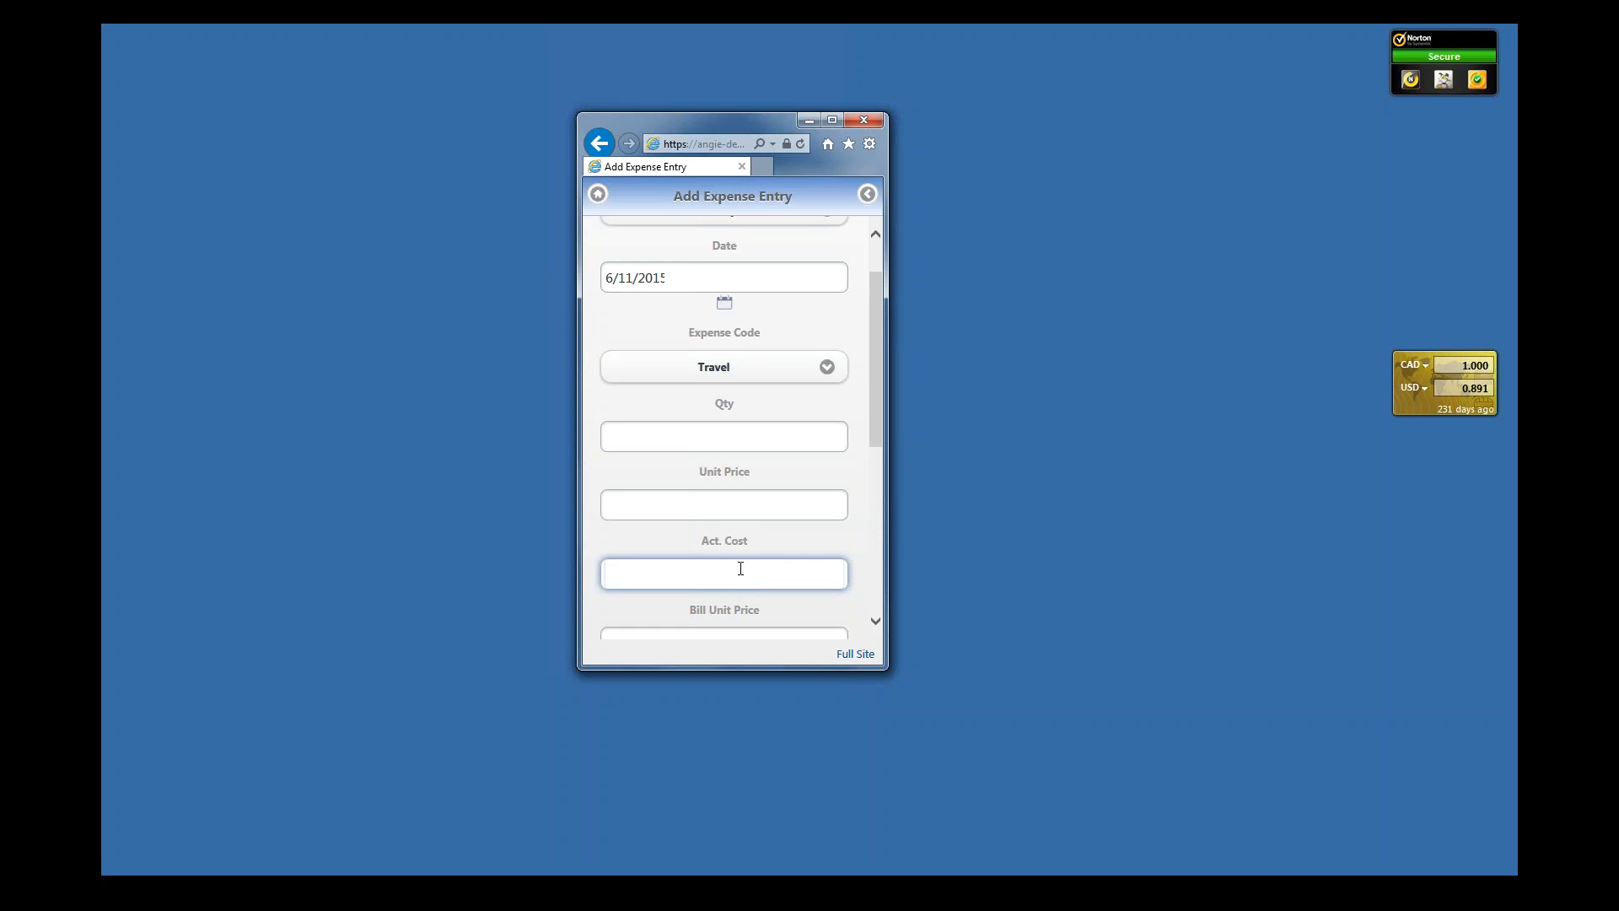
{"action": "type", "text": "100"}
{"action": "scroll", "coordinate": [740, 565], "scroll_direction": "down", "scroll_amount": 5}
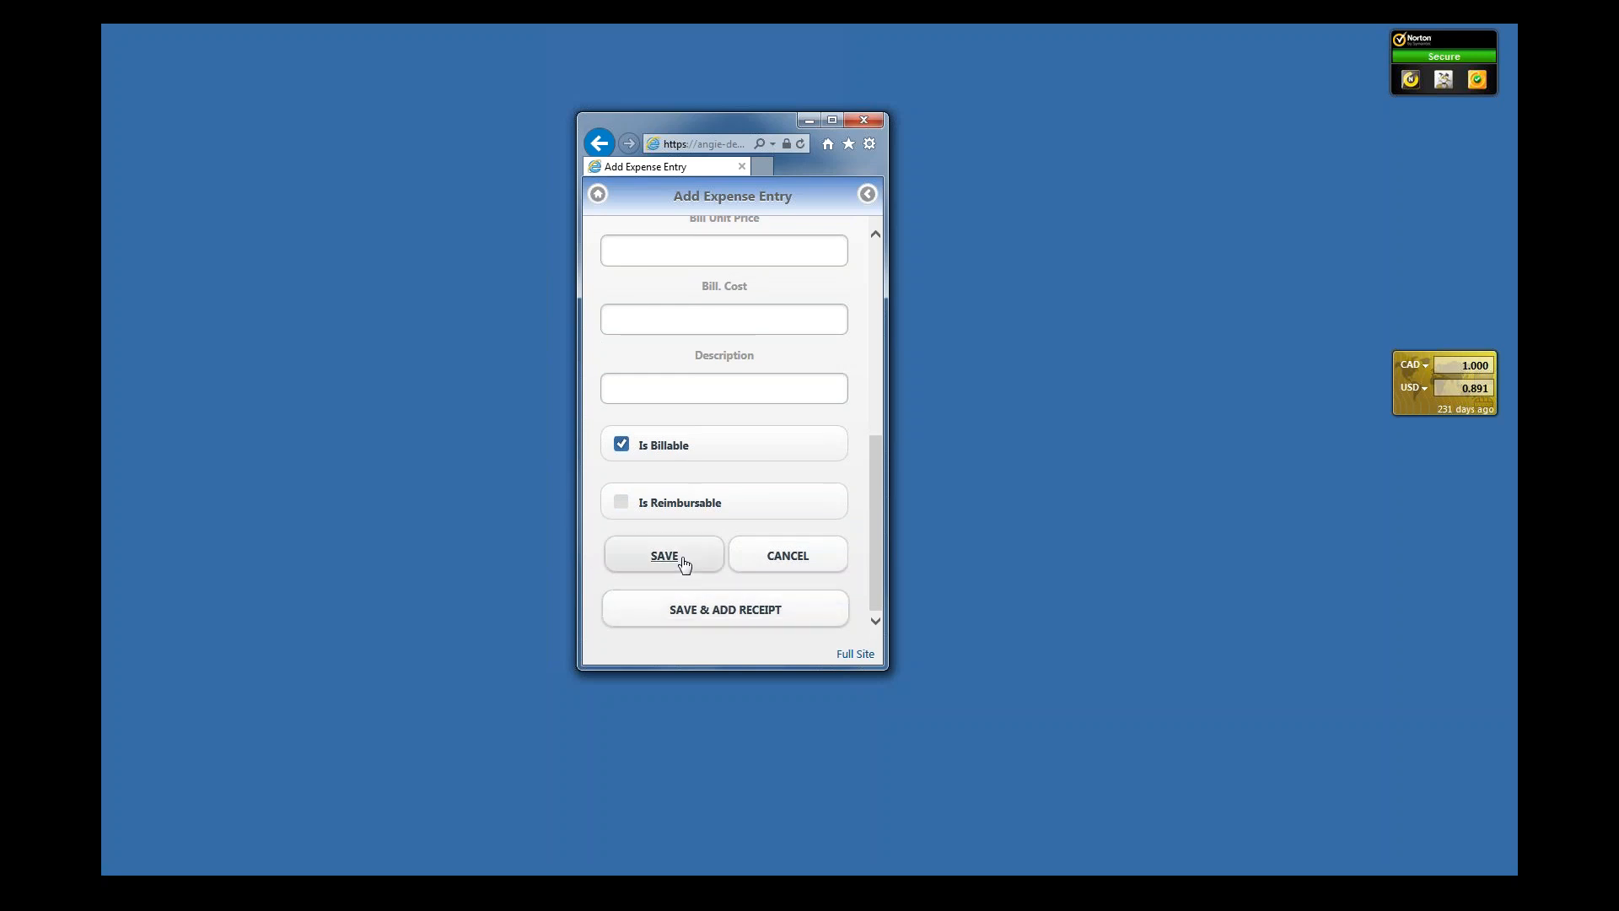
{"action": "left_click", "coordinate": [723, 622]}
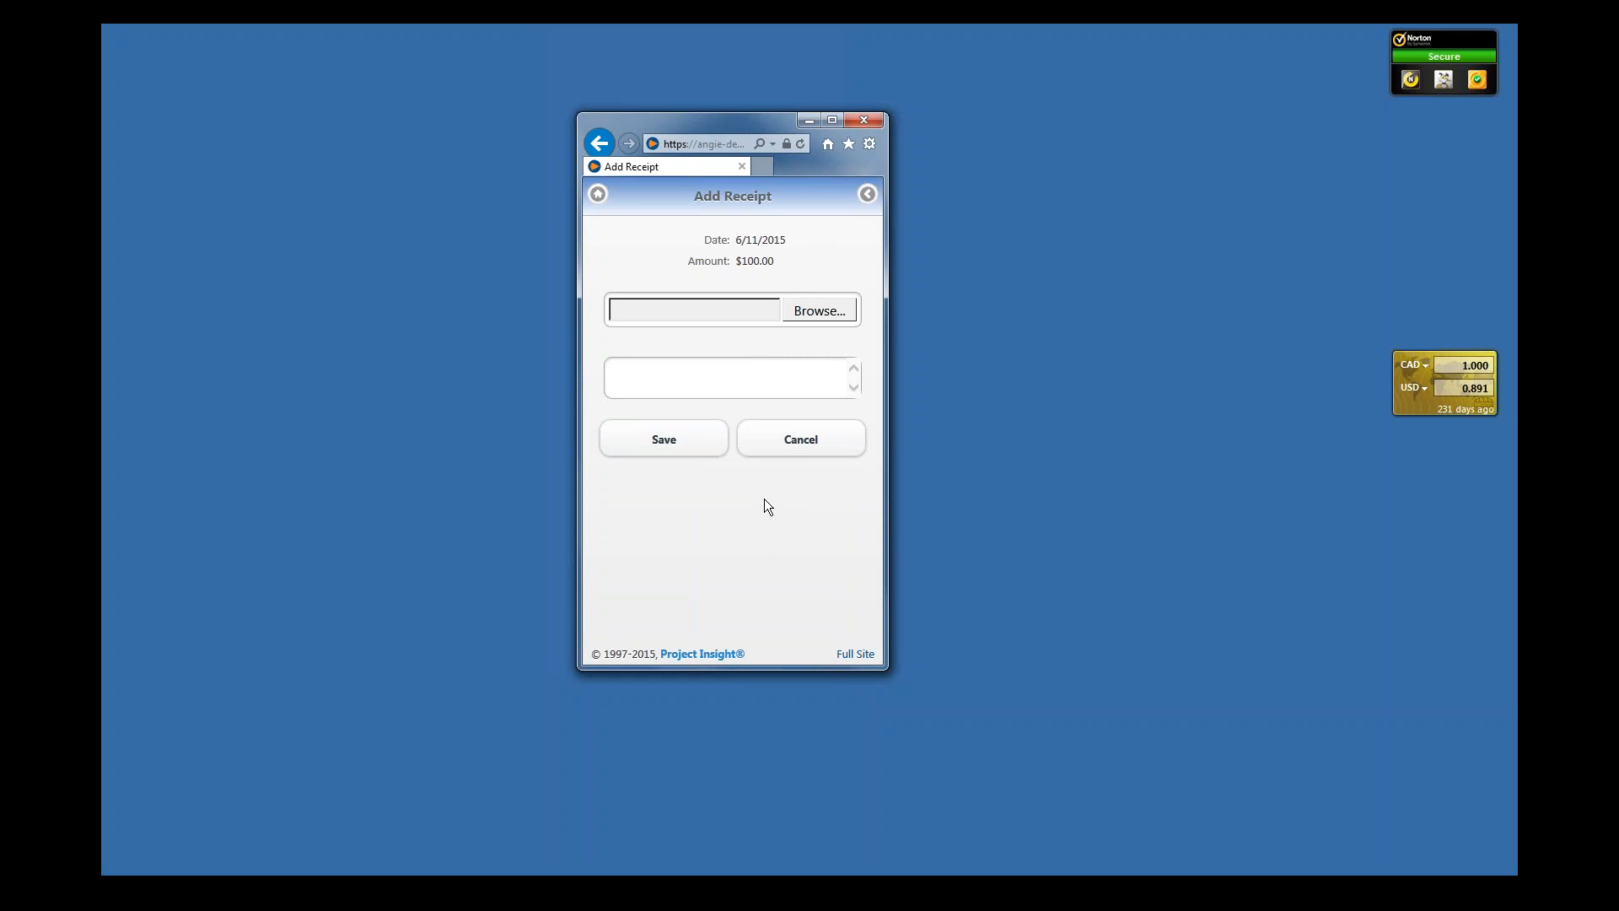
Switch from the mobile version to the full site in a maximized window, and open the Expense Entry Worksheet
{"action": "left_click", "coordinate": [851, 657]}
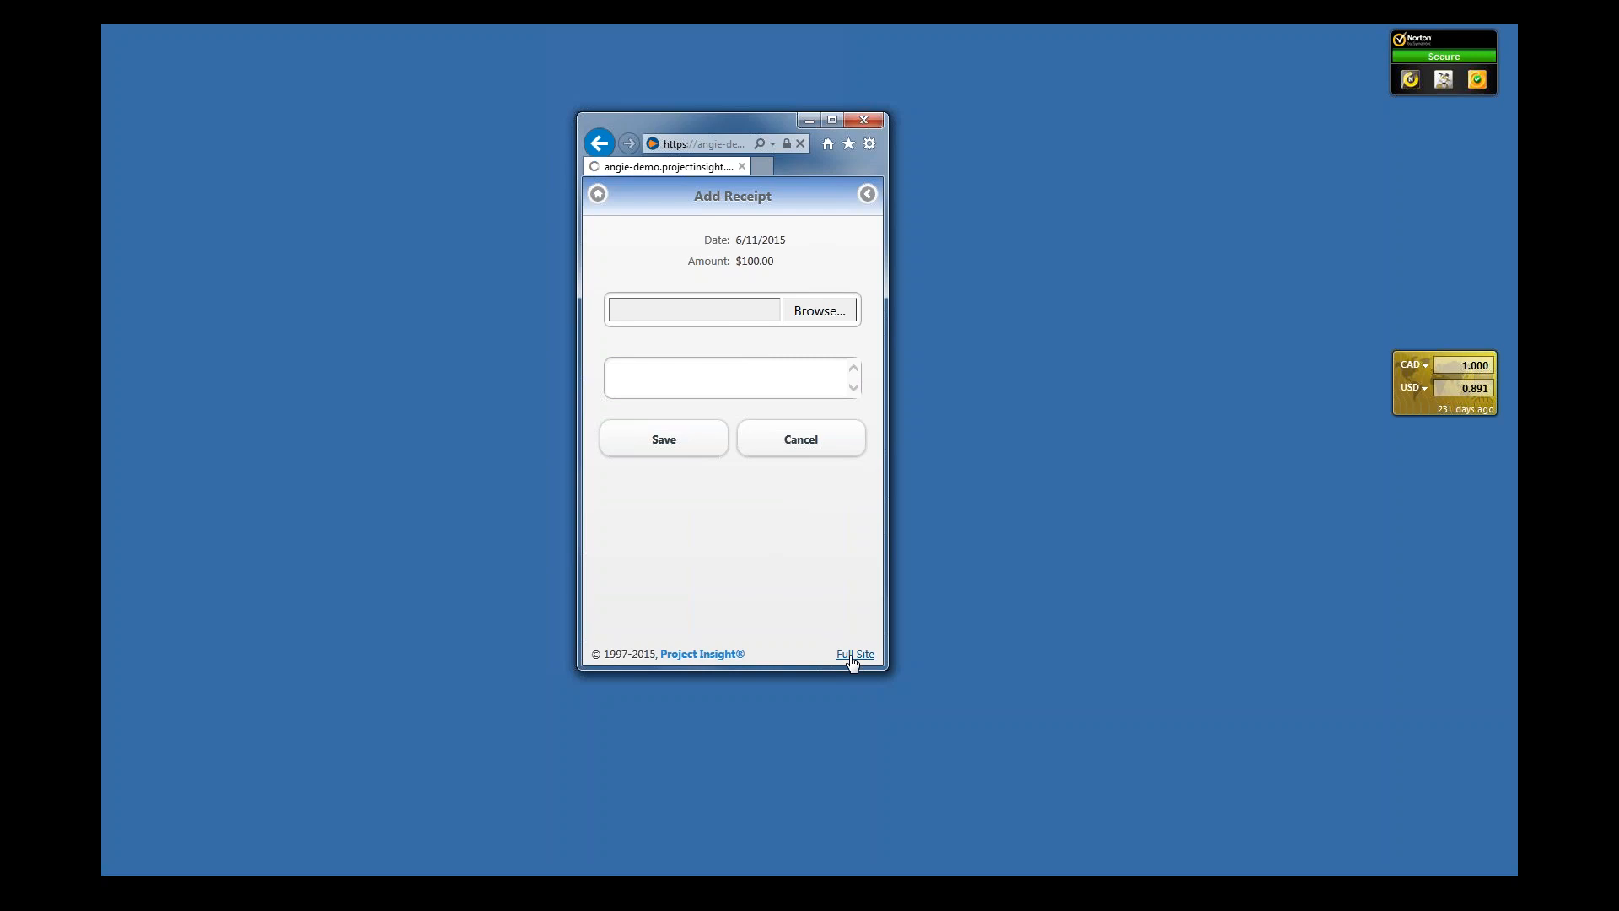
{"action": "left_click", "coordinate": [832, 119]}
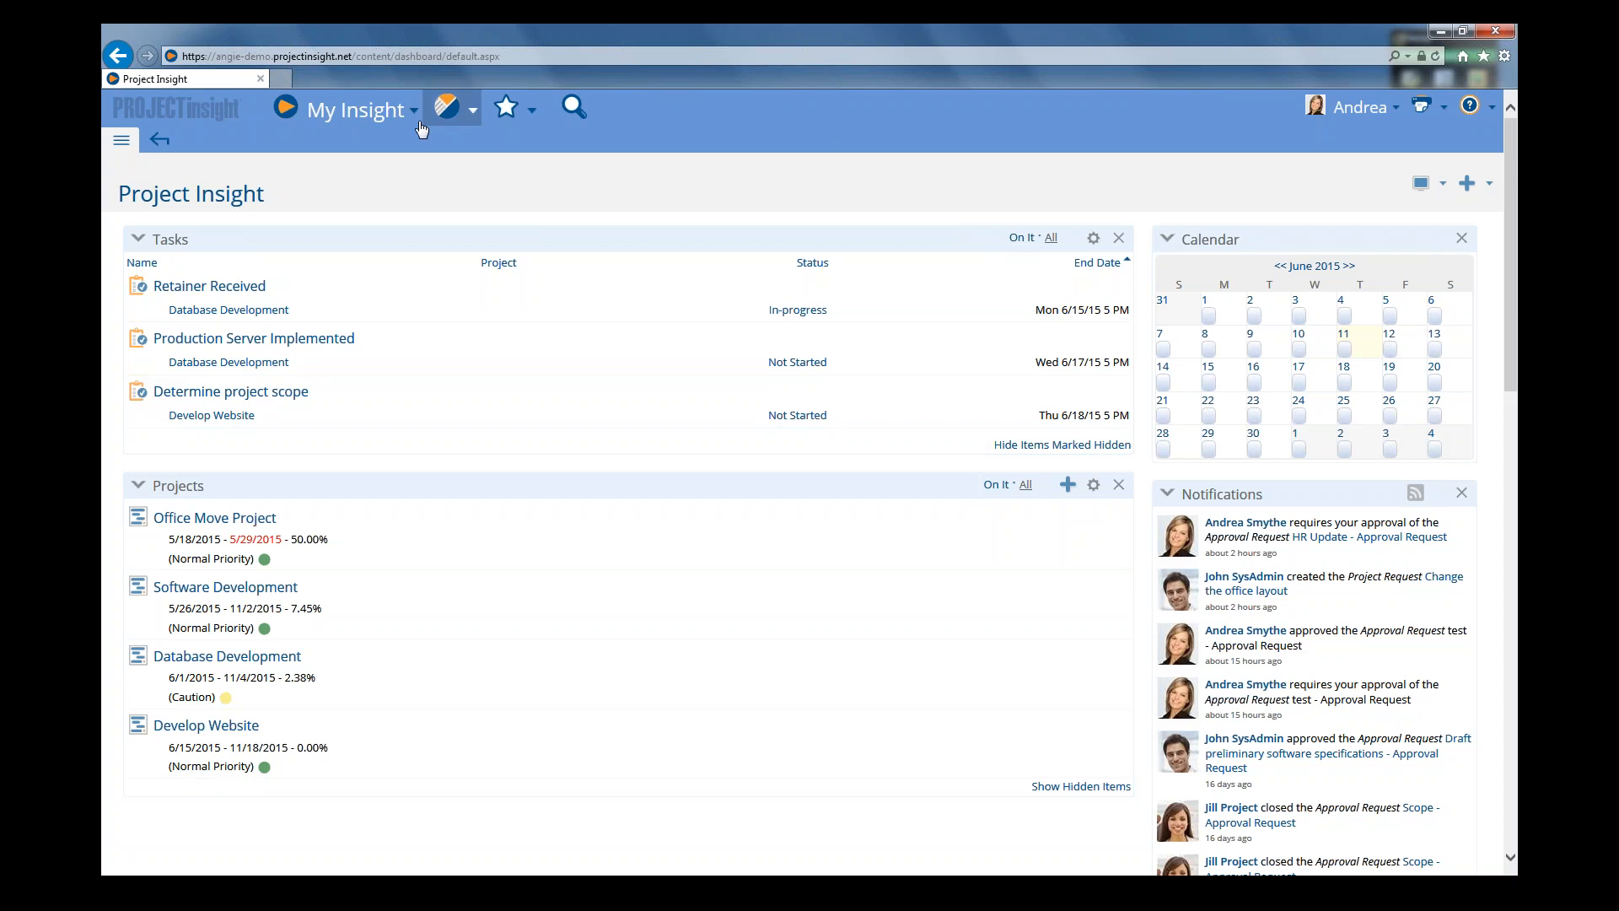
{"action": "left_click", "coordinate": [374, 118]}
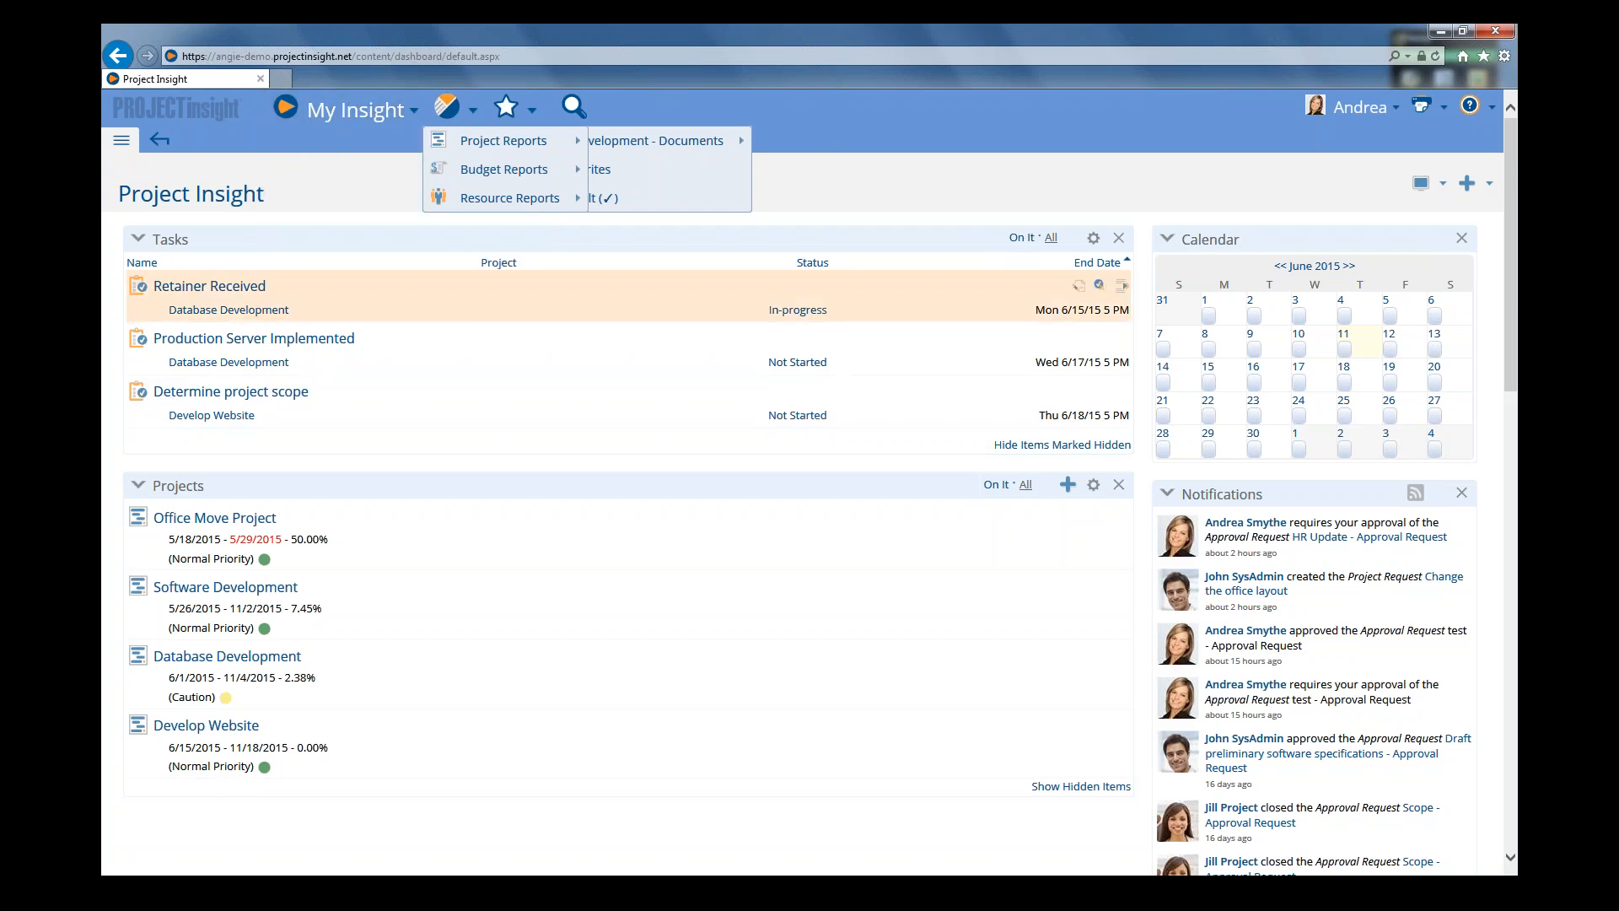
{"action": "mouse_move", "coordinate": [355, 111]}
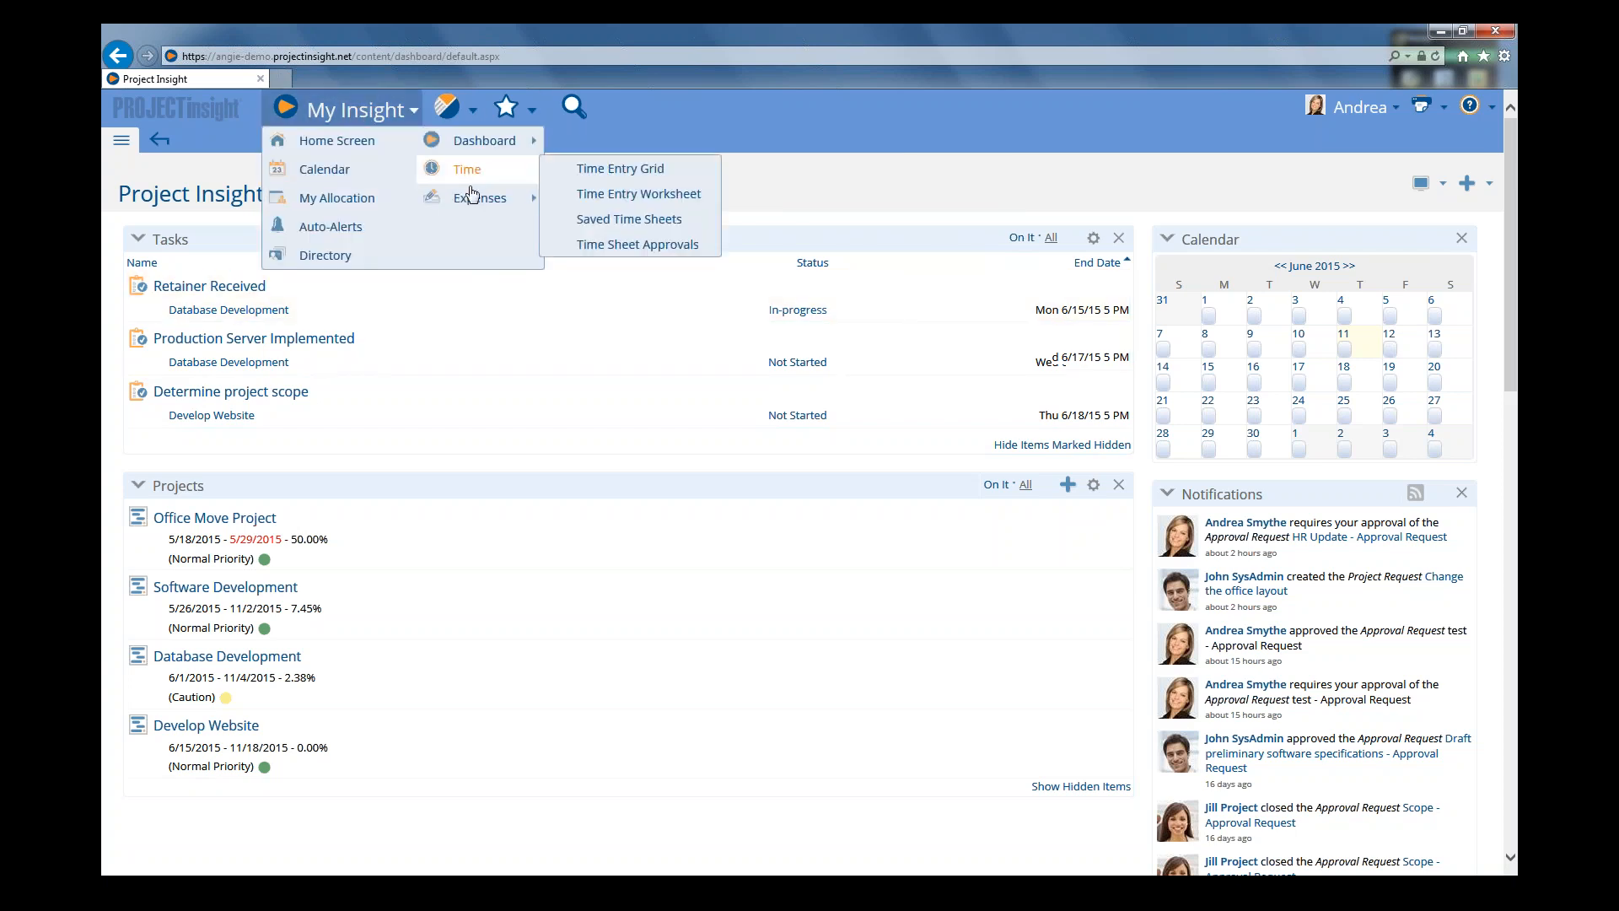
{"action": "mouse_move", "coordinate": [473, 203]}
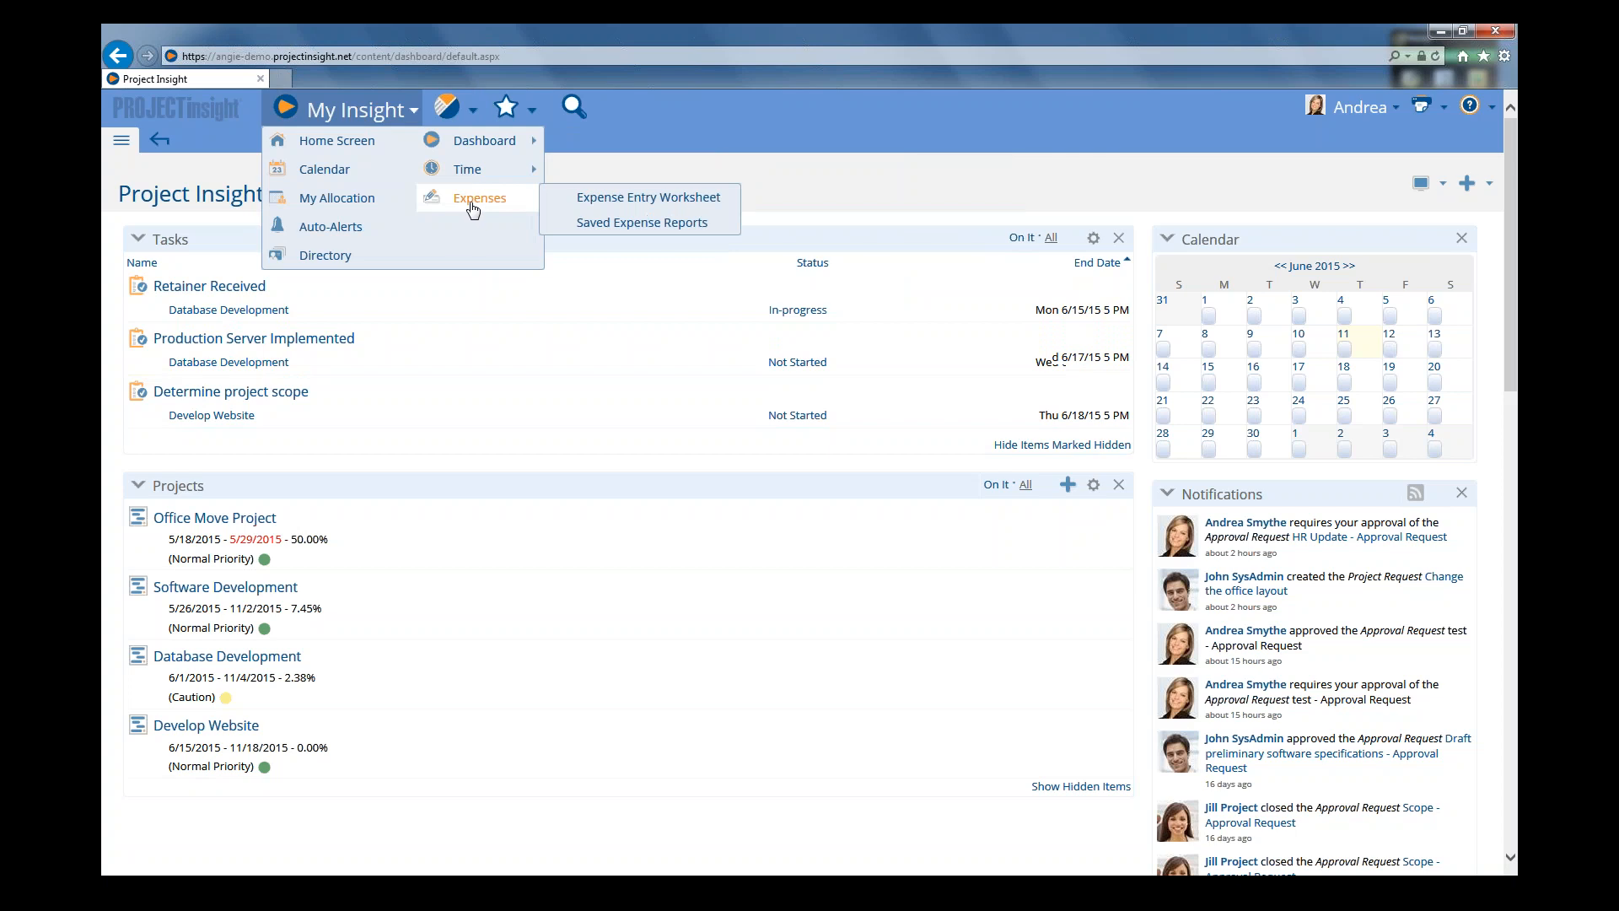
{"action": "left_click", "coordinate": [643, 199]}
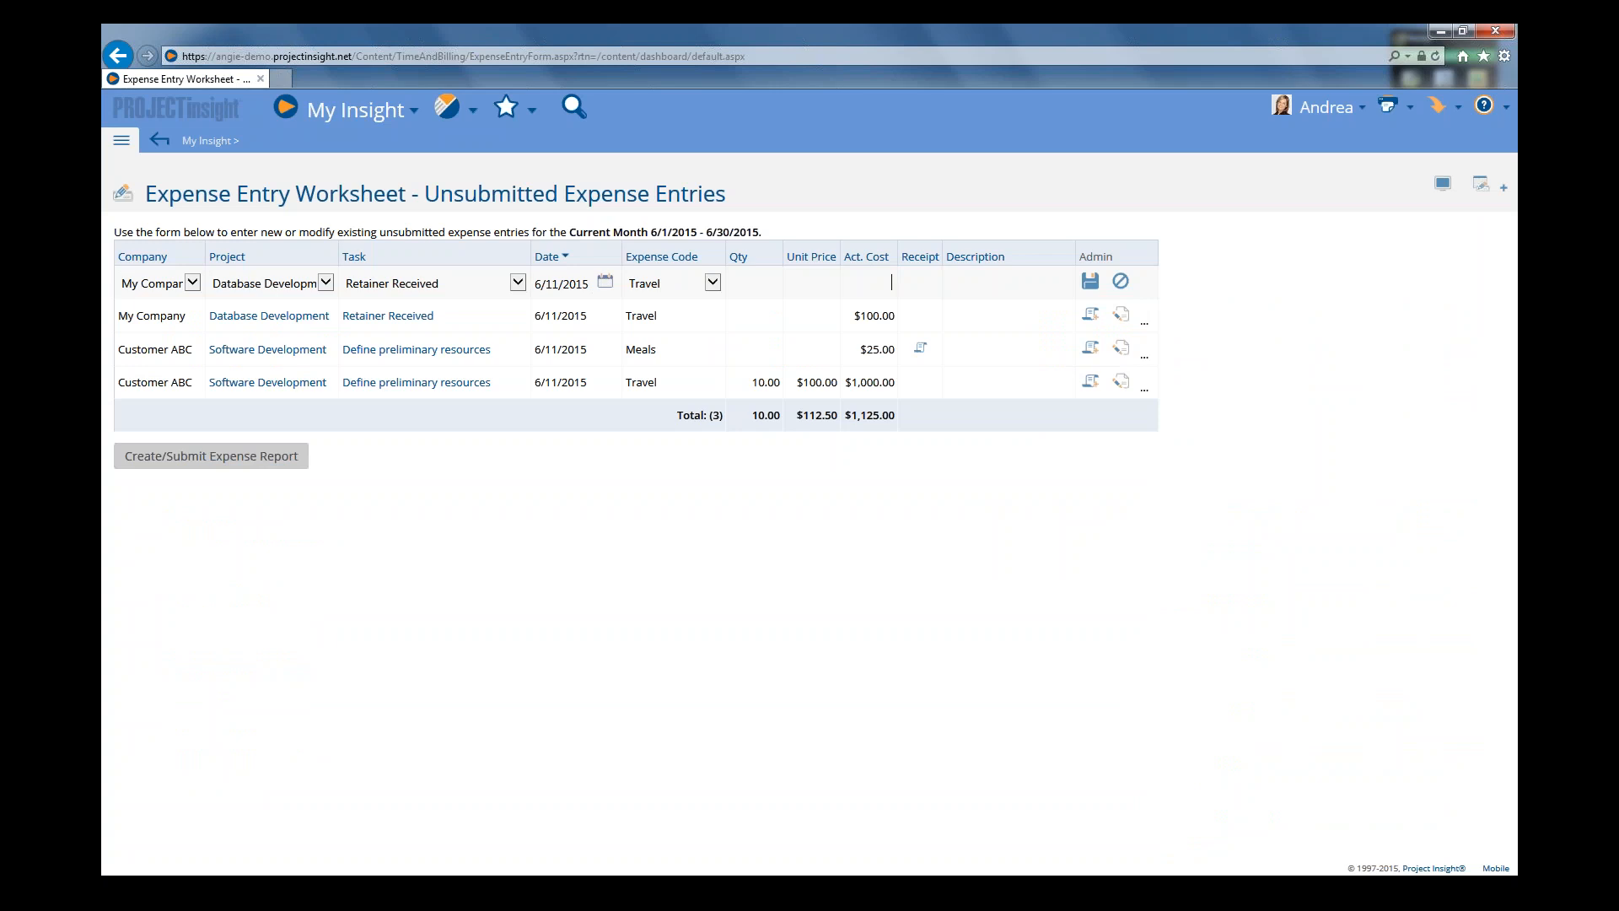
Create an expense report for the current month, automatically adding unsubmitted entries for any company and any project, and save it
{"action": "left_click", "coordinate": [202, 465]}
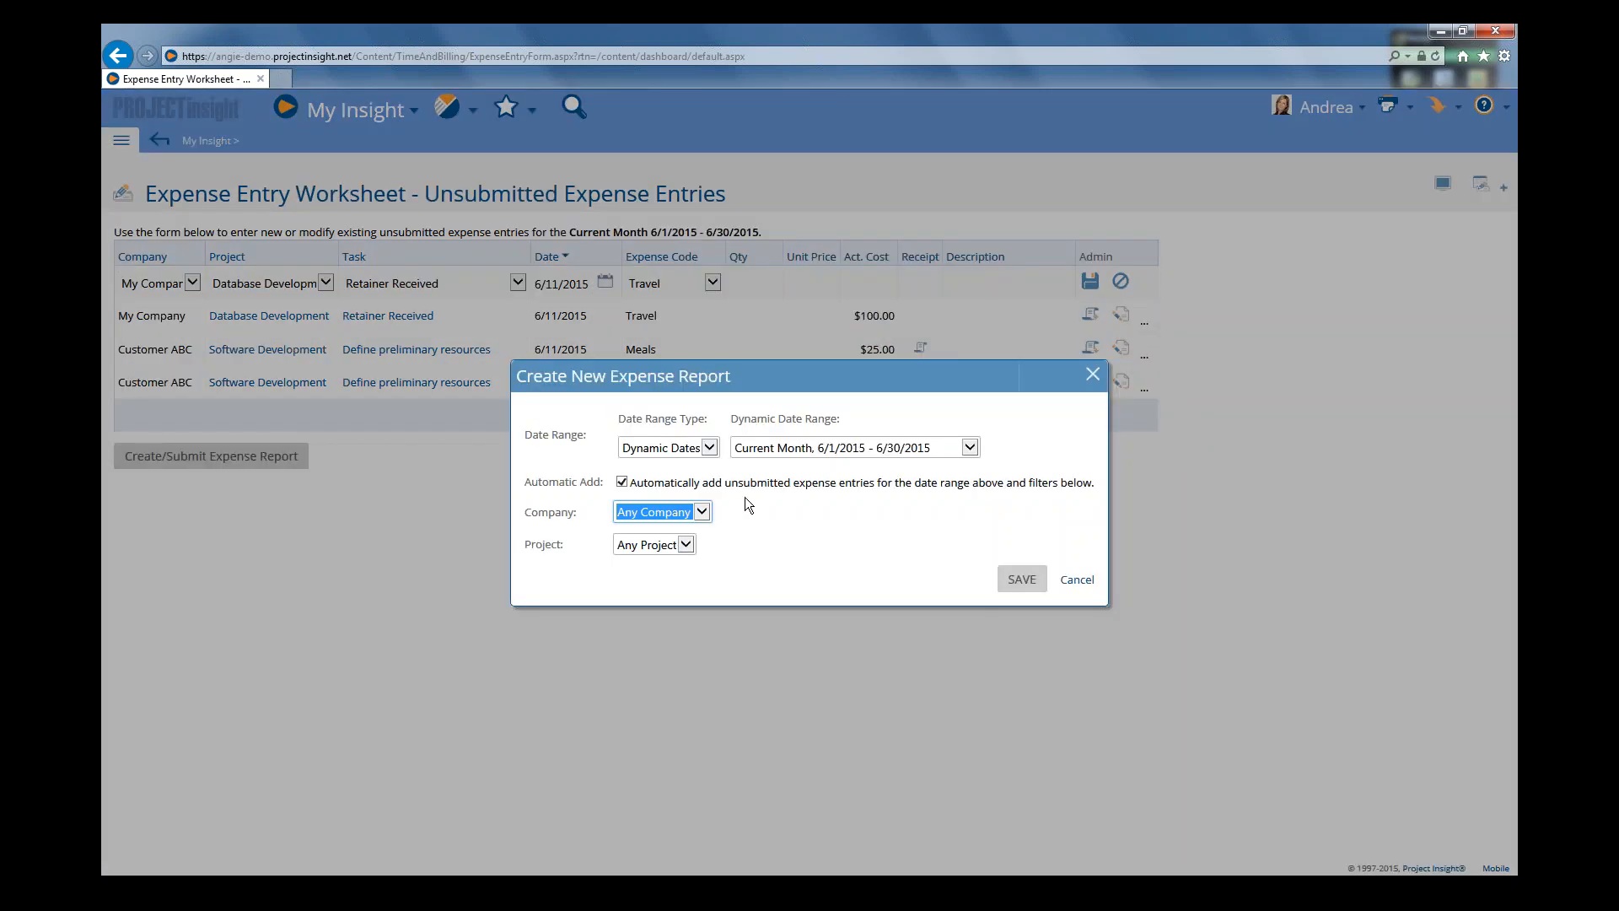
{"action": "key", "text": "Tab"}
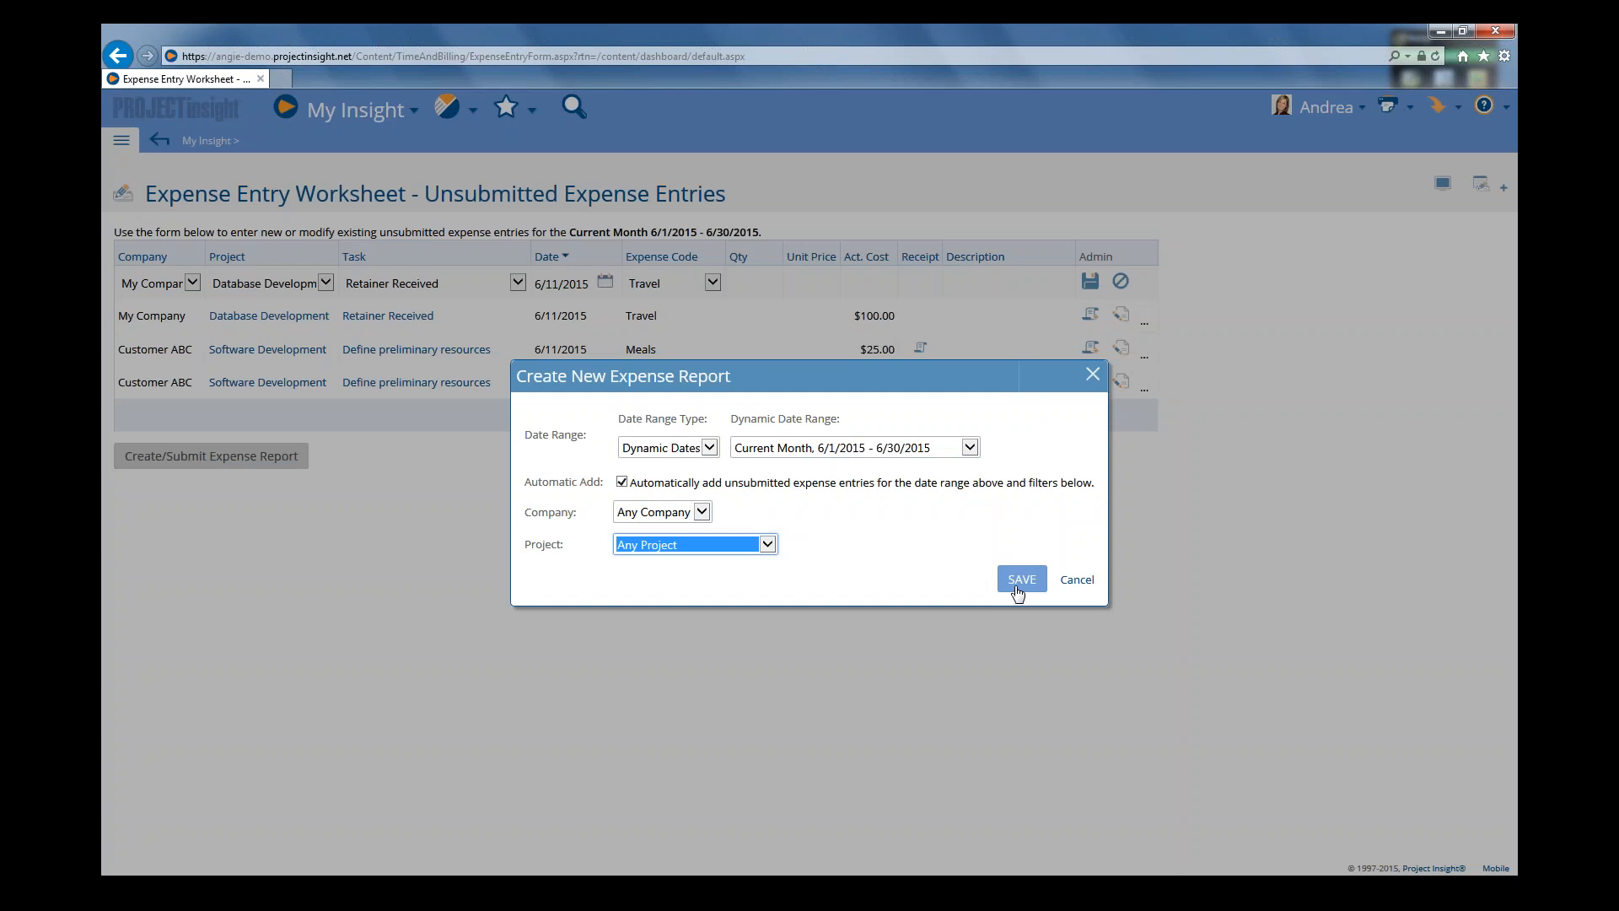
{"action": "left_click", "coordinate": [1017, 588]}
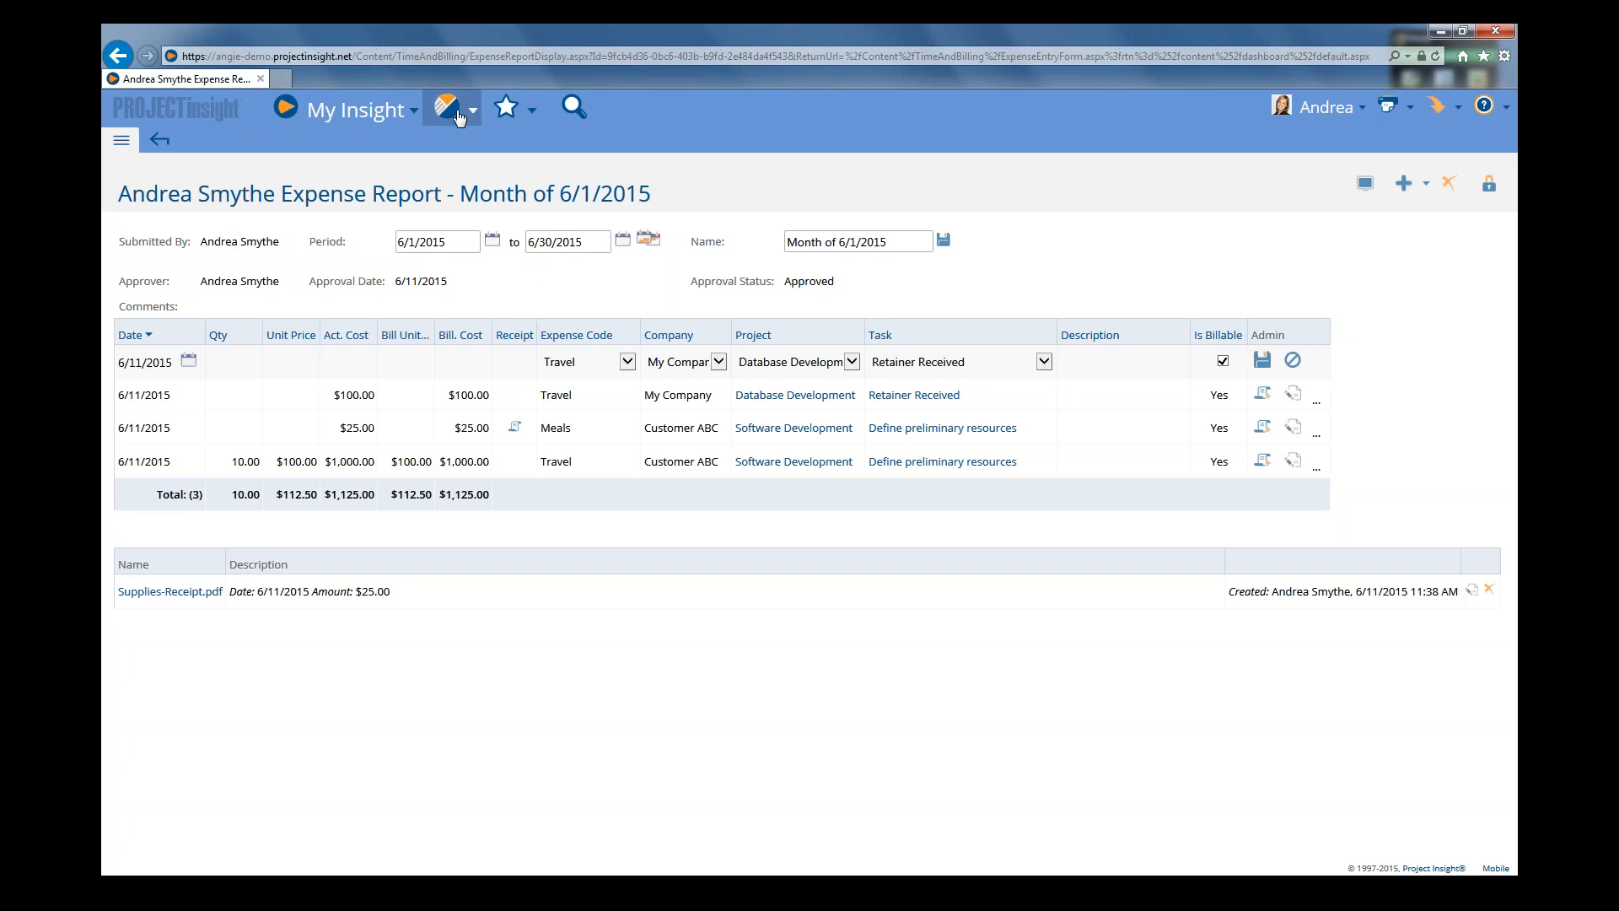
Create and run a standard time entry report for the current month with the default filters
{"action": "left_click", "coordinate": [447, 106]}
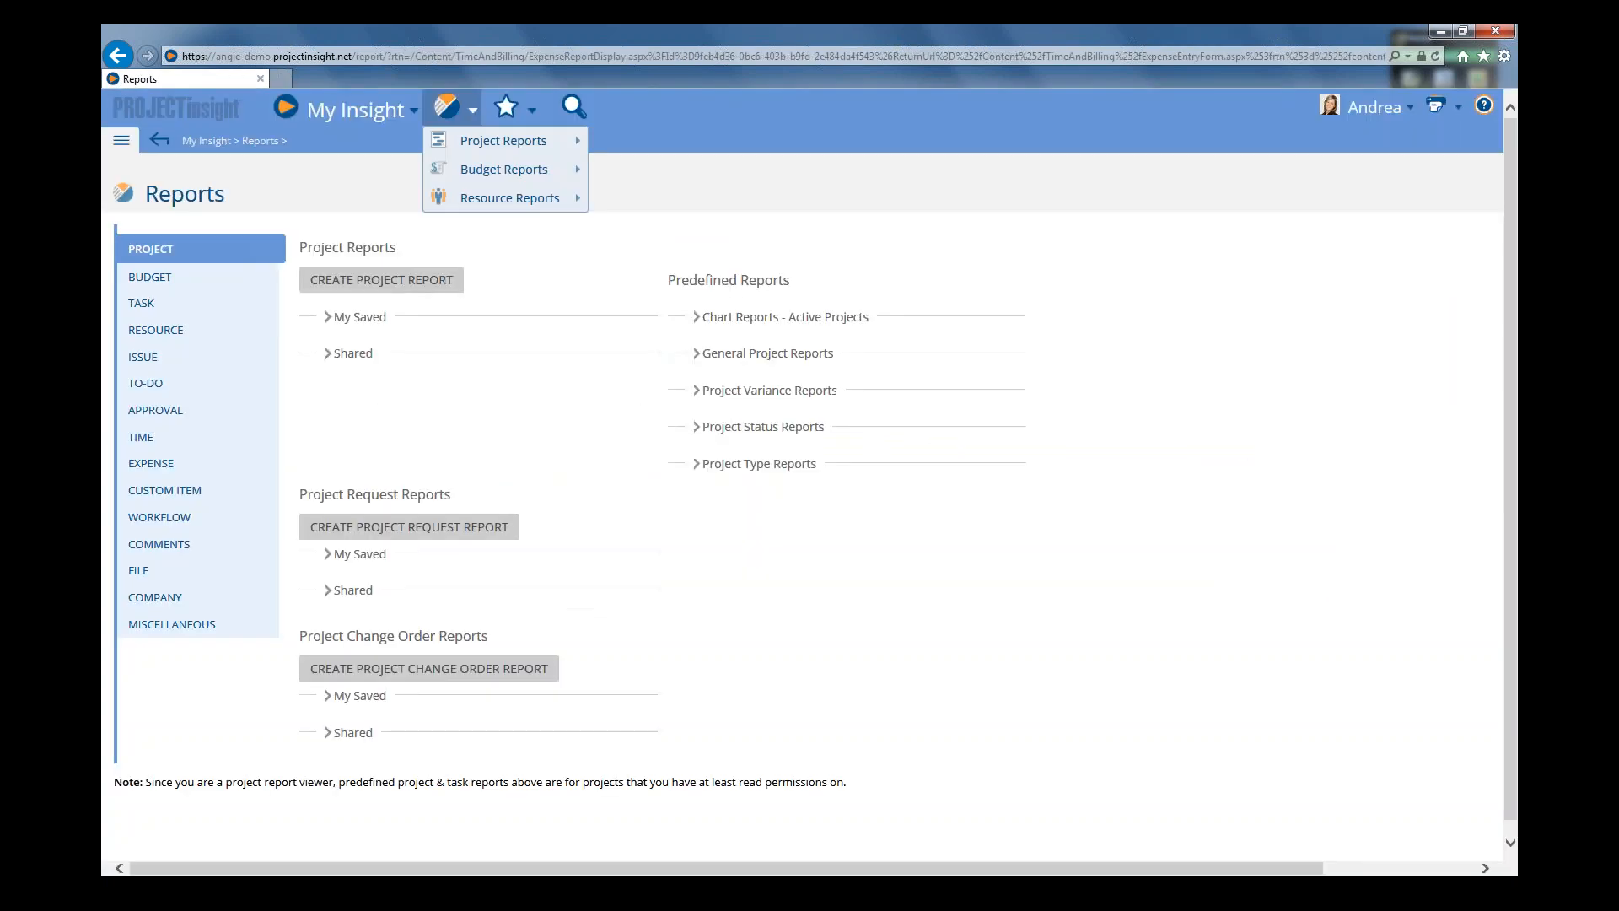
{"action": "left_click", "coordinate": [141, 437]}
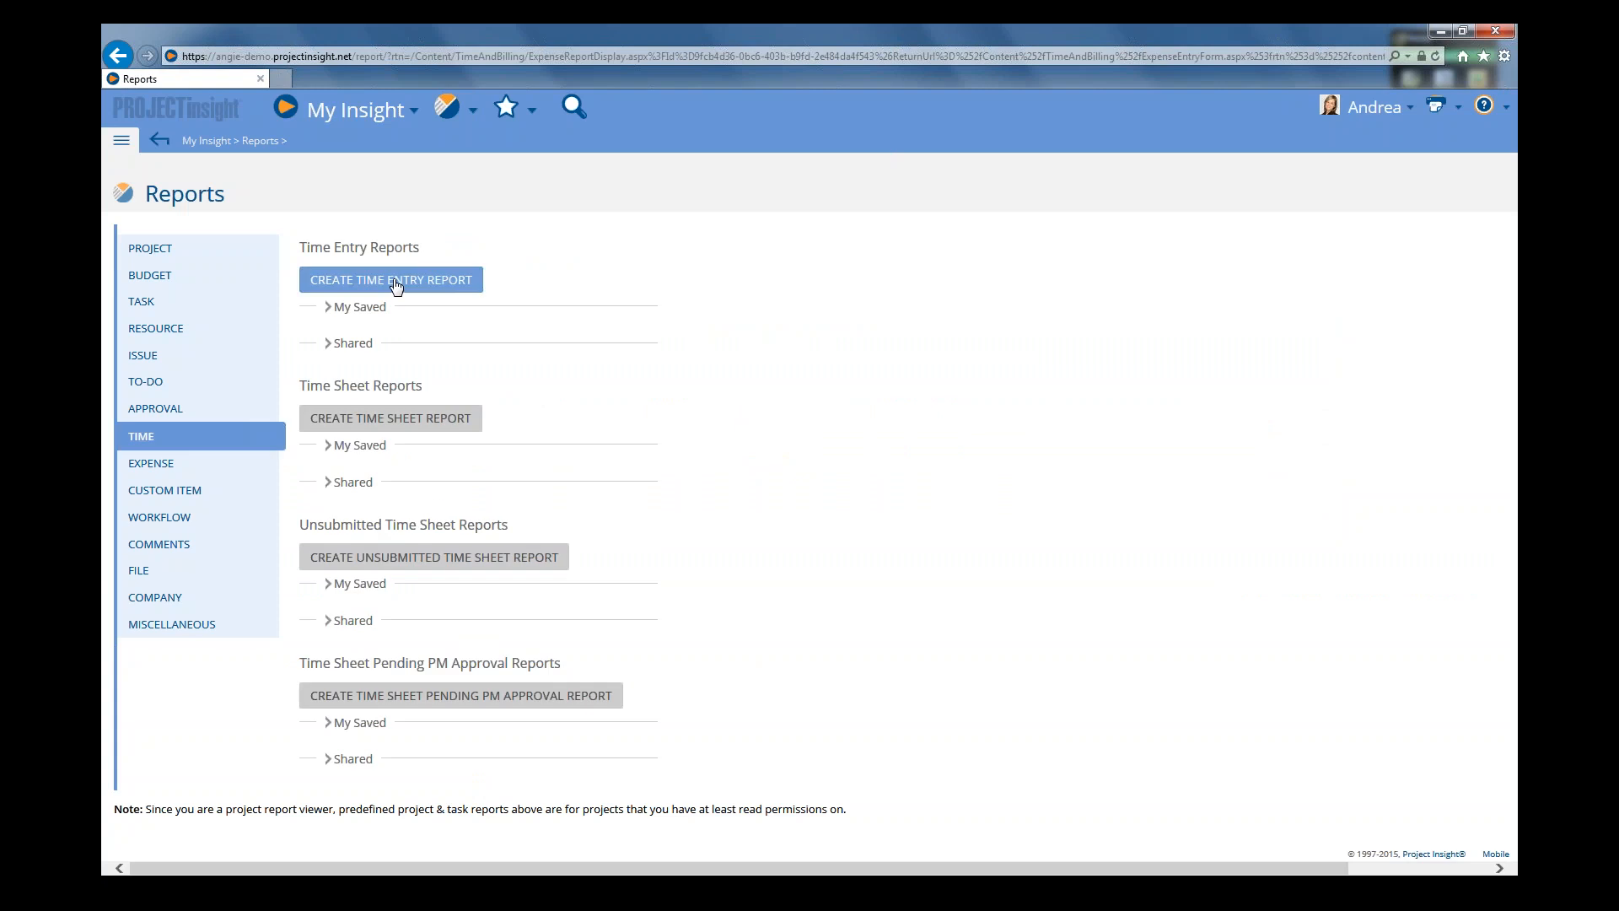
{"action": "left_click", "coordinate": [396, 286]}
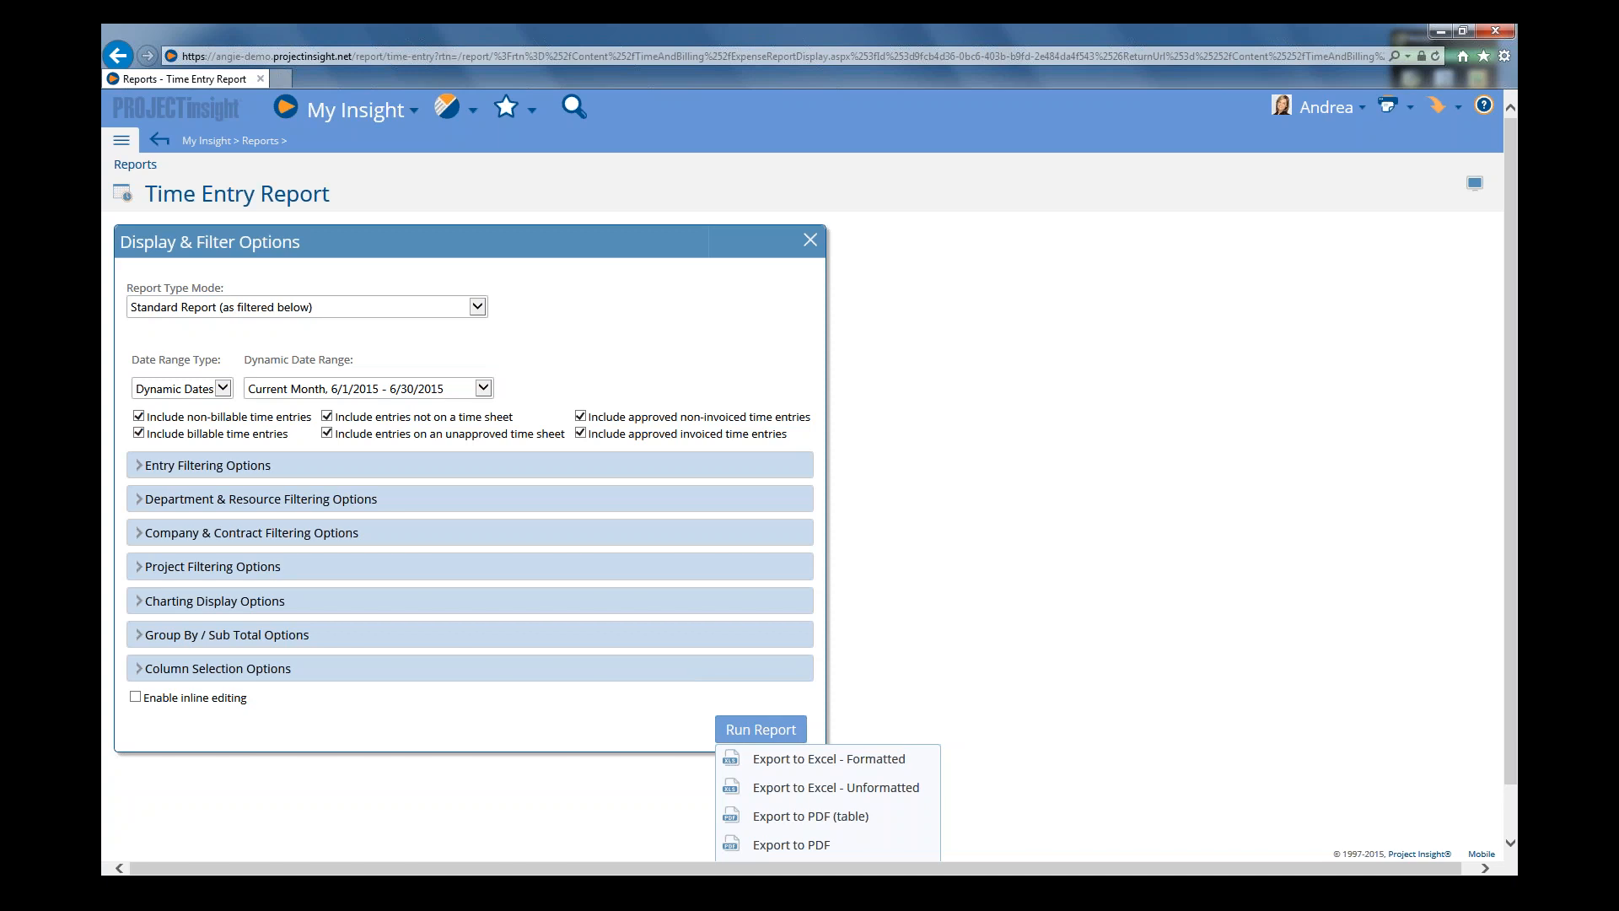
{"action": "left_click", "coordinate": [742, 730]}
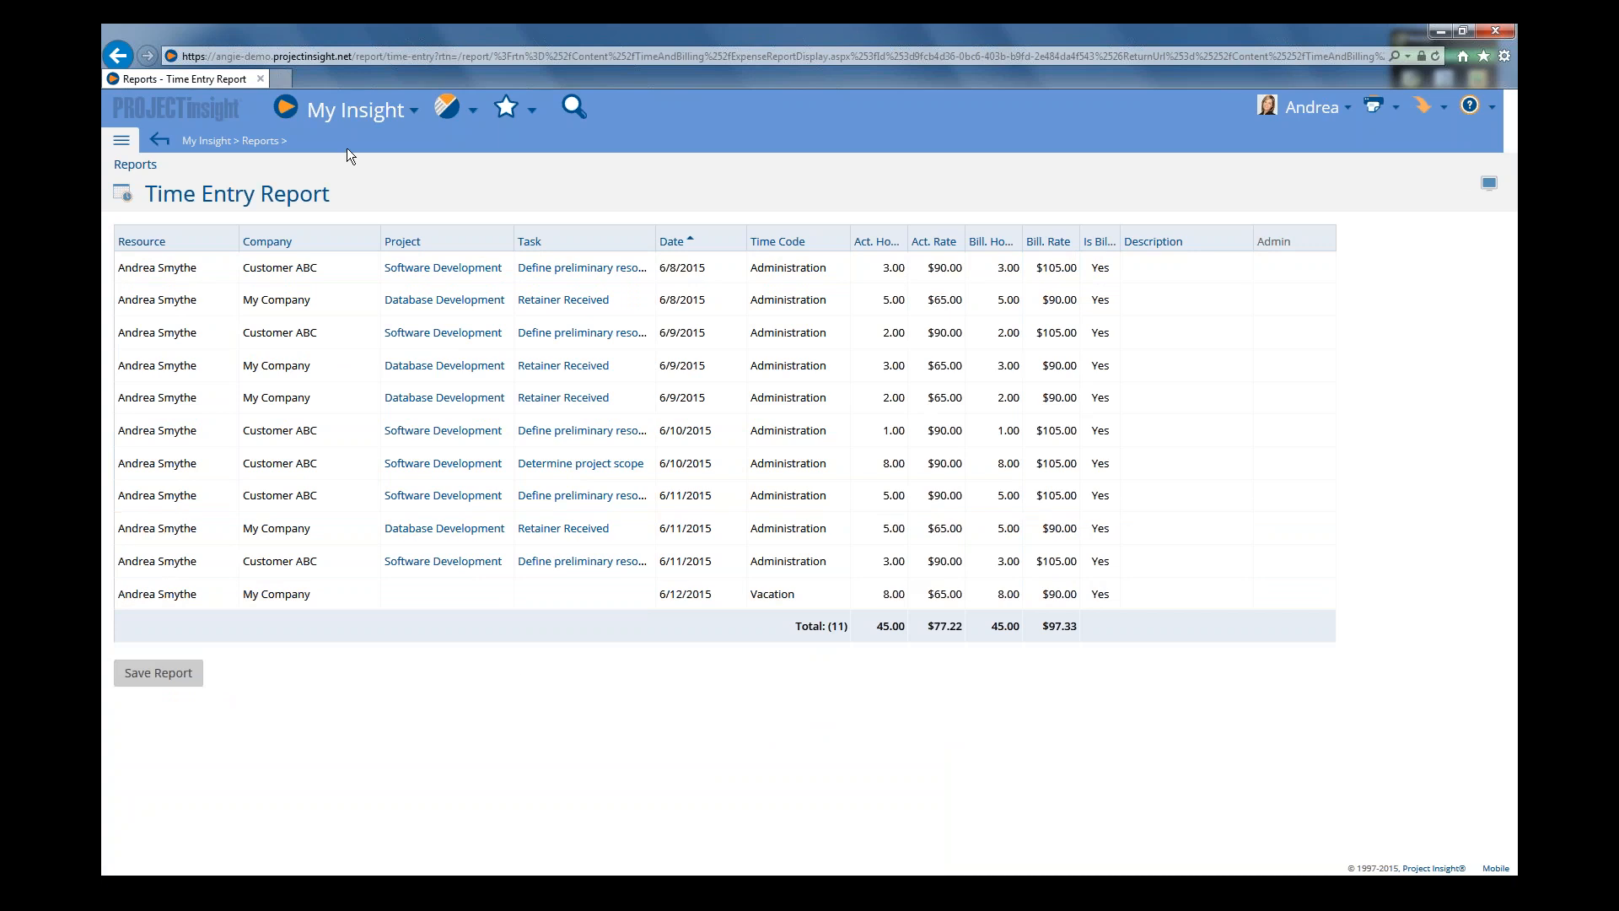
Create and run an expense entry report for the current month with the default filters
{"action": "left_click", "coordinate": [466, 108]}
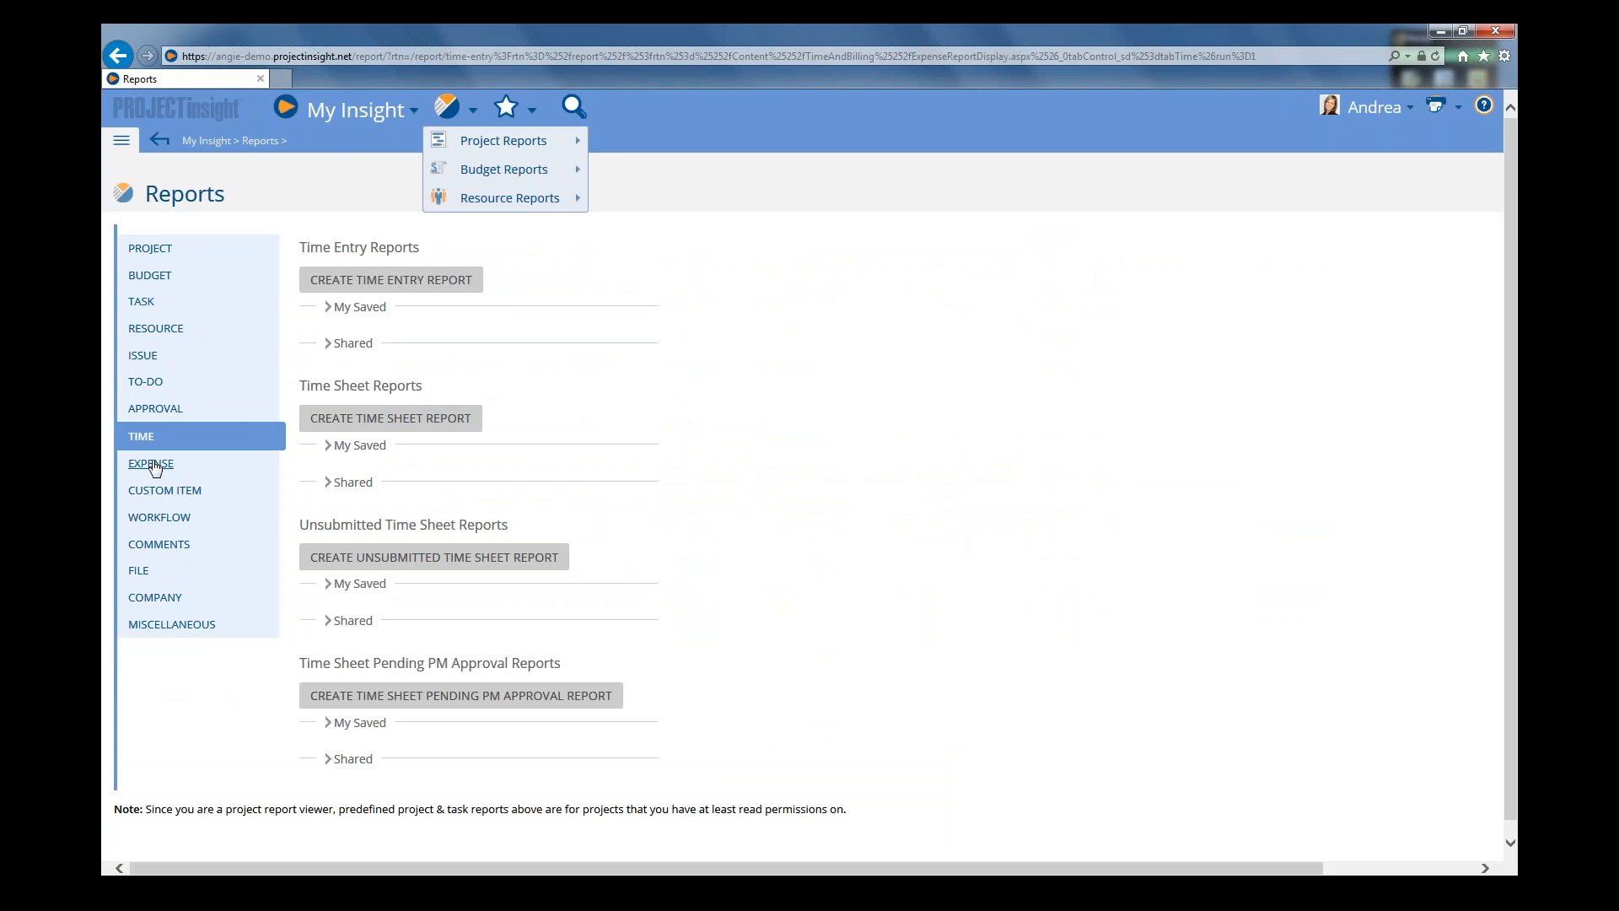
{"action": "left_click", "coordinate": [157, 463]}
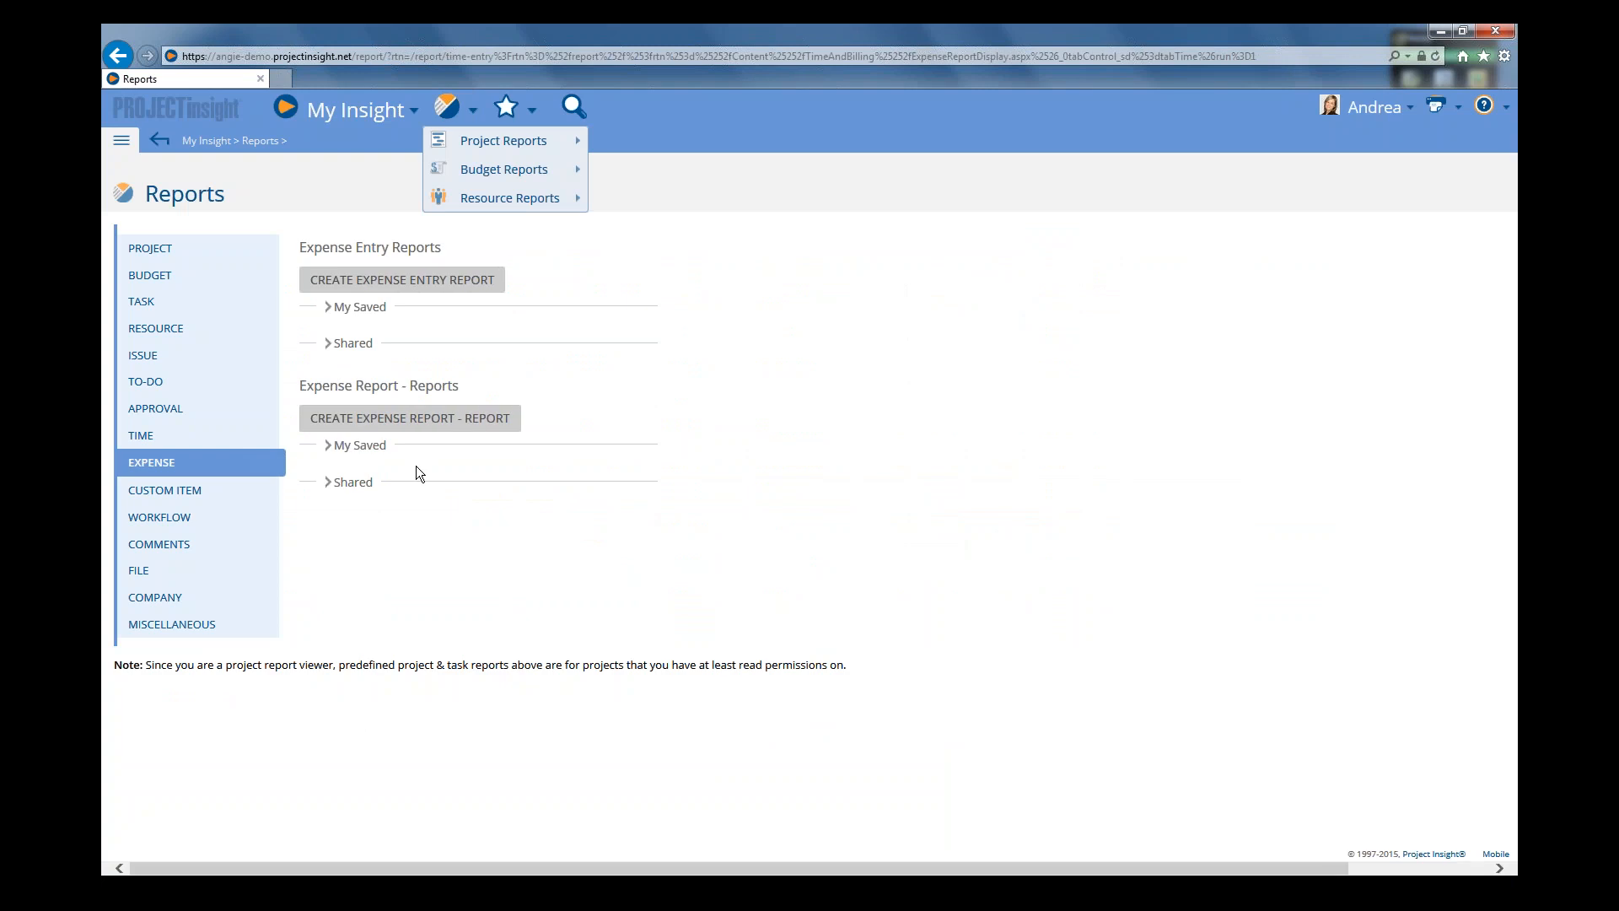
{"action": "left_click", "coordinate": [389, 289]}
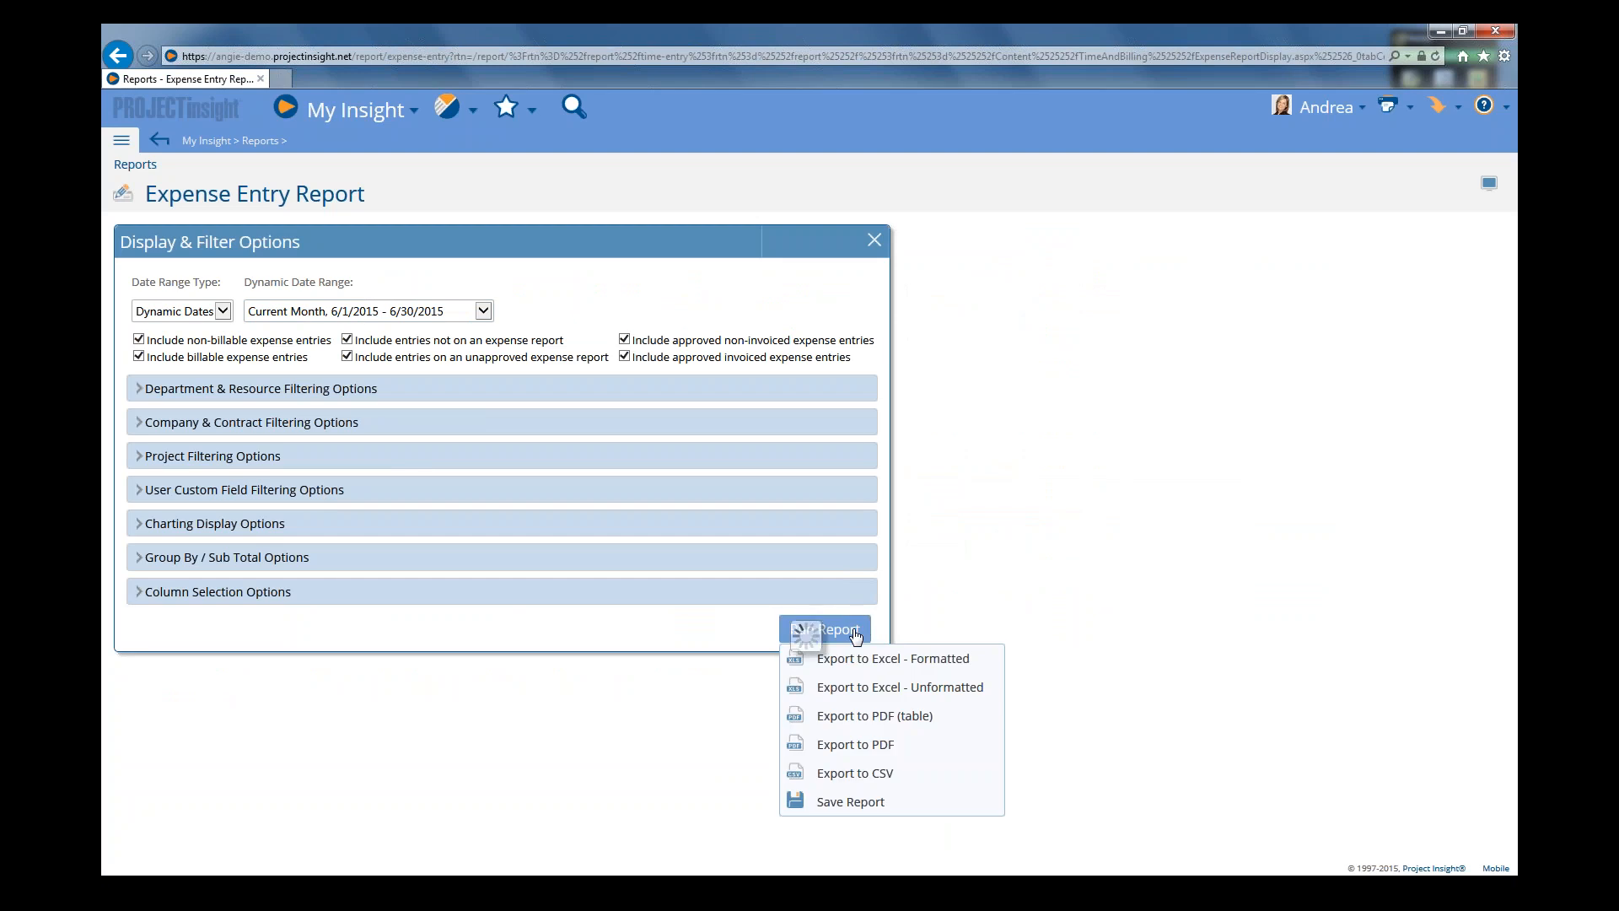
{"action": "left_click", "coordinate": [809, 631]}
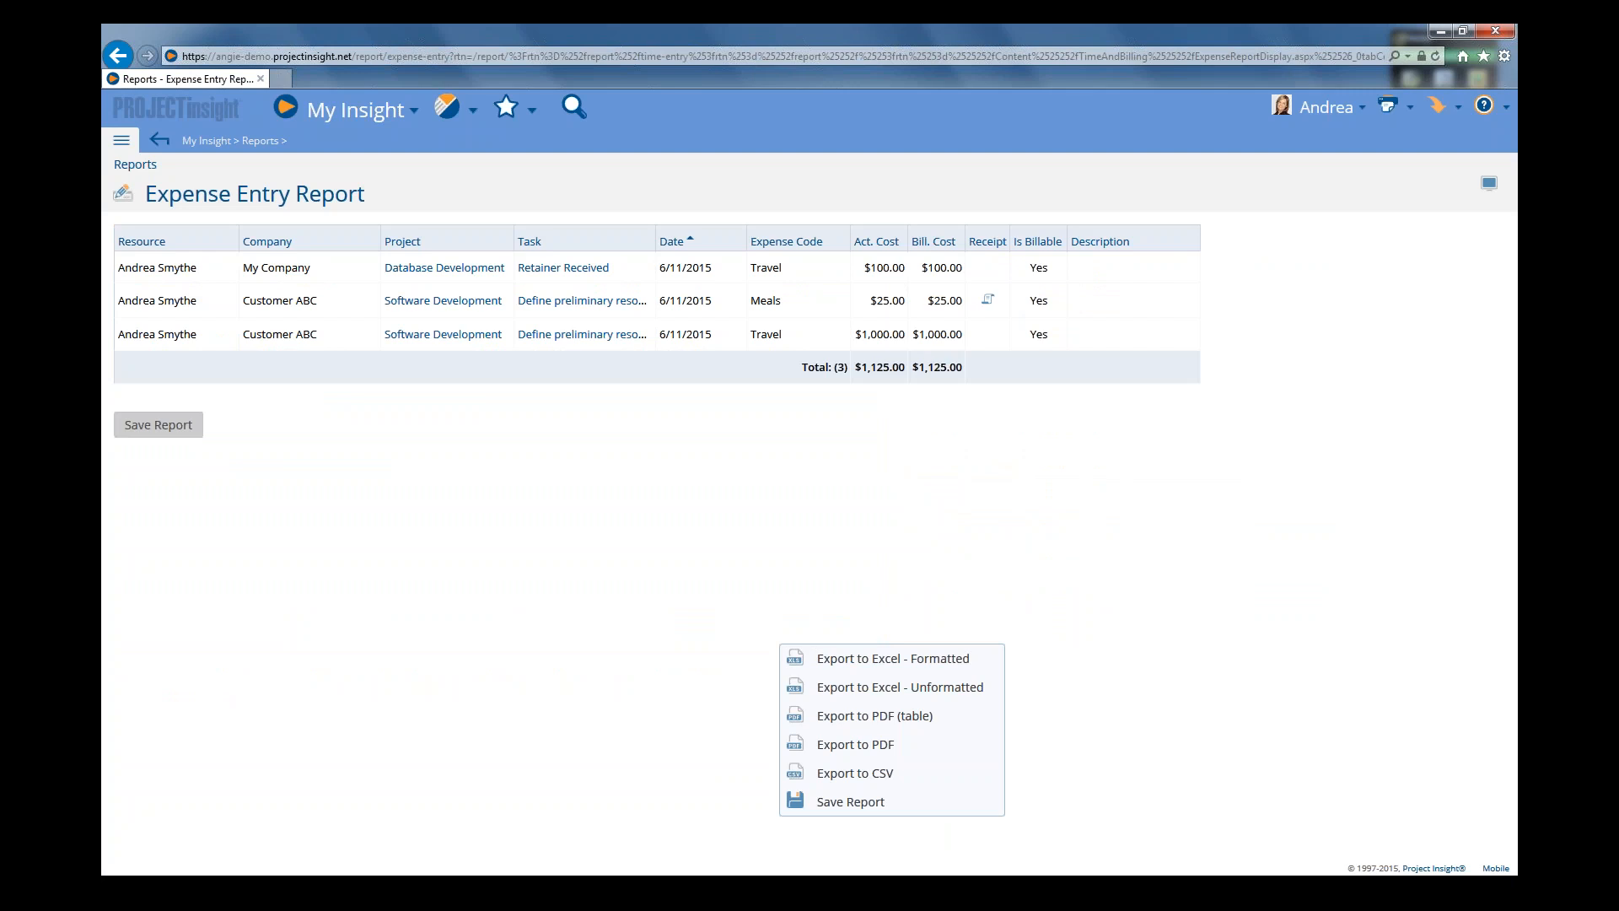
Review the expense entry report's Display & Filter Options and close them without making changes
{"action": "left_click", "coordinate": [847, 539]}
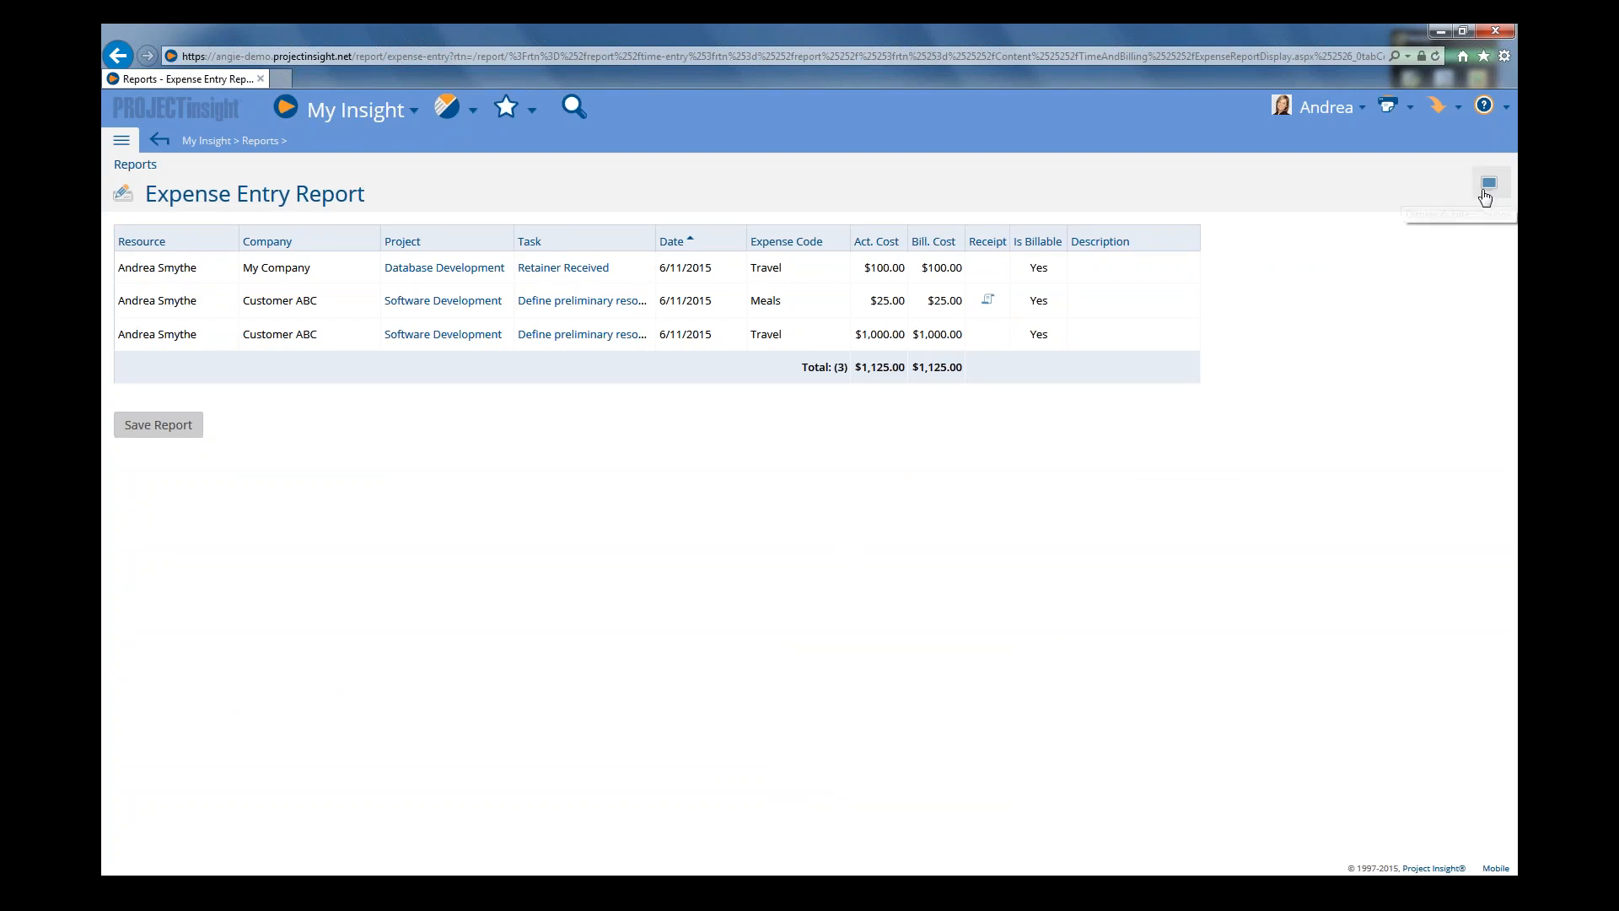
{"action": "left_click", "coordinate": [1482, 191]}
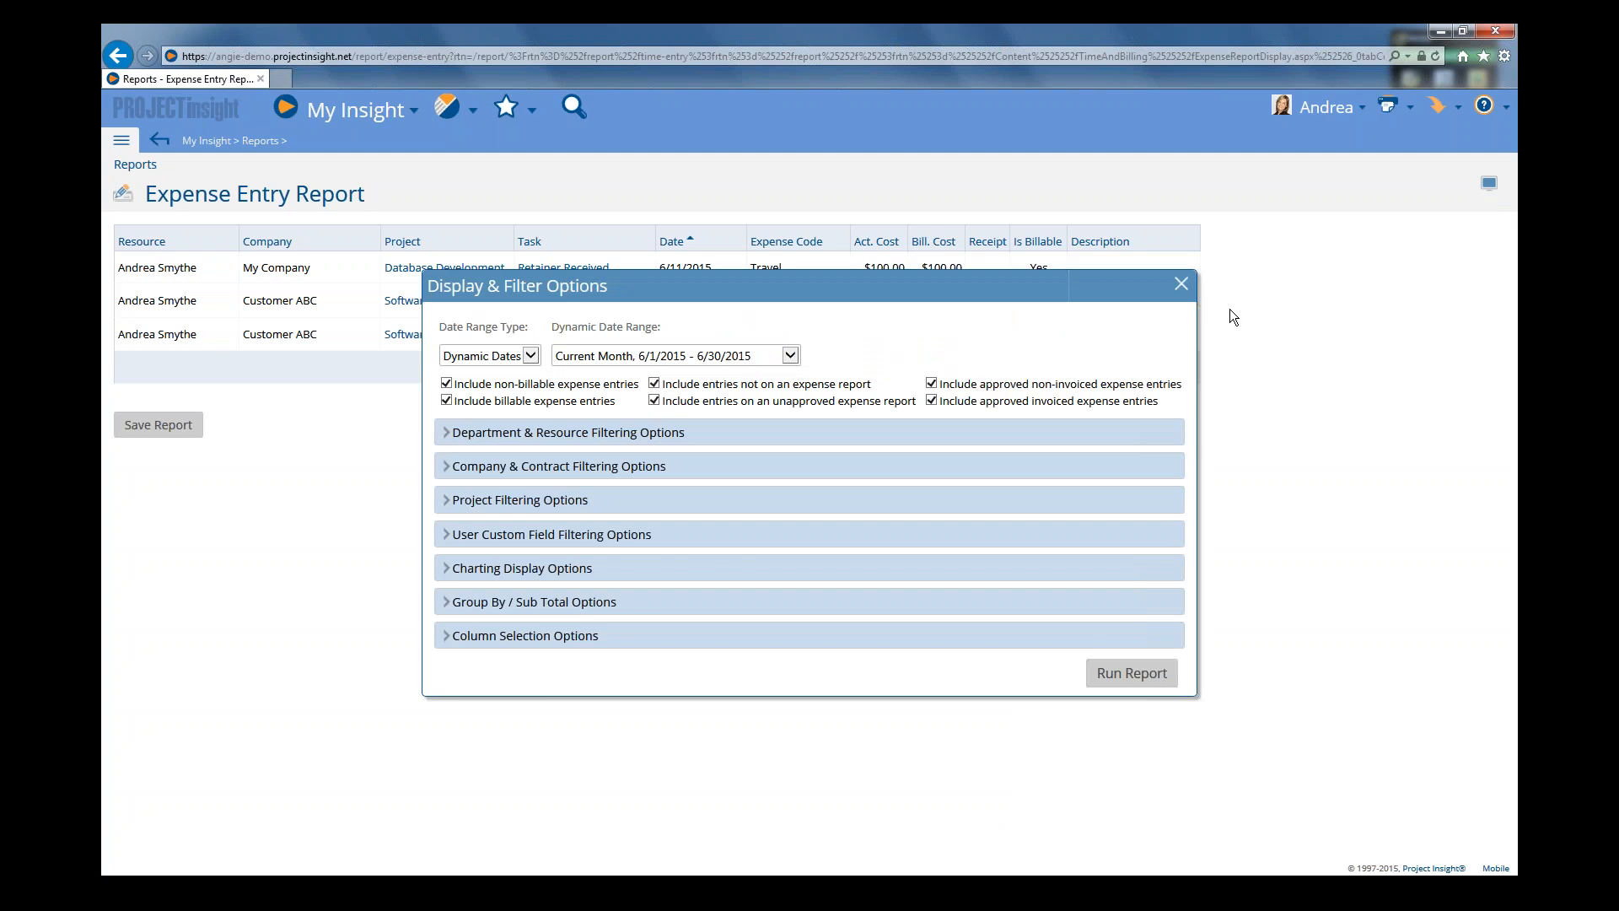
{"action": "left_click", "coordinate": [1182, 285]}
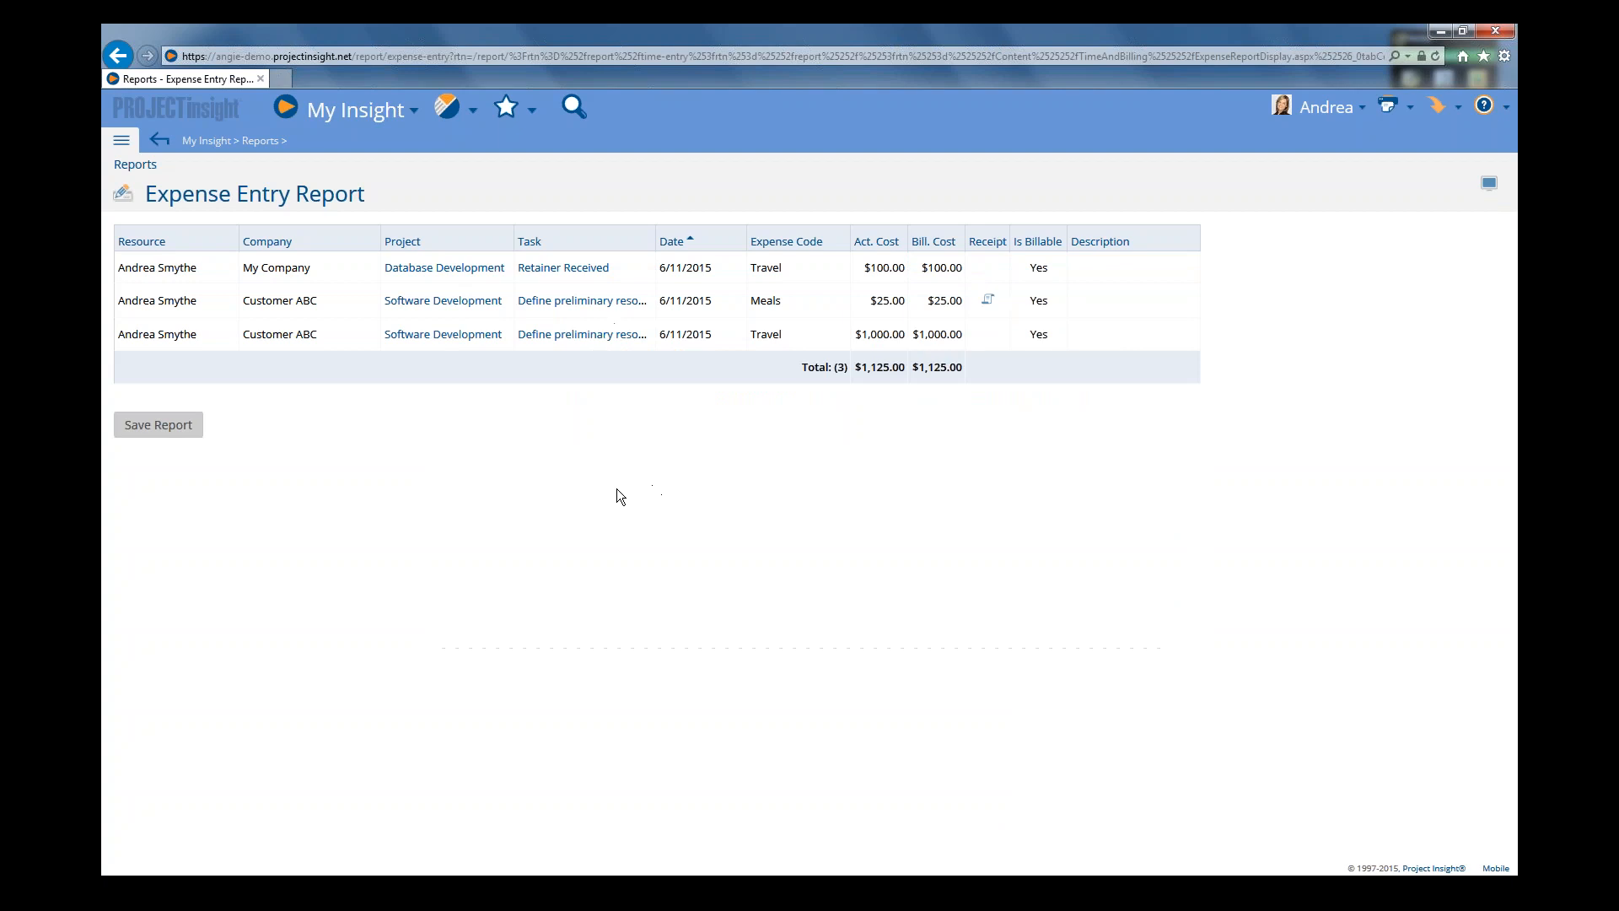